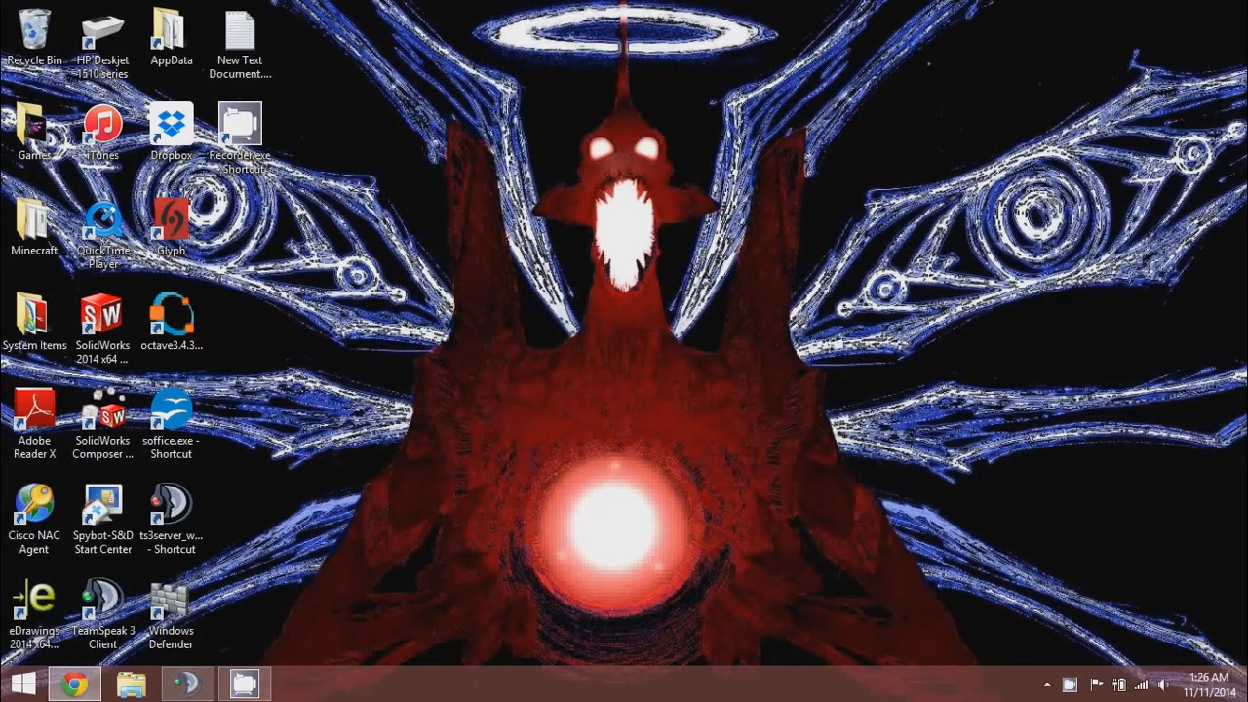
Search 'control panel' from the Charms bar and open the Control Panel result.
click(1212, 345)
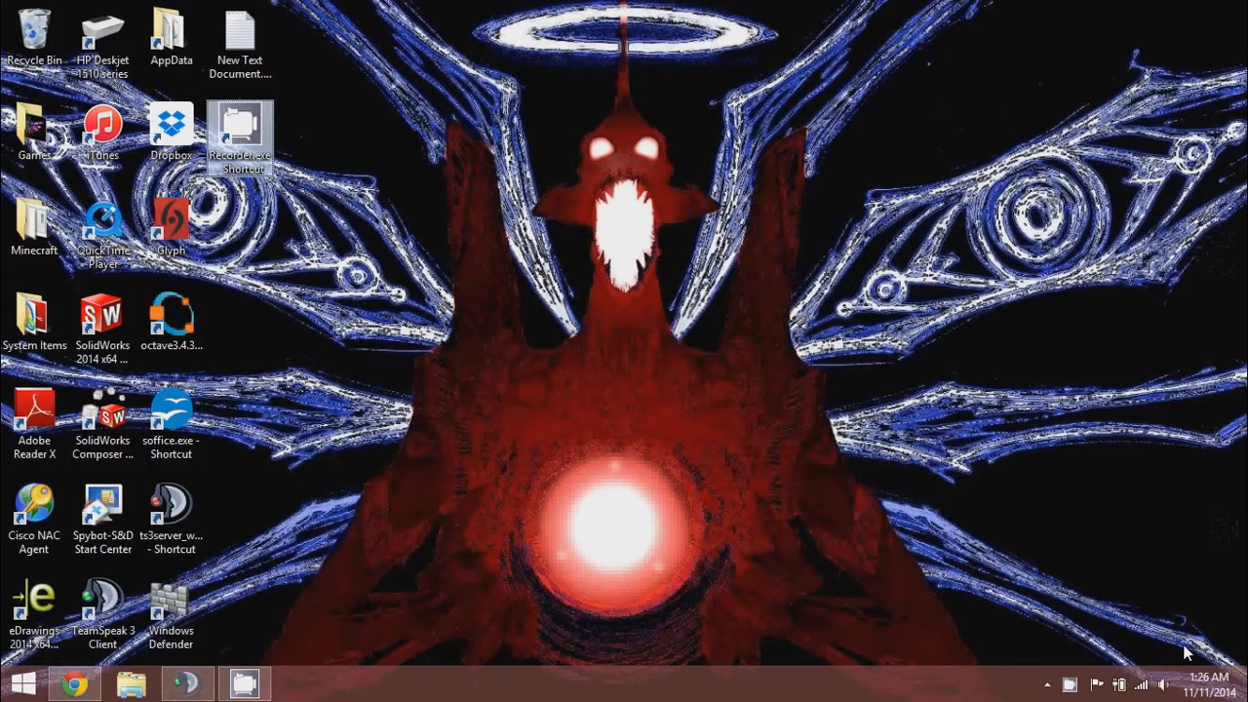
mouse_move(1244, 698)
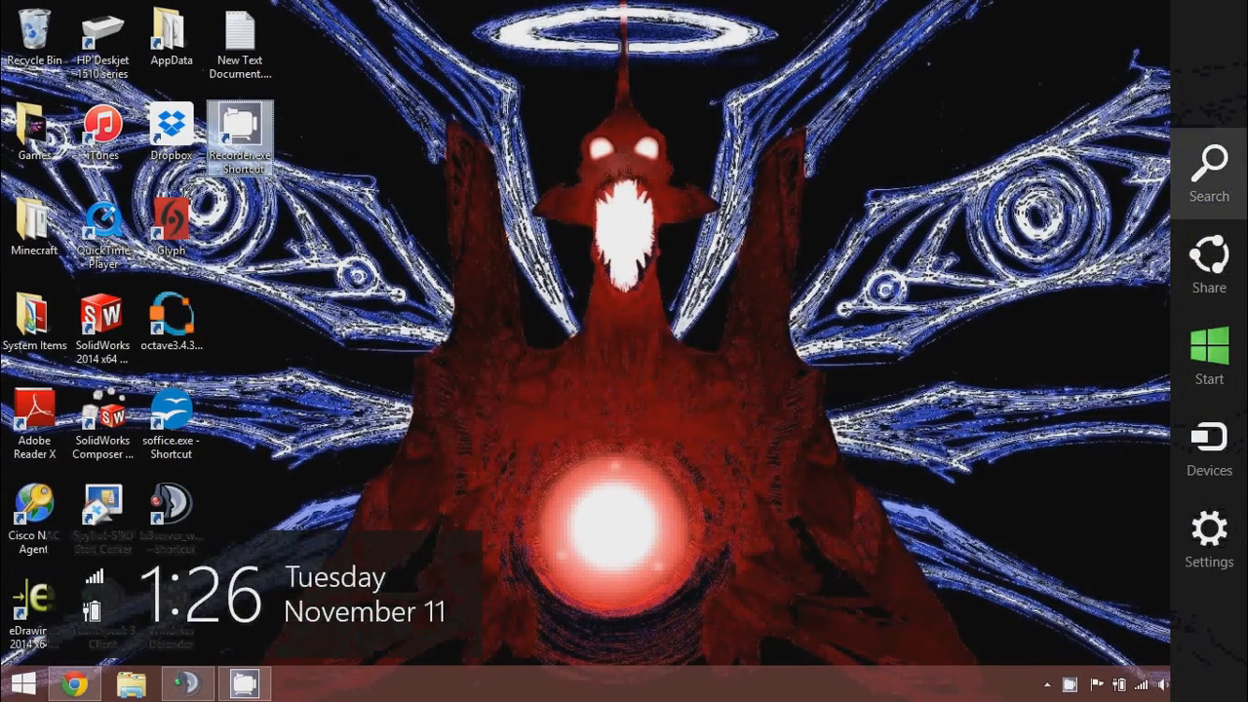
click(1209, 159)
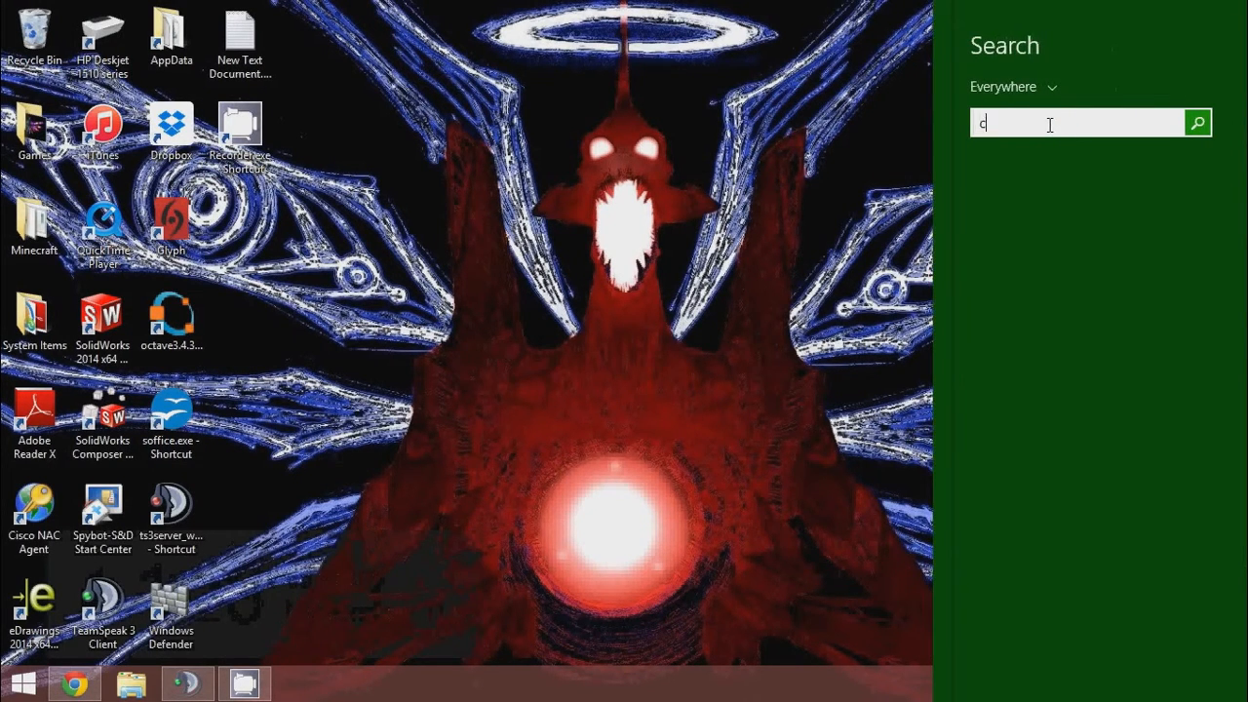
text(co)
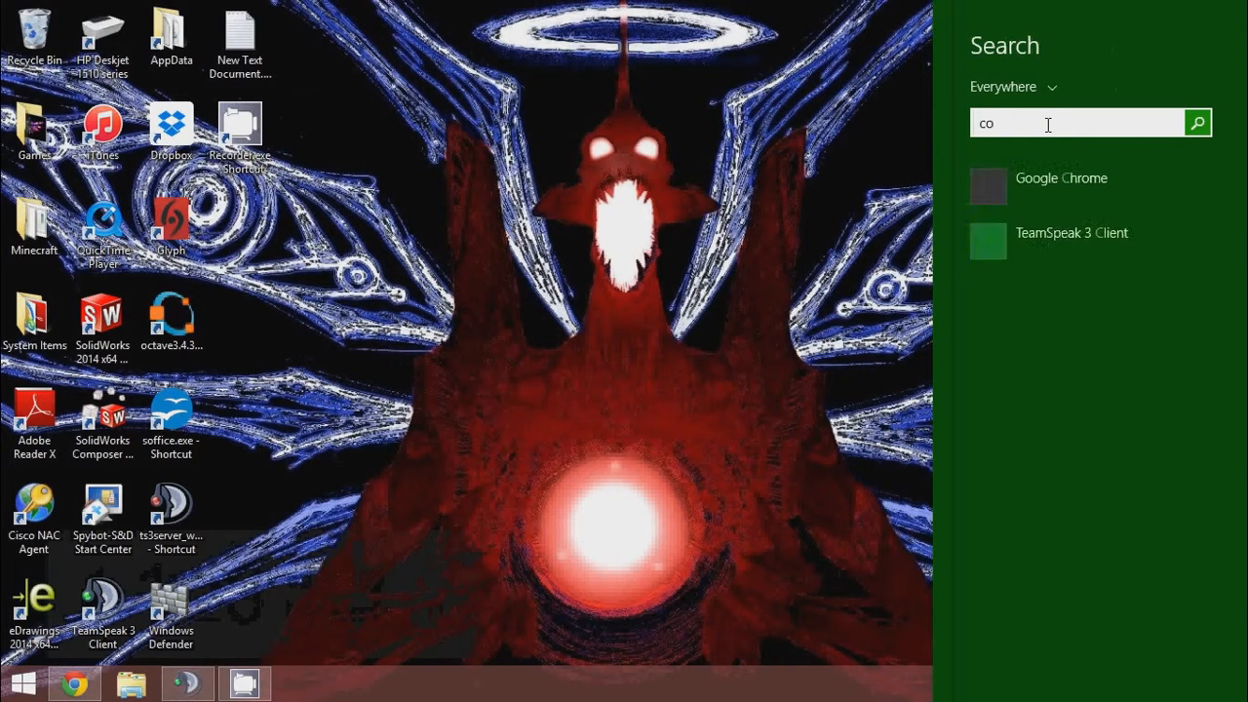
text(ntrol pa)
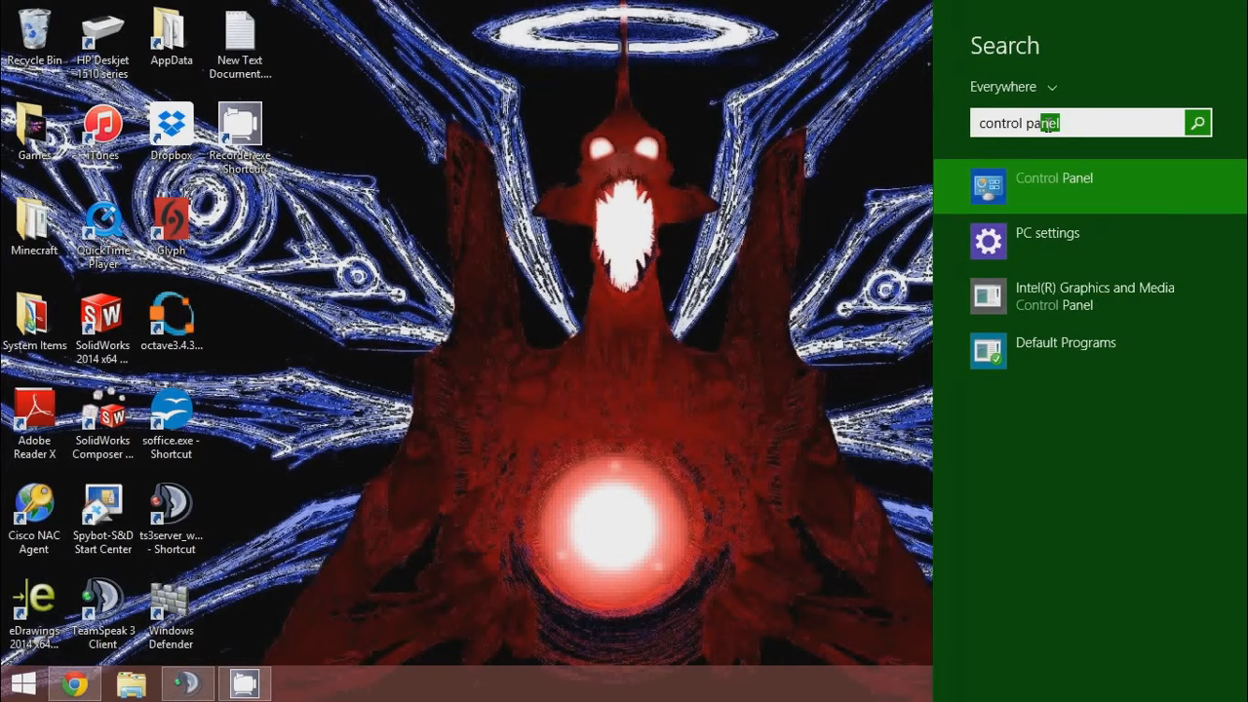
text(nel)
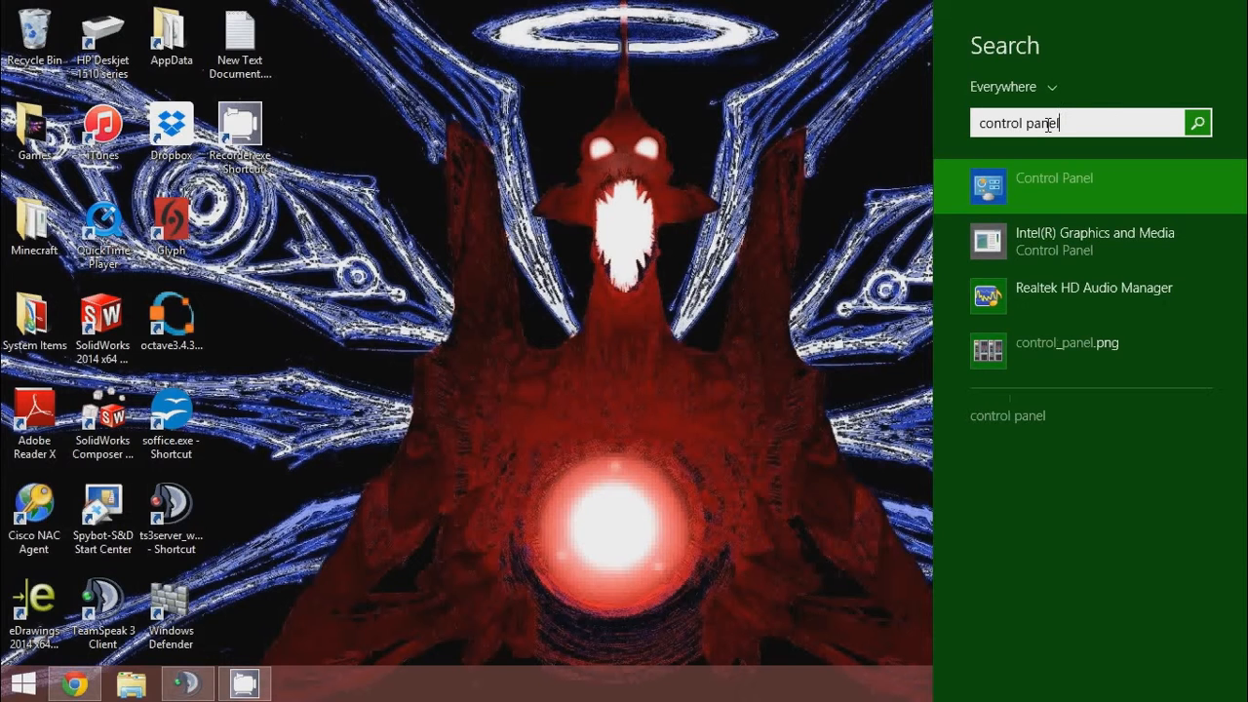
key(Return)
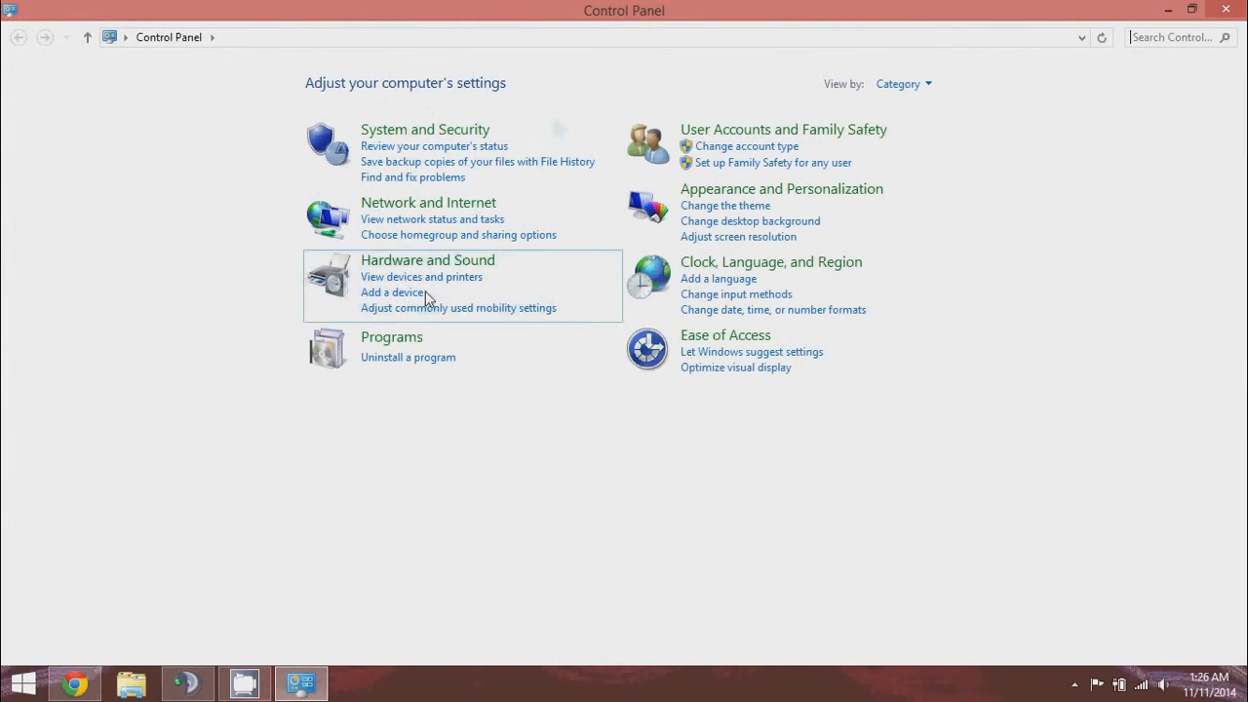
Open 'Uninstall a program' and select Java 8 Update 25 in the installed programs list.
click(434, 365)
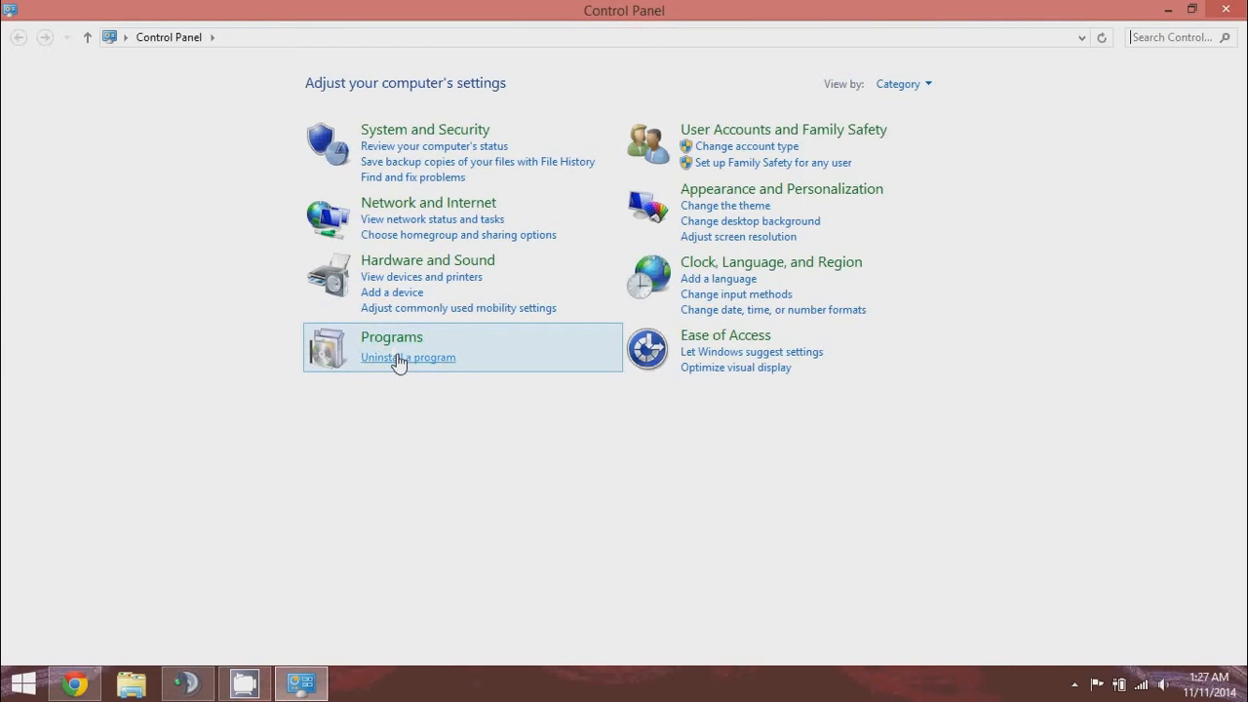
click(398, 360)
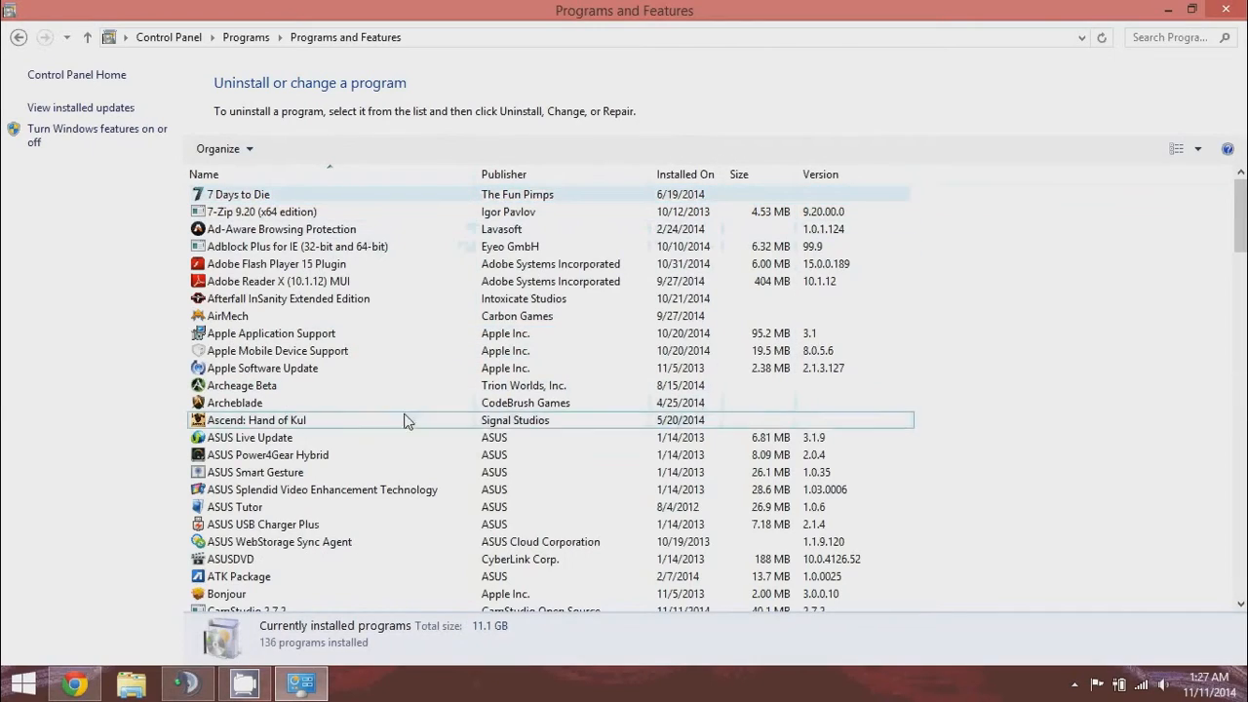
scroll(488, 439, down, 3)
scroll(493, 429, down, 14)
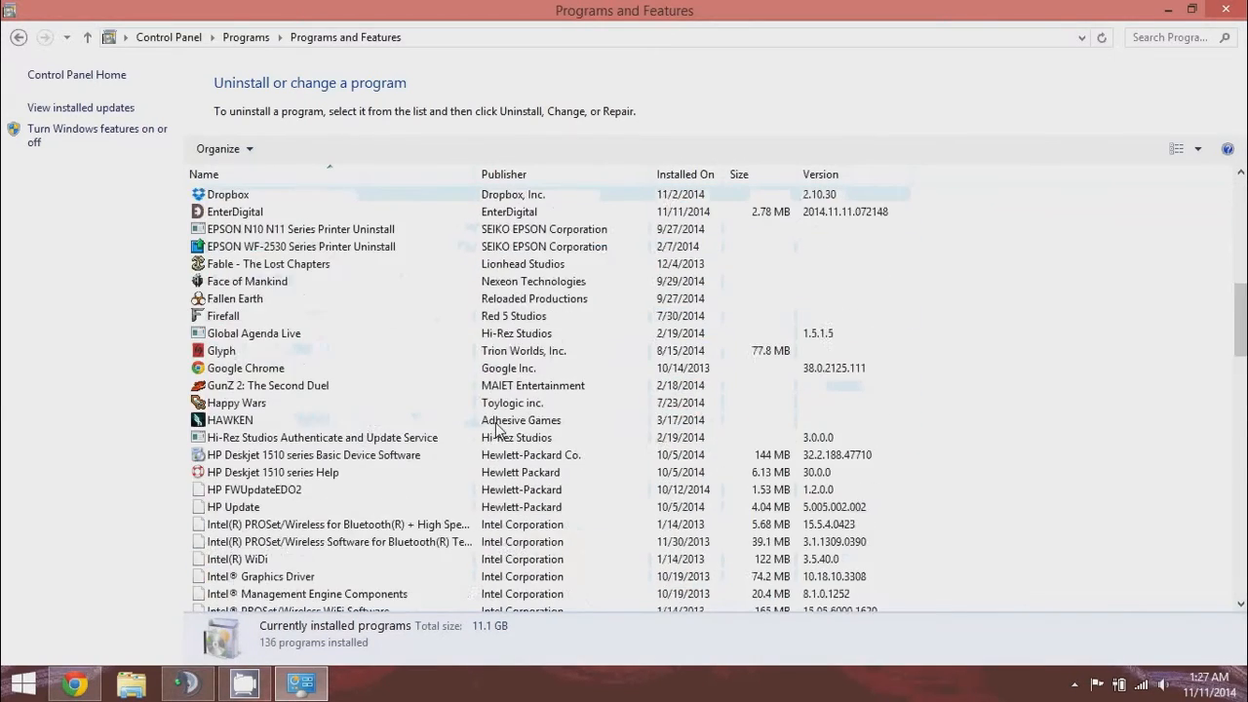
scroll(503, 436, up, 2)
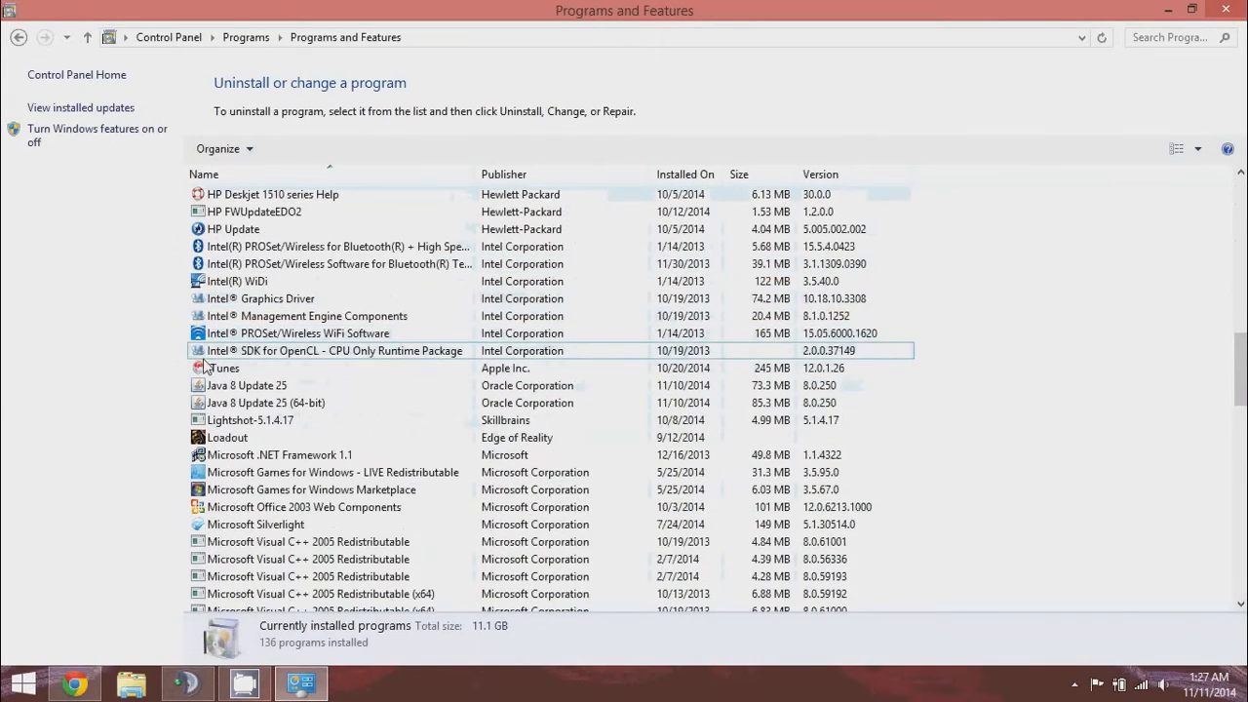
click(283, 390)
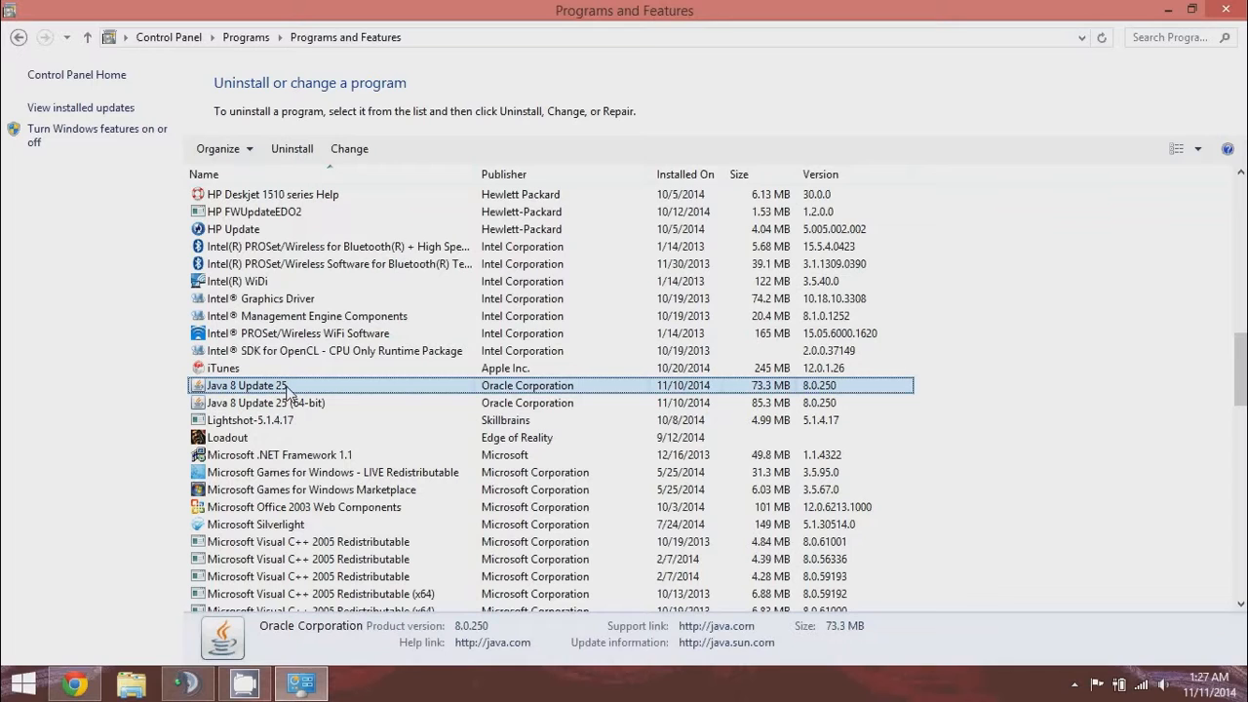
Uninstall Java 8 Update 25 and confirm the removal.
right_click(288, 390)
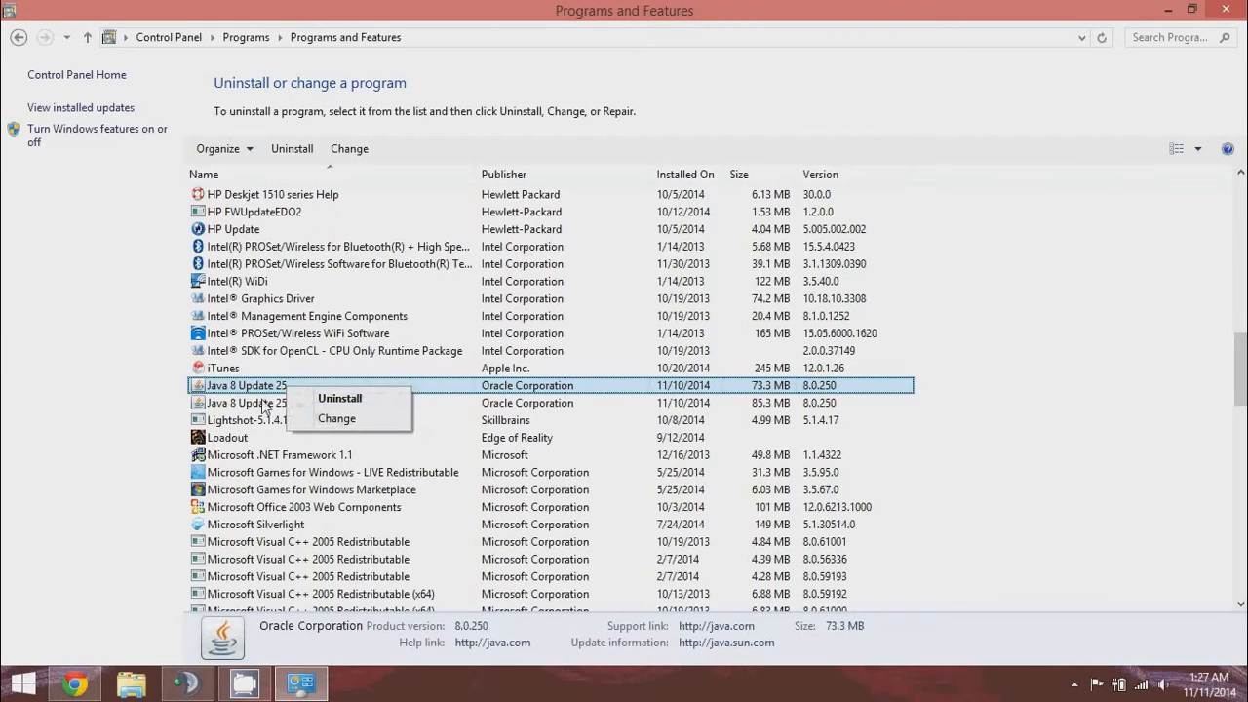
click(362, 396)
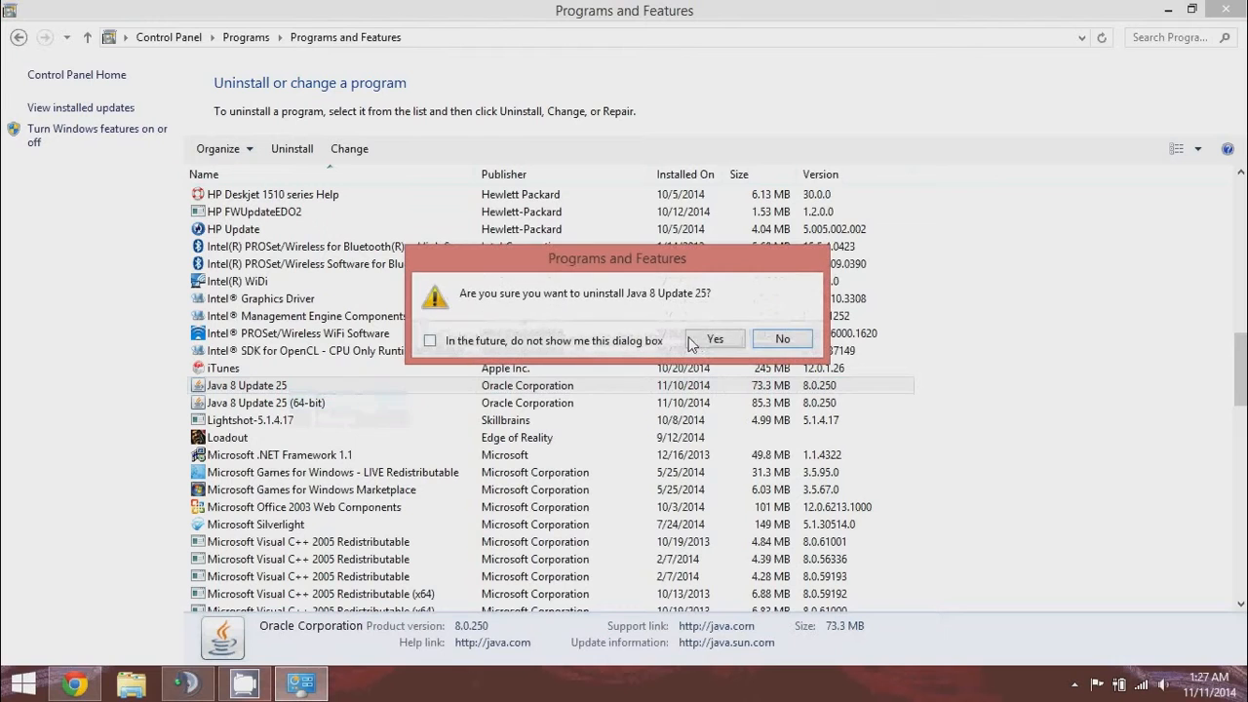
click(712, 338)
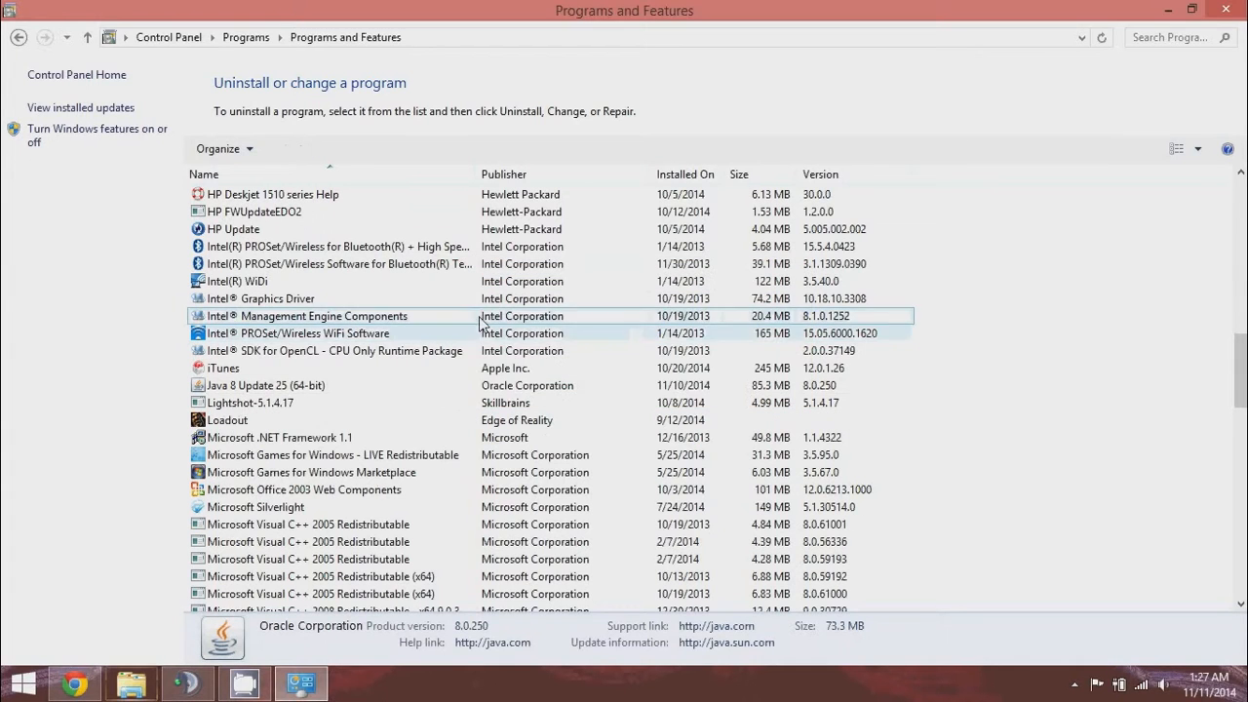
Uninstall Java 8 Update 25 (64-bit) and confirm the removal.
right_click(275, 392)
click(323, 402)
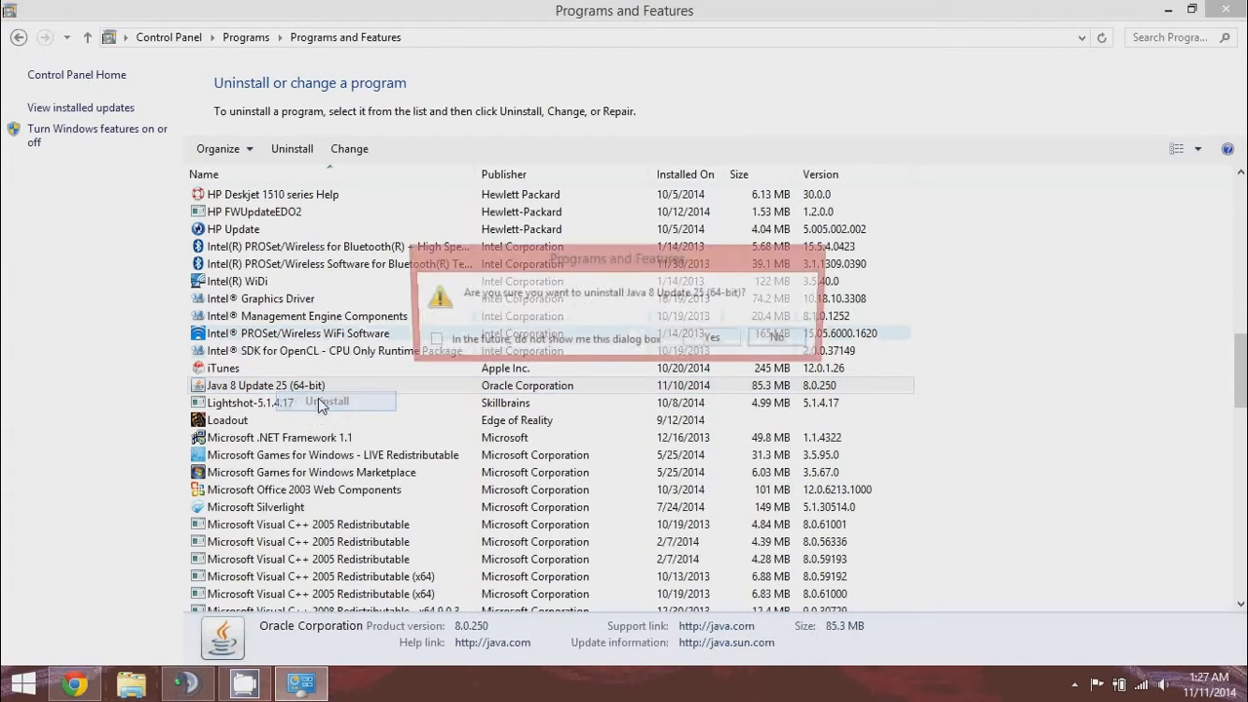
click(715, 338)
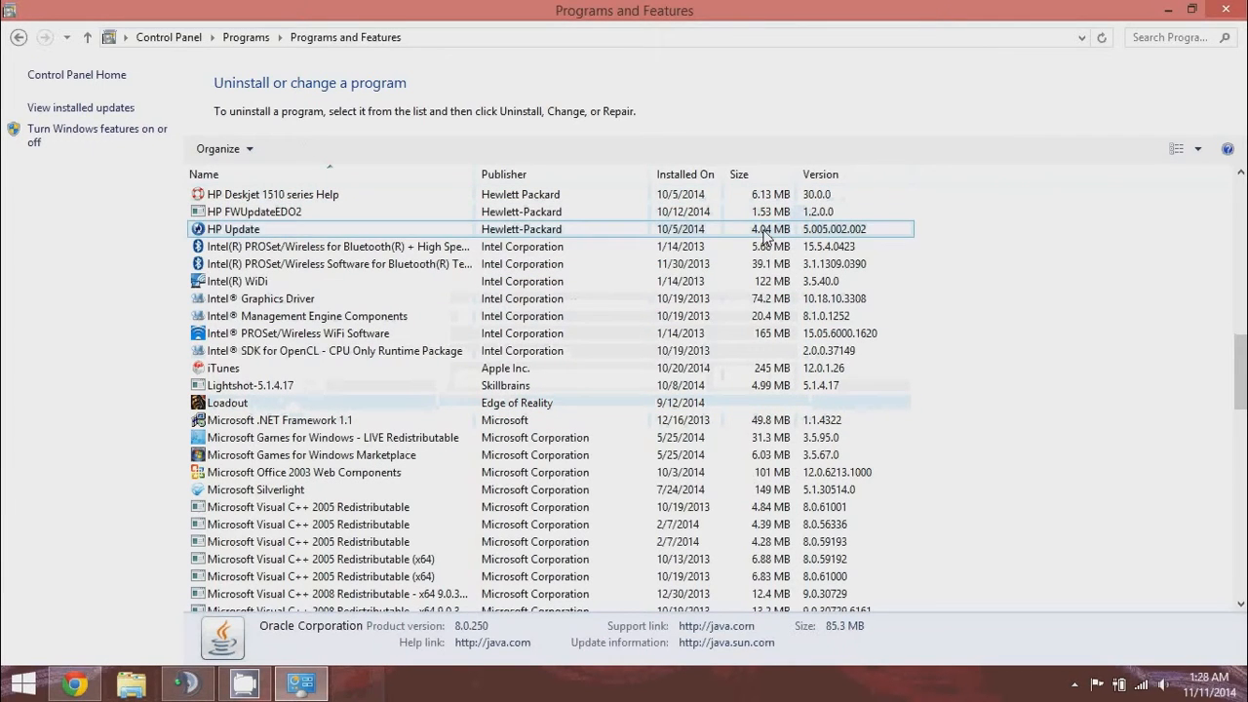
Close Programs and Features and switch Chrome to the Java Downloads tab.
click(1234, 10)
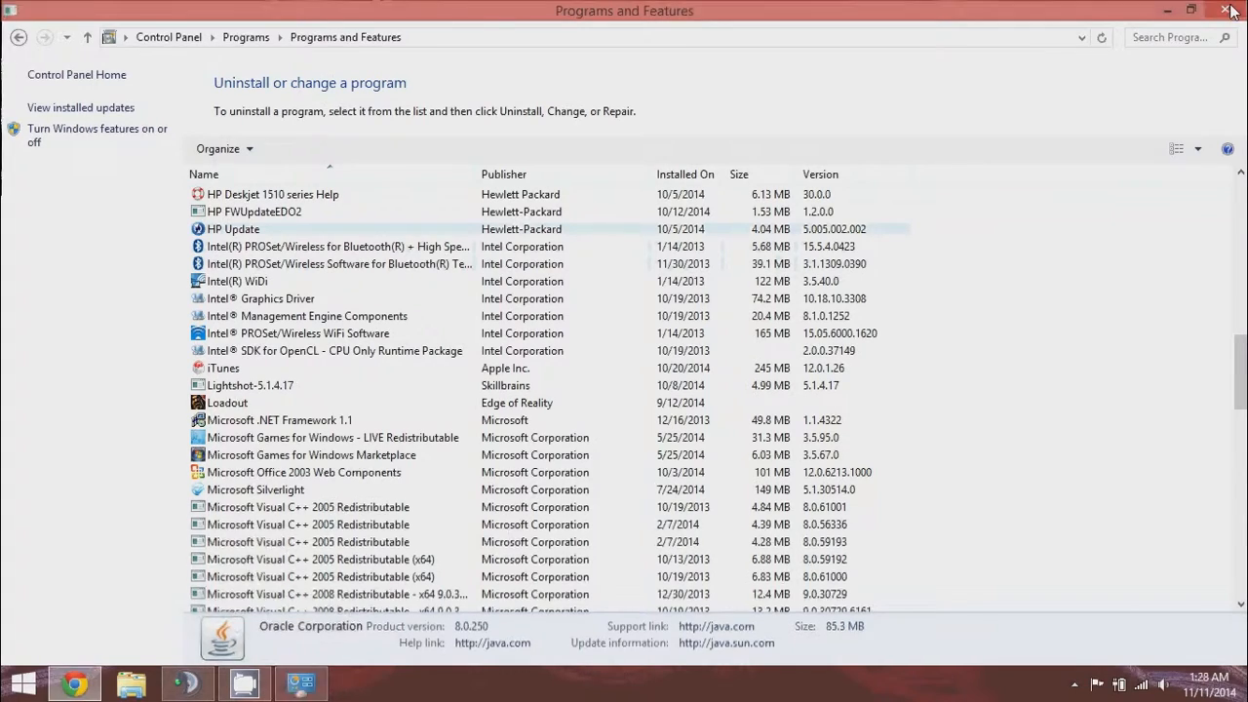
click(94, 688)
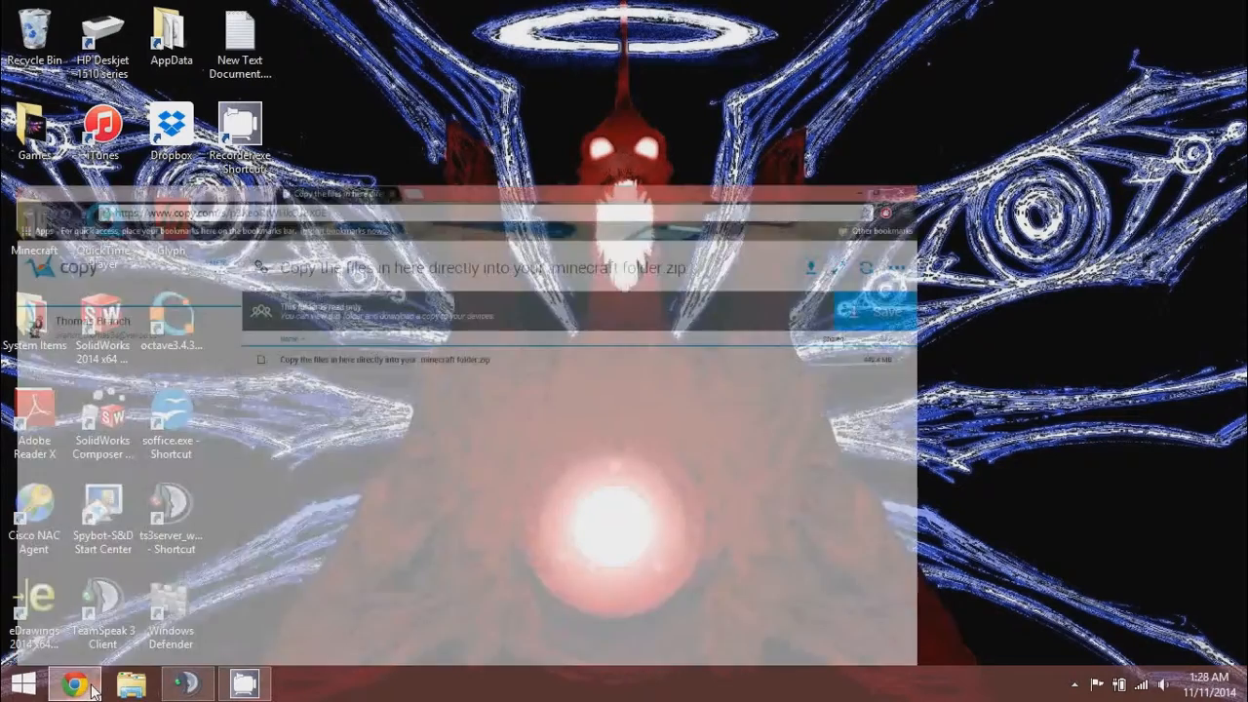
click(232, 8)
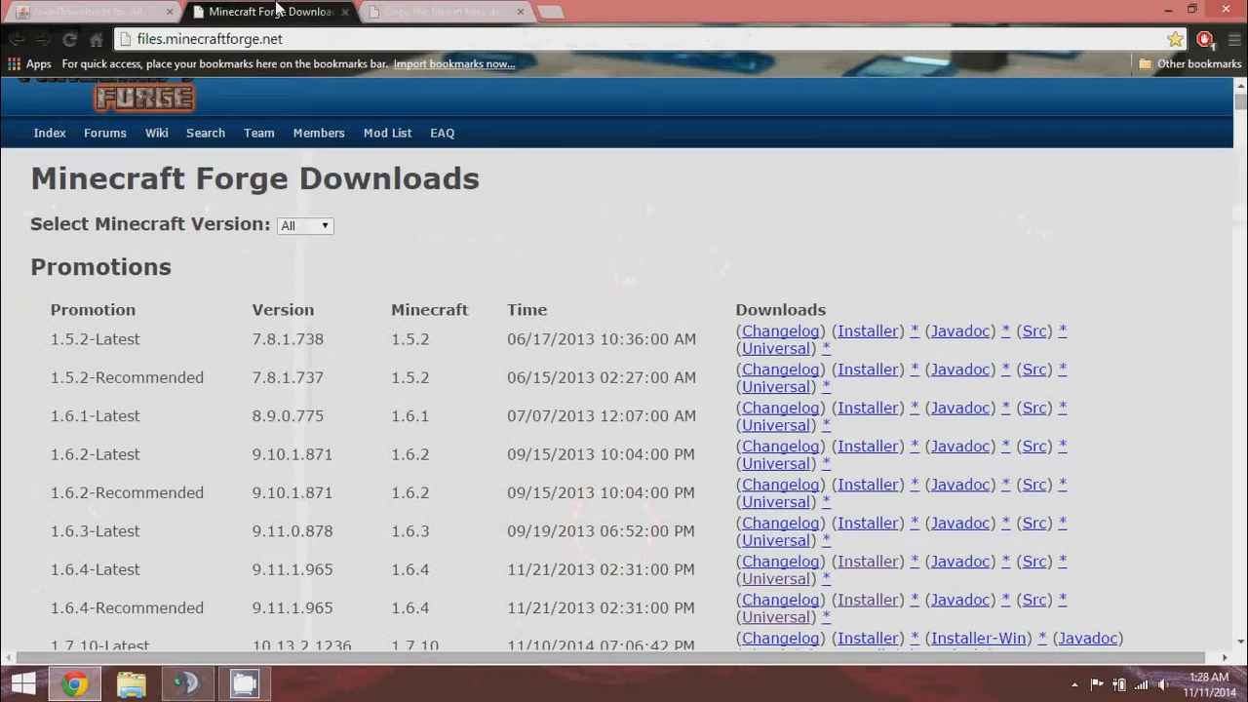
click(88, 11)
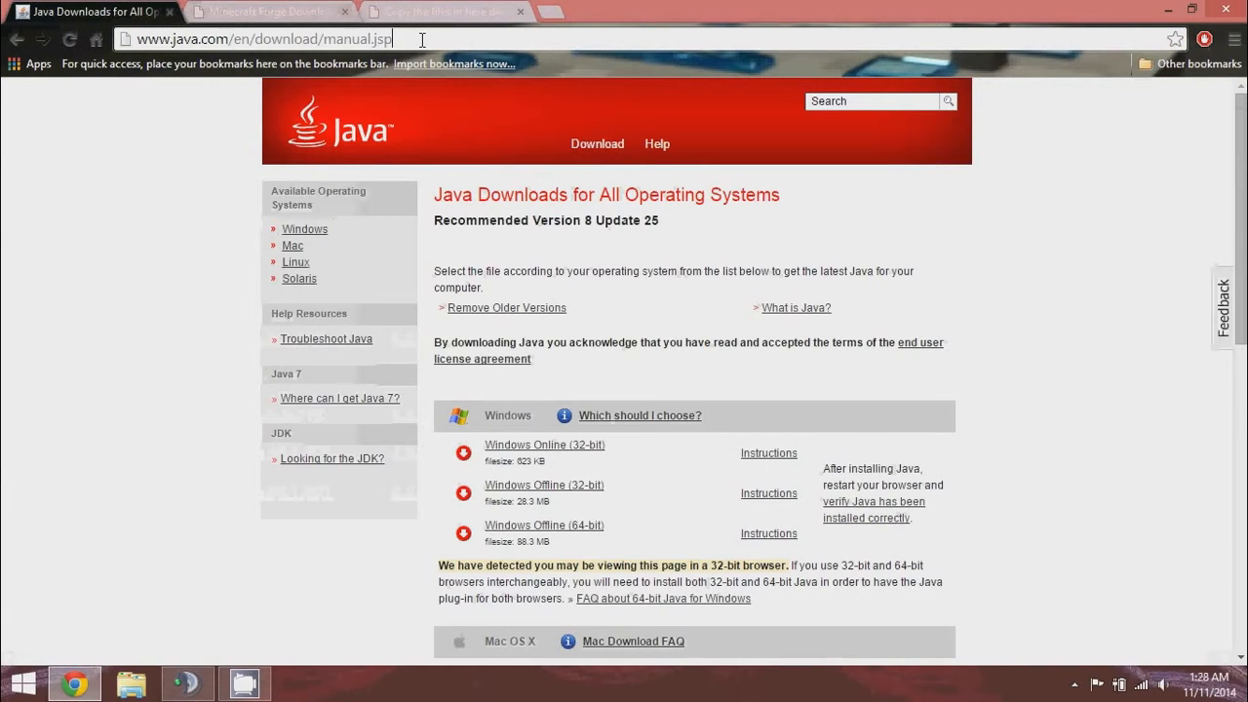
drag(422, 39, 114, 43)
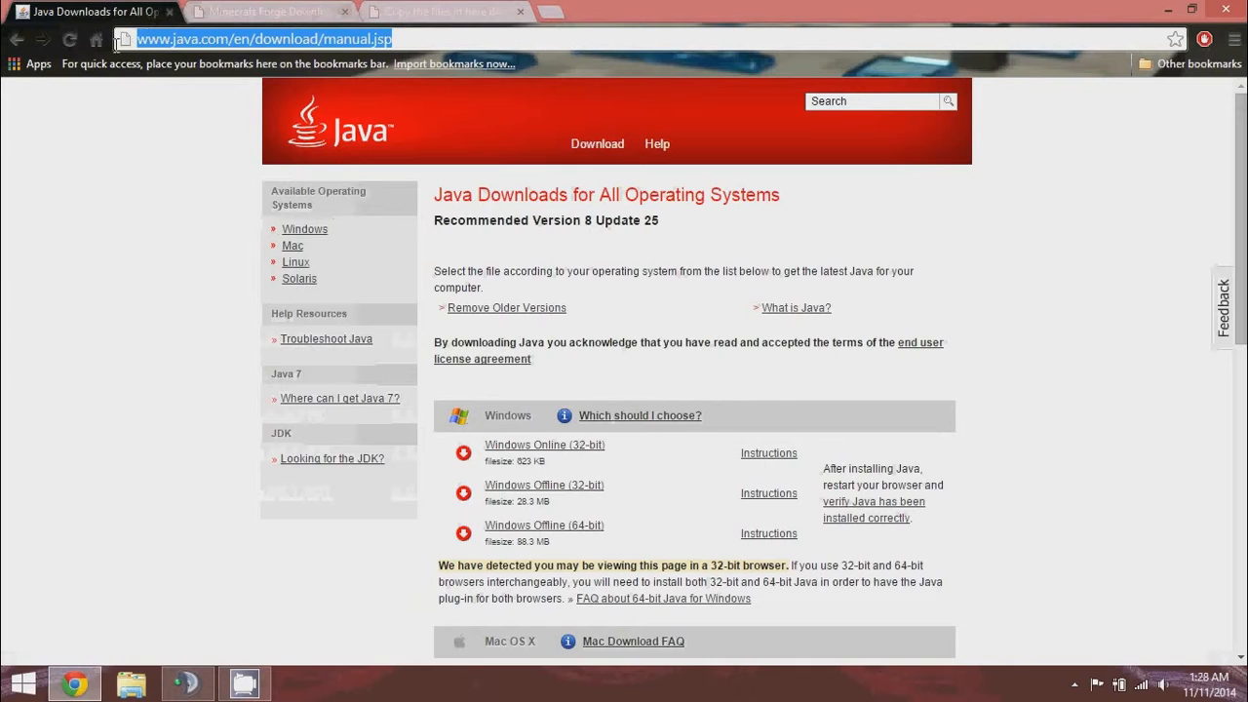
click(106, 148)
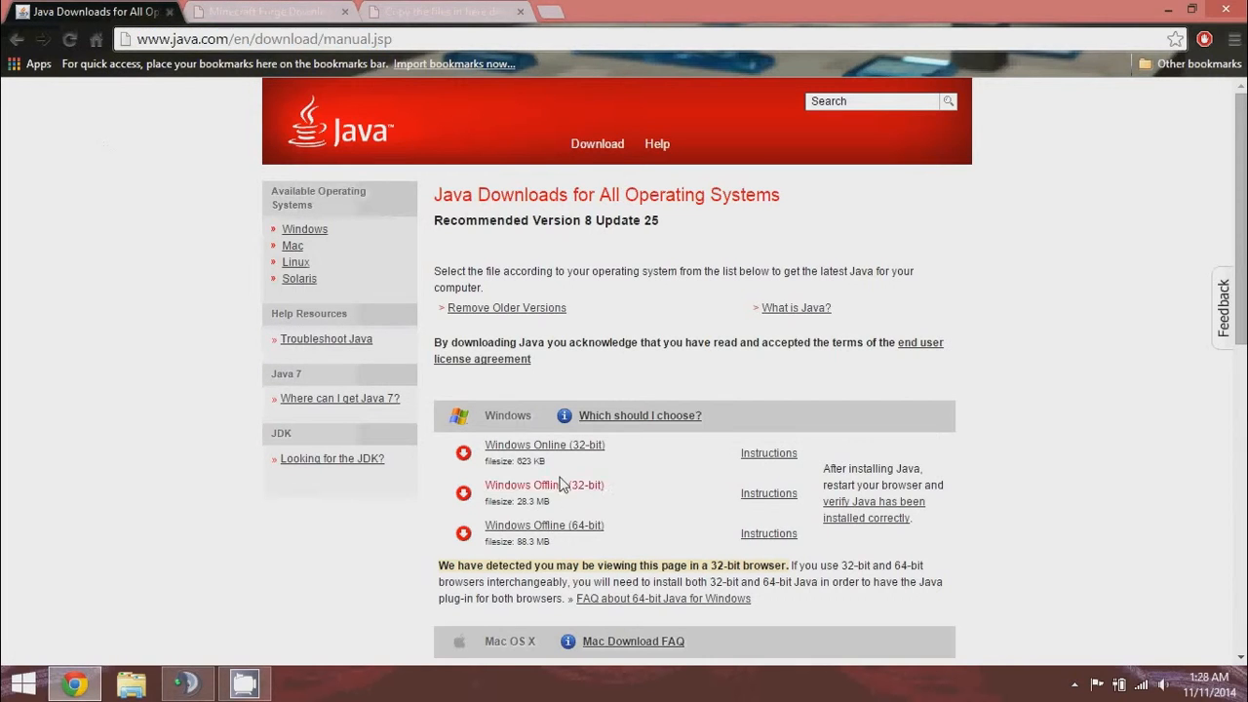
Highlight the Windows Offline (32-bit) and Windows Offline (64-bit) download options.
scroll(415, 241, down, 1)
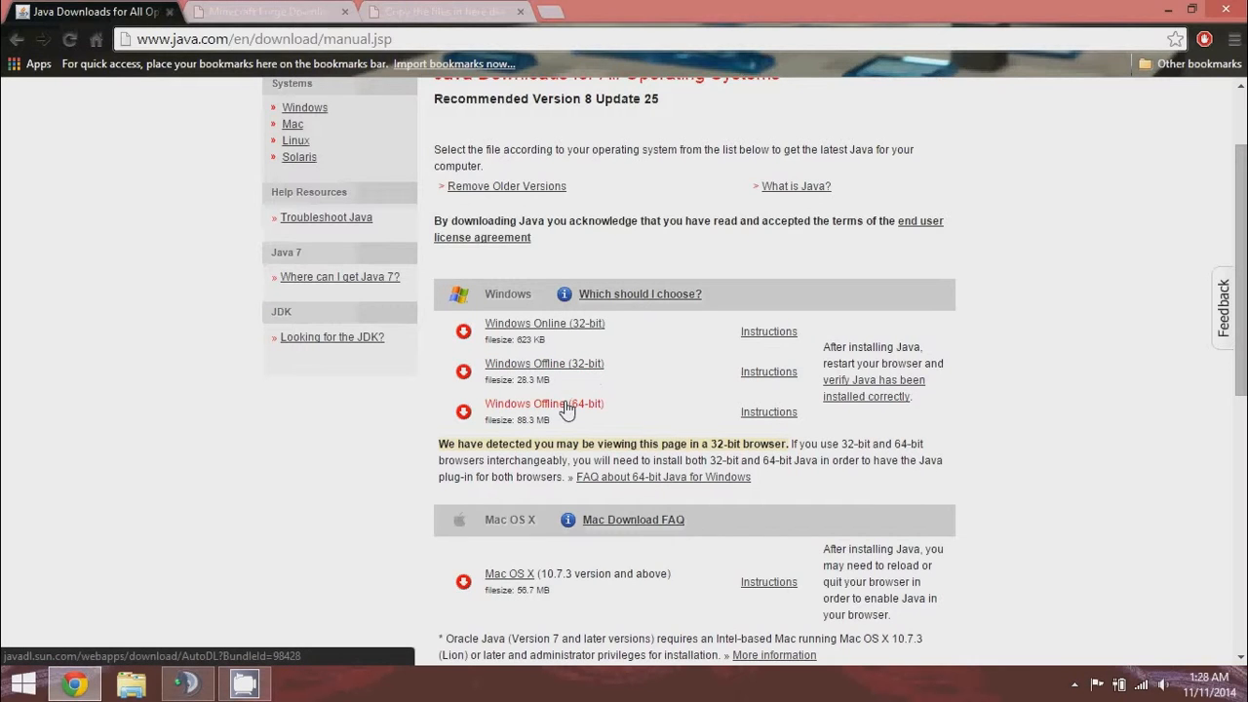
drag(608, 362, 484, 362)
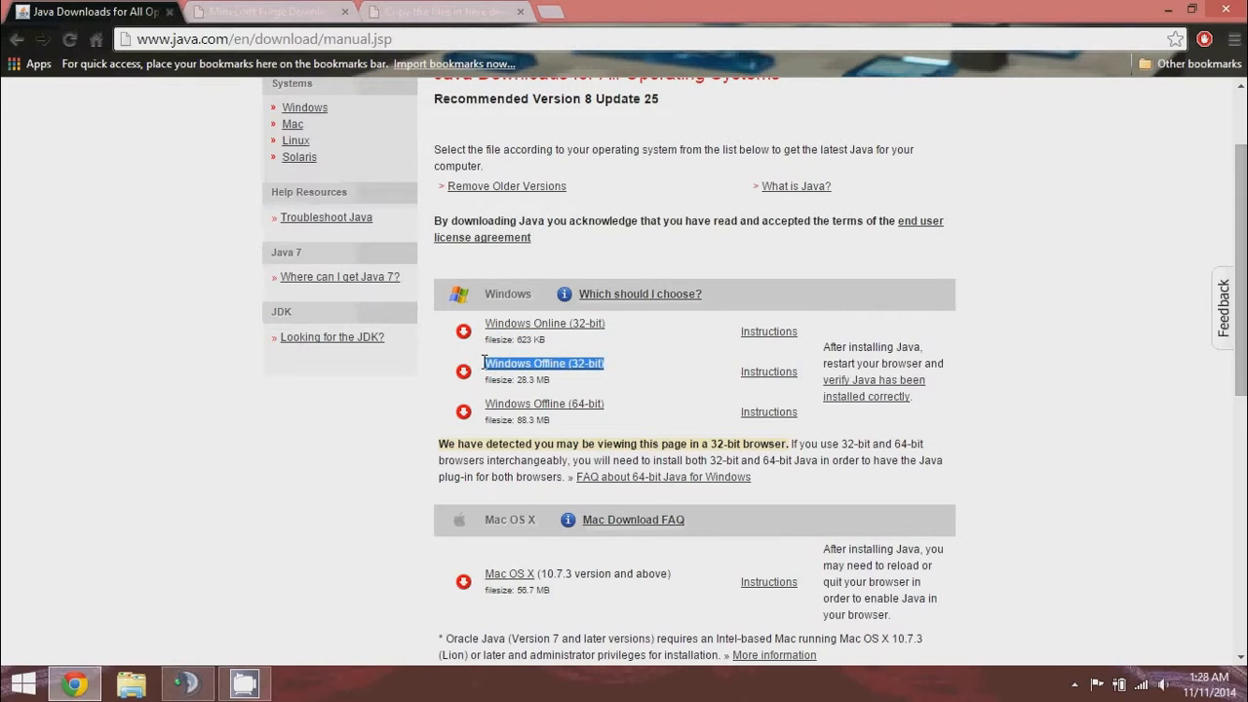
drag(607, 404, 483, 403)
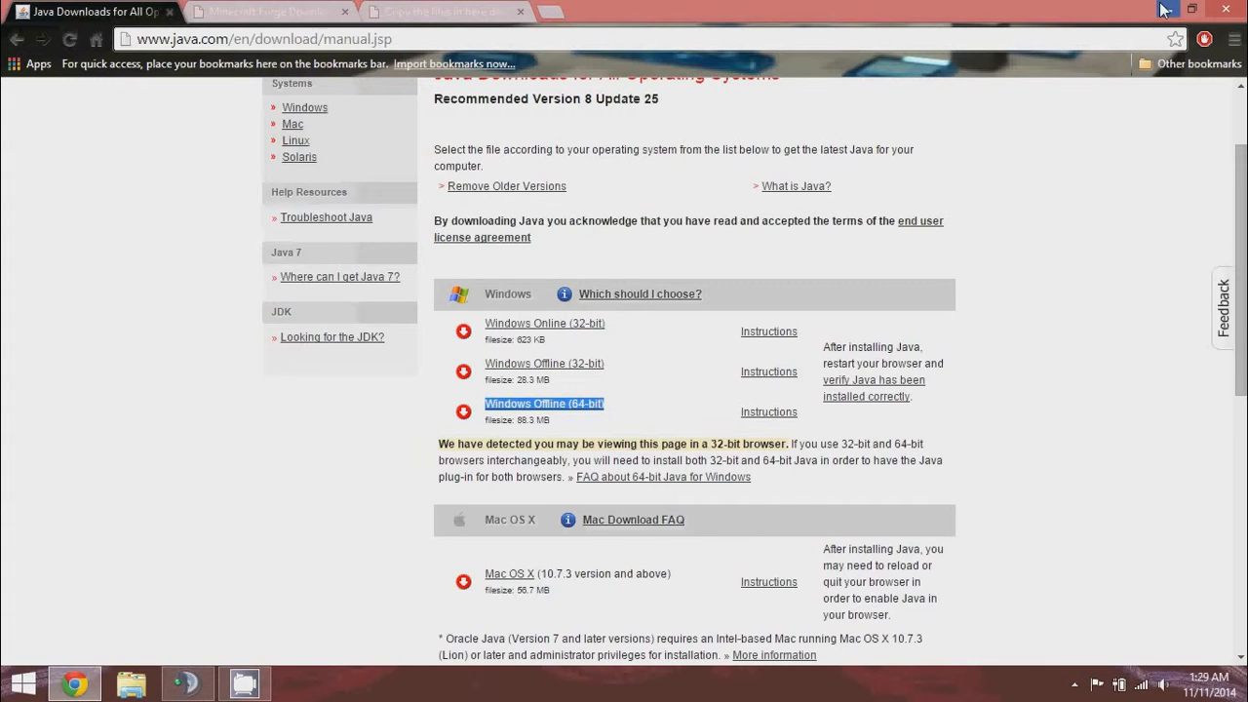
Run the 29,031 KB jre-8u25 installer from Downloads as administrator, approving the permission prompt.
click(132, 683)
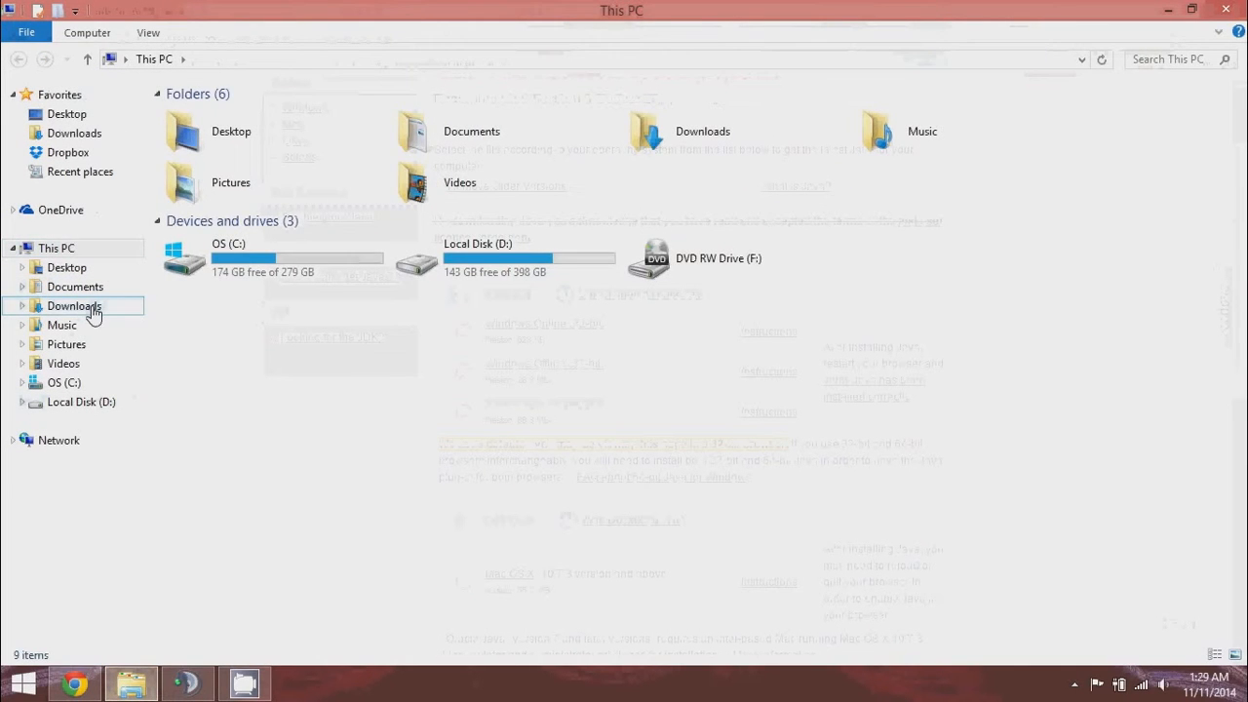
click(97, 306)
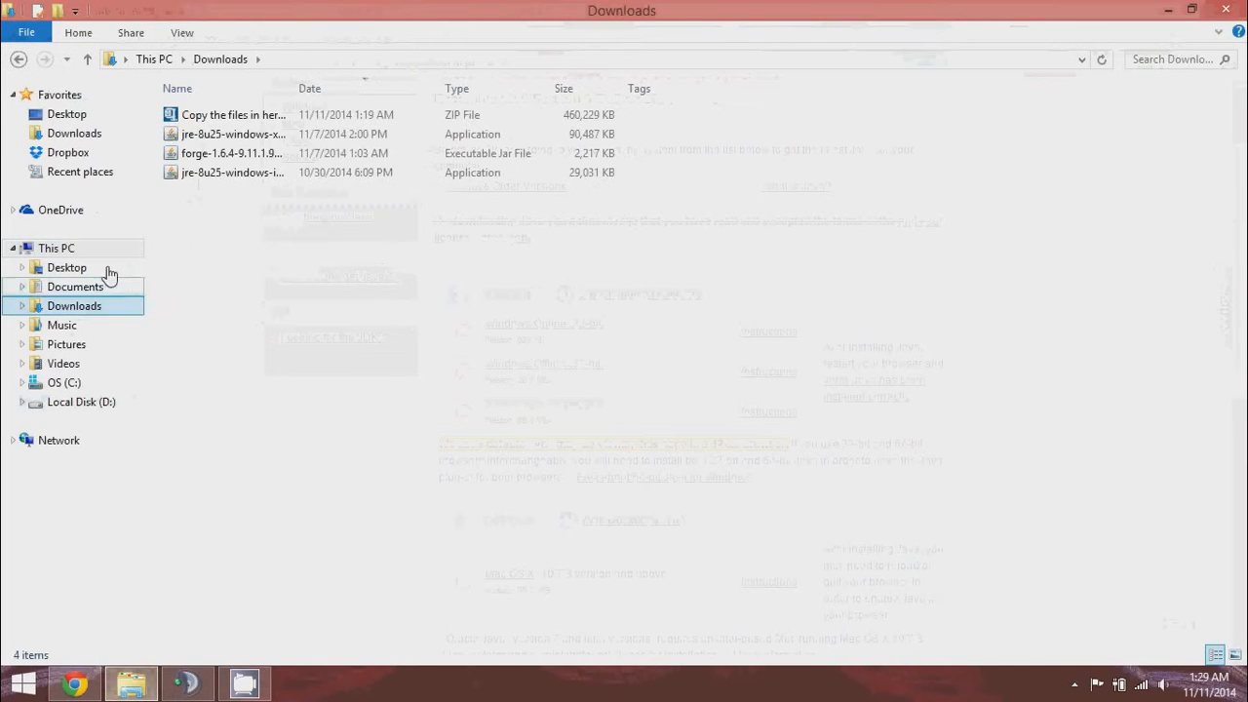
click(224, 173)
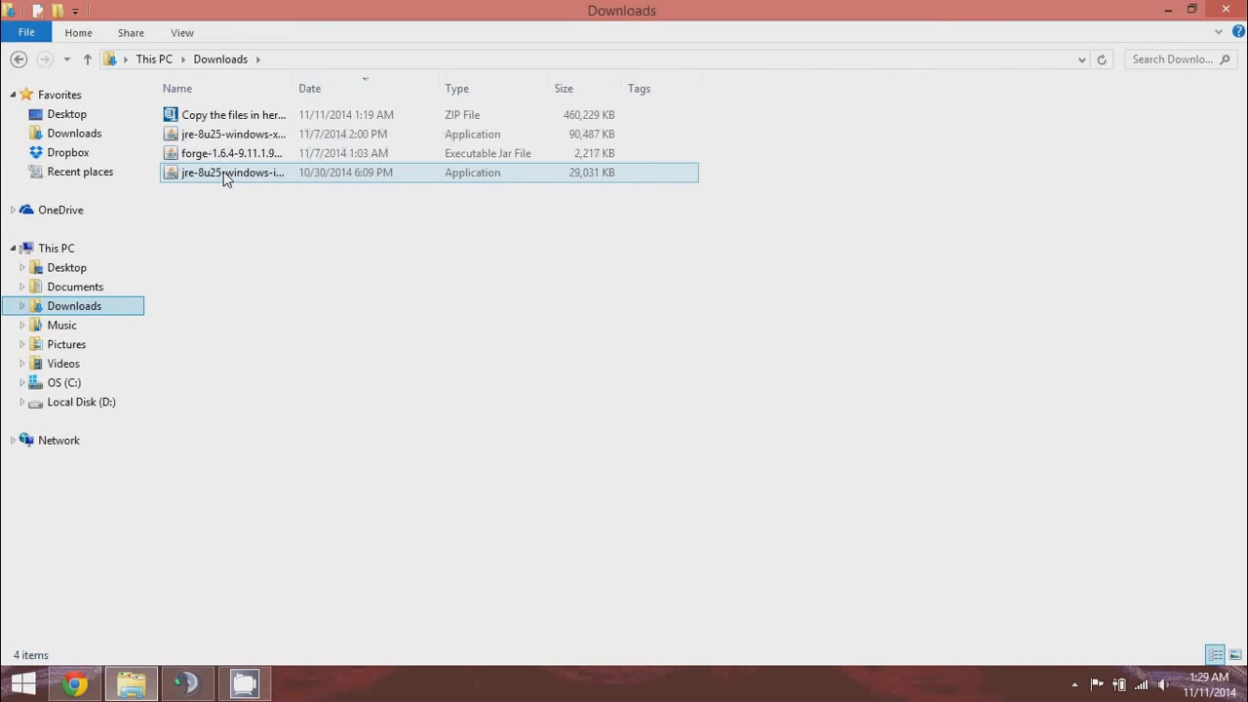
right_click(225, 174)
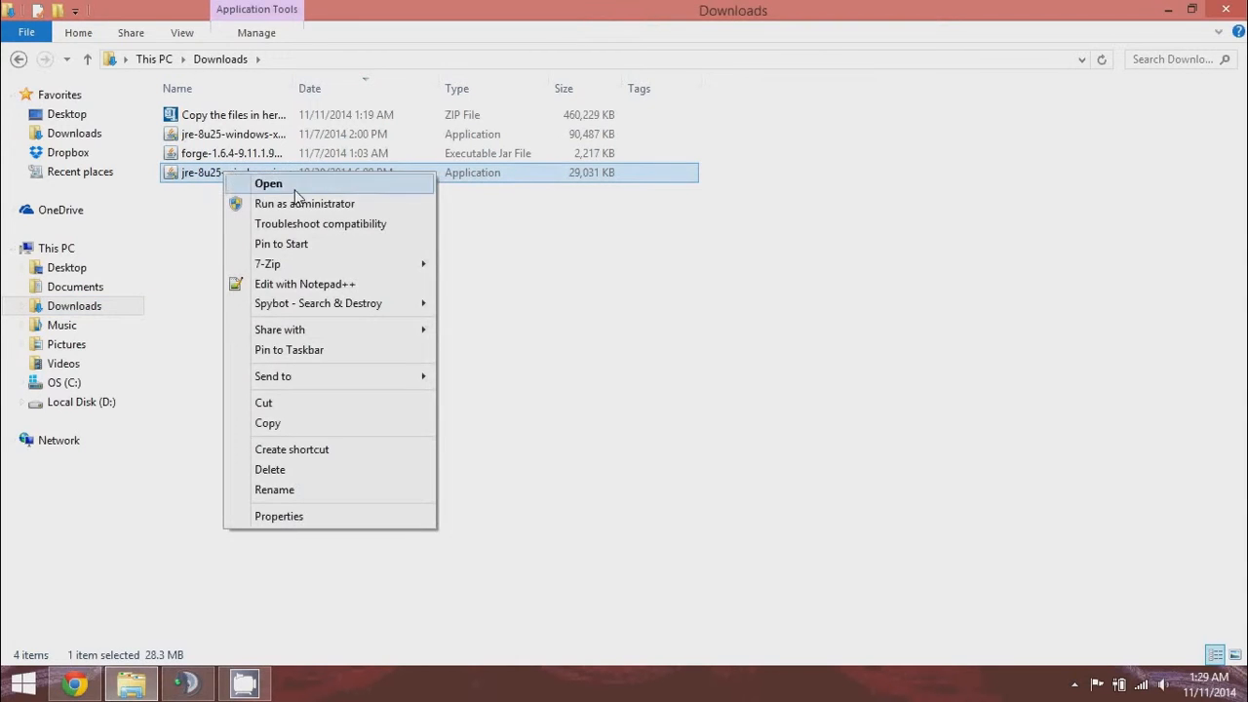
click(302, 205)
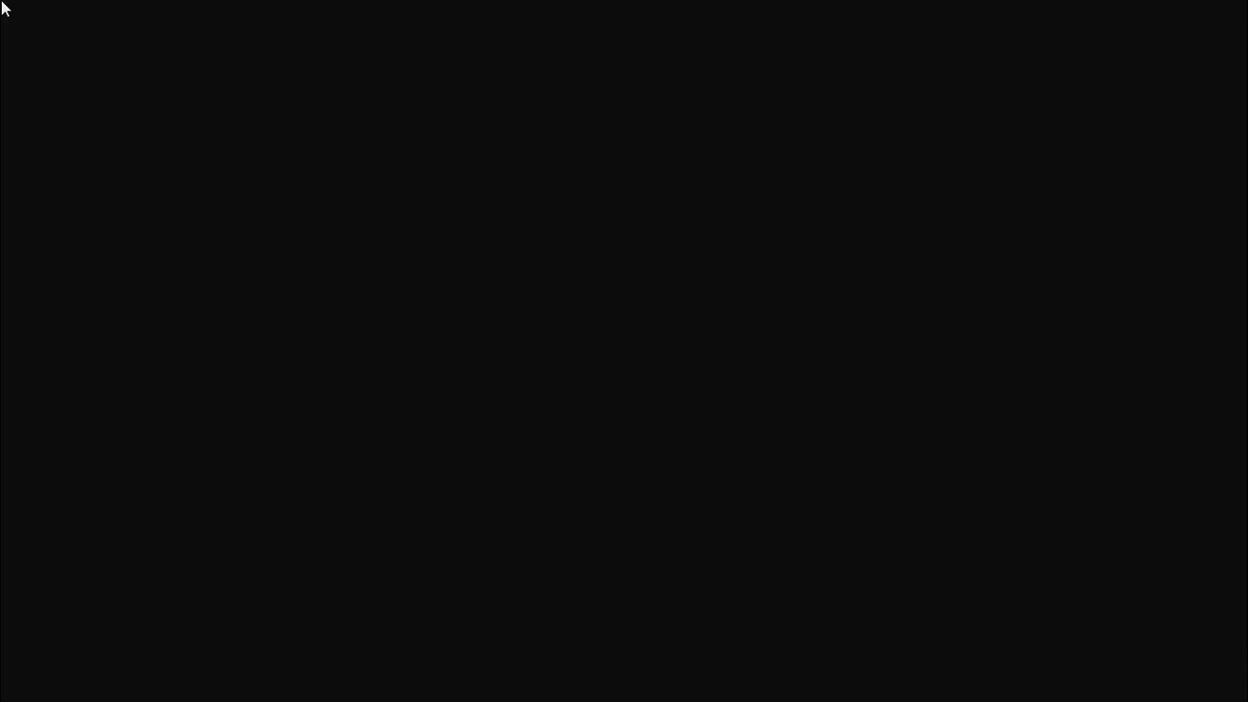
click(688, 393)
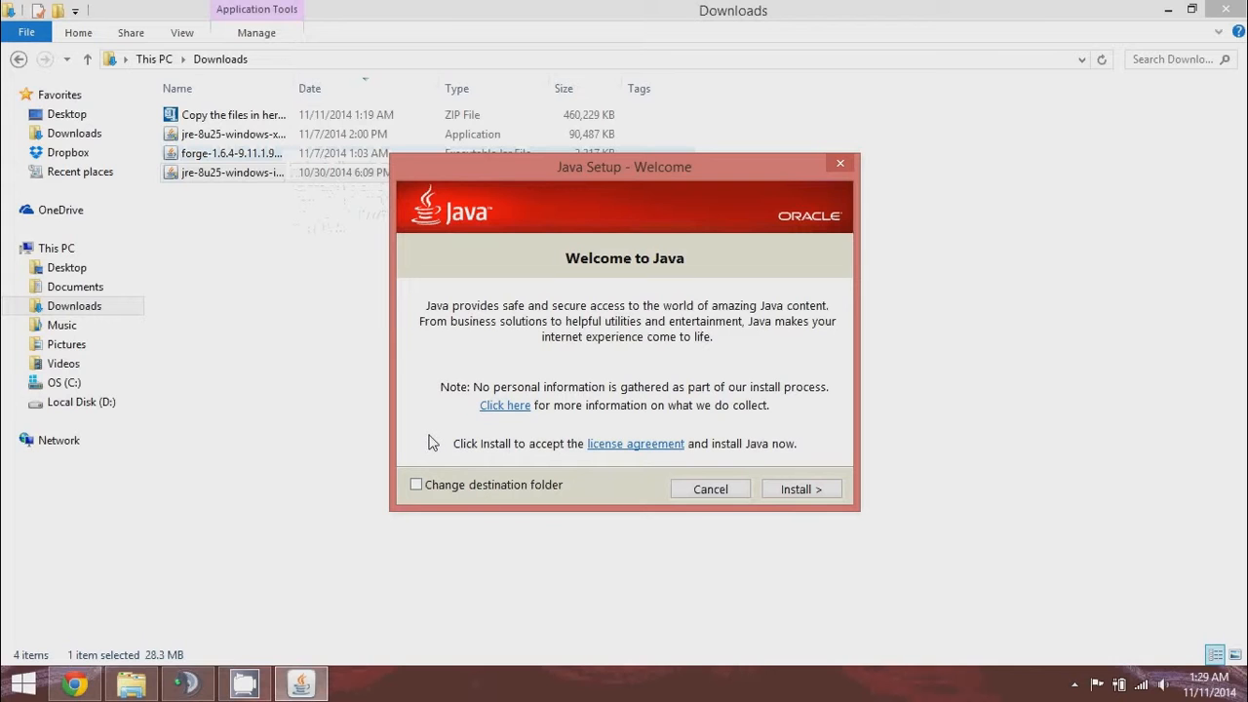
Install Java, close the success screen, and select the 88.3 MB jre installer.
click(830, 493)
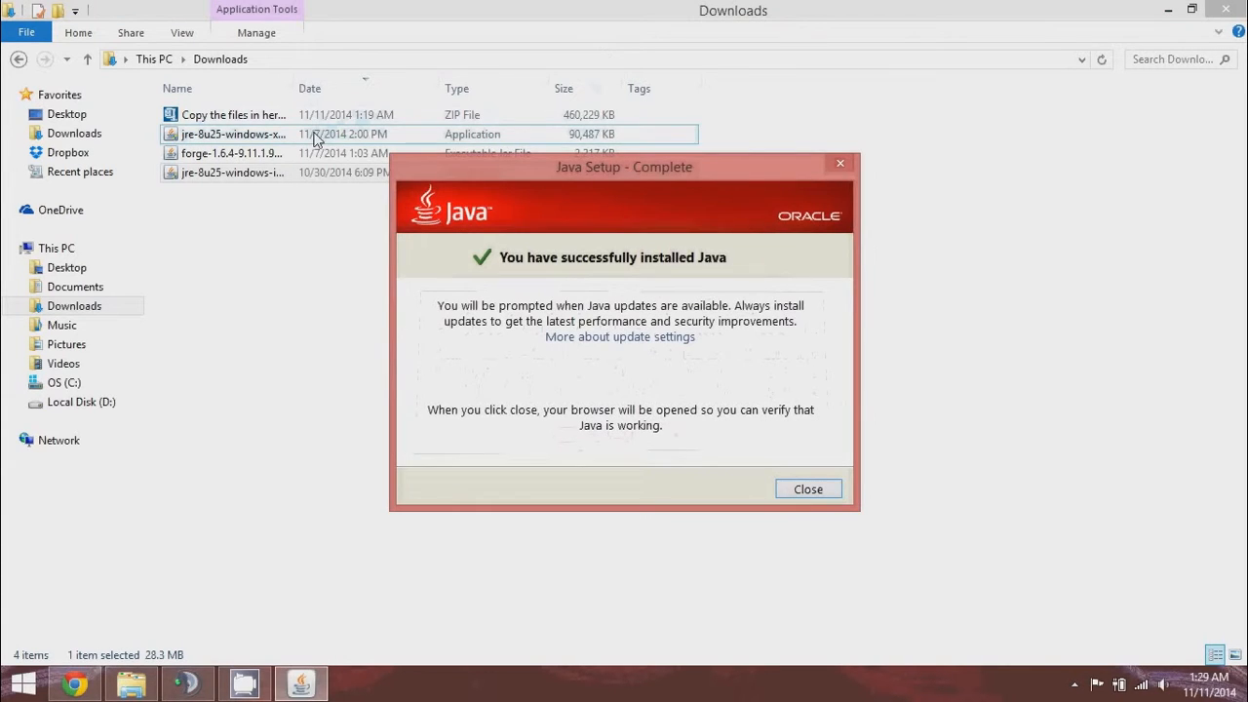
click(809, 492)
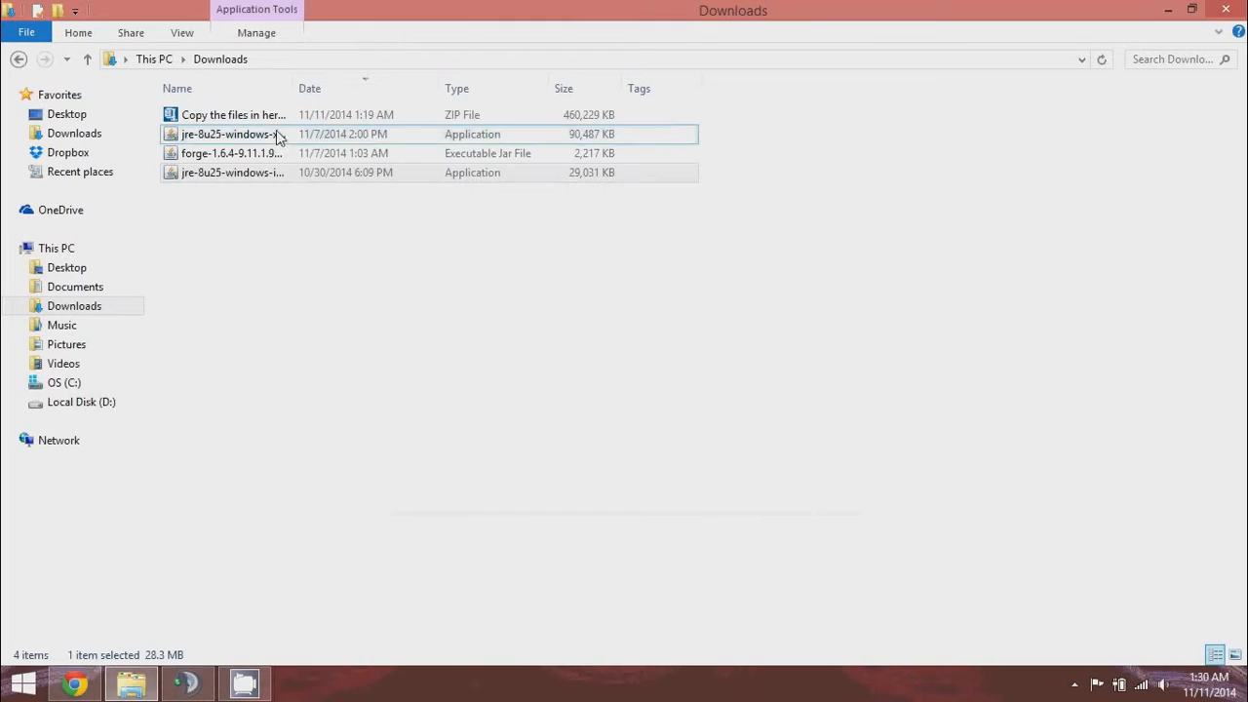
click(261, 136)
Run the 88.3 MB installer as administrator, keep IE's search provider, and close Verify Java Version.
right_click(261, 140)
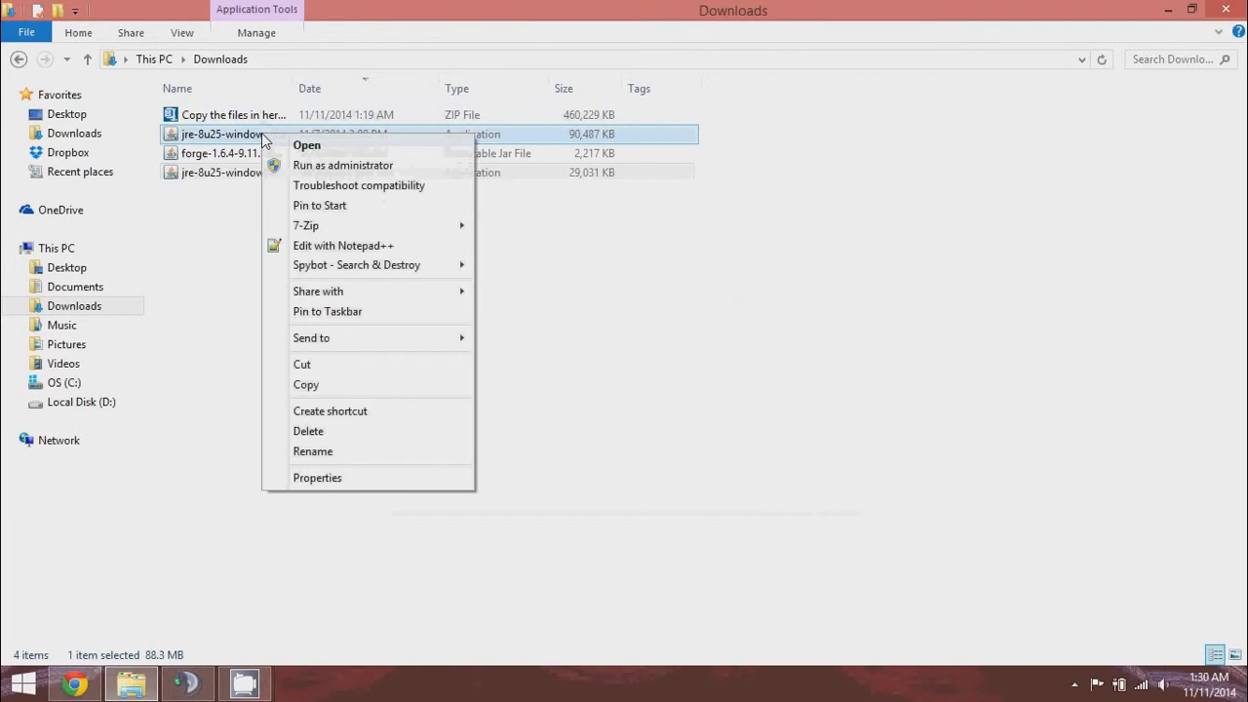
click(346, 165)
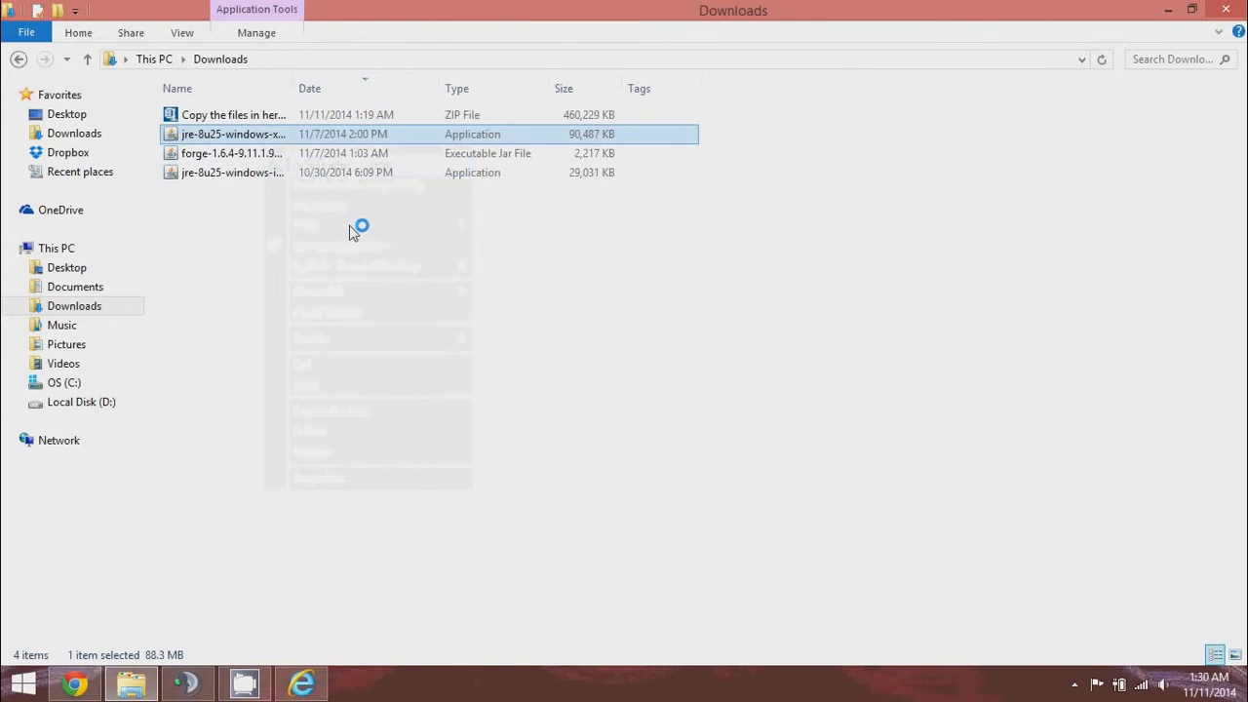
click(310, 686)
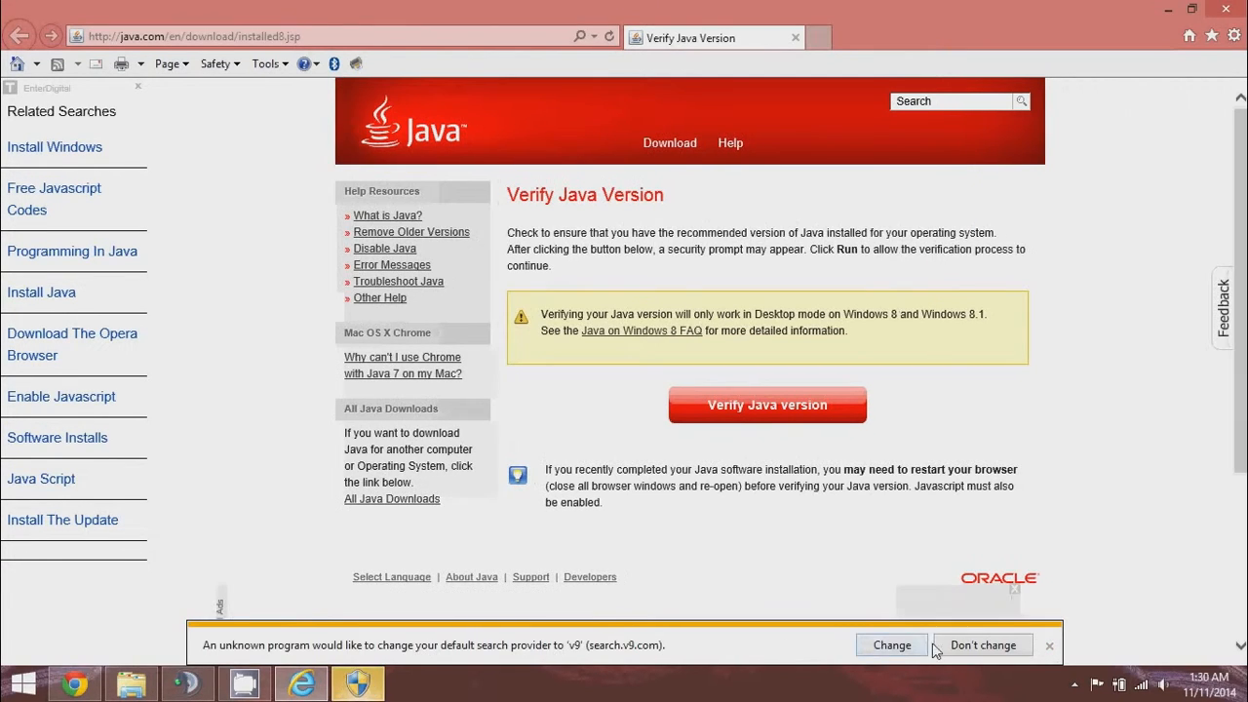
click(972, 647)
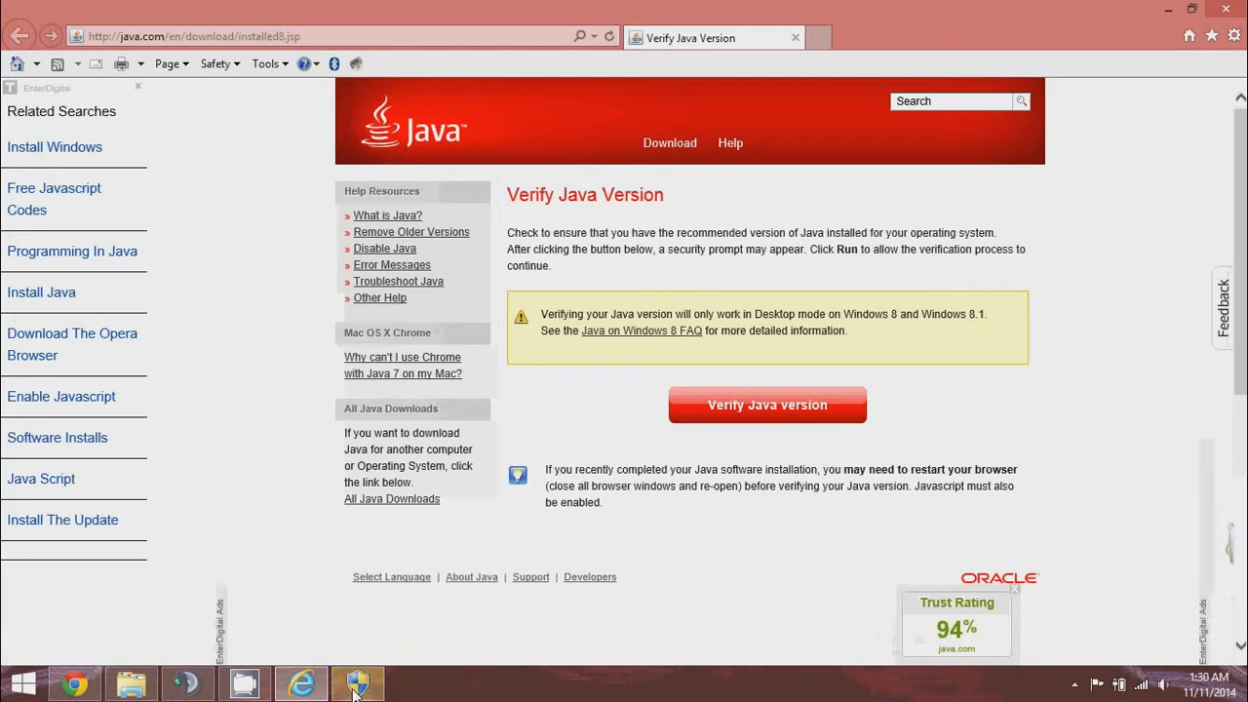
click(795, 39)
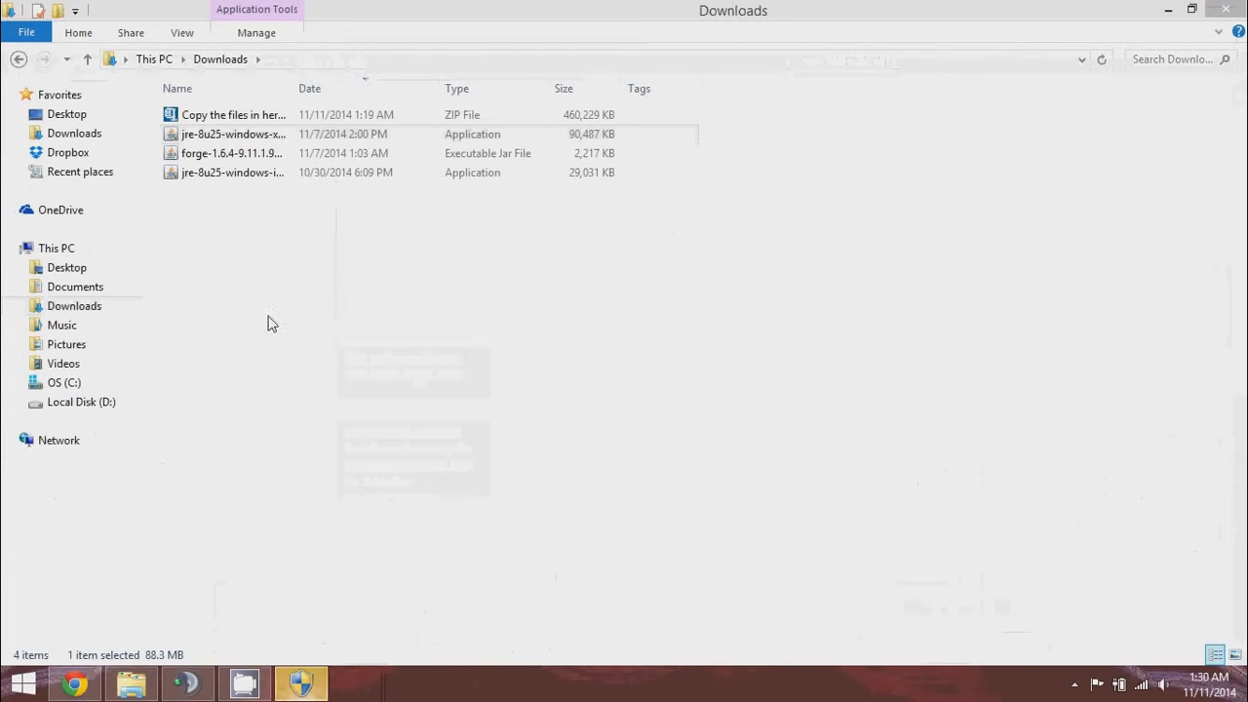
click(302, 682)
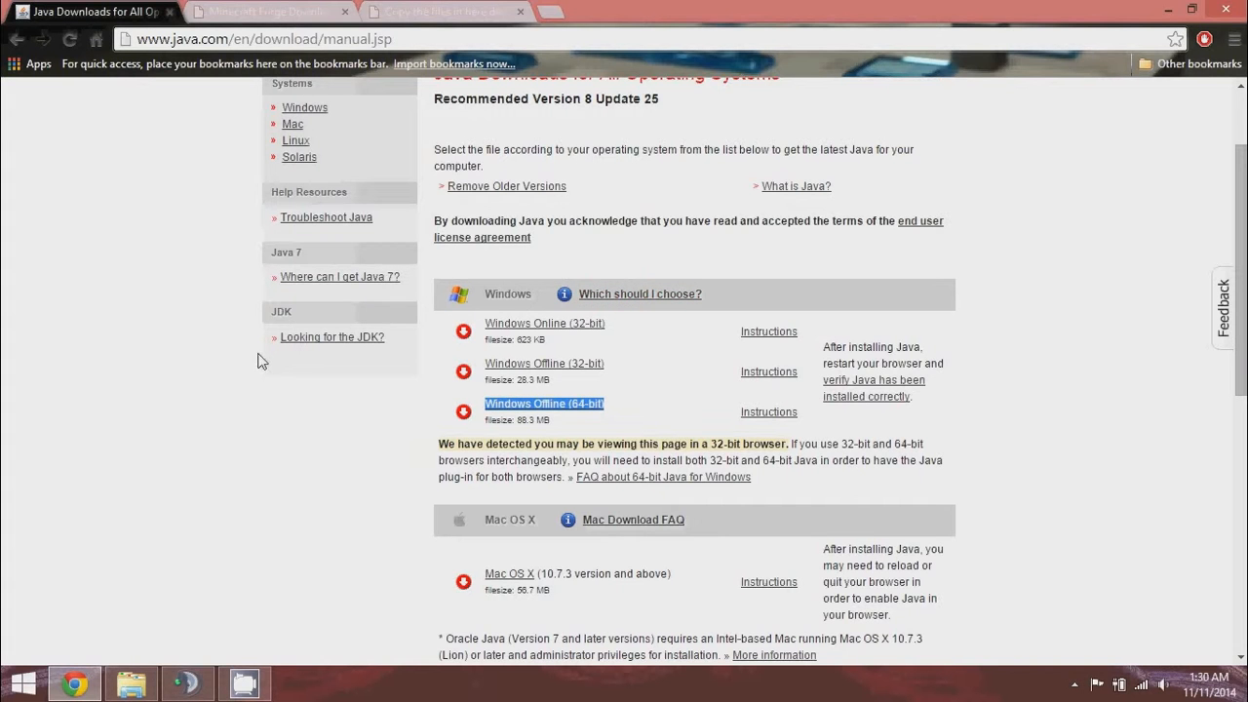
Start installing the second Java package from the Welcome dialog.
click(789, 492)
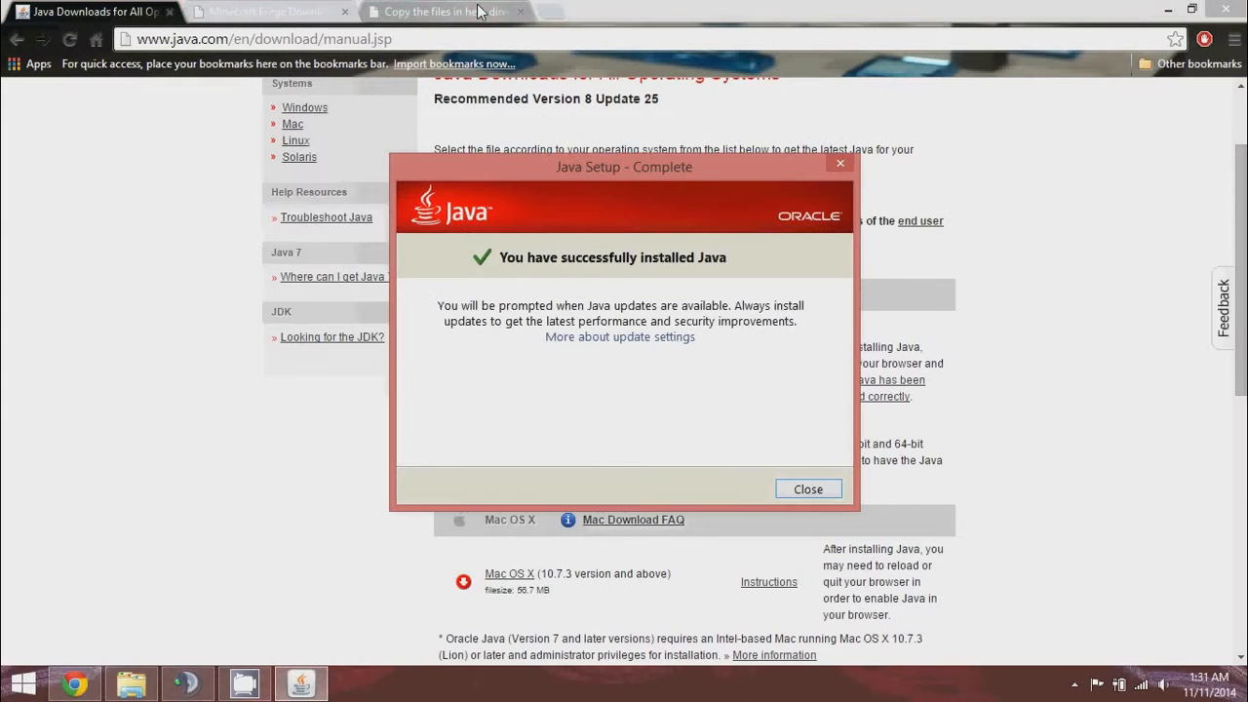
Close the Java success screen, then minimize Chrome and the Downloads window.
click(808, 488)
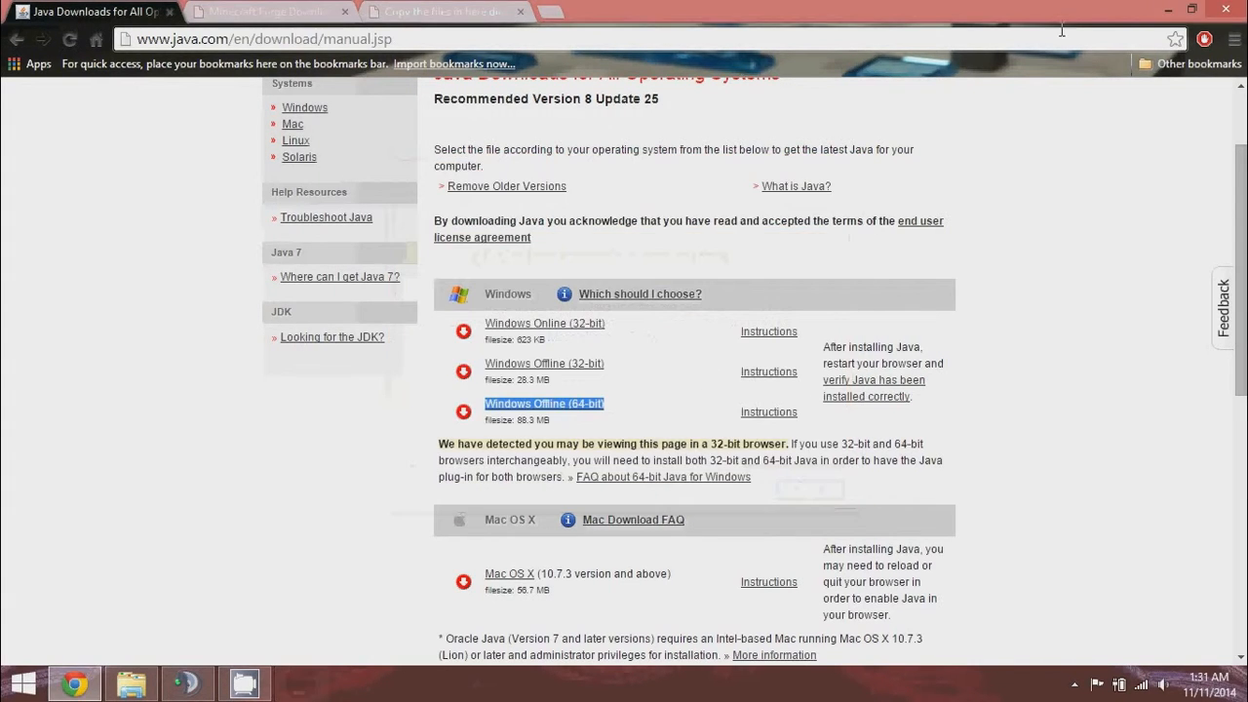
click(1165, 10)
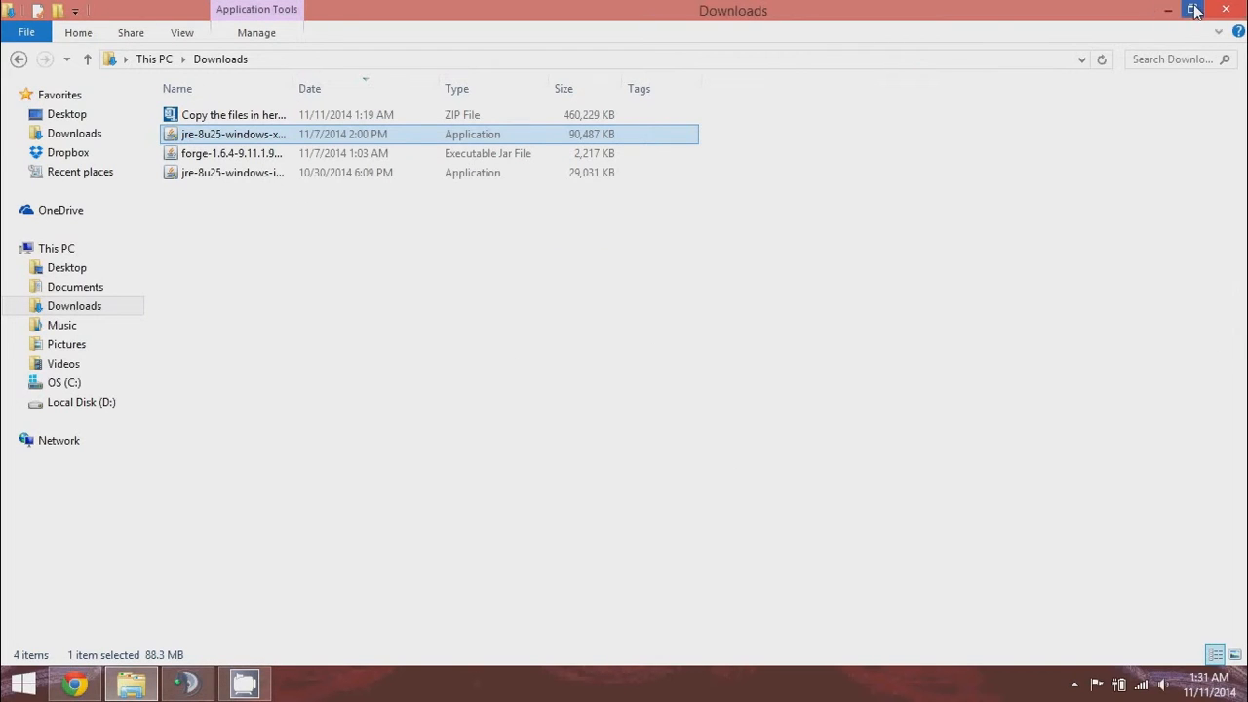
click(1172, 10)
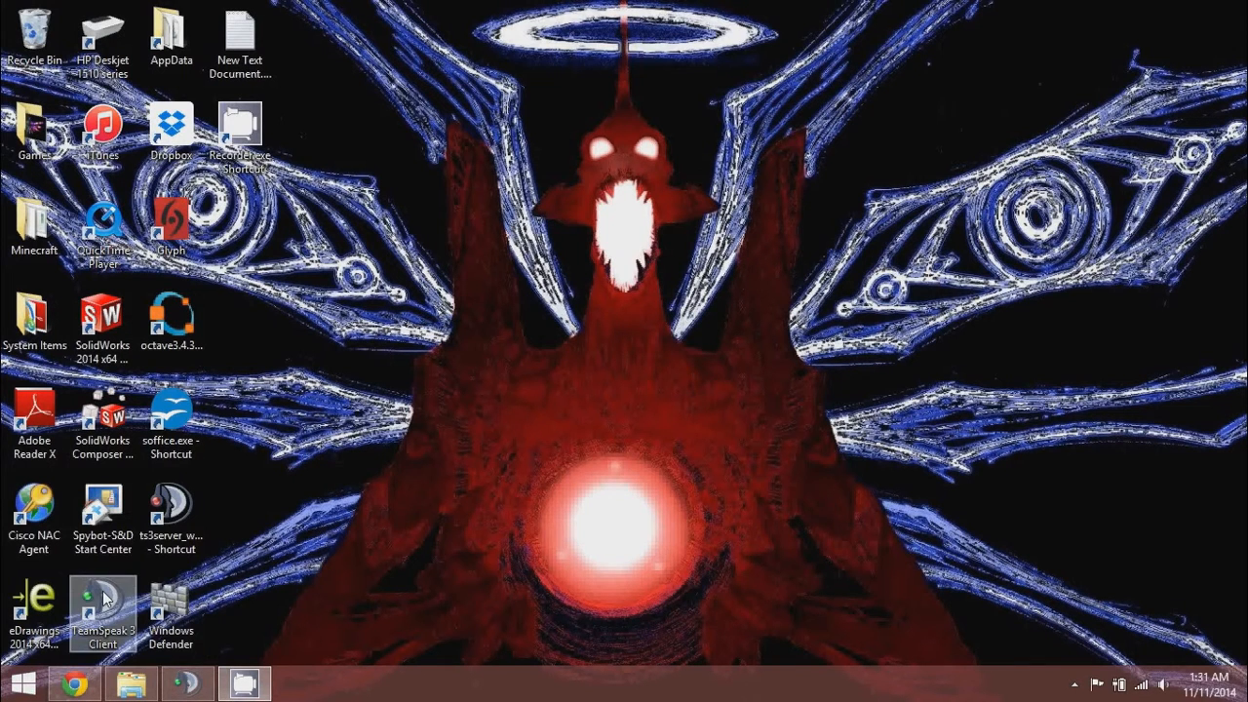
Run 'java -version' in cmd to confirm Java 1.8.0_25 64-Bit, then close it.
key(super+r)
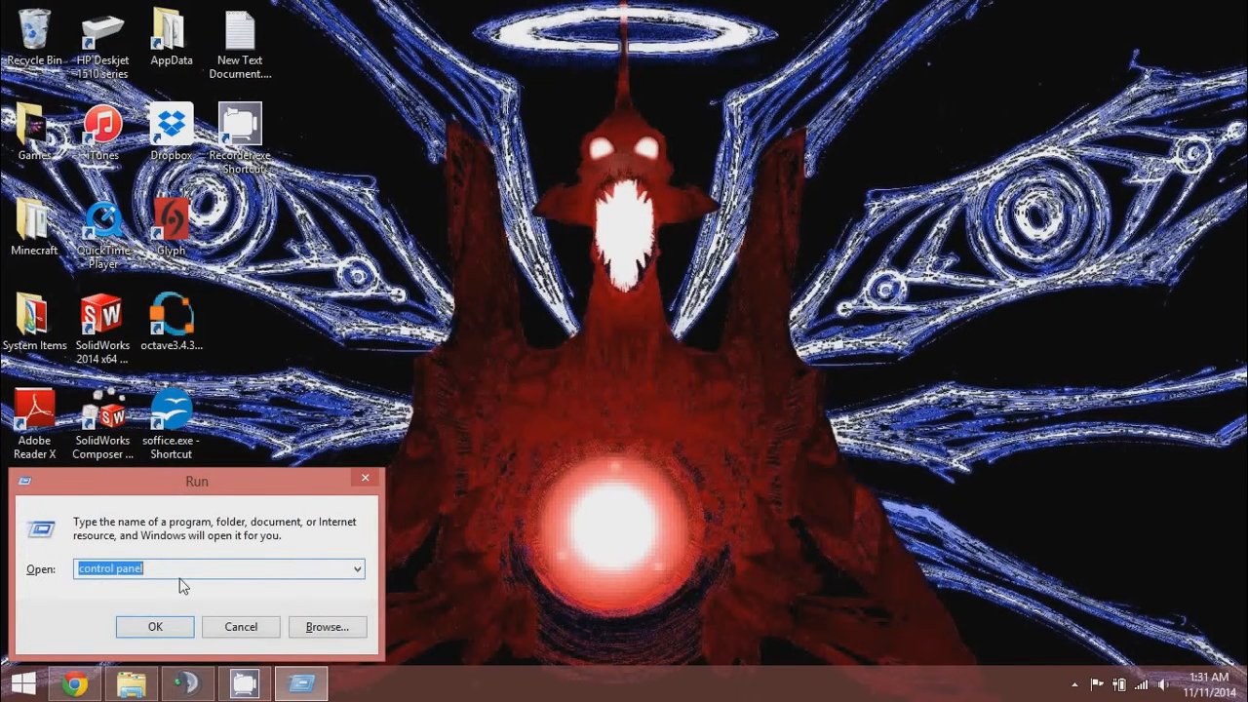
text(cmd)
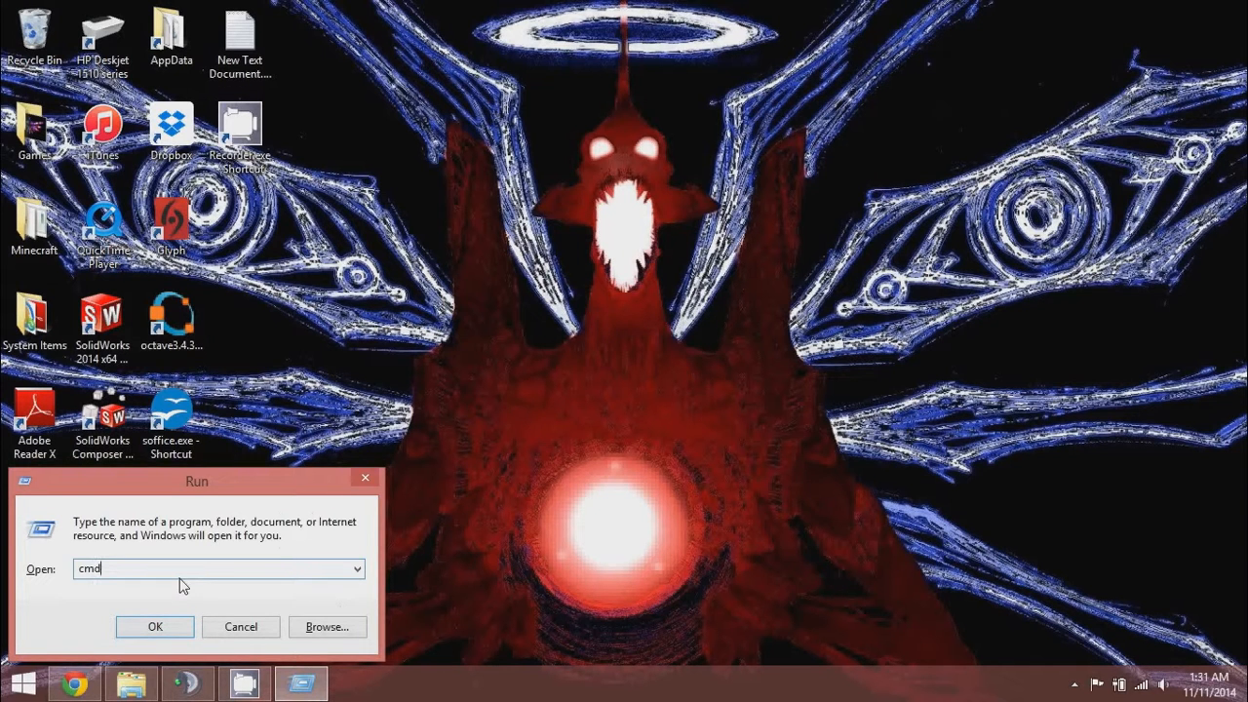
key(Return)
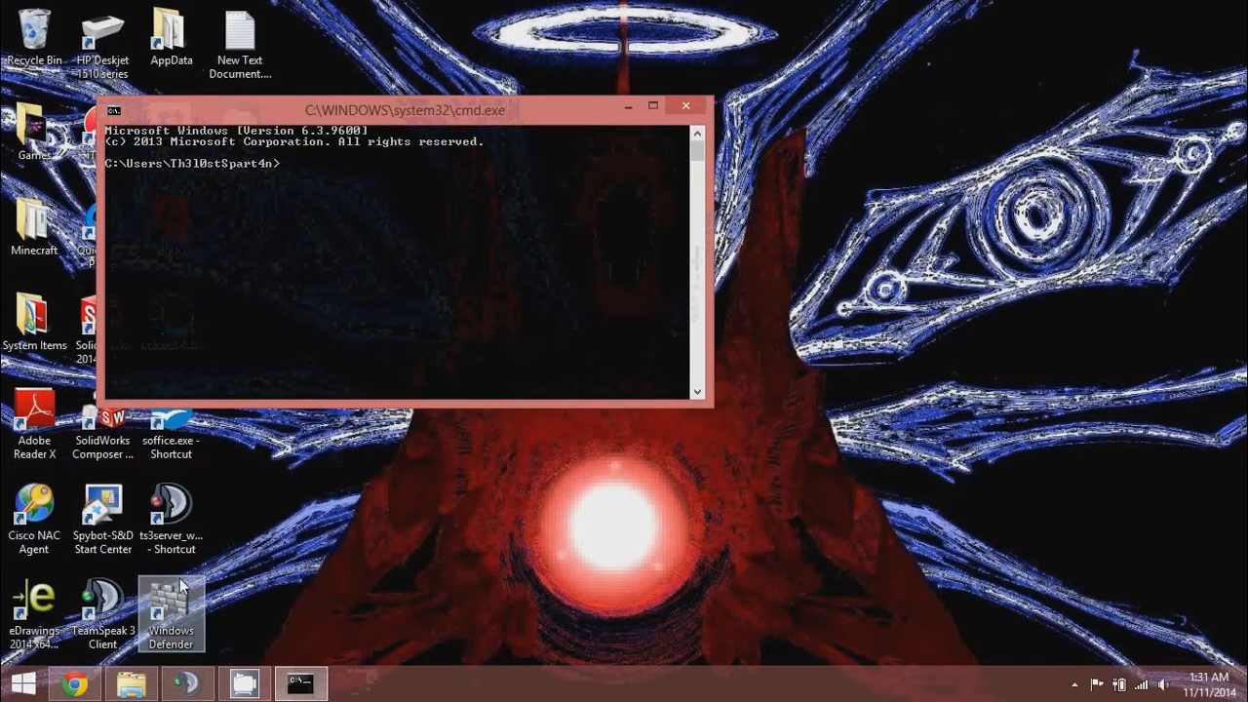
text(java)
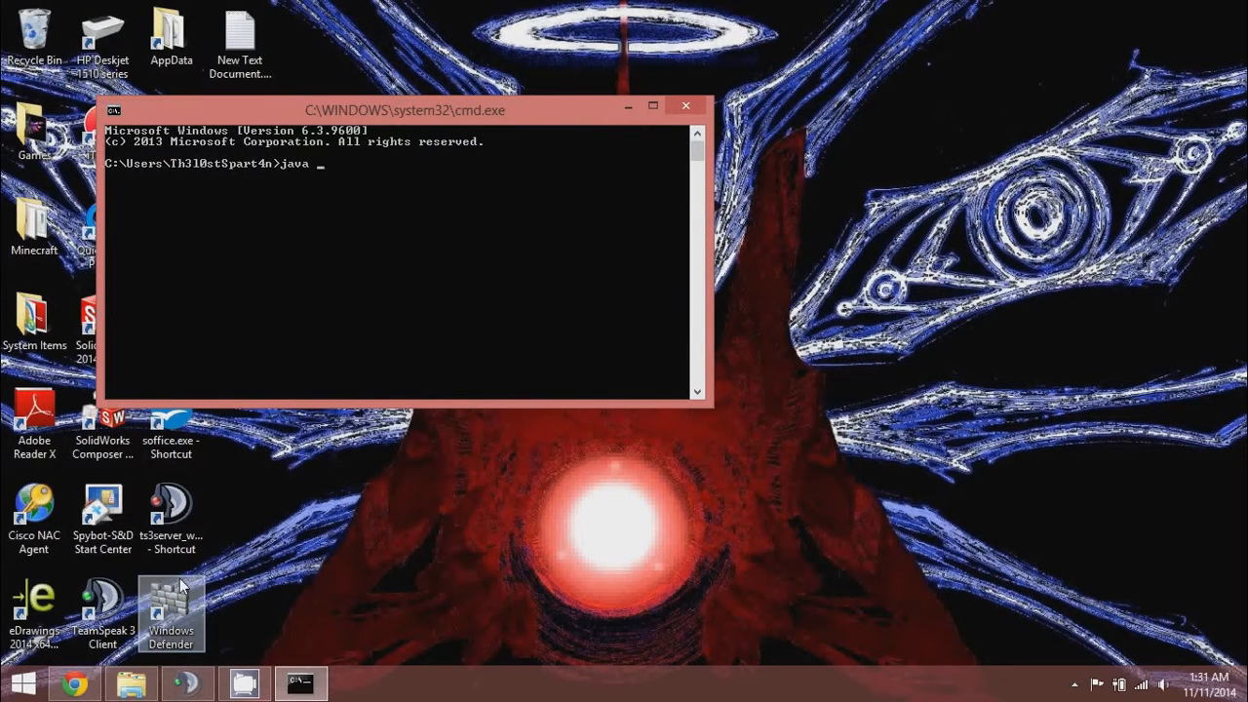
text( -version)
key(Return)
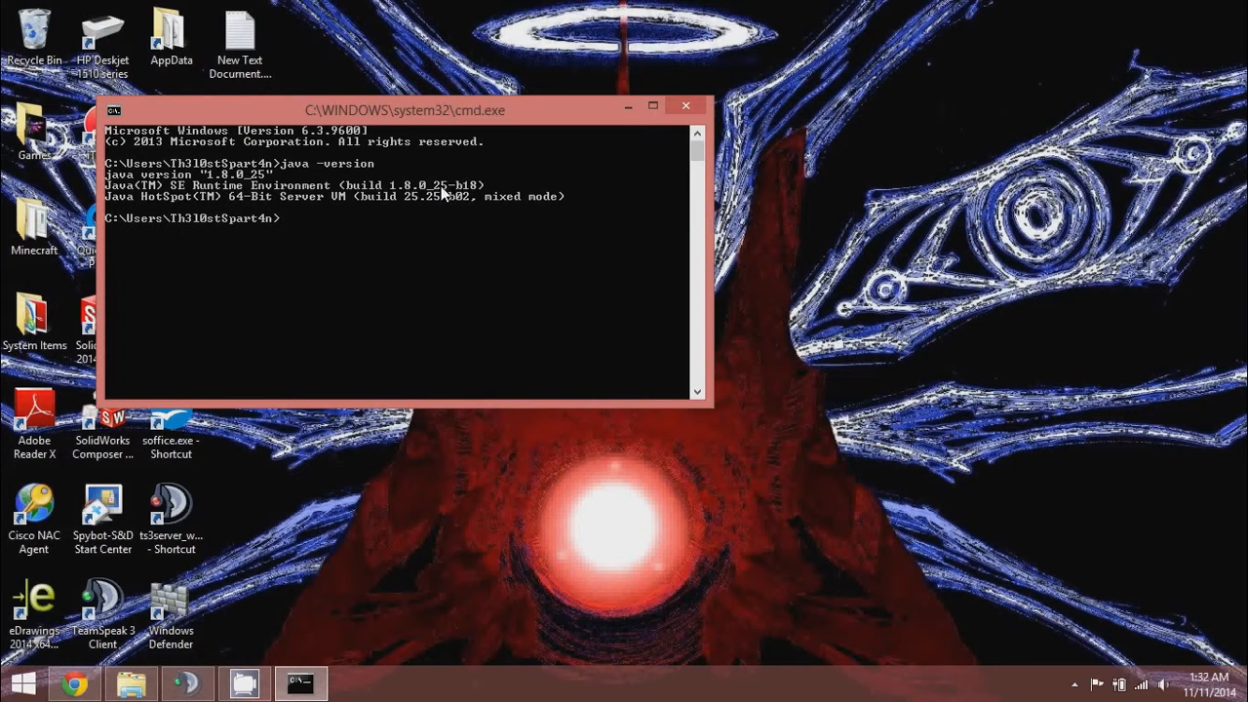
click(687, 106)
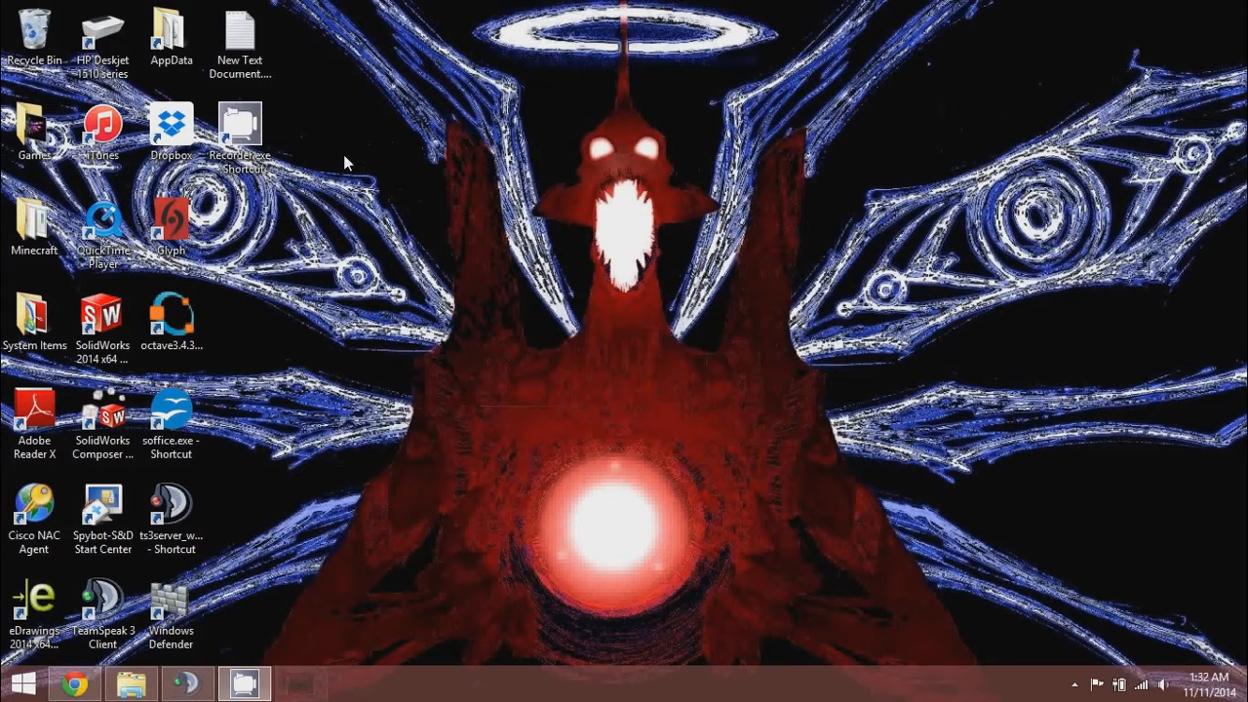
Open This PC's Properties and go to Advanced system settings.
click(150, 694)
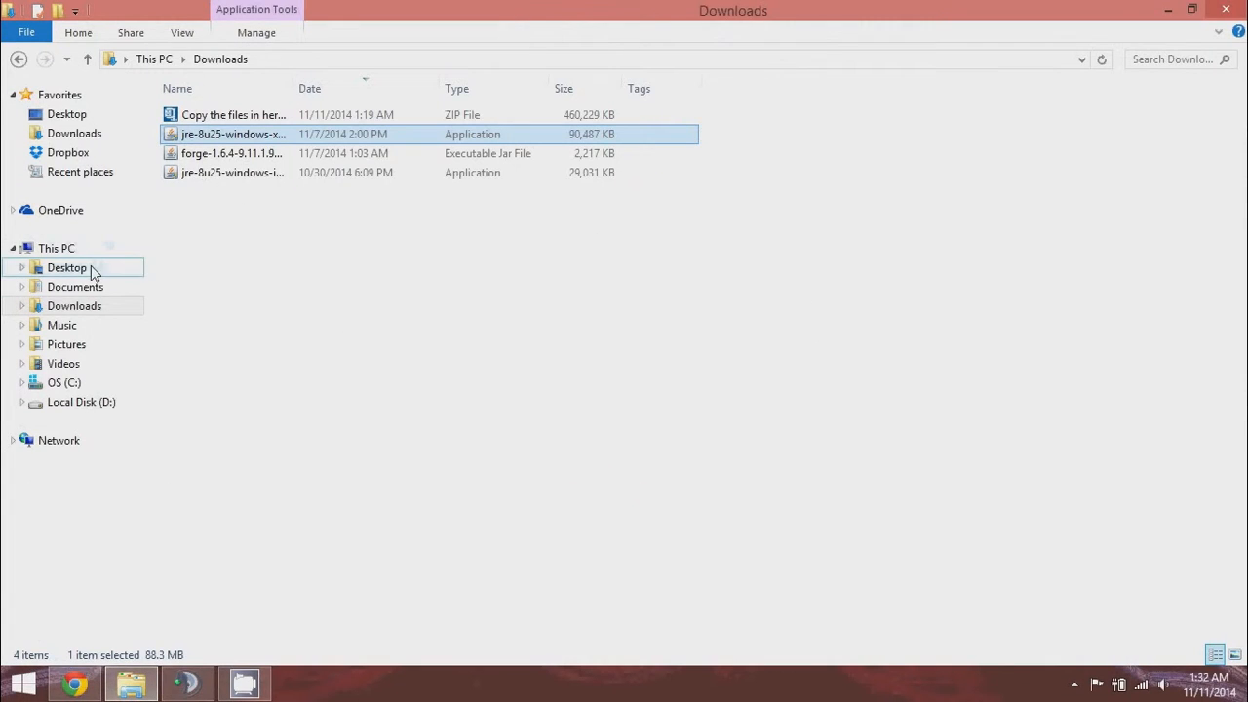
right_click(91, 251)
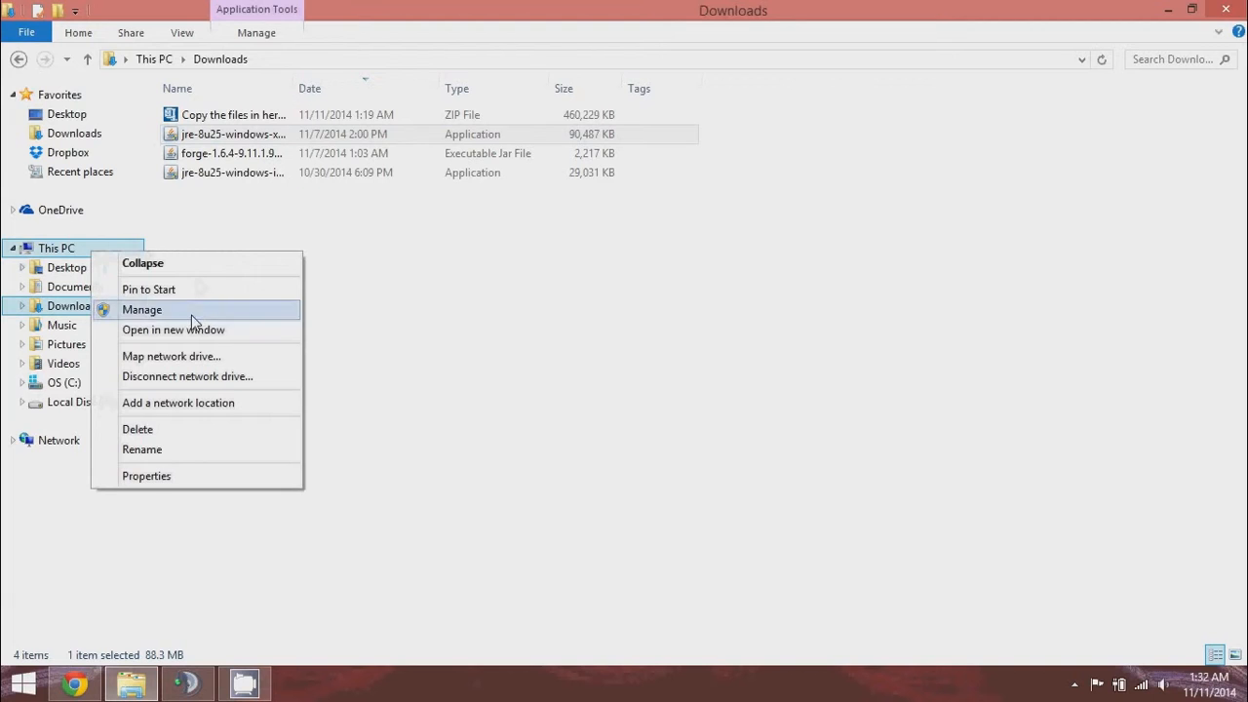
click(146, 477)
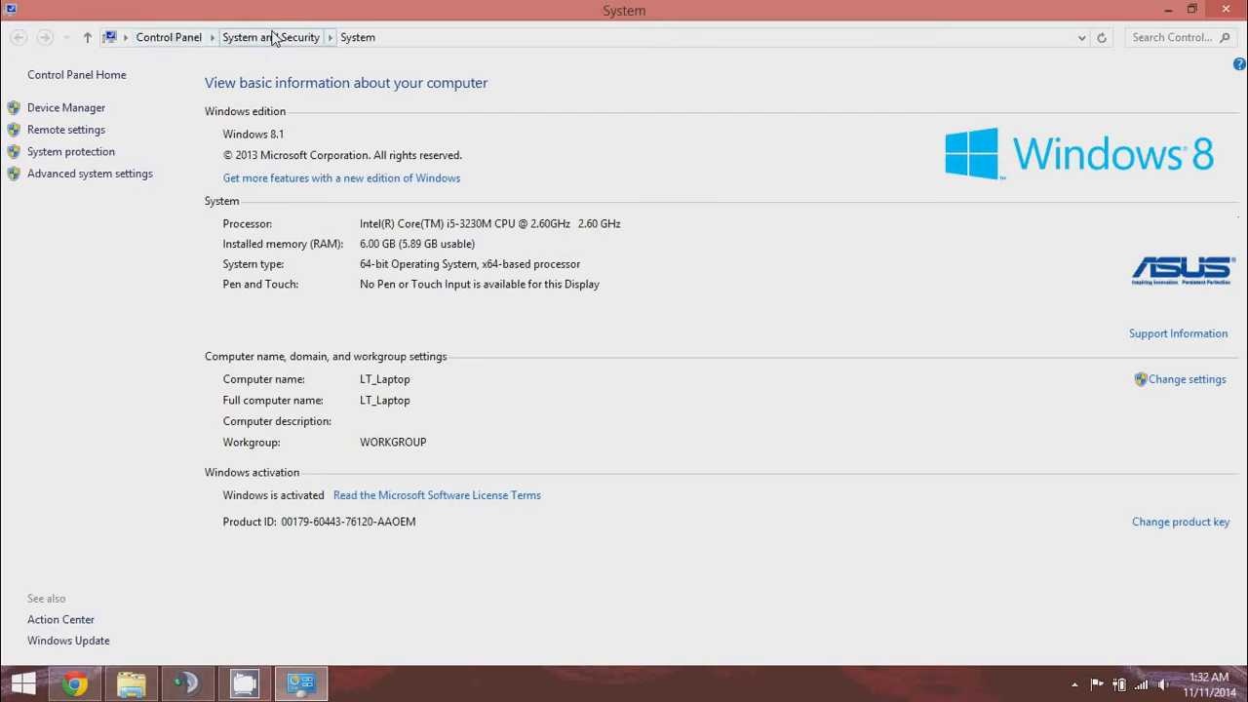
click(80, 176)
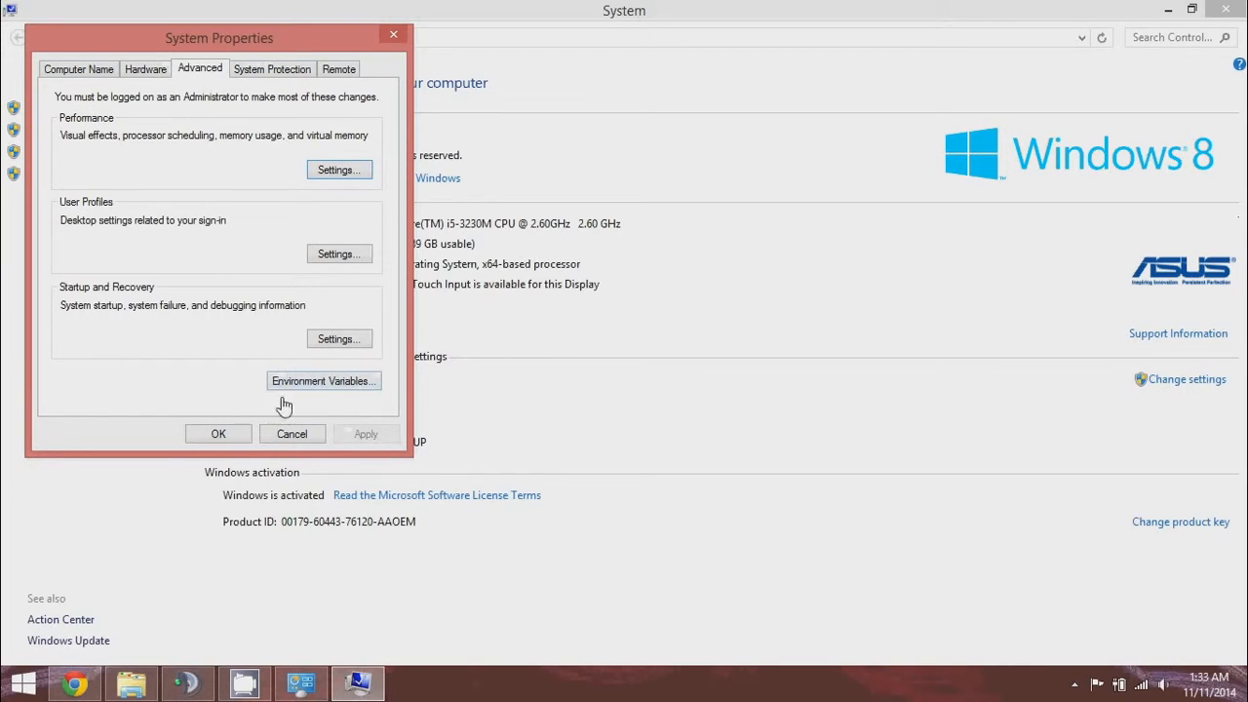
Open Environment Variables and start editing the Path system variable.
click(353, 382)
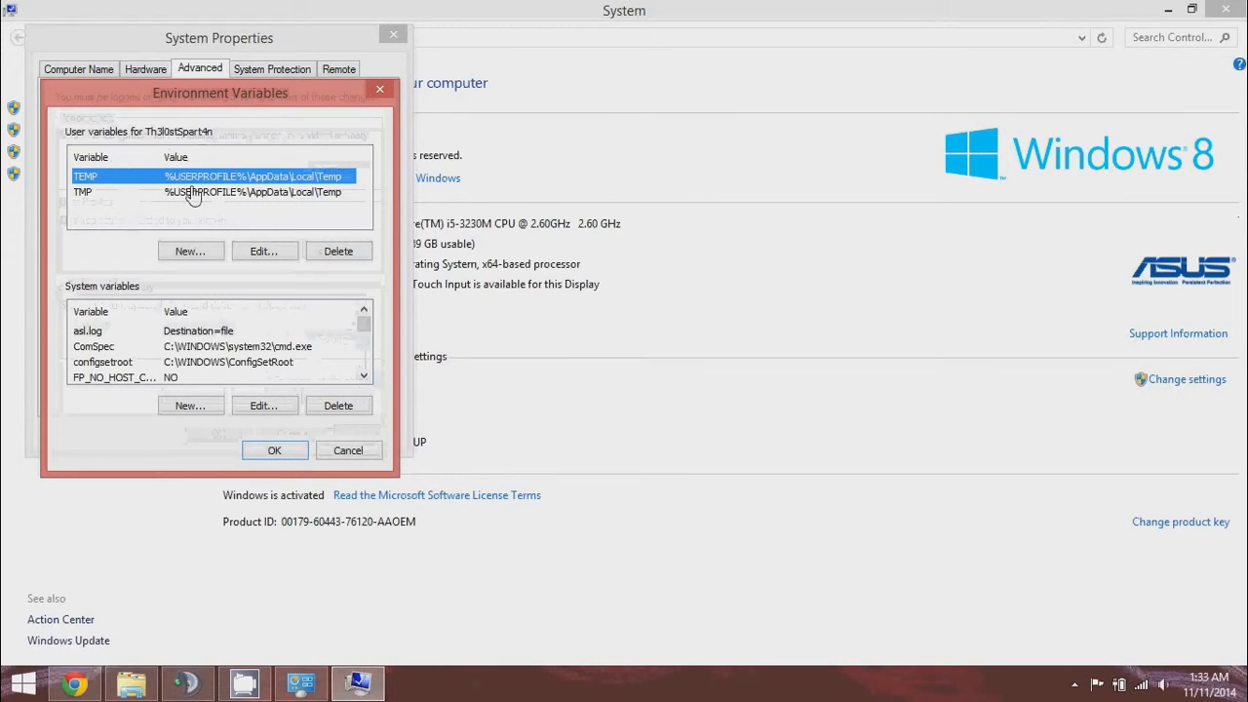
click(364, 378)
click(363, 378)
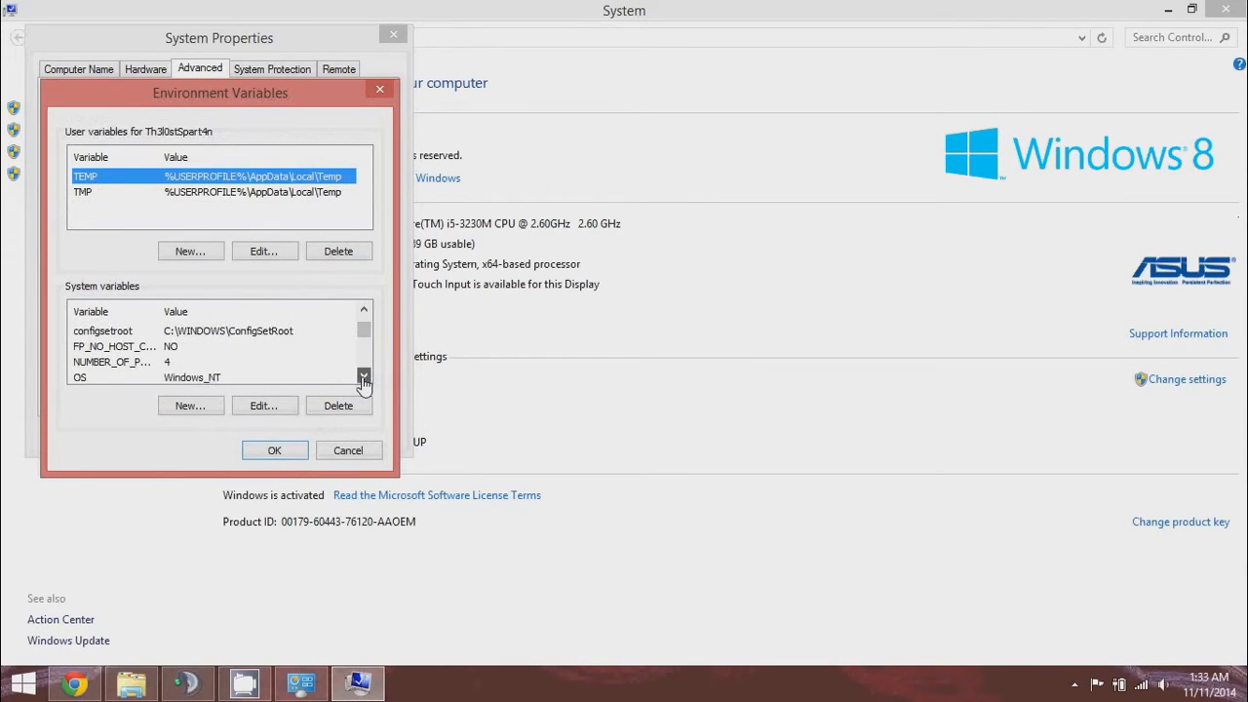
click(364, 377)
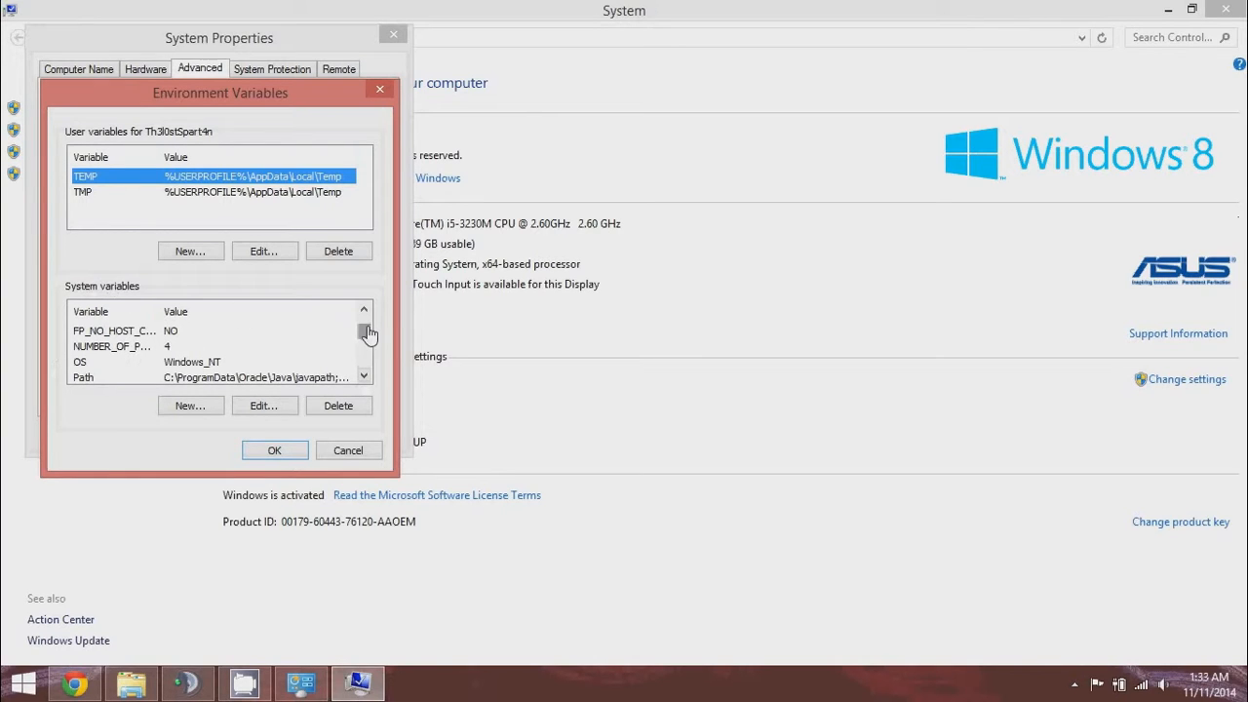
click(89, 378)
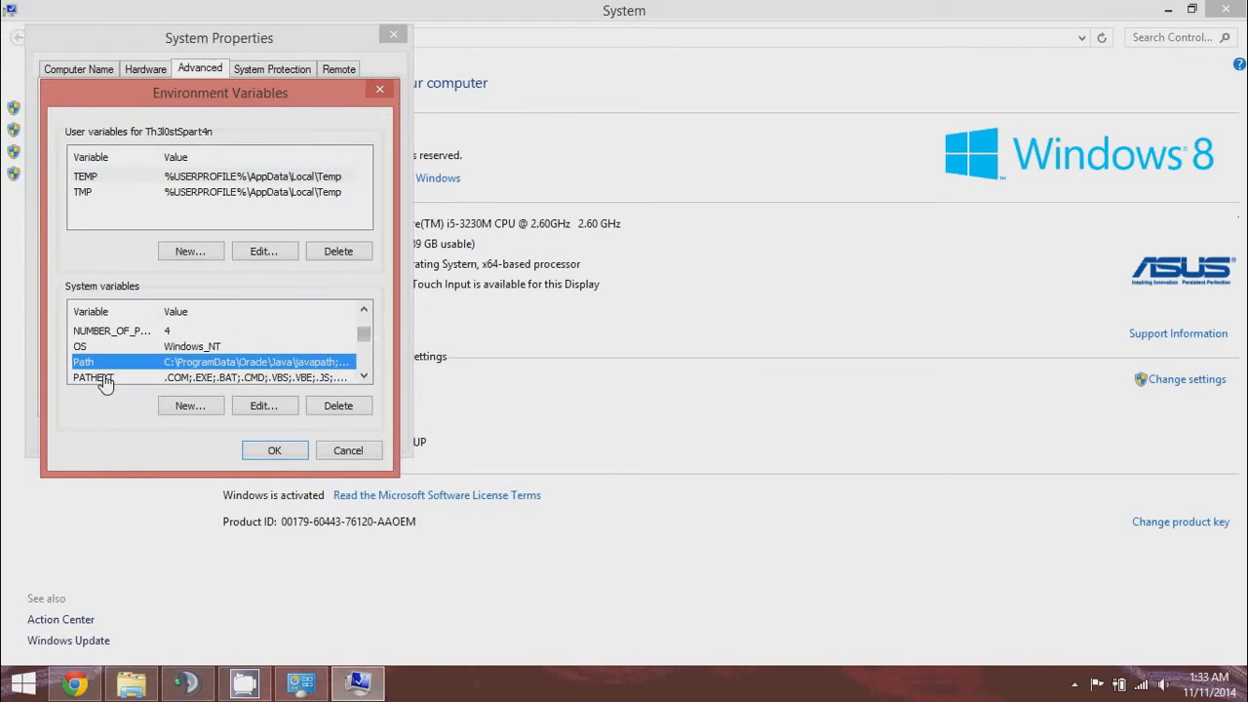
click(261, 410)
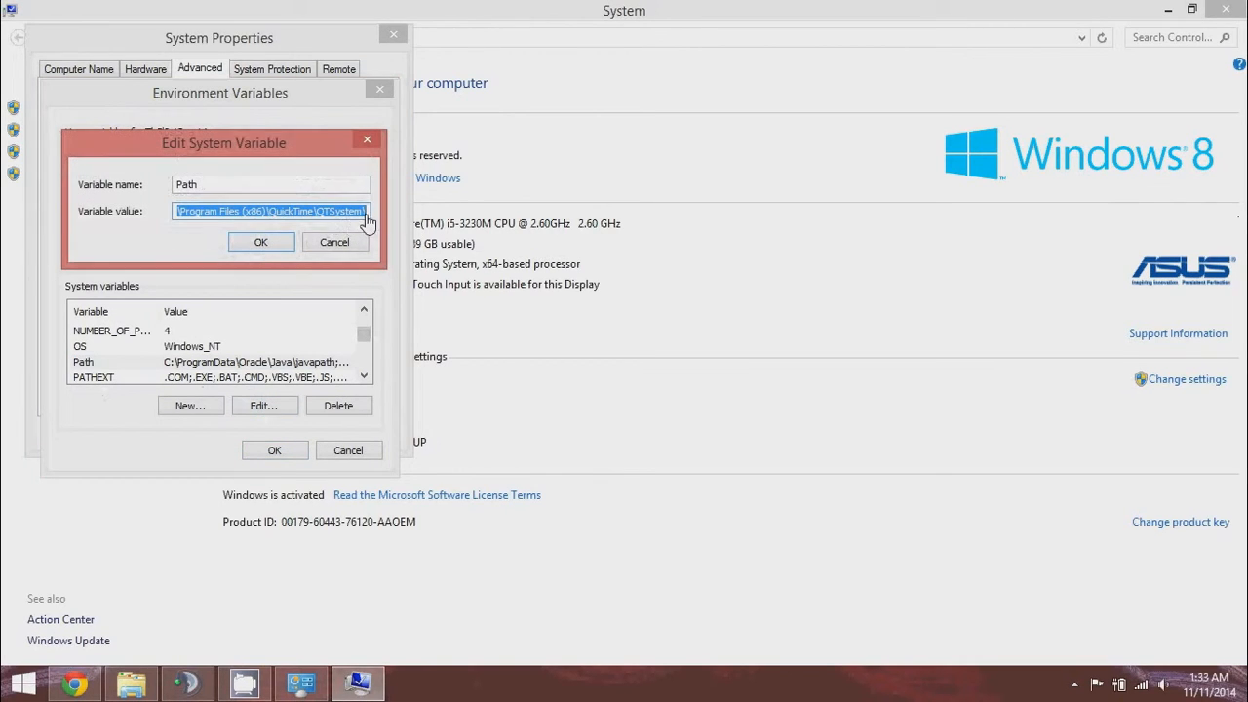
Paste the Java jre8.1.0_25 bin folder path into the Path value.
click(361, 218)
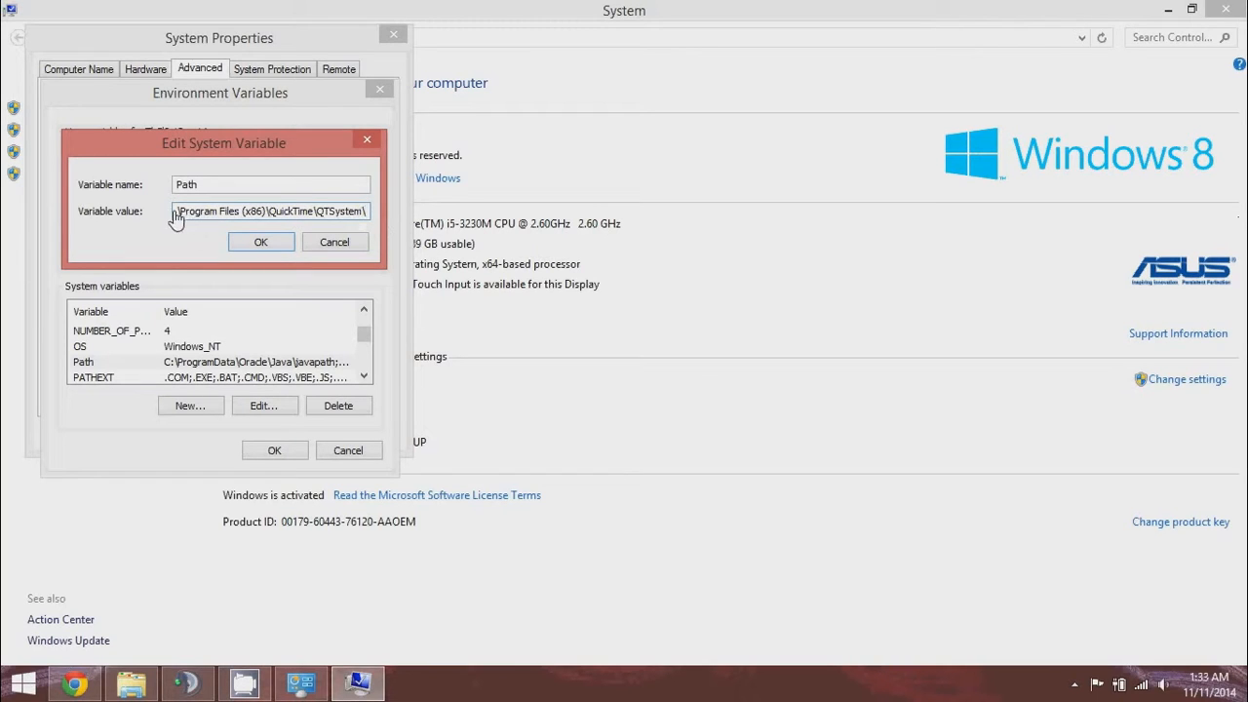
drag(176, 218, 222, 218)
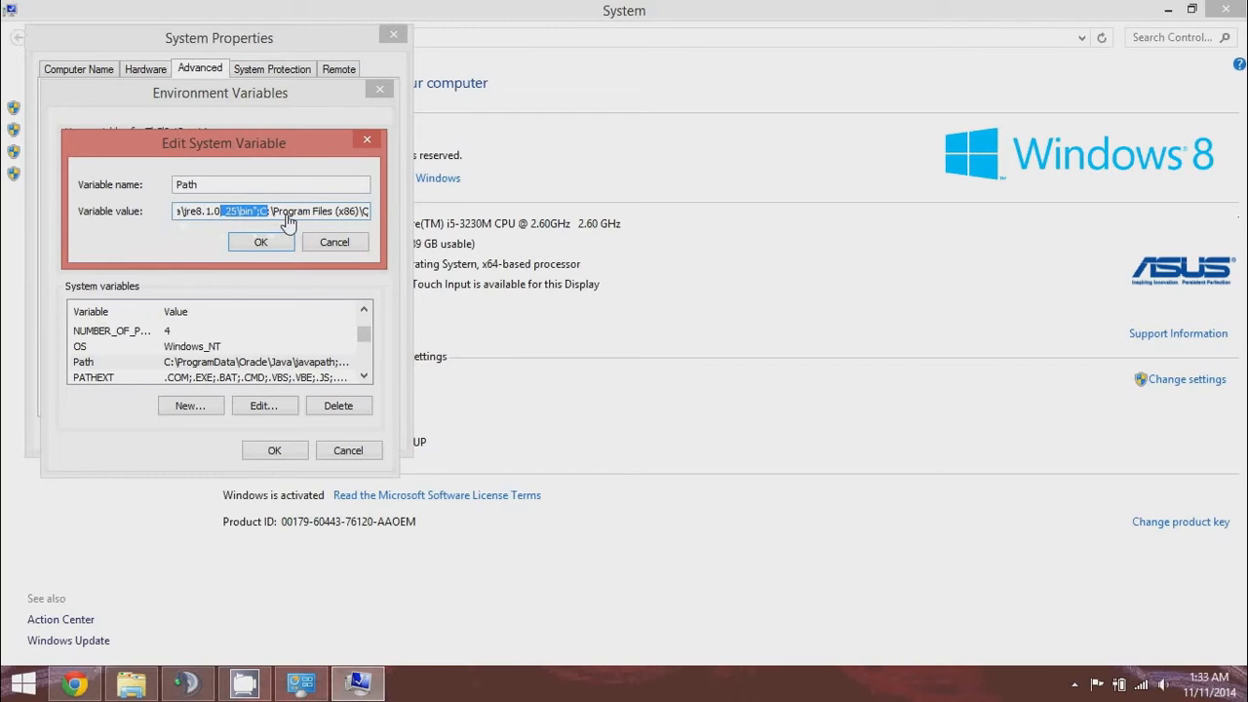
click(252, 218)
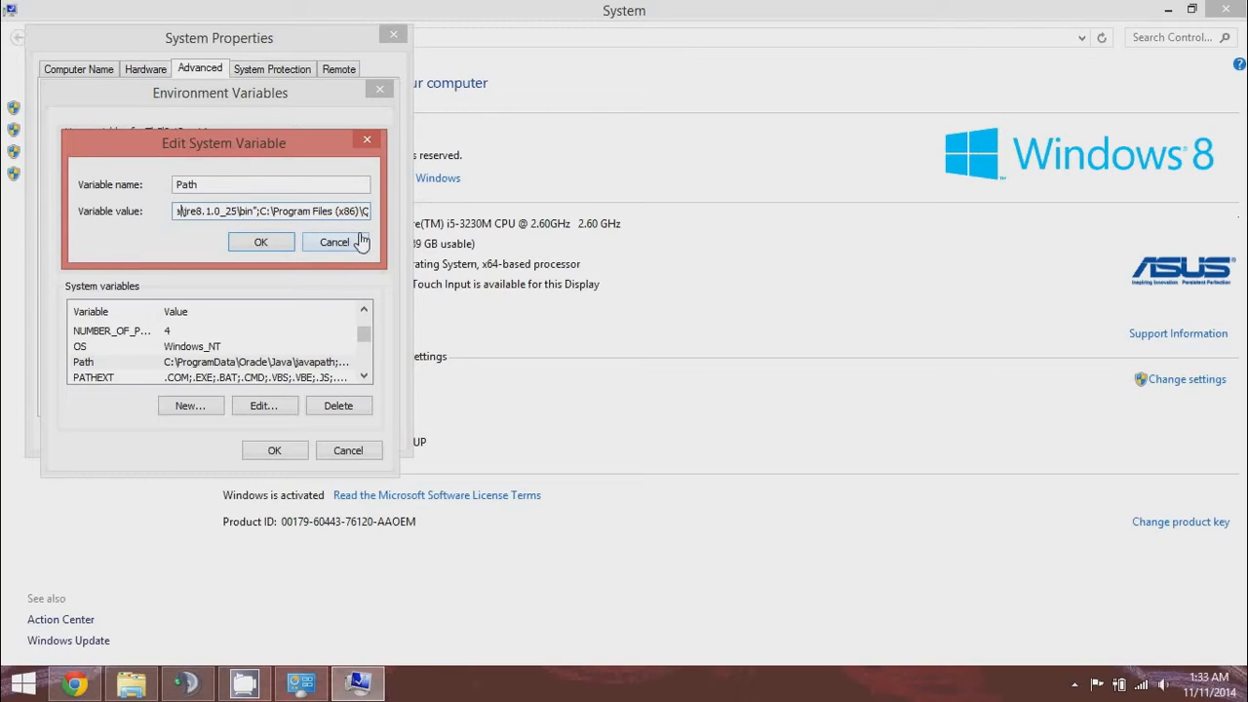
key(Left)
key(Left)
key(Left)
key(Left)
key(Left)
key(Left)
key(Left)
key(Left)
key(Left)
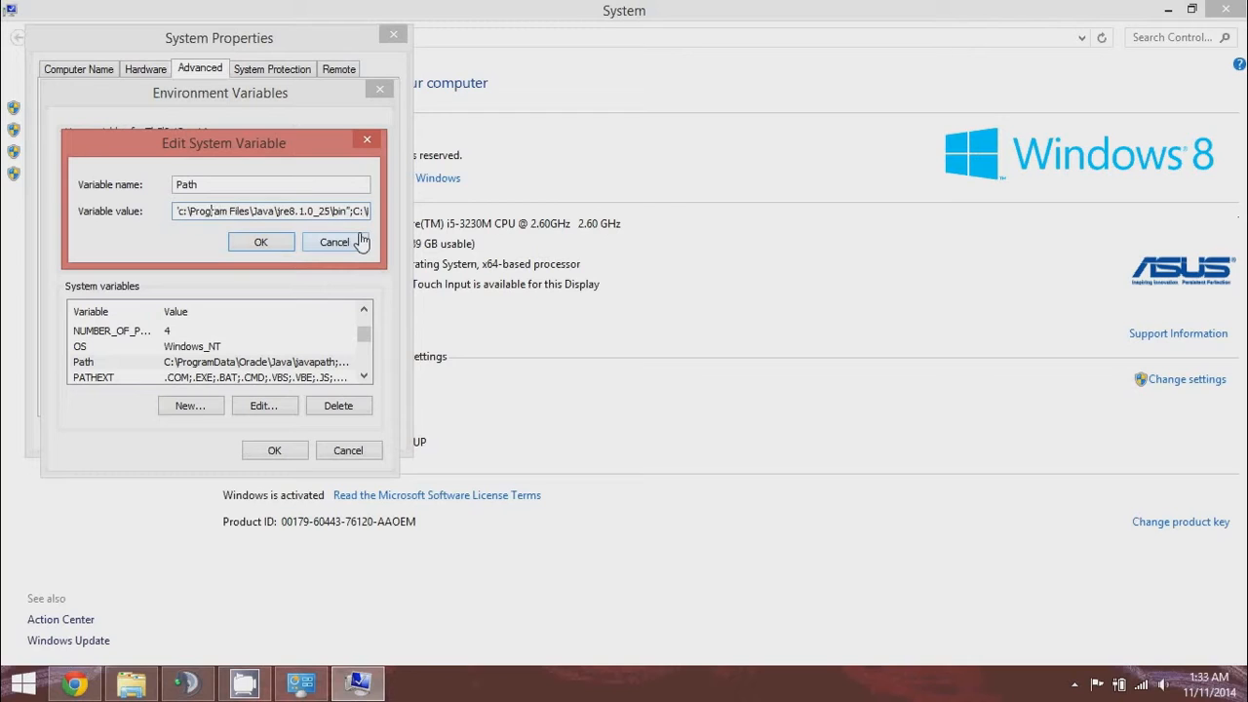
key(Left)
key(Left)
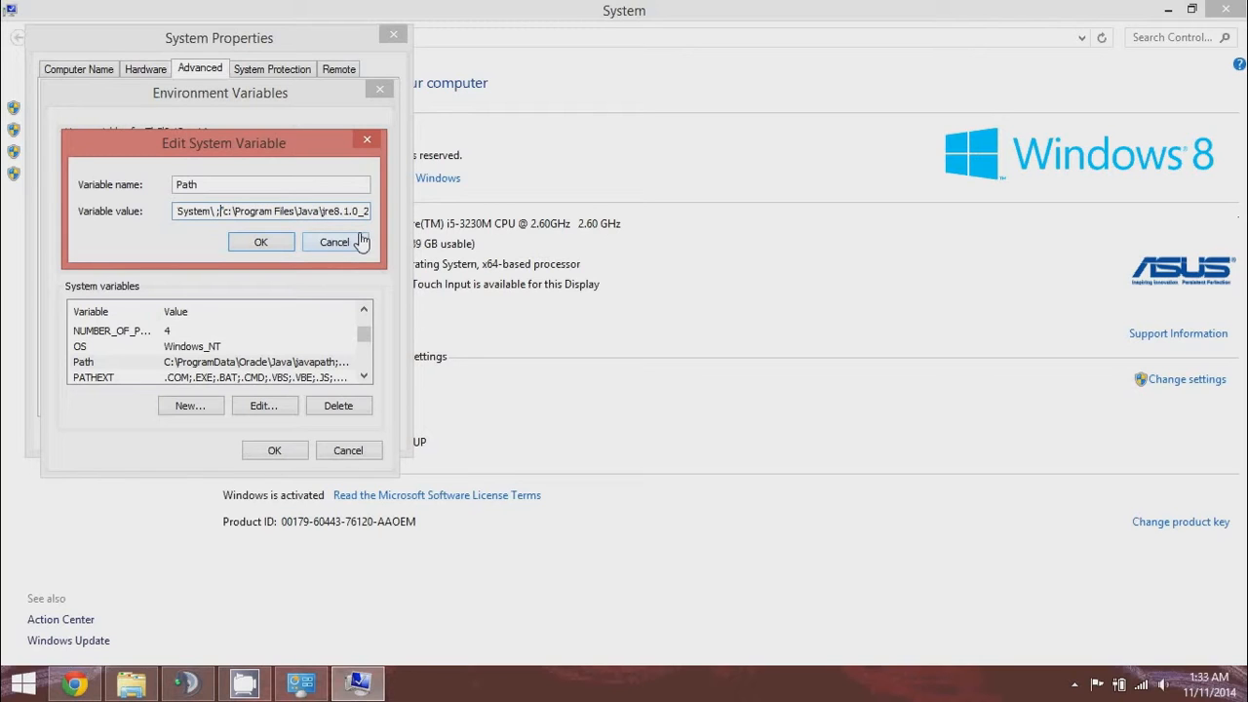
key(Left)
key(Left)
key(Left)
key(Left)
key(Left)
key(Left)
key(Left)
key(Left)
key(Left)
key(Left)
key(Left)
key(Left)
key(Left)
key(Left)
key(Left)
key(Left)
key(Left)
key(Left)
key(Left)
key(Left)
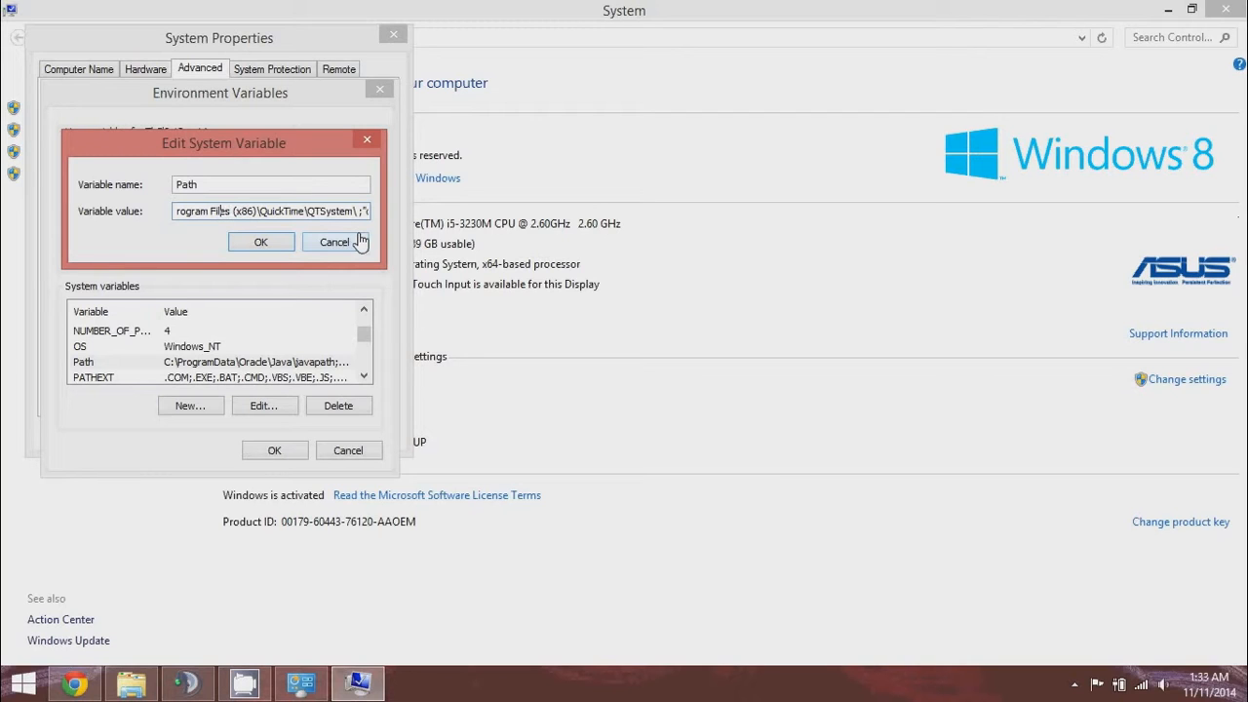
key(Right)
key(Right)
key(Right)
key(Right)
key(Right)
key(Right)
key(Right)
key(Right)
key(Right)
key(Right)
key(Right)
key(Right)
key(Right)
key(Right)
key(Right)
key(Right)
key(Right)
key(Right)
key(Right)
key(Right)
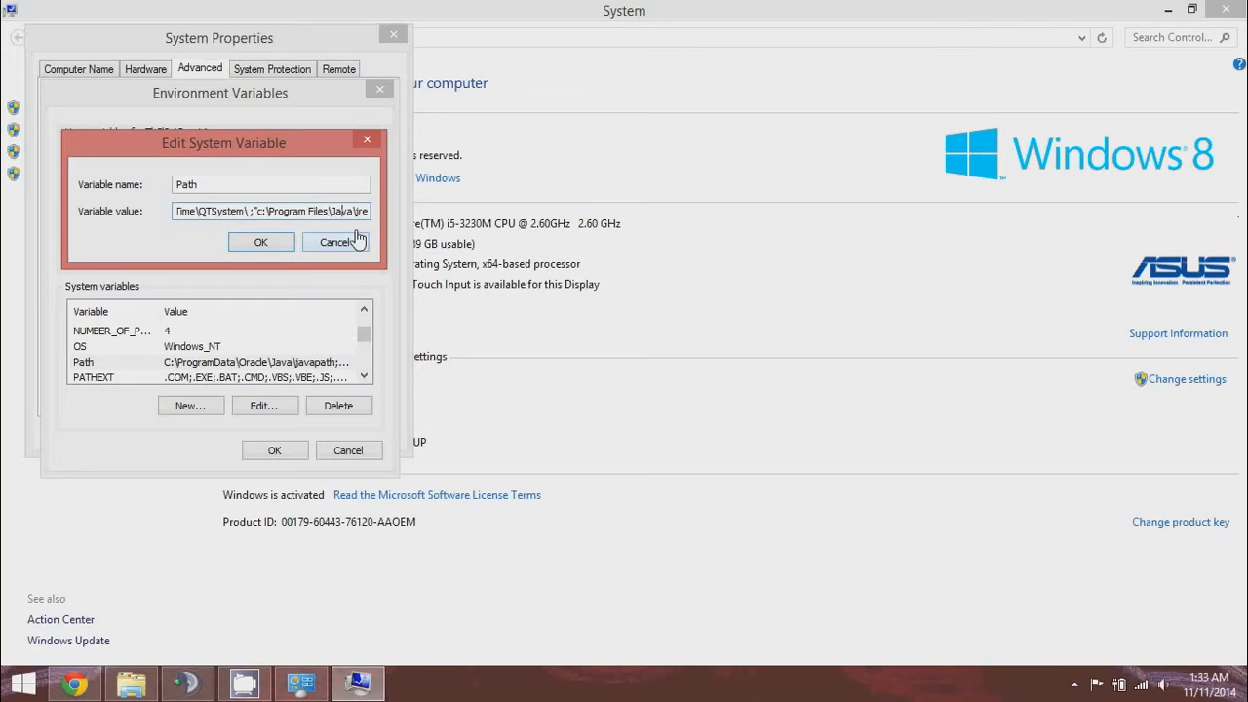
key(Right)
key(Right)
key(Right)
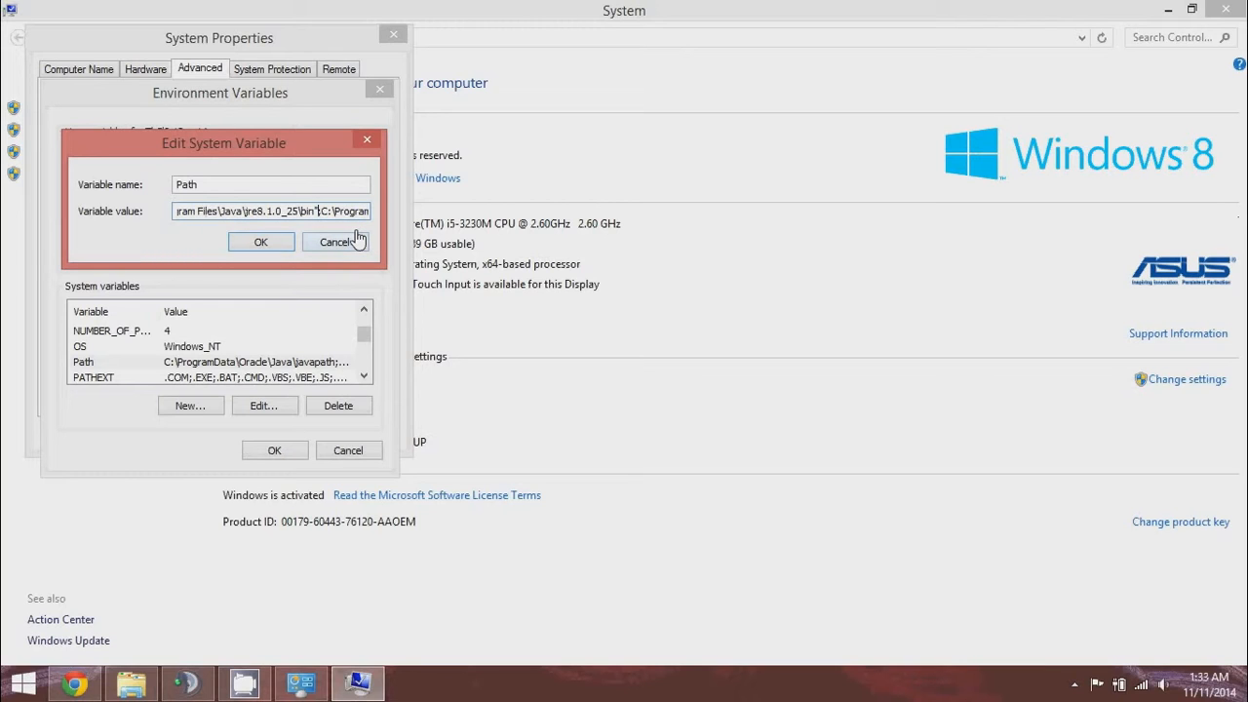
key(Left)
key(Left)
key(Left)
key(Left)
key(Left)
key(Left)
key(Left)
key(Left)
key(Left)
key(Left)
key(Left)
key(Left)
key(Left)
key(Left)
key(Left)
key(Left)
key(Left)
key(Left)
key(Left)
key(Left)
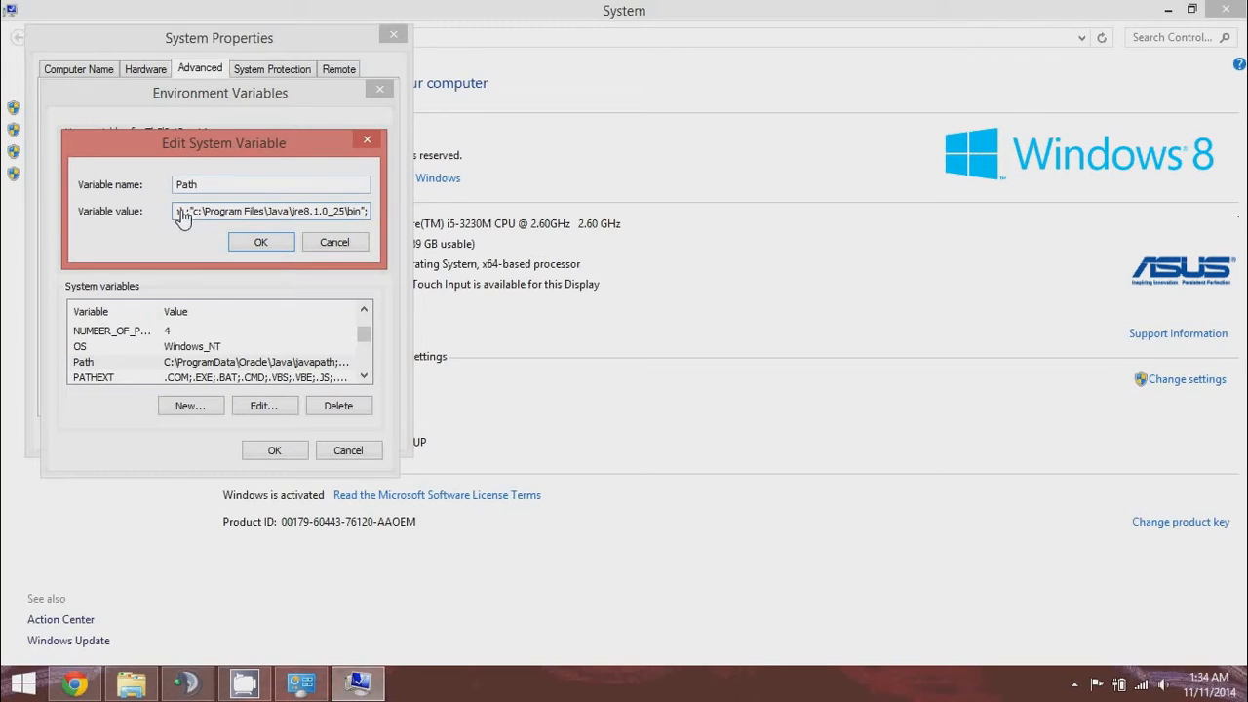
mouse_move(186, 217)
mouse_down()
mouse_move(376, 222)
mouse_move(180, 218)
mouse_up()
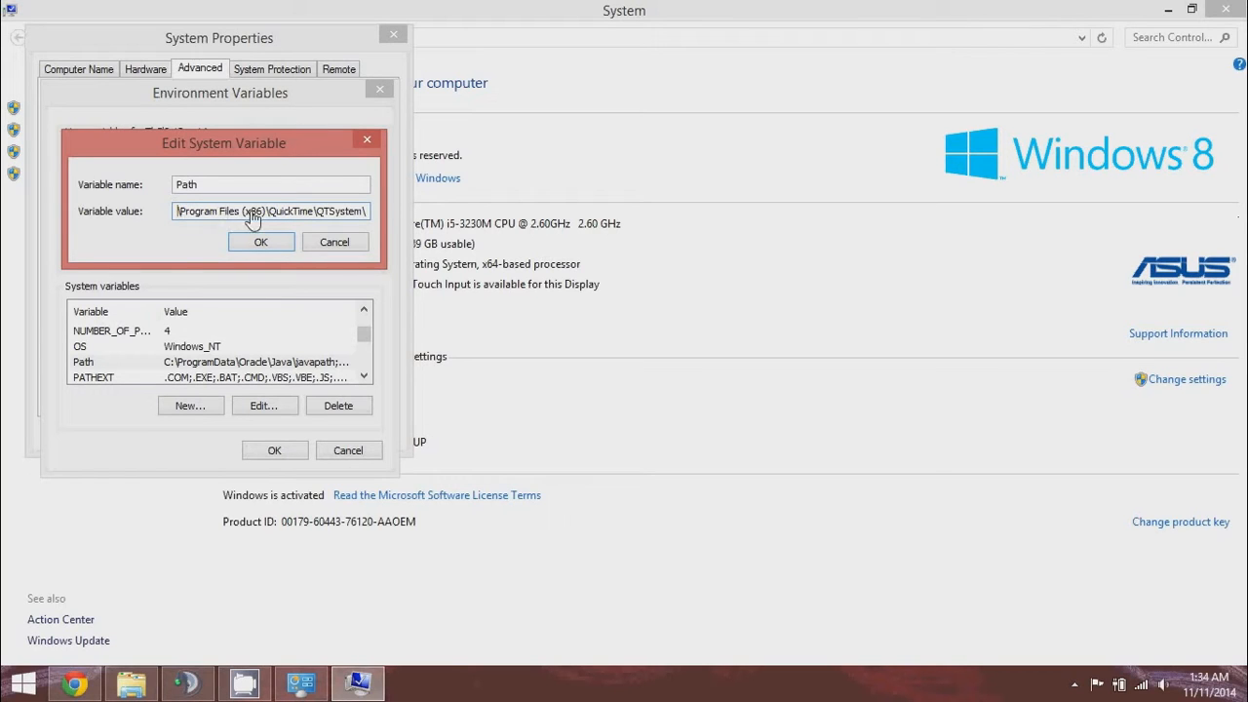
key(ctrl+v)
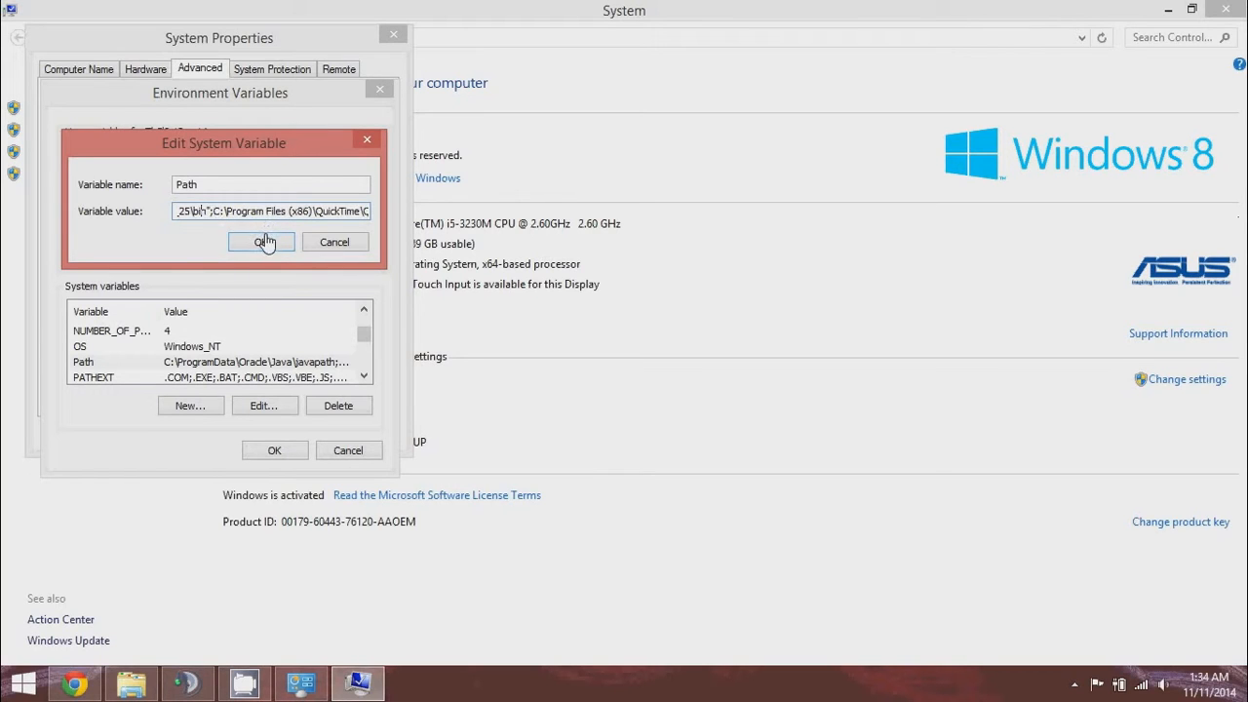
key(Left)
key(Left)
key(Left)
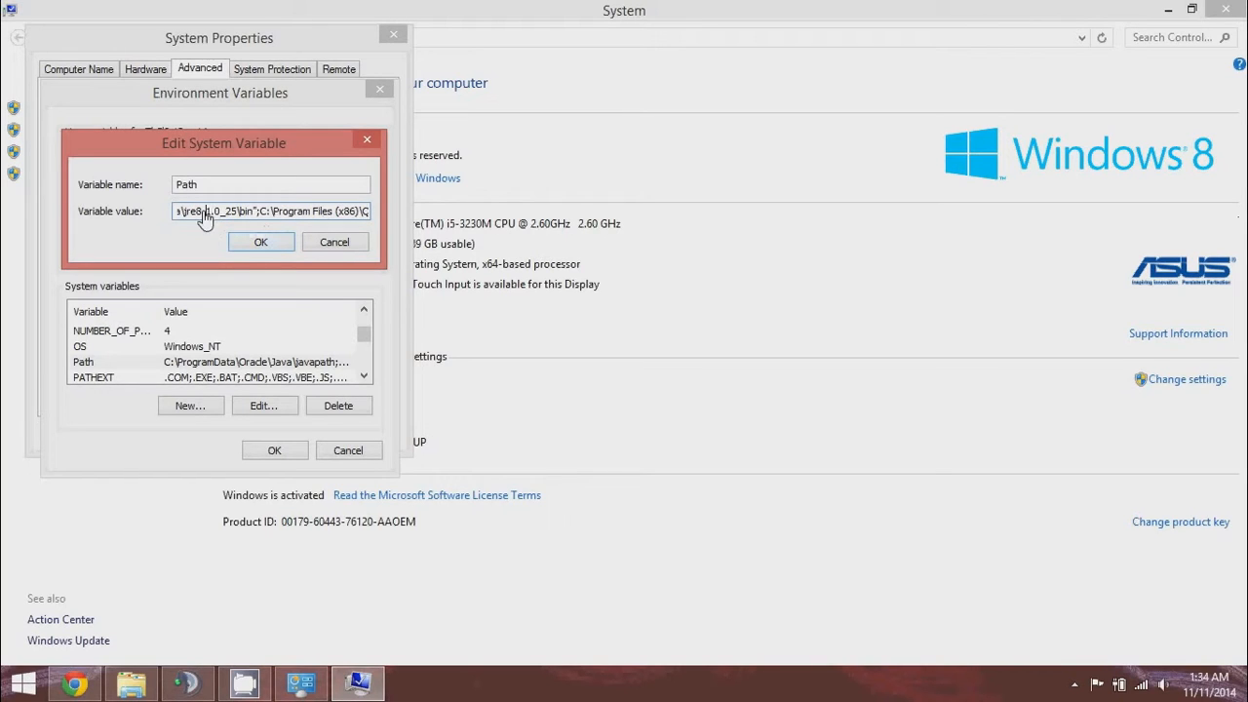
key(Left)
key(Left)
key(Left)
key(Left)
key(Left)
key(Left)
key(Left)
key(Left)
key(Left)
key(Left)
Check the jre8.1.0_25 bin entry in the Path value.
click(255, 213)
double_click(256, 213)
click(255, 213)
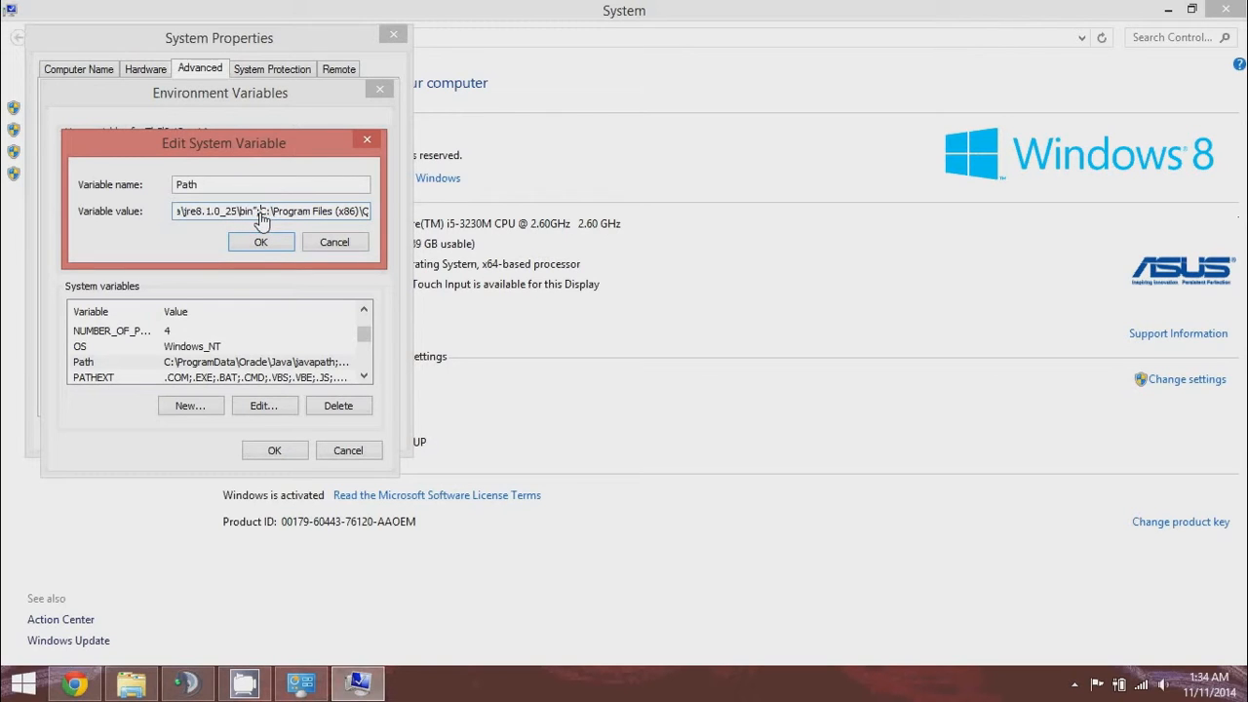
click(205, 213)
Confirm Path with OK in each dialog and close the System window.
click(273, 243)
click(263, 453)
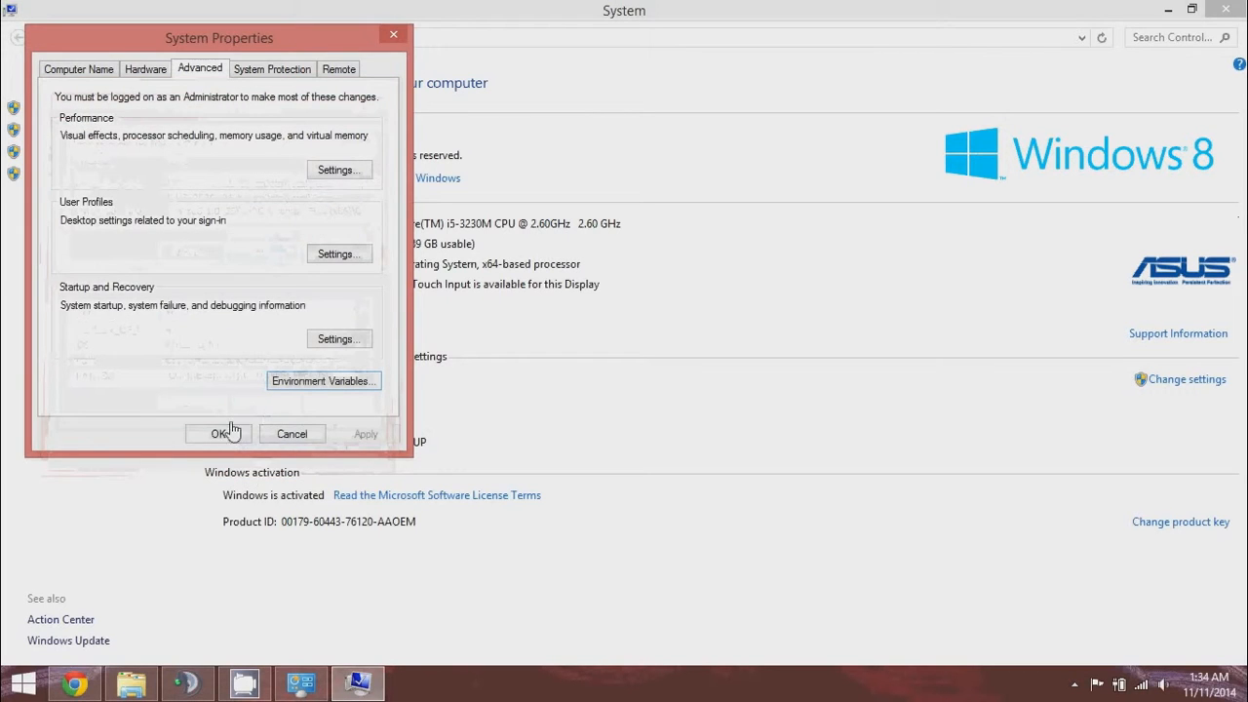
click(226, 437)
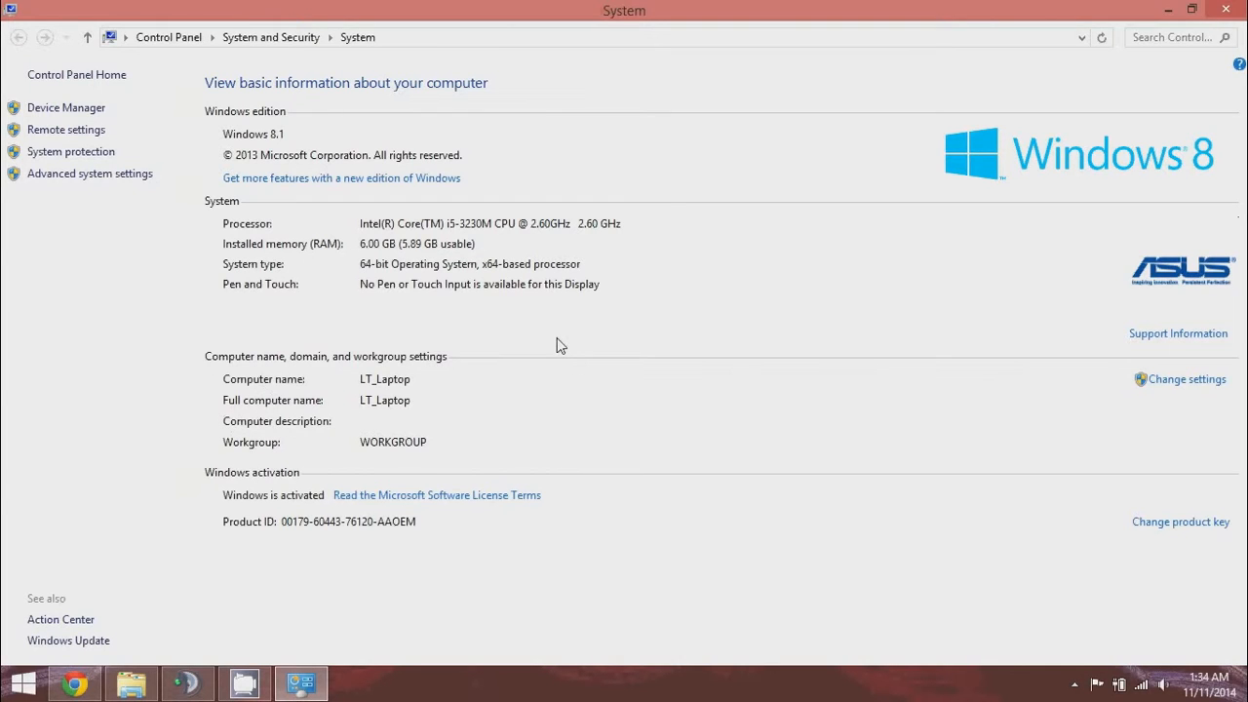
click(1238, 5)
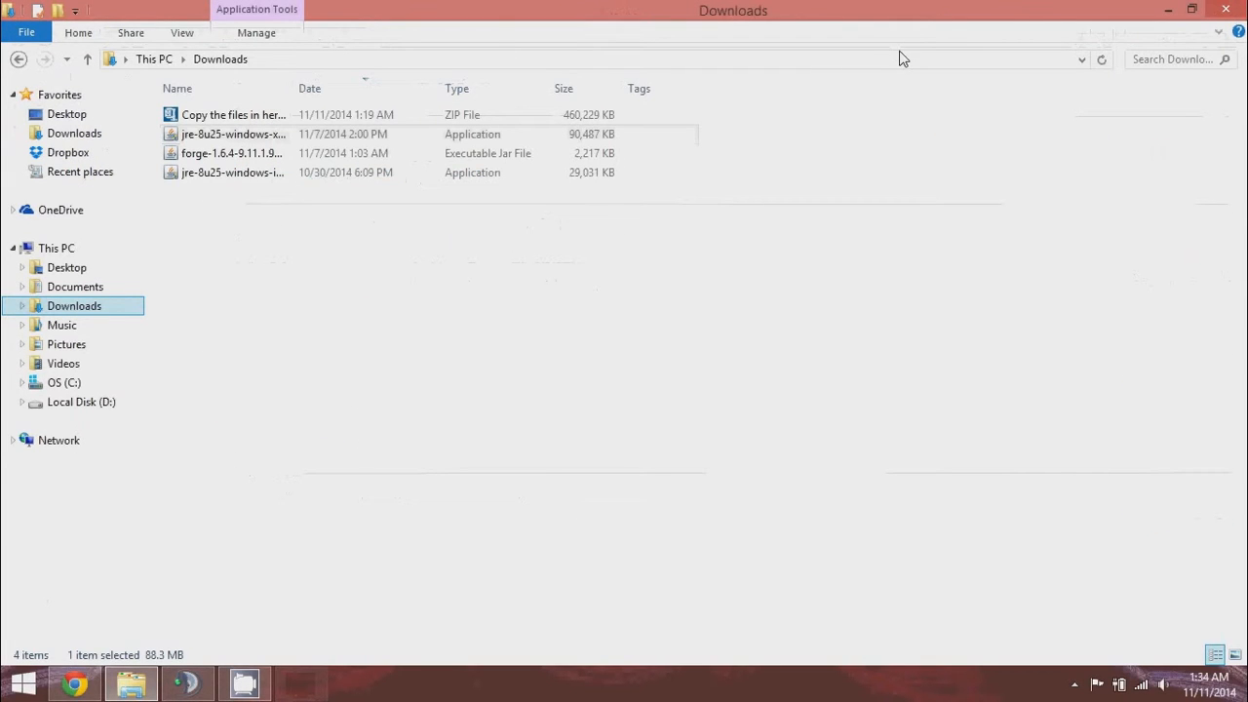
Run java -version in cmd to confirm Java 1.8.0_25, then close the console.
key(super+r)
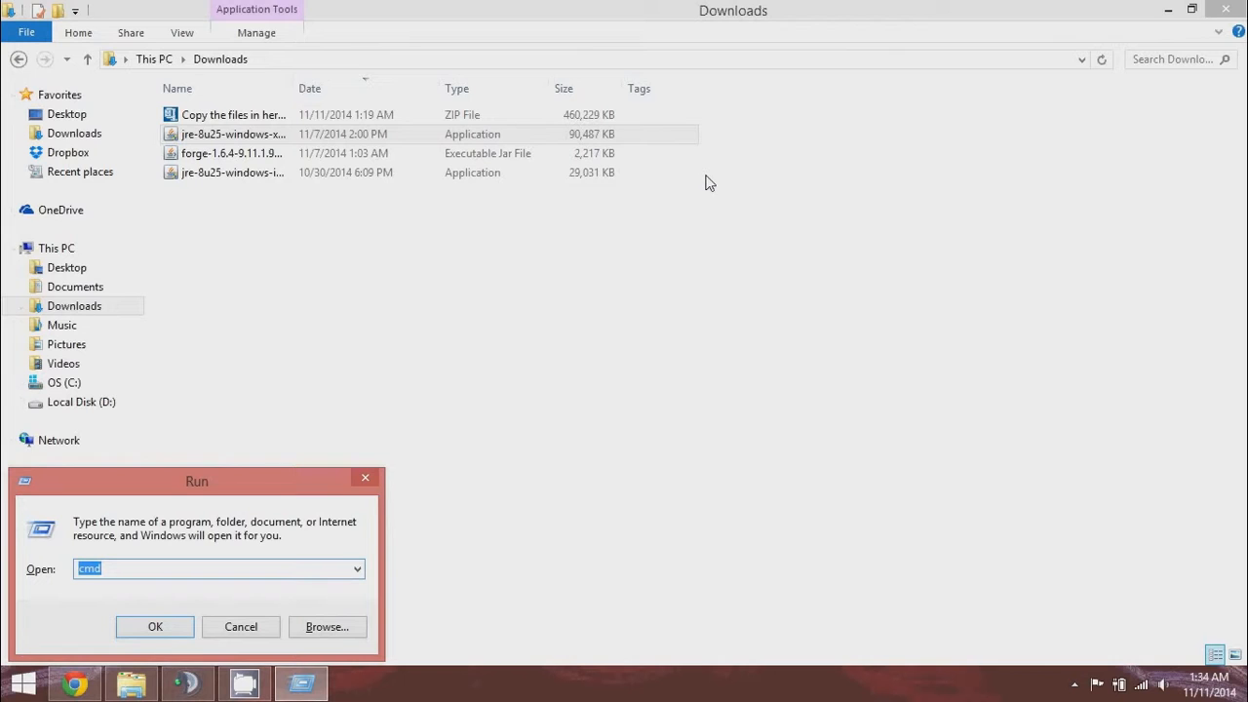
key(Return)
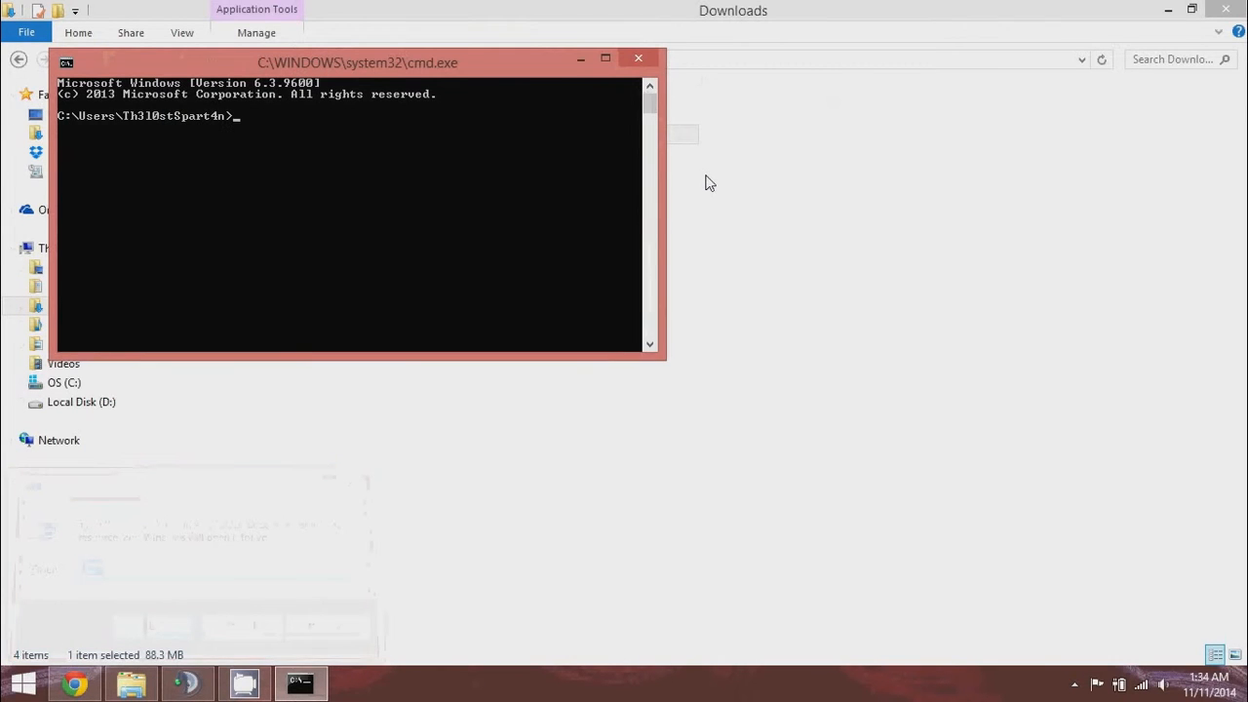
text(java)
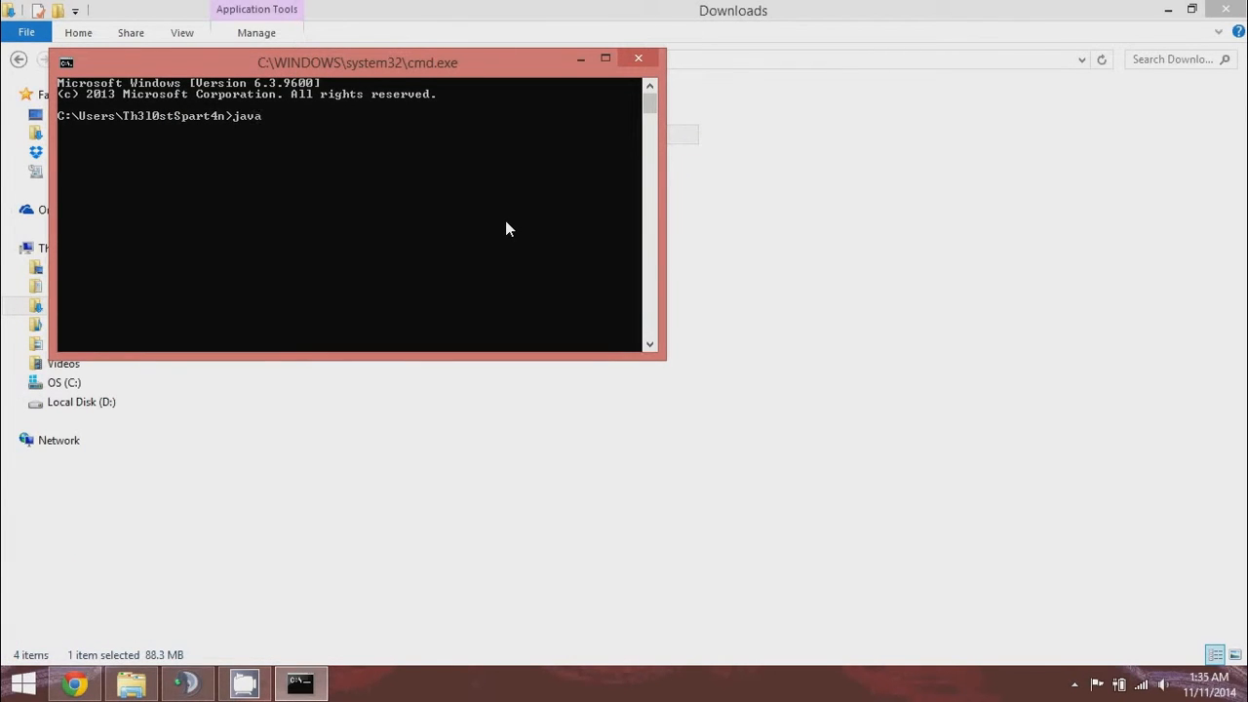
text( -cersion)
key(Return)
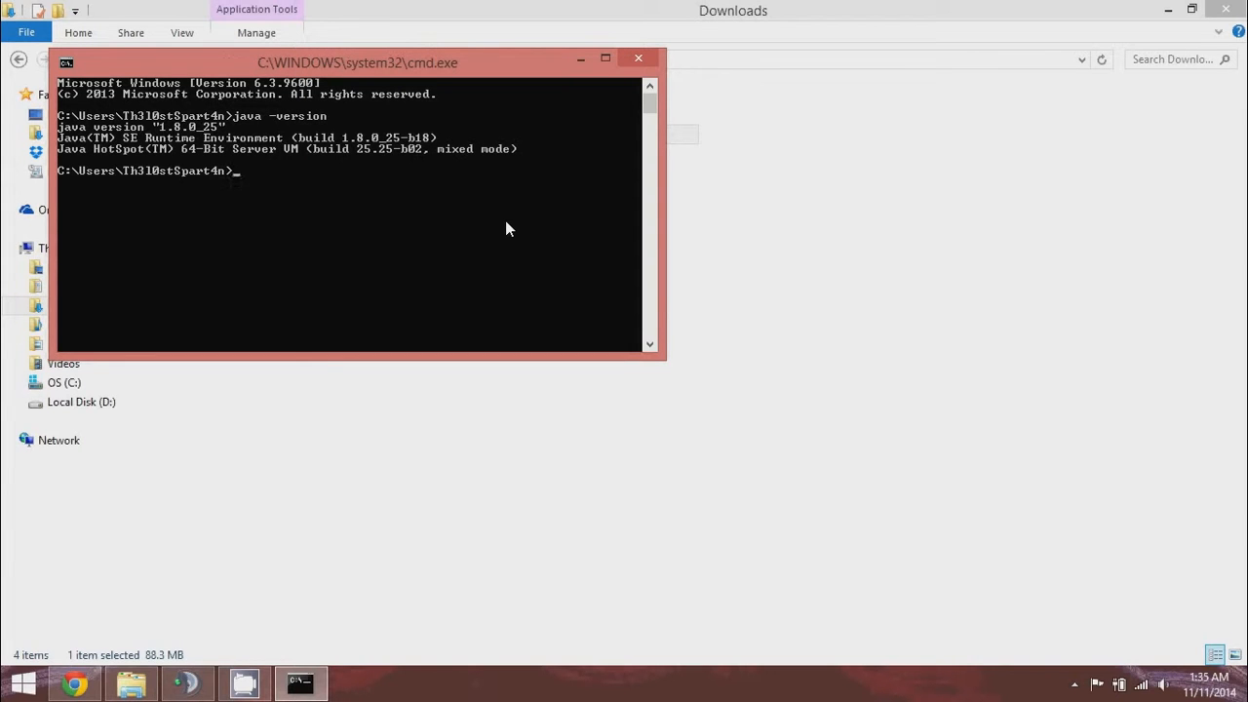
click(639, 59)
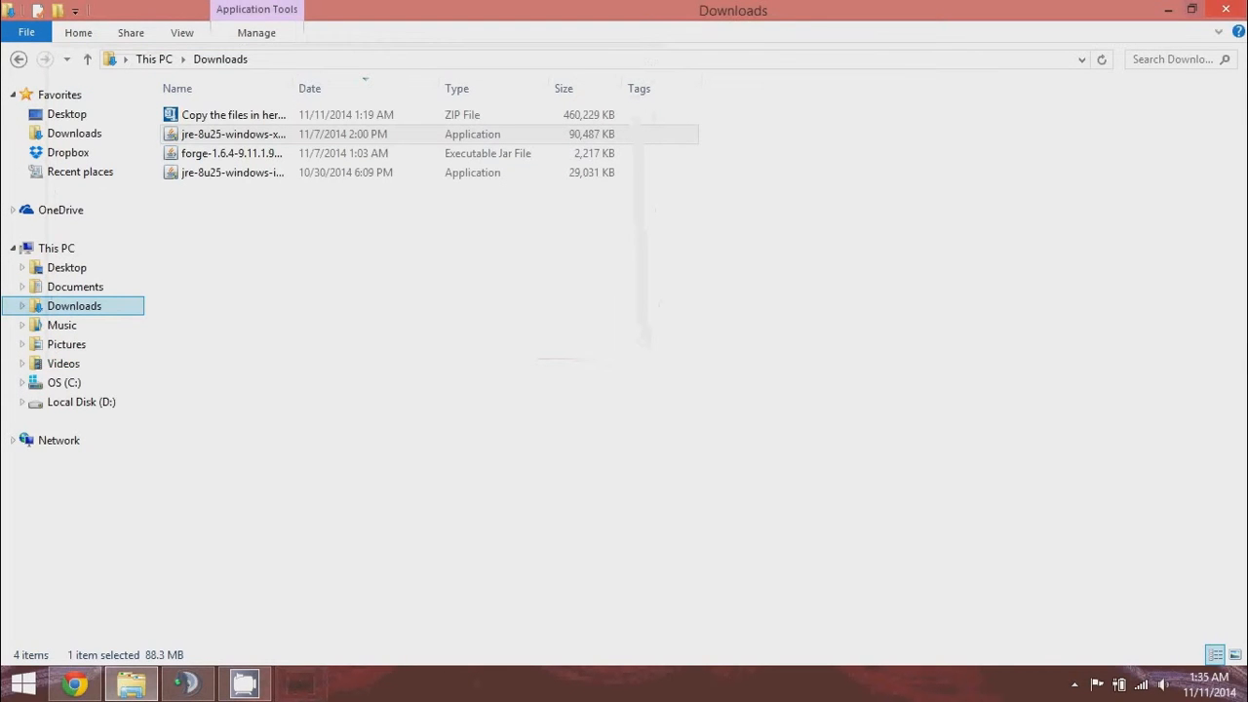
Browse from C: through Users, the user profile, AppData and Roaming into .minecraft.
click(1168, 10)
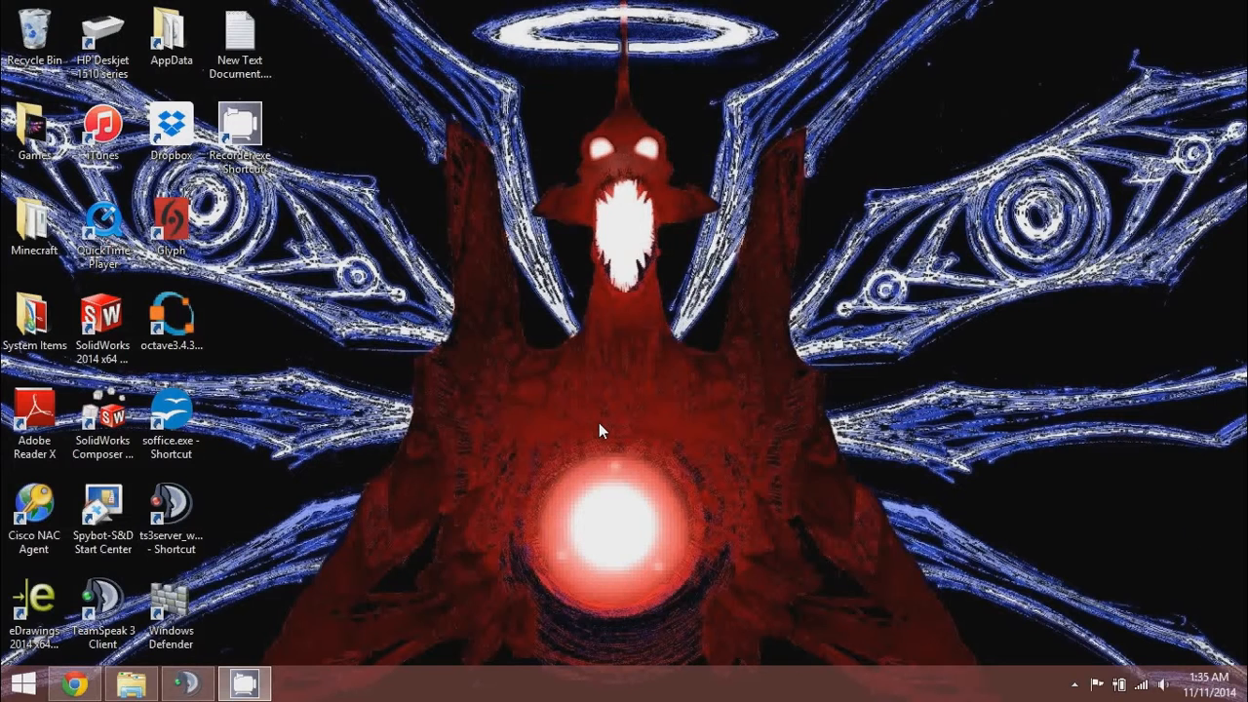
click(129, 694)
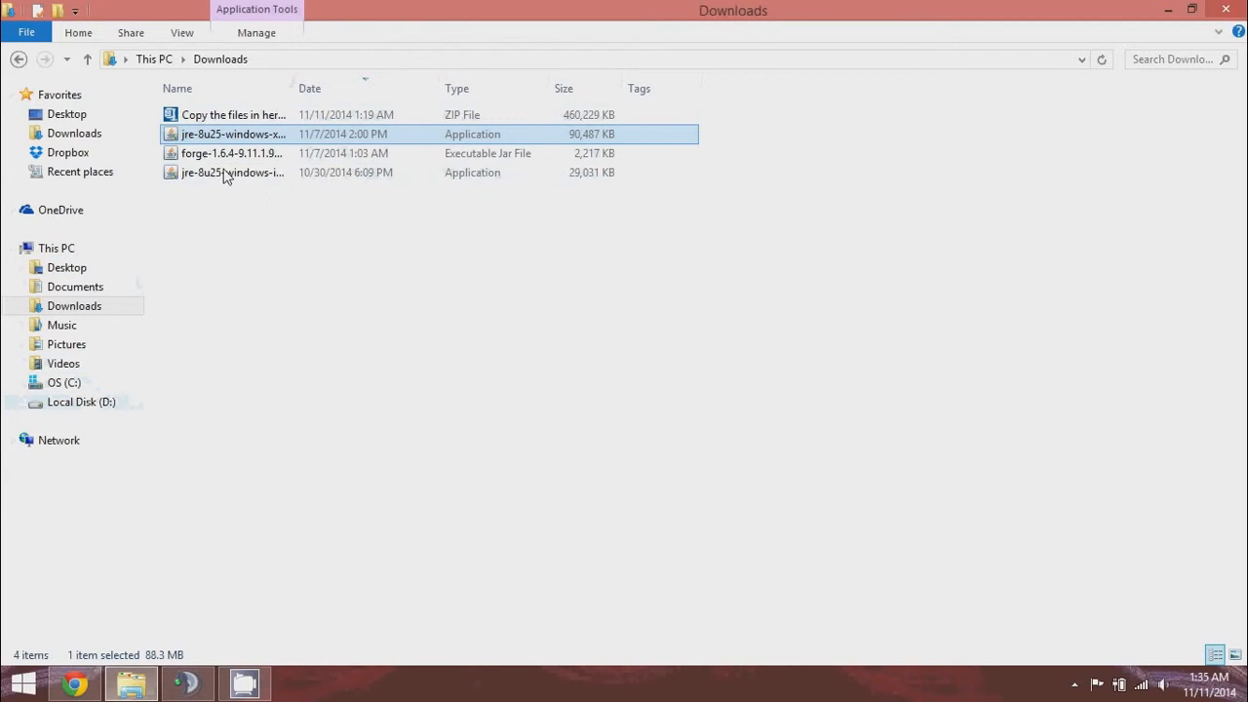
click(73, 388)
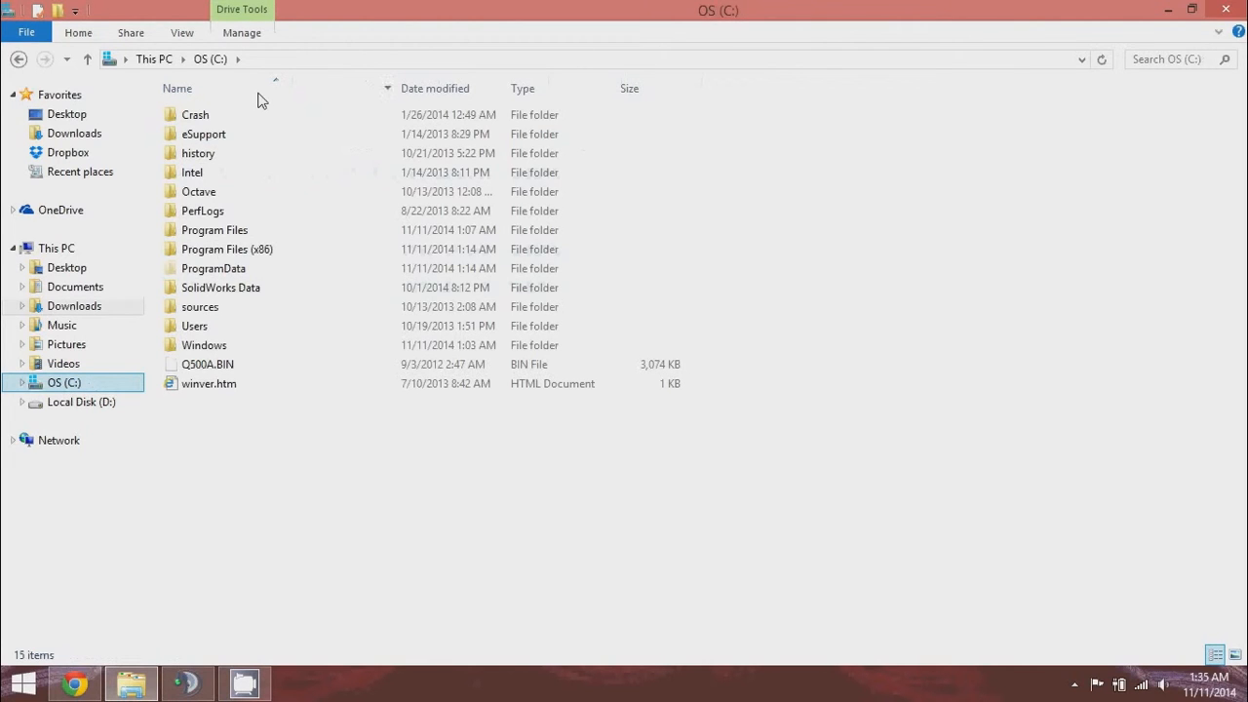
double_click(223, 326)
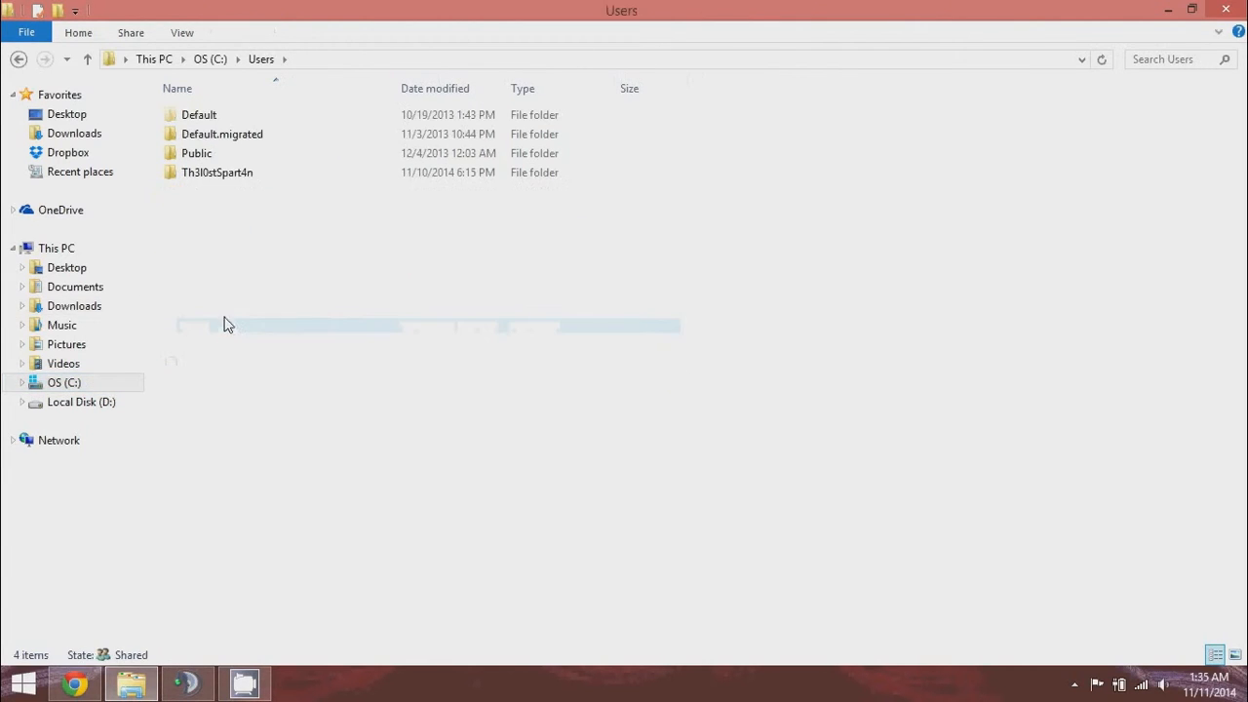
double_click(205, 175)
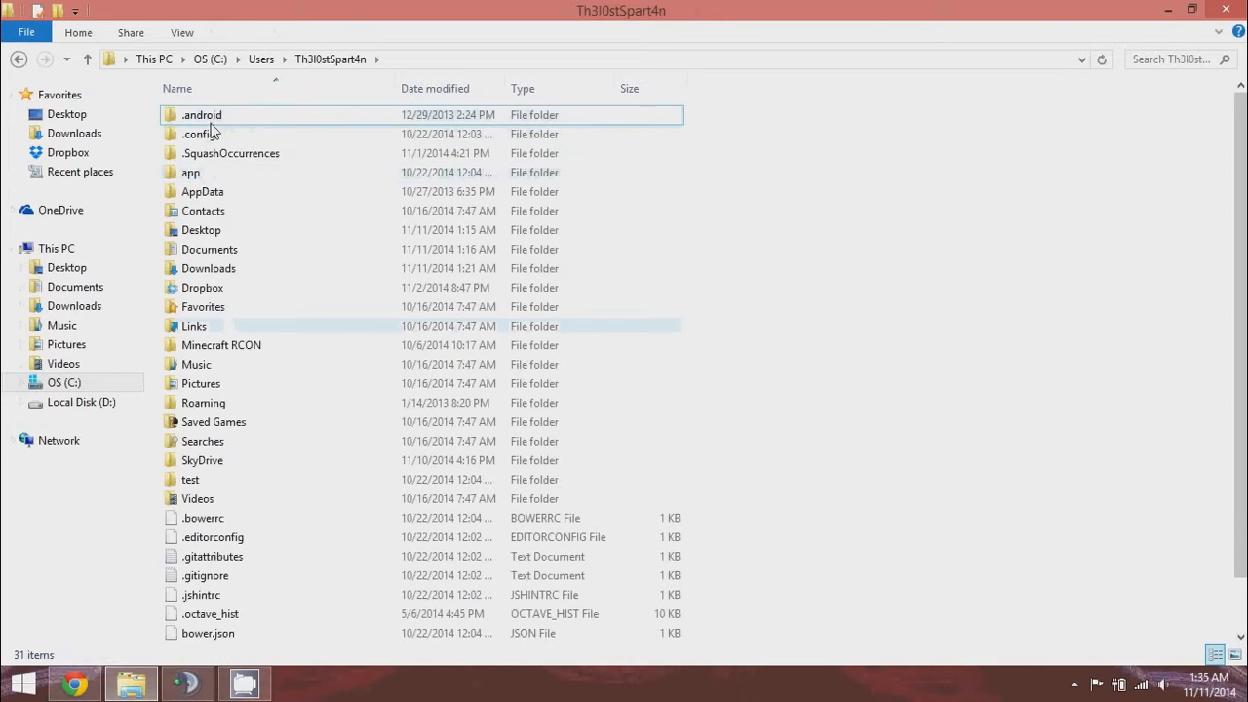
double_click(216, 191)
double_click(224, 158)
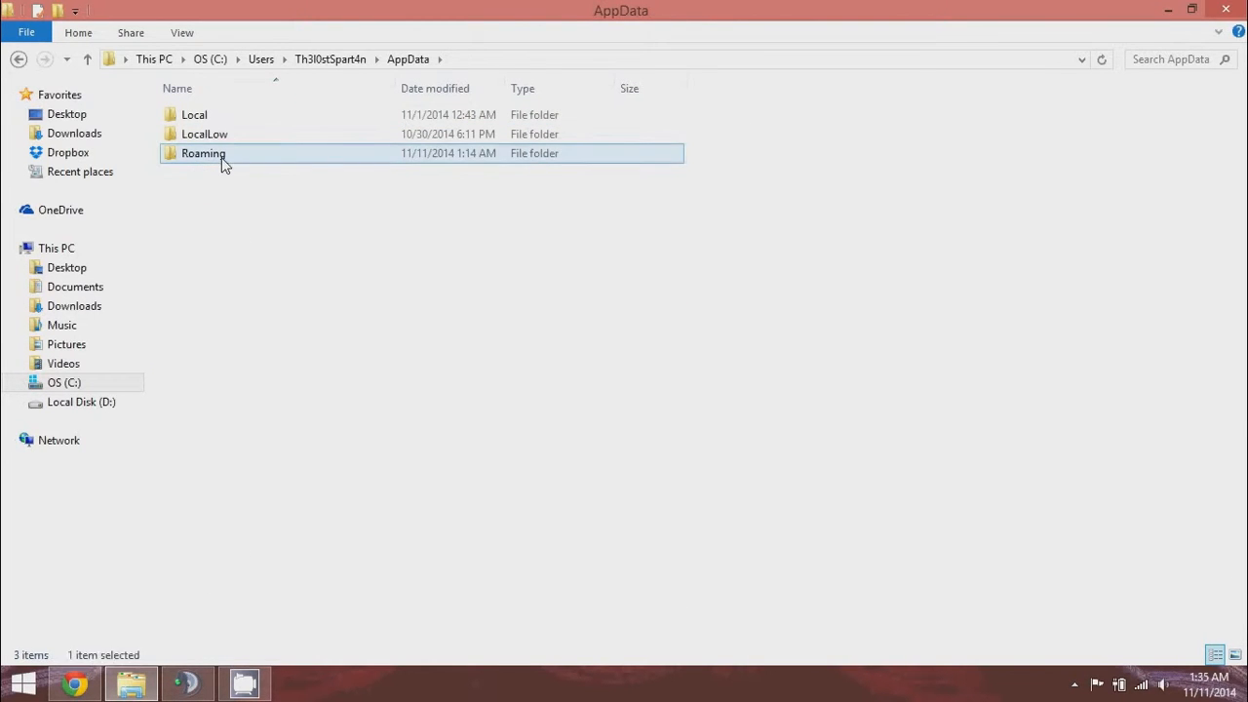
double_click(206, 134)
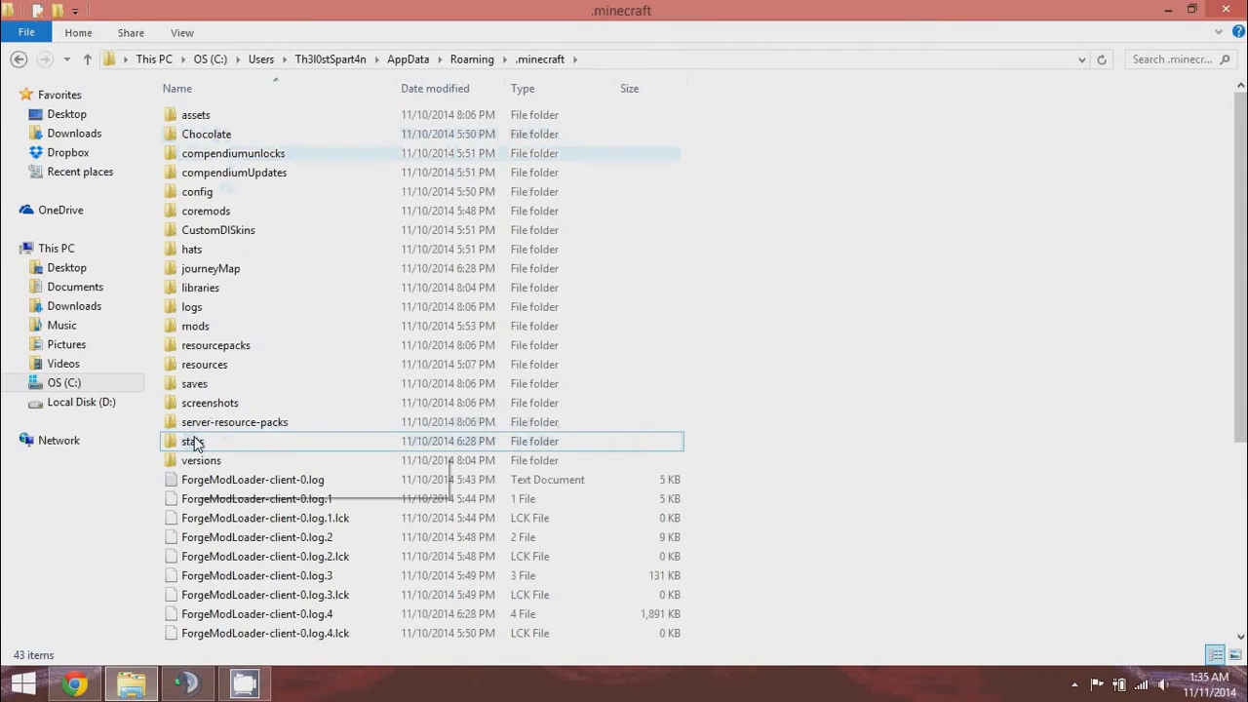
Open %appdata% via Run, close the extra window, and return to Roaming via the address bar.
key(super+r)
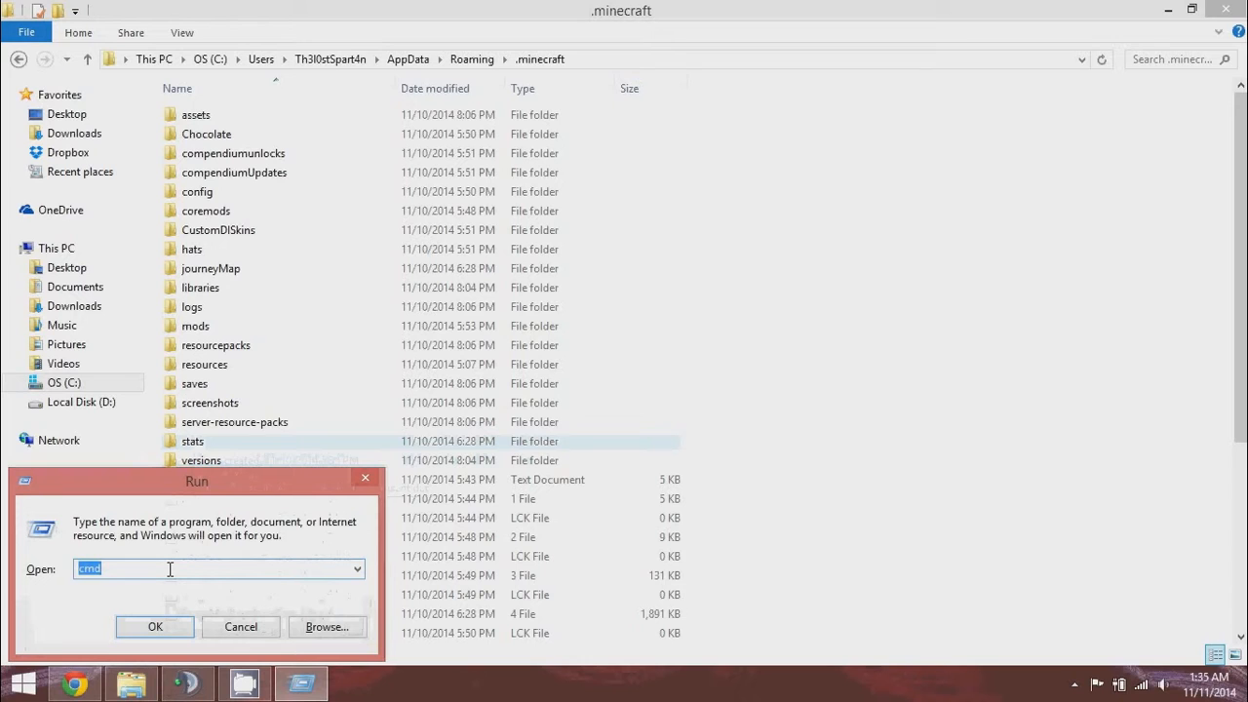
text(%addp)
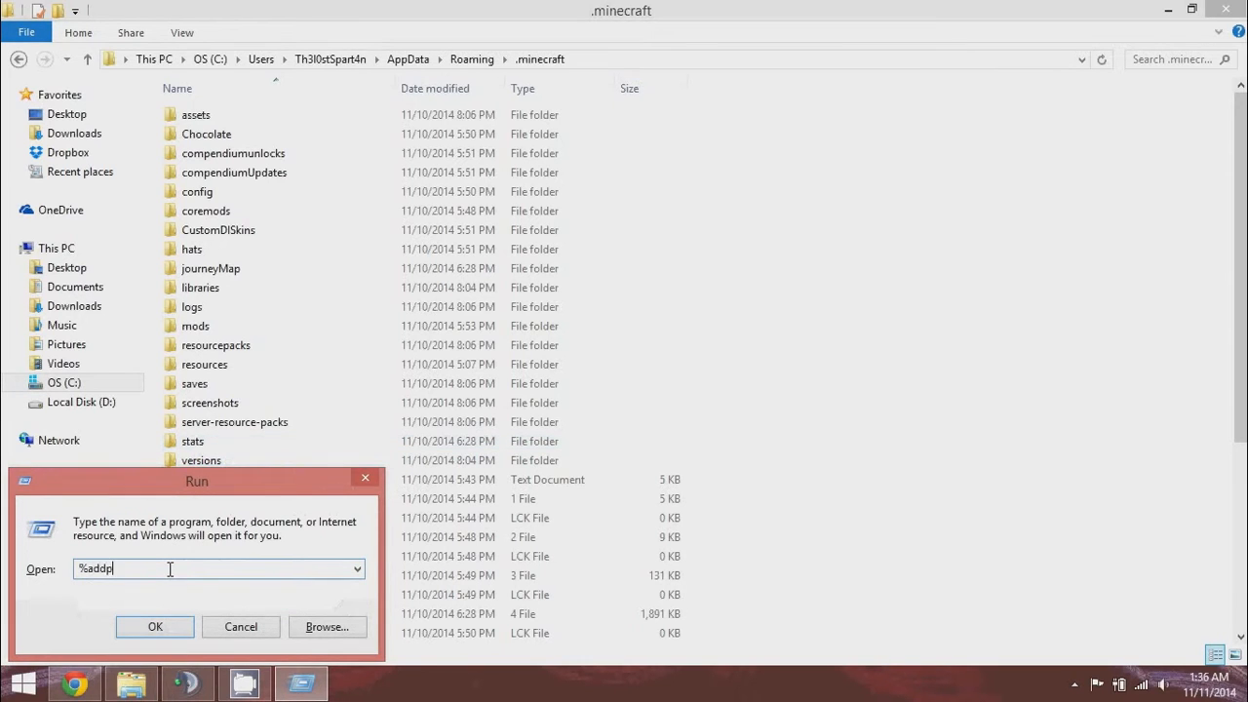
text(ata)
key(BackSpace)
key(BackSpace)
key(BackSpace)
key(BackSpace)
key(BackSpace)
key(BackSpace)
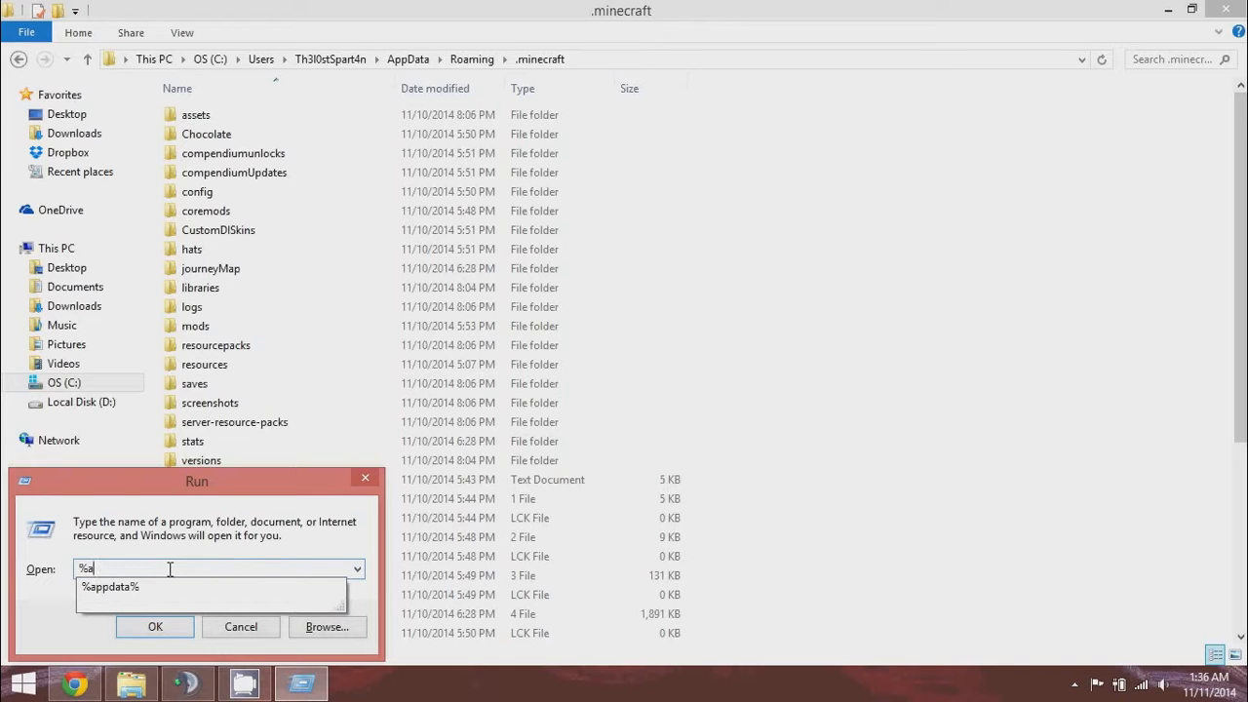
text(ppdata%)
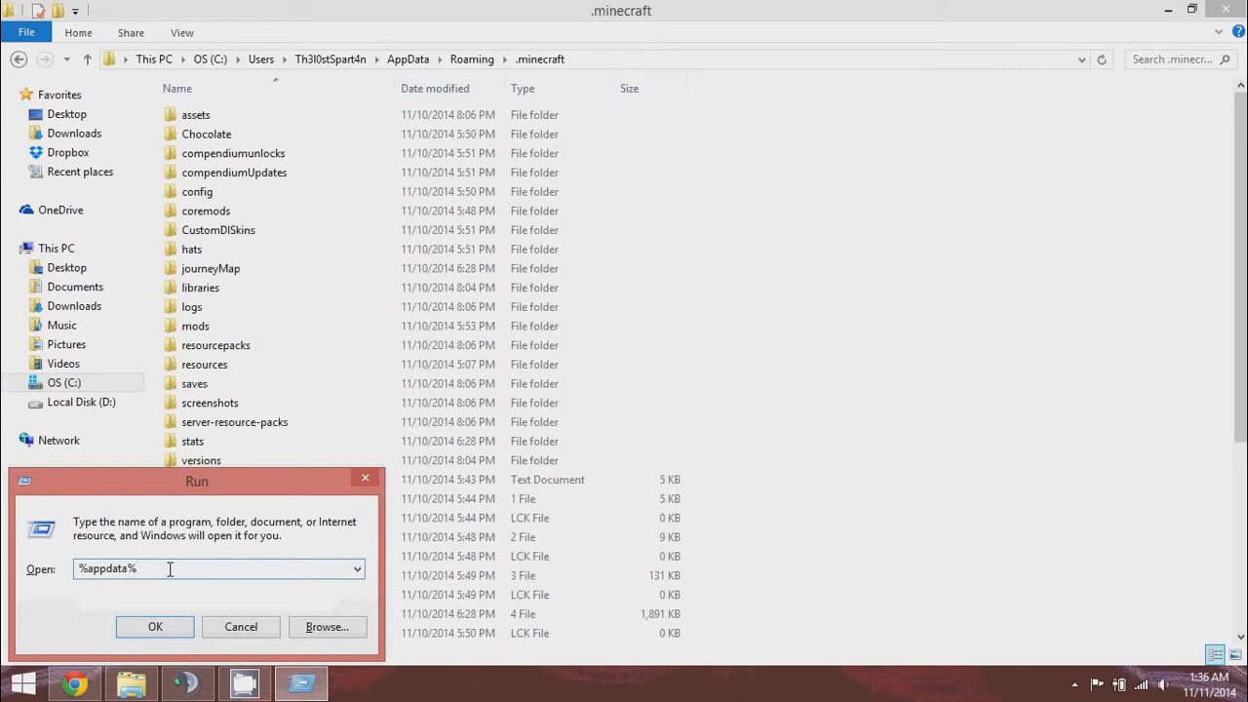
key(Return)
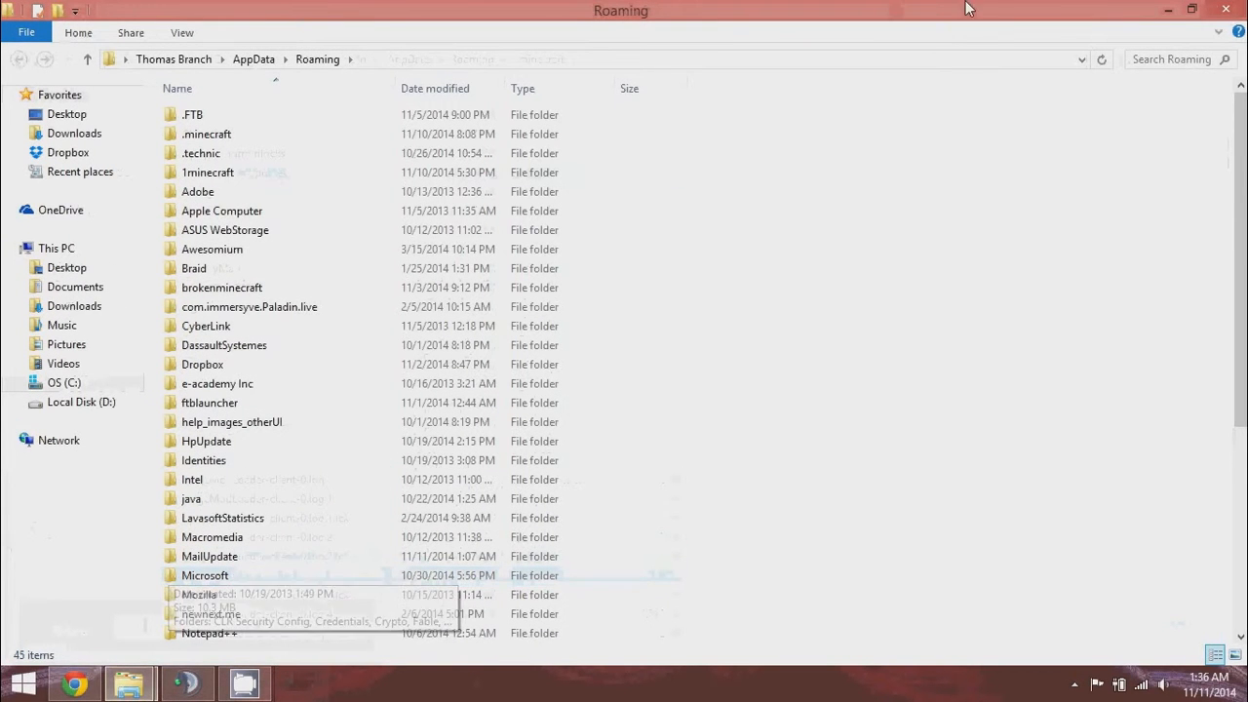
click(1226, 10)
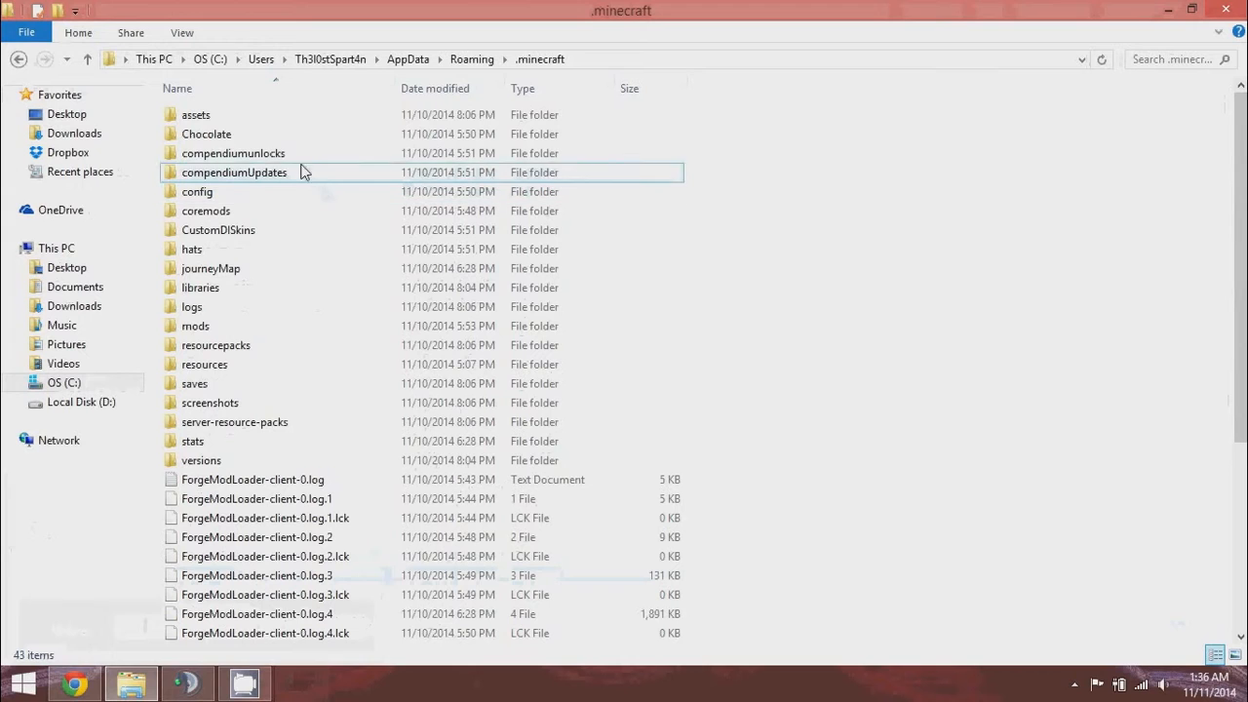
click(472, 60)
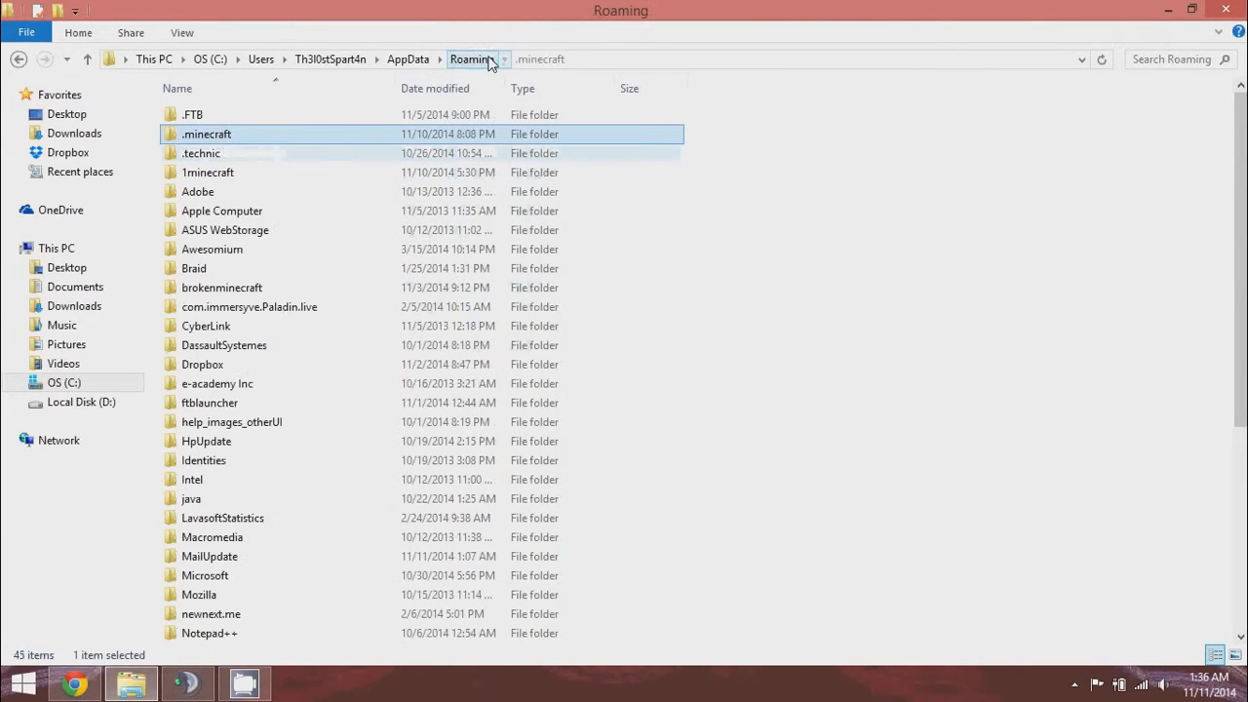
right_click(218, 136)
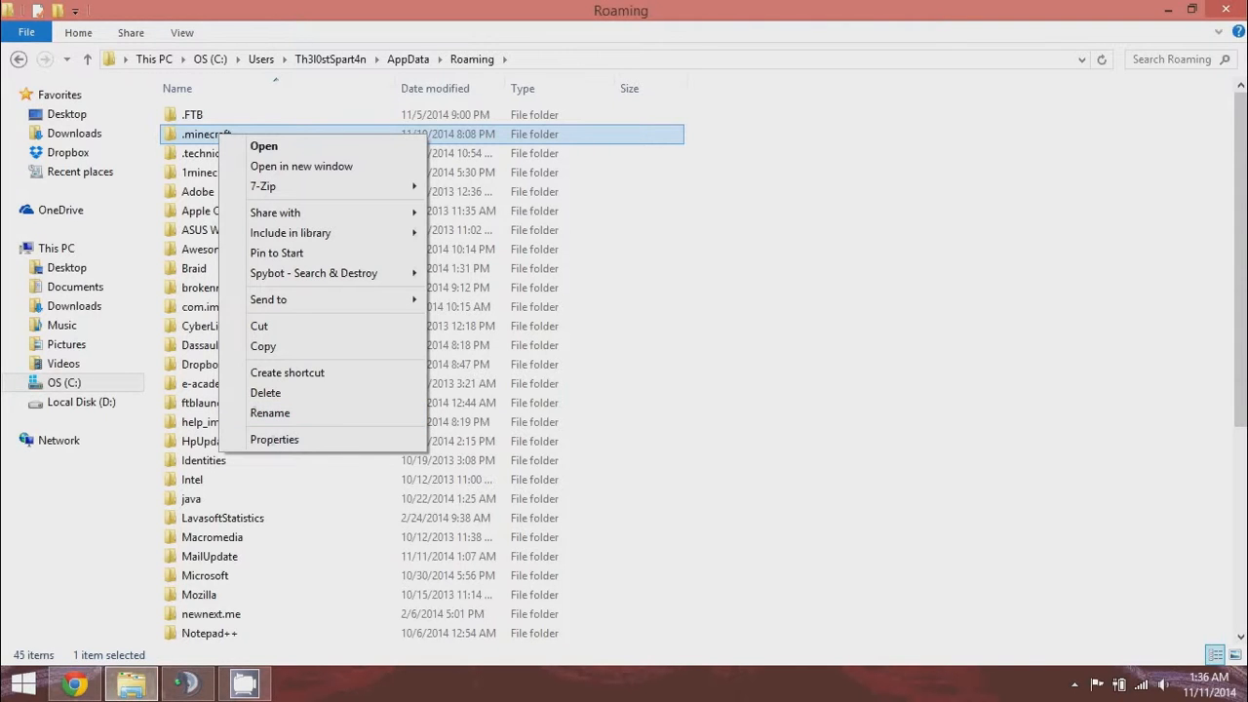
Create a new folder named Mods on the desktop.
click(1245, 698)
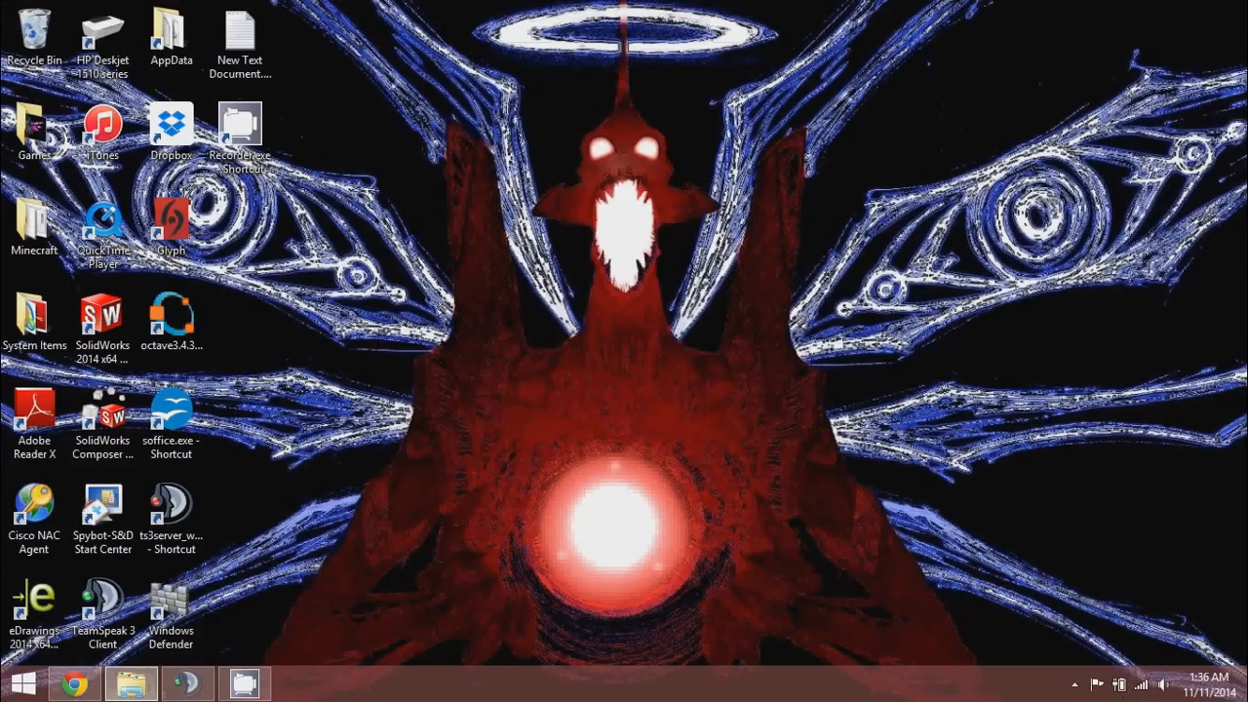
click(1245, 698)
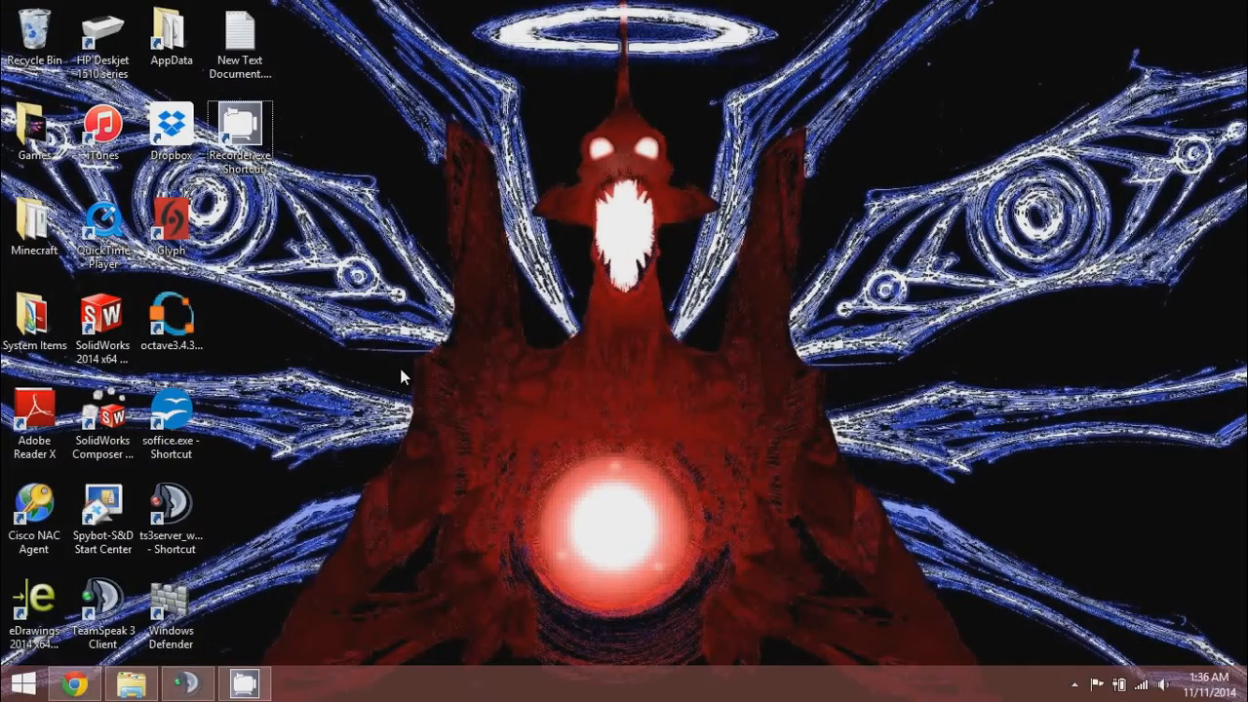
right_click(400, 369)
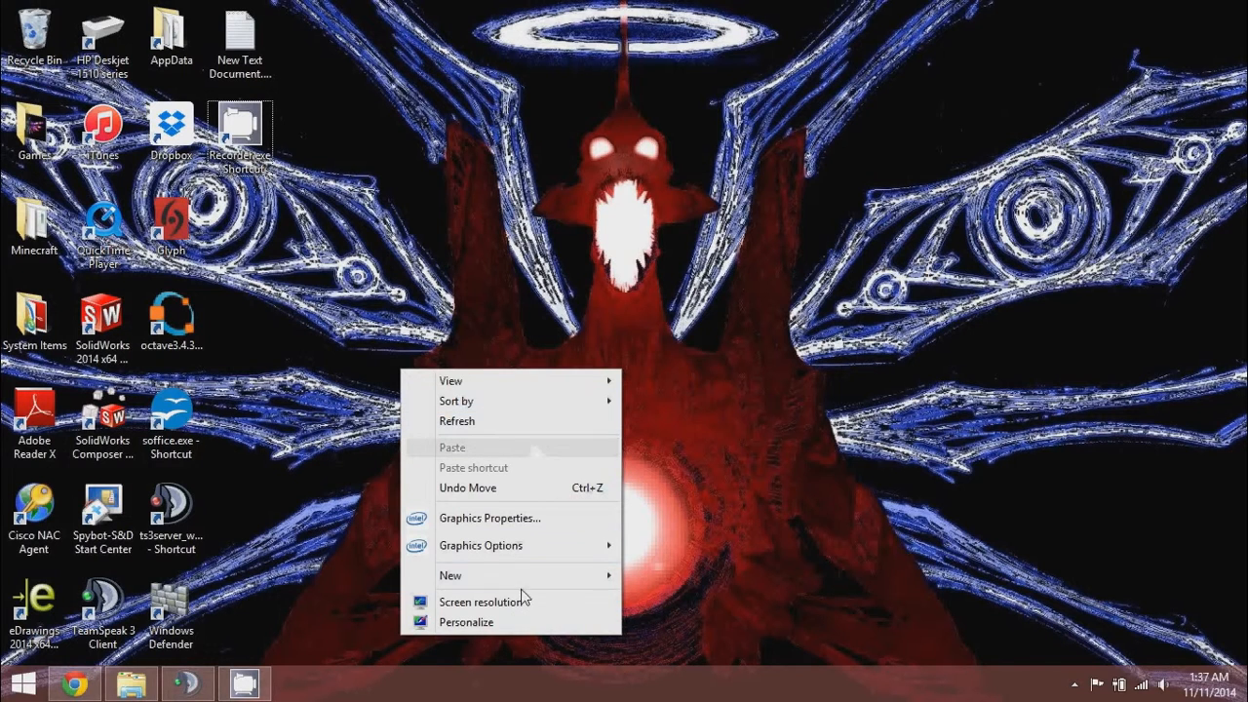
mouse_move(519, 574)
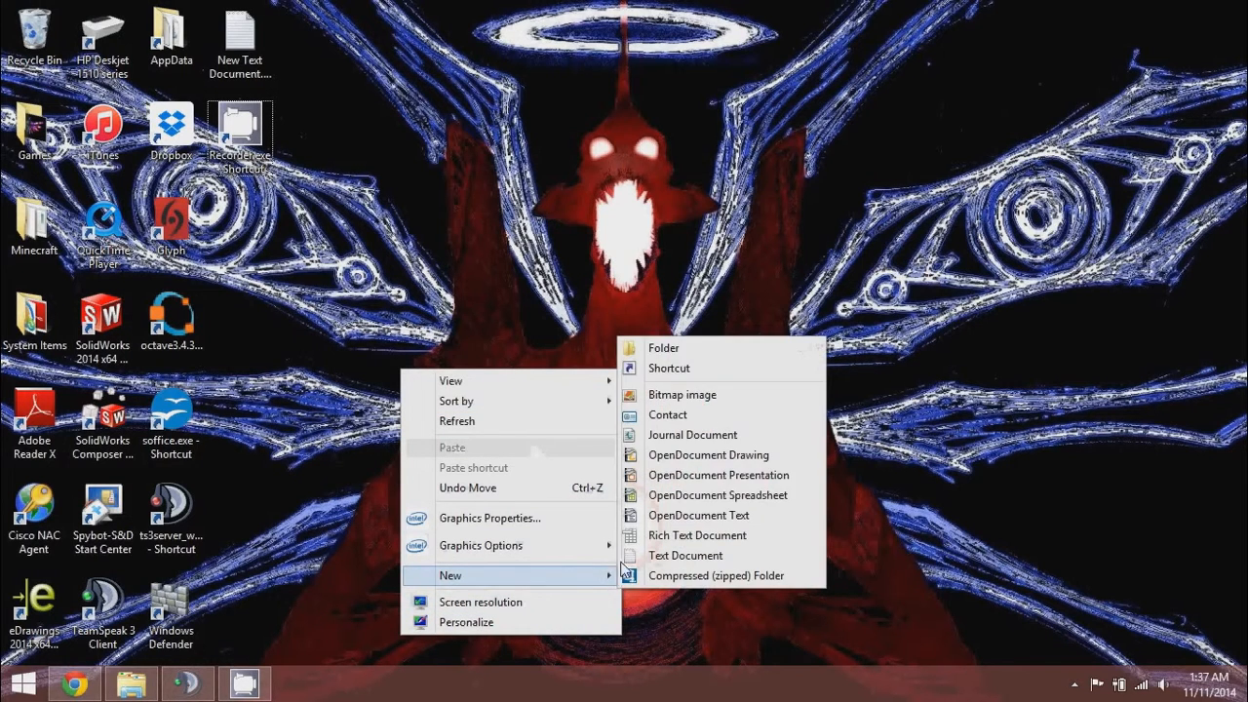
click(663, 348)
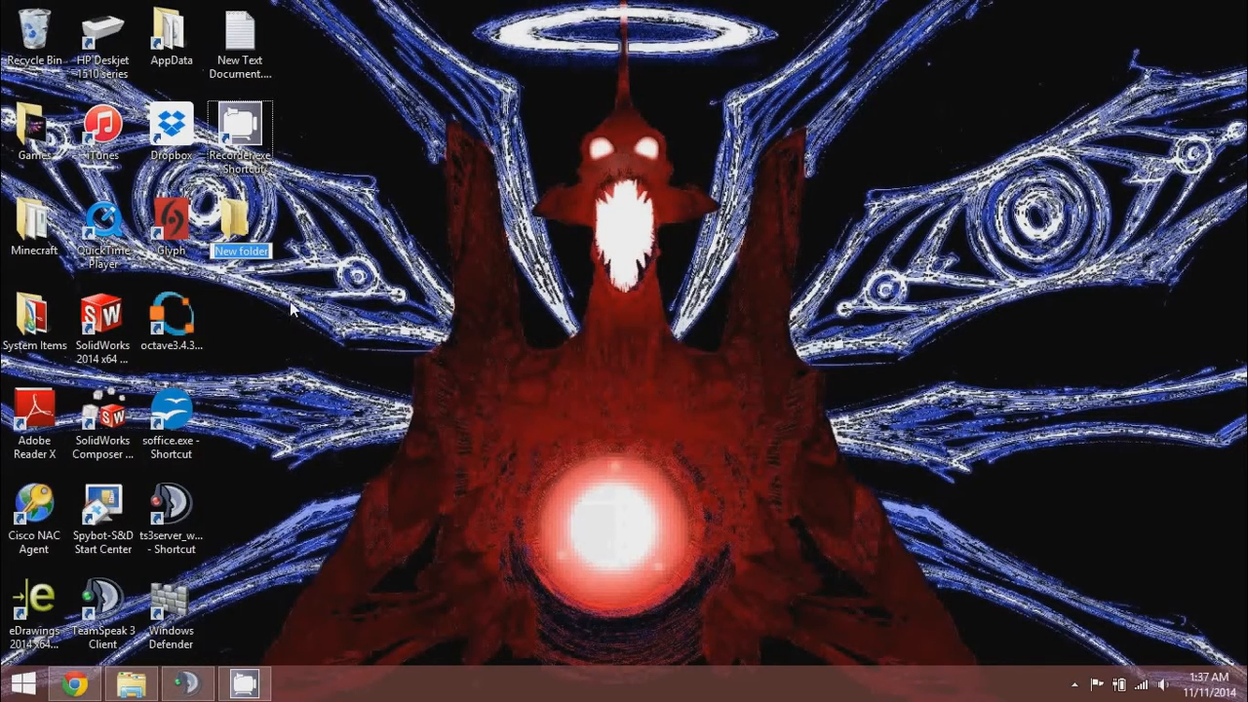
text(Mods)
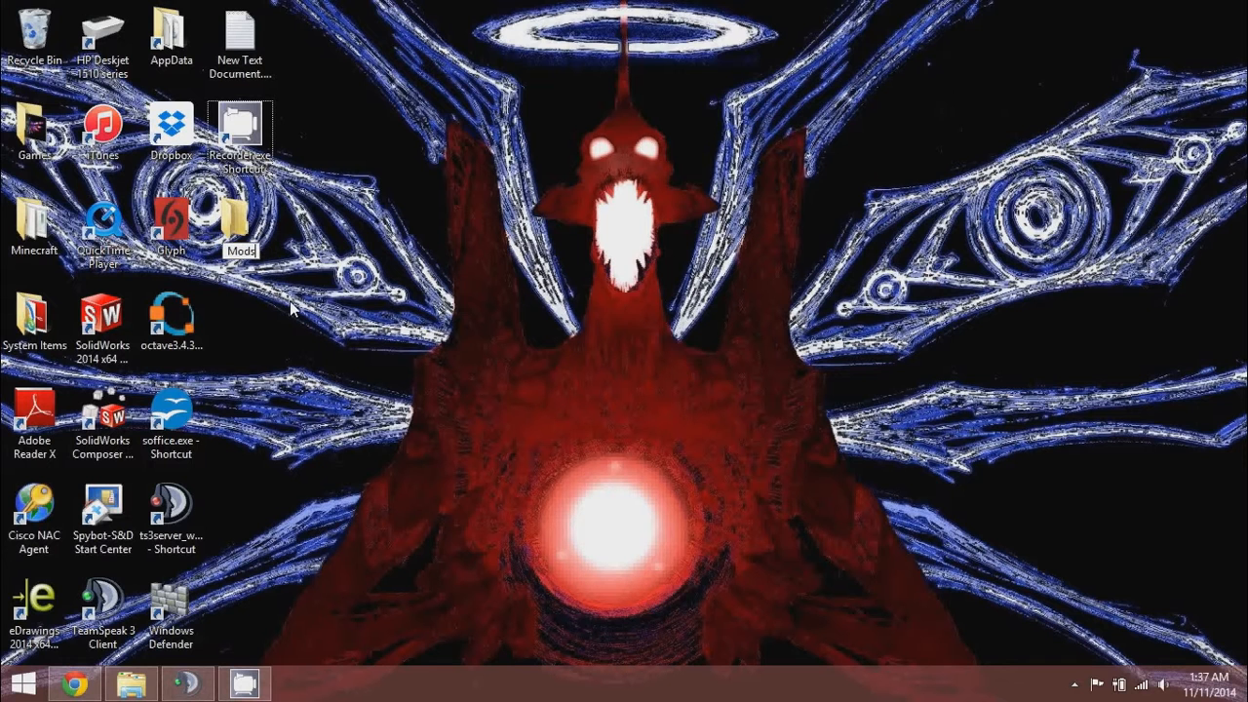
key(Return)
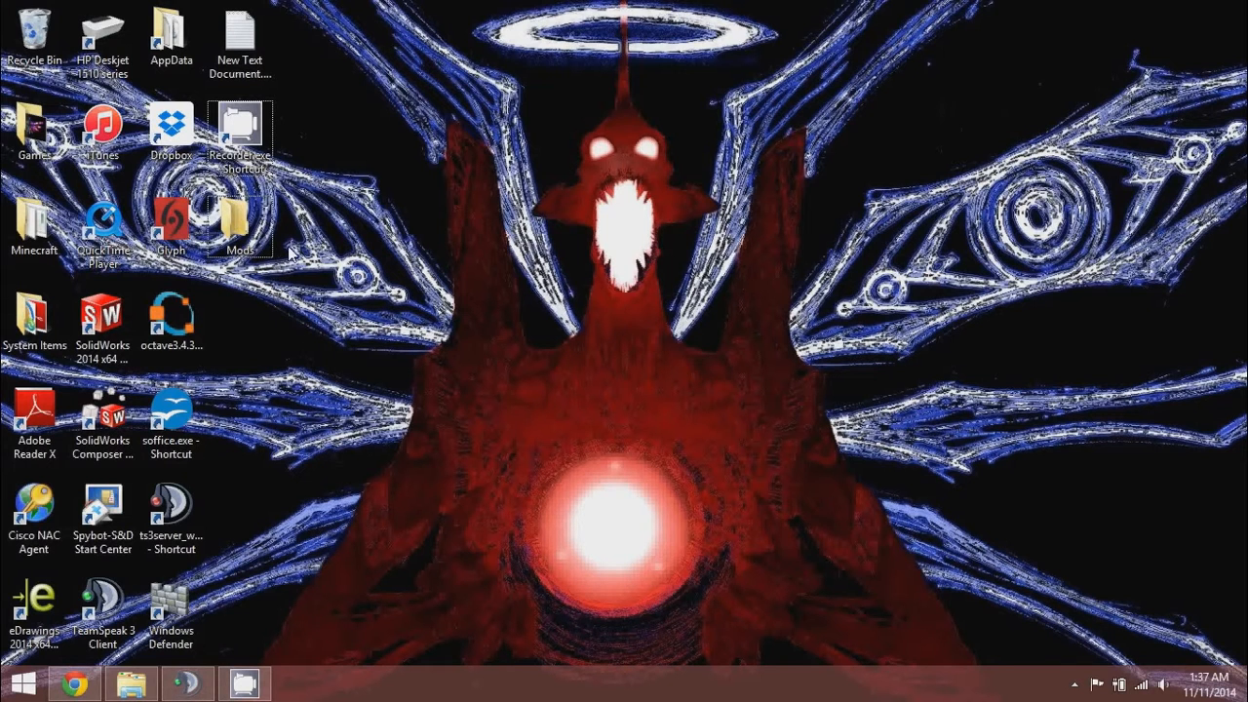
Inside Mods, create a subfolder named Old mods.
double_click(245, 254)
right_click(328, 284)
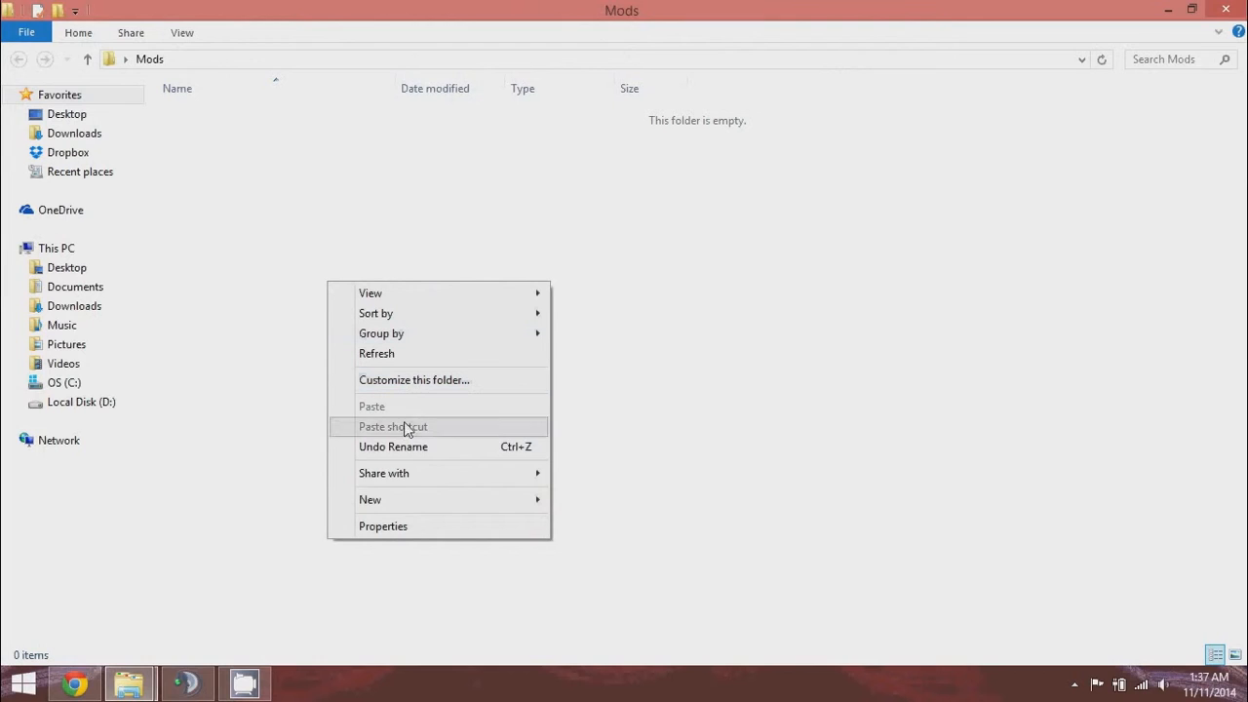
mouse_move(390, 502)
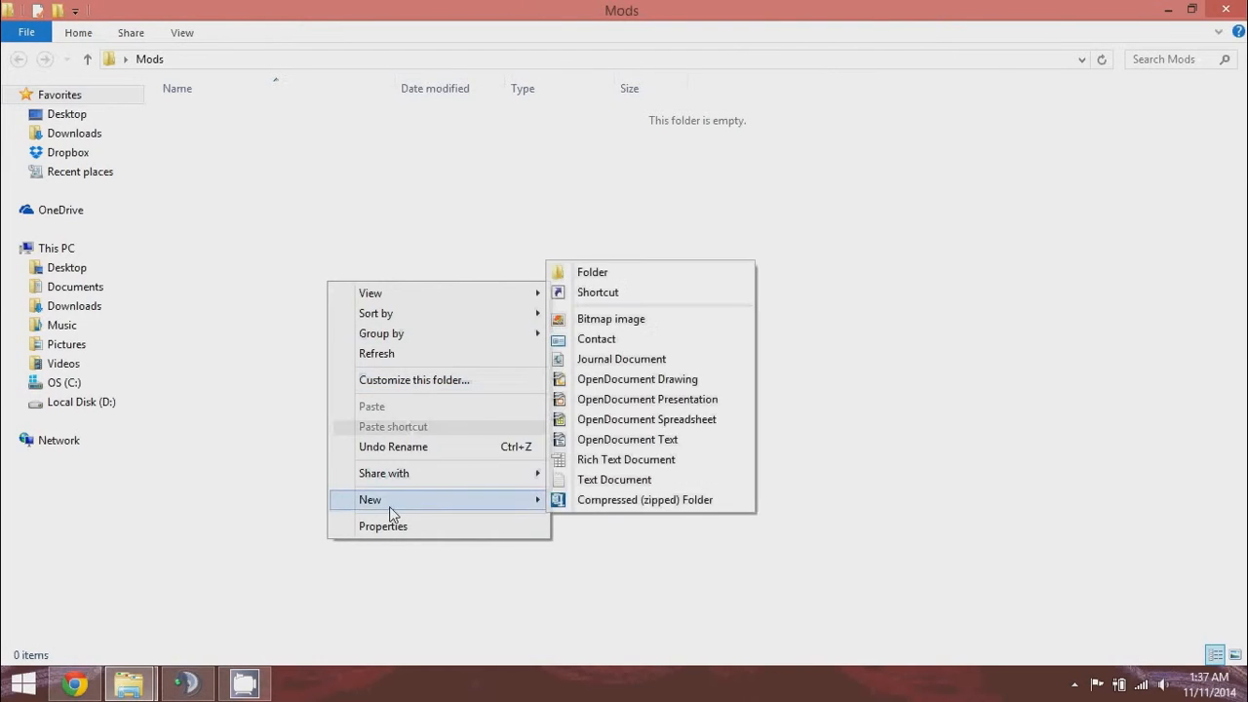
click(595, 272)
text(O)
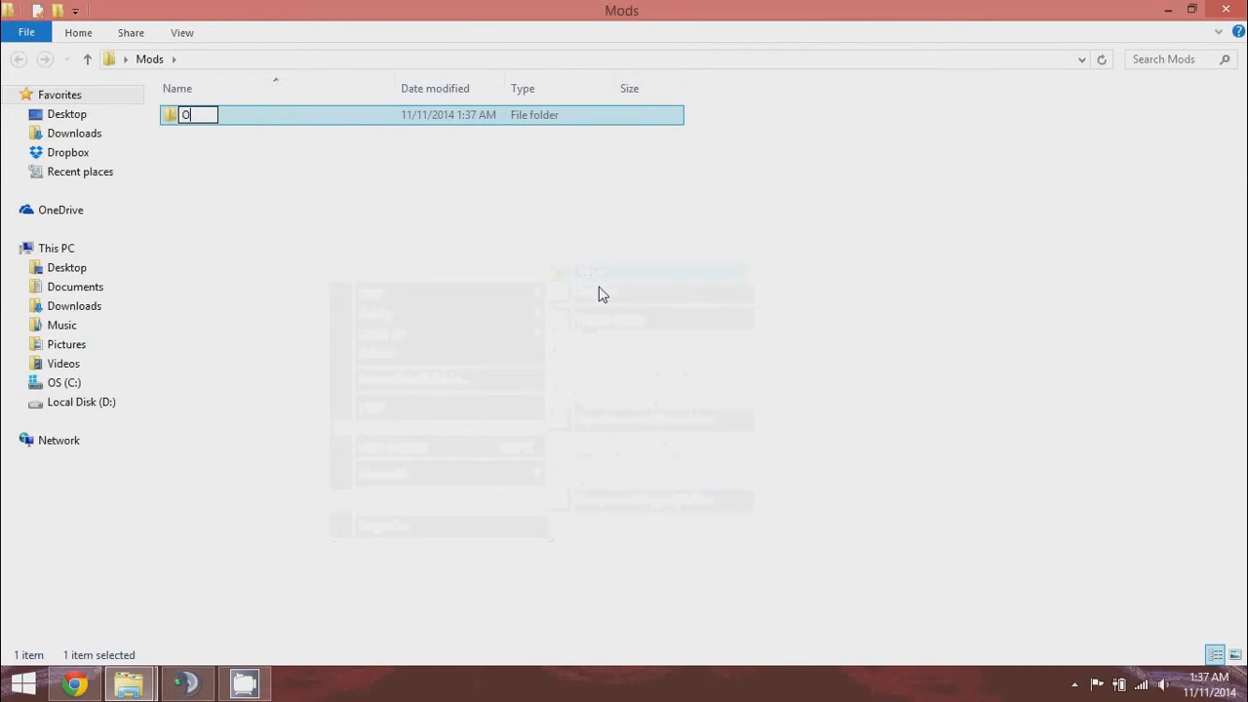
text(ld mods)
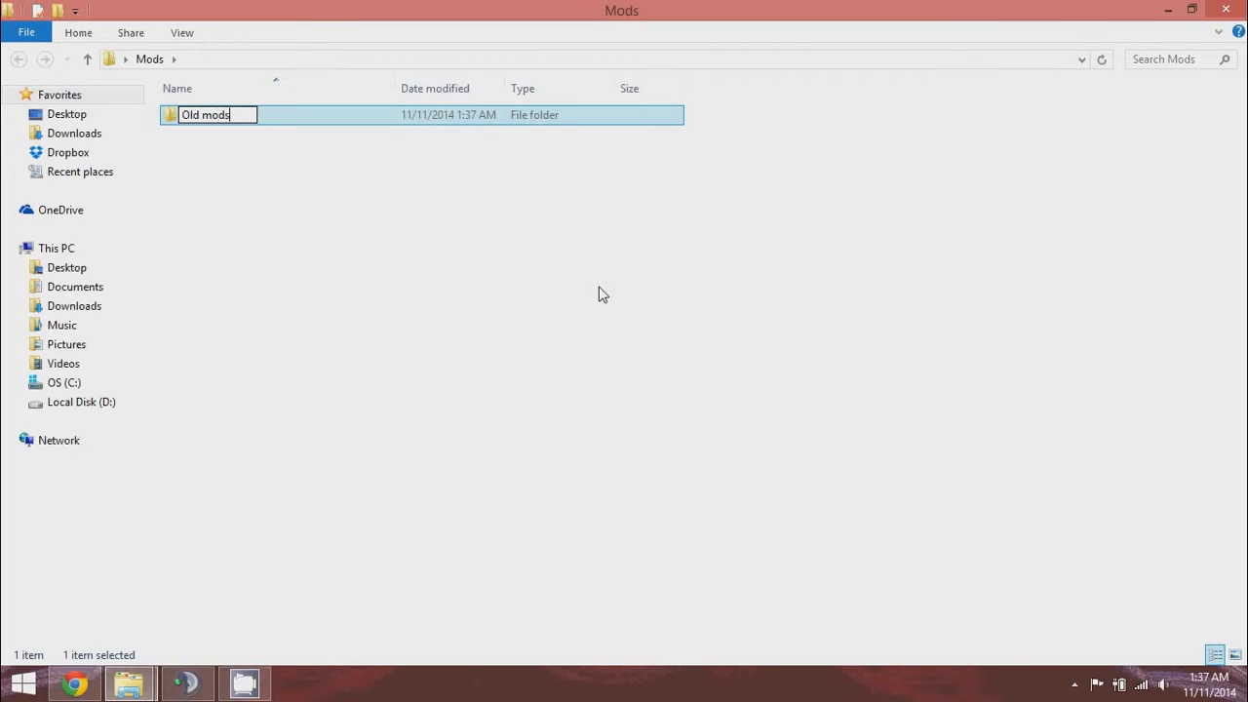
click(409, 261)
Add a second subfolder 'Beercules the Destroyer of RAM' in Mods, then close the window.
right_click(408, 256)
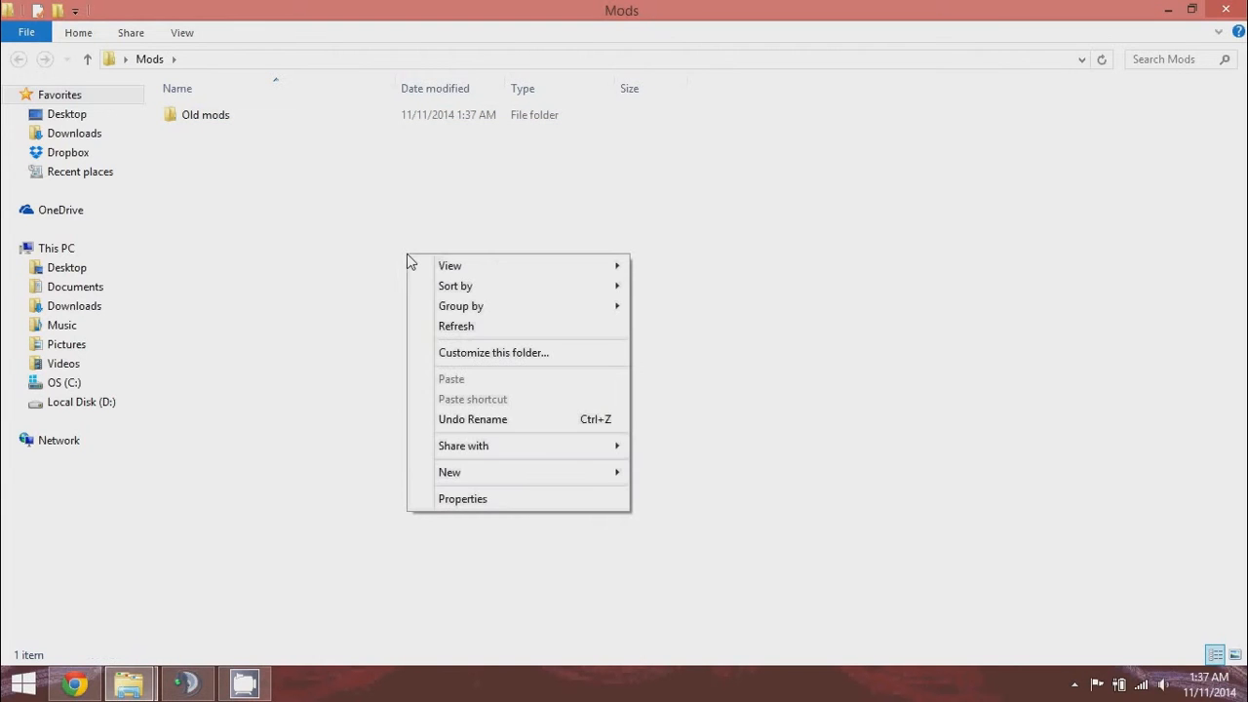
mouse_move(578, 472)
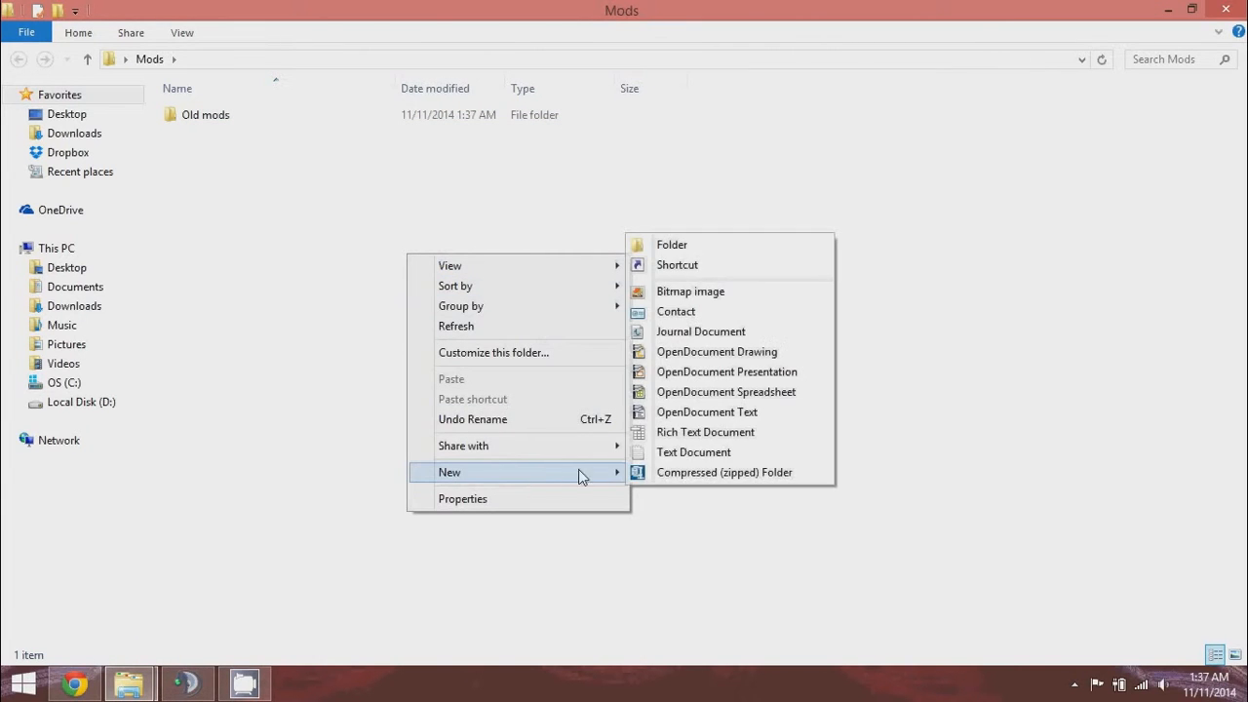
click(669, 245)
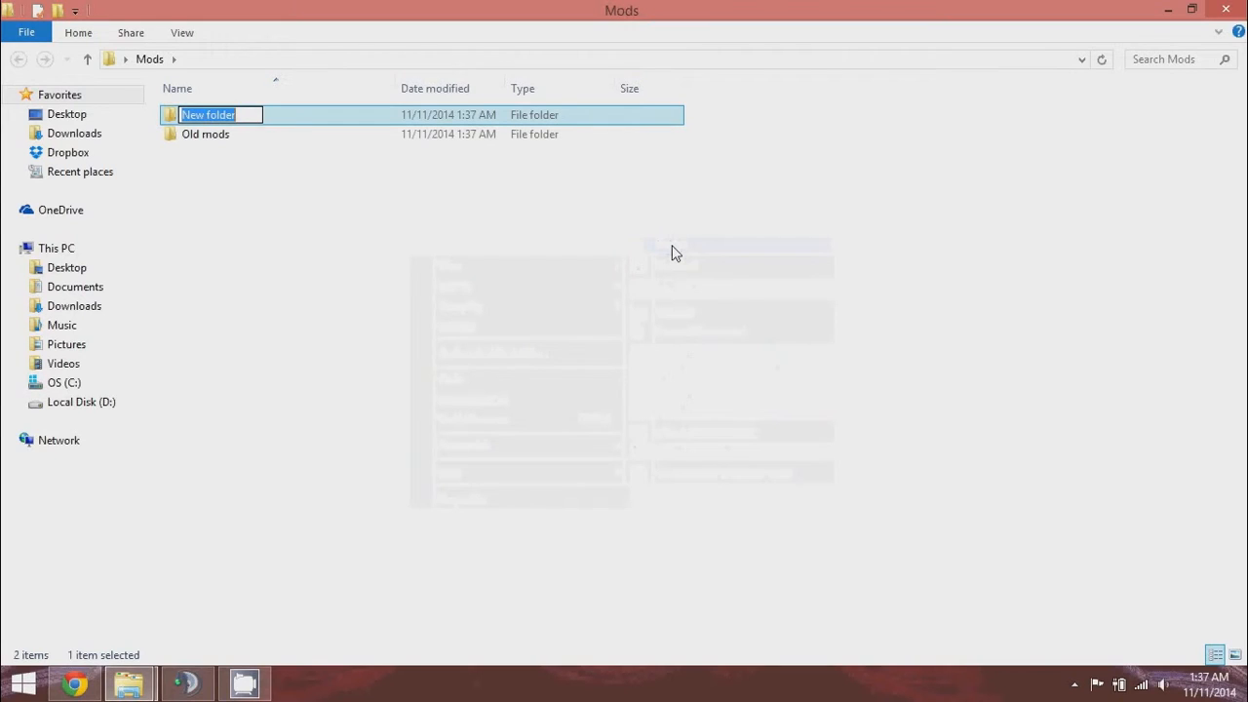
text(Beer)
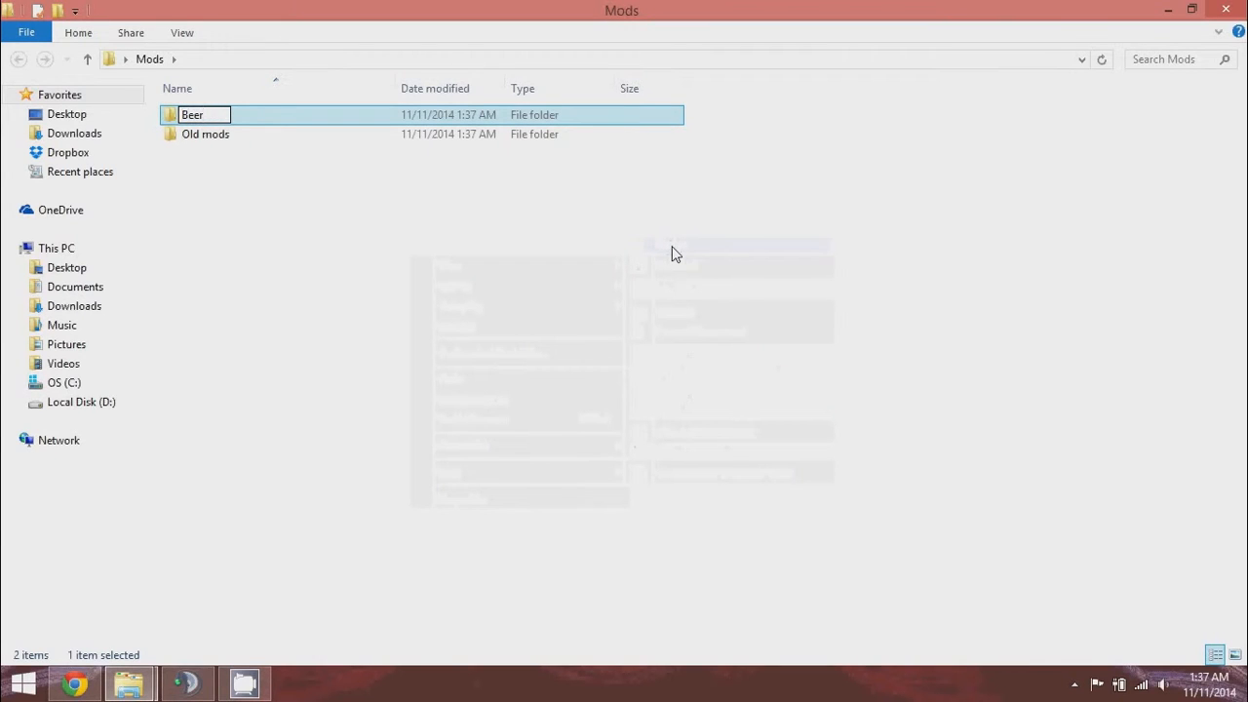
text(cules the Ds)
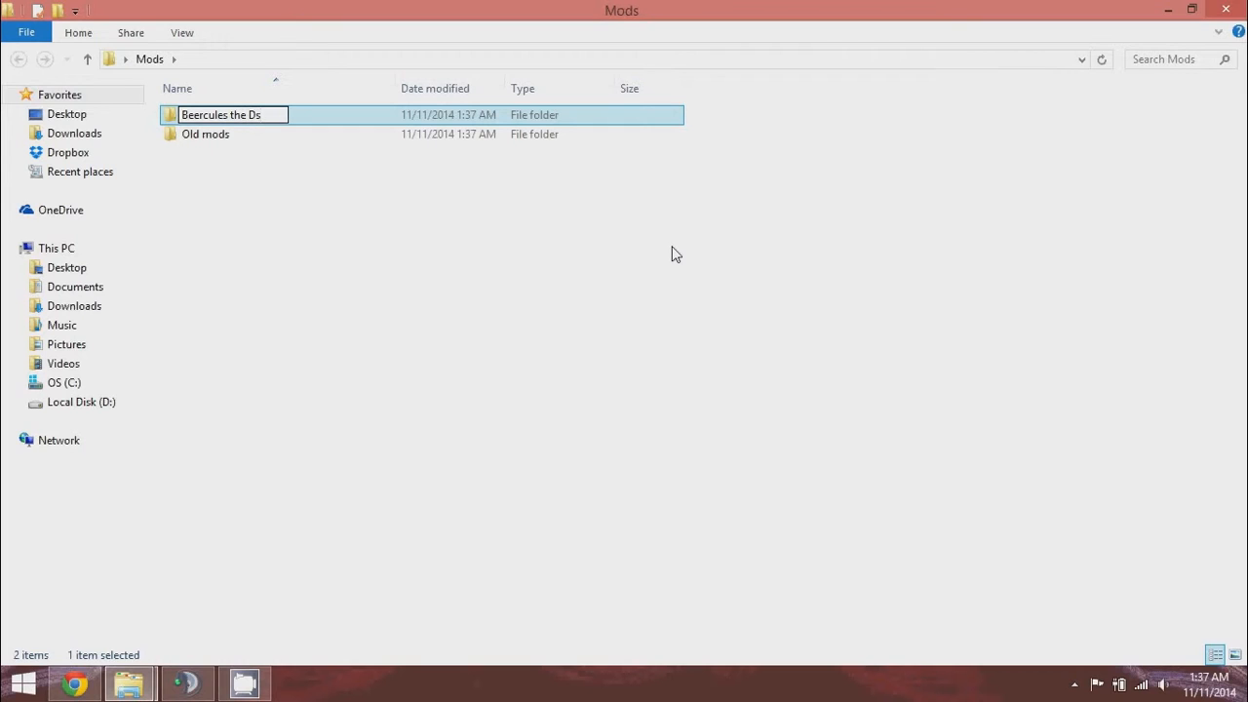
key(BackSpace)
text(estroyer)
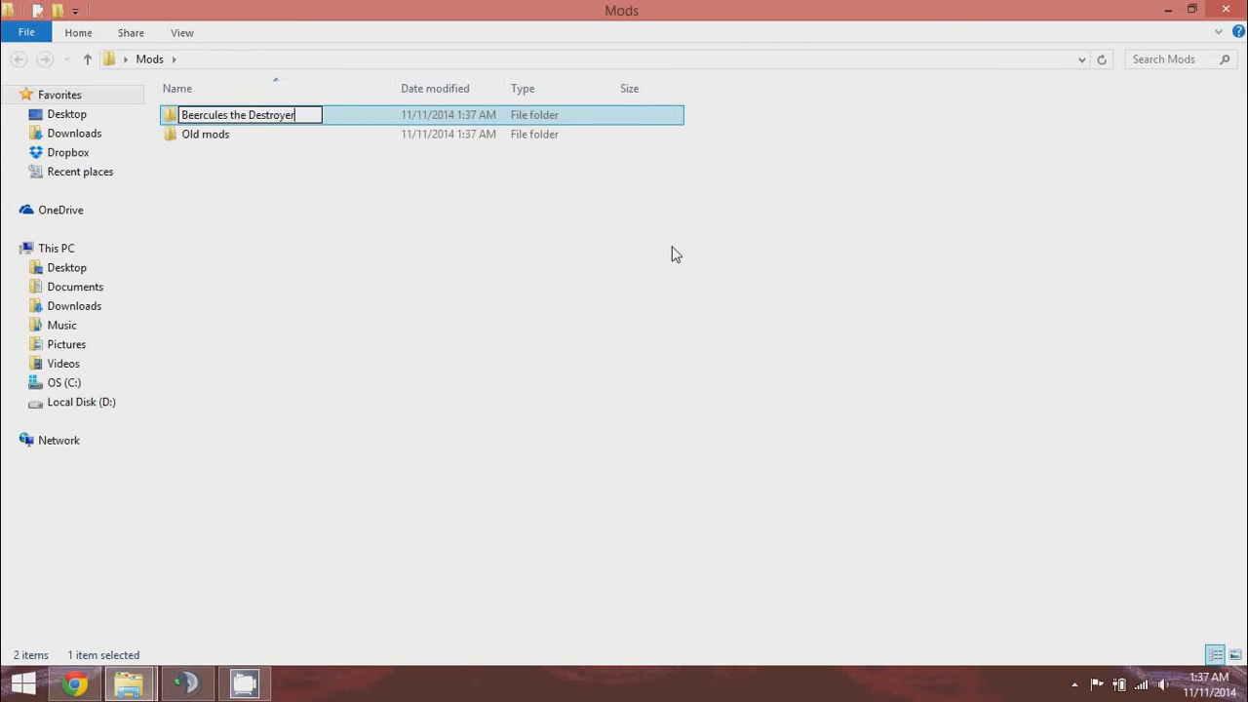
text( of RAM)
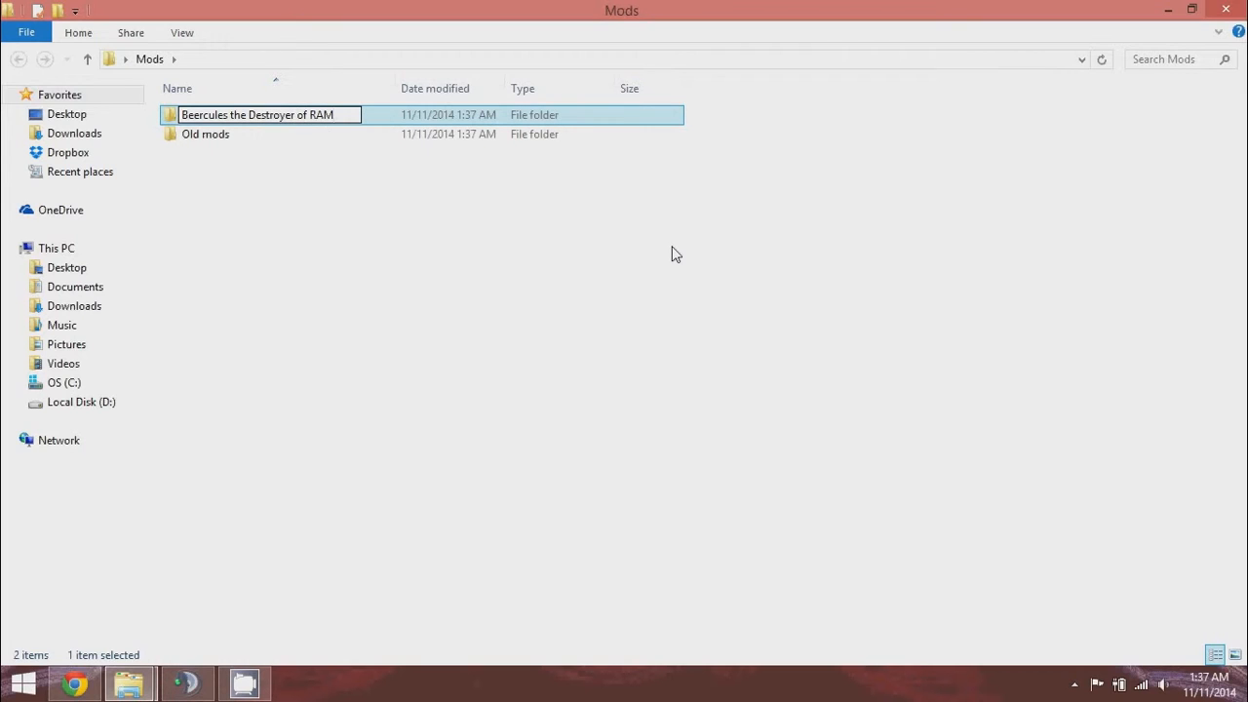
click(672, 253)
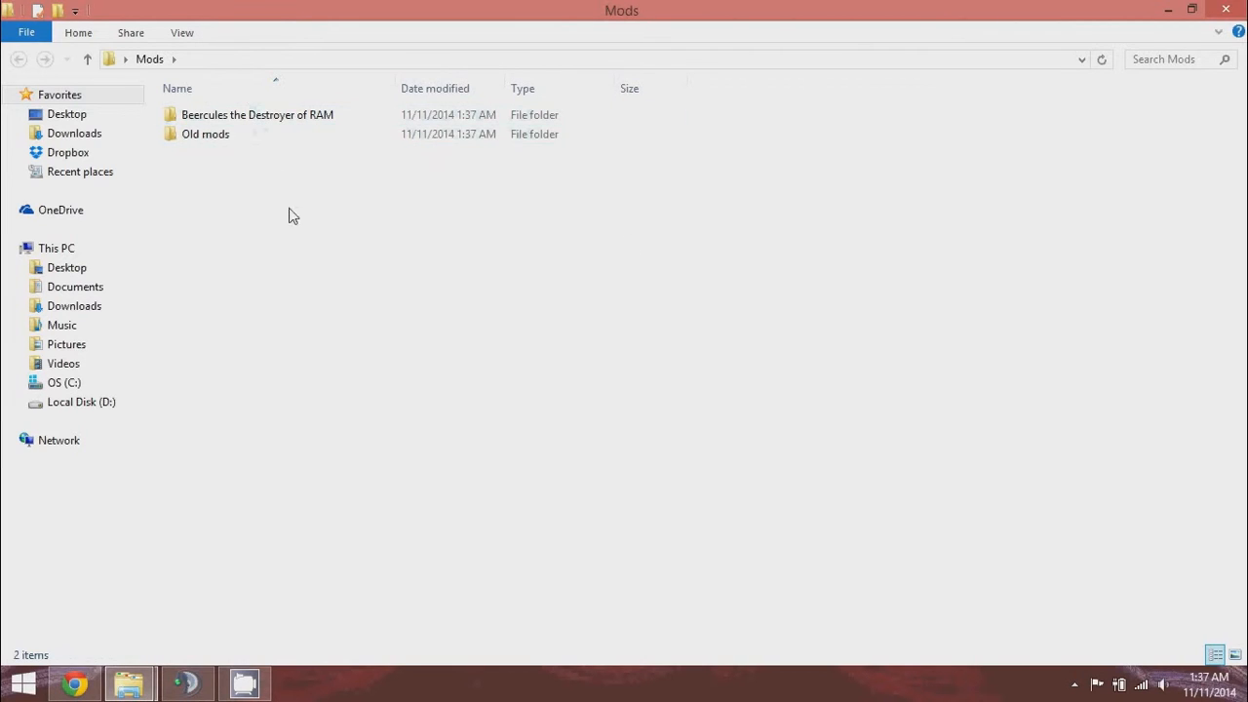
click(247, 133)
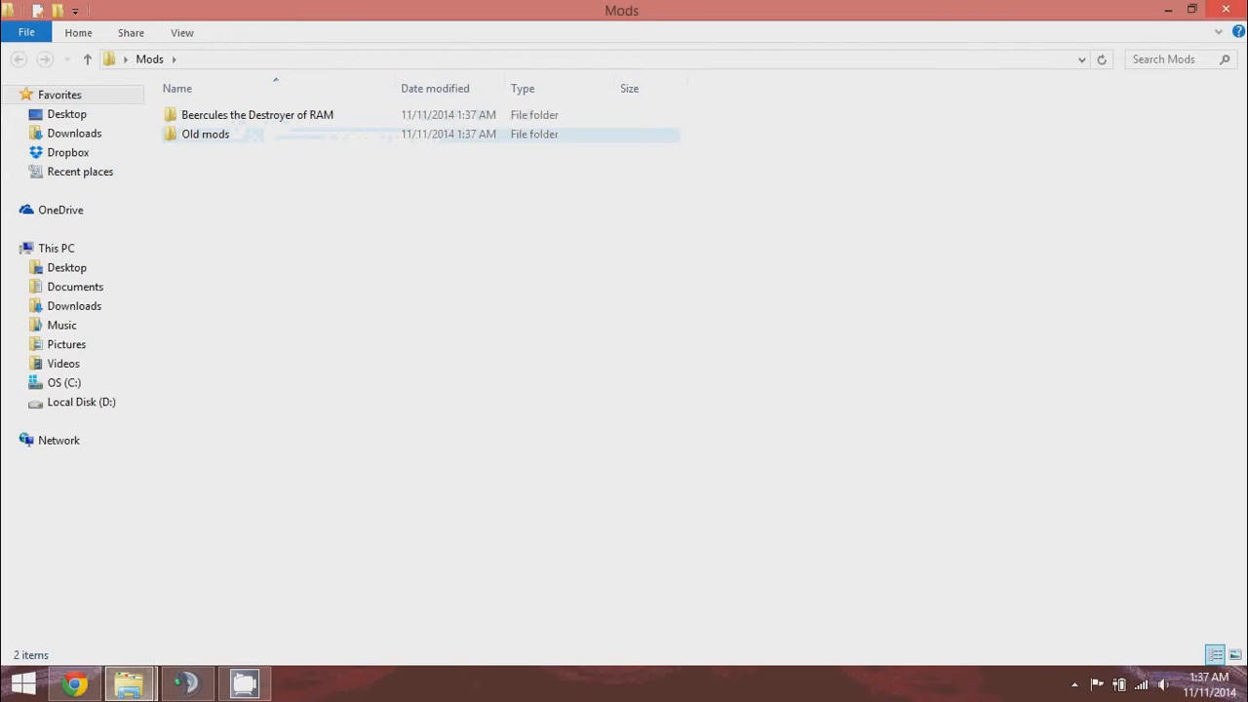
click(1238, 11)
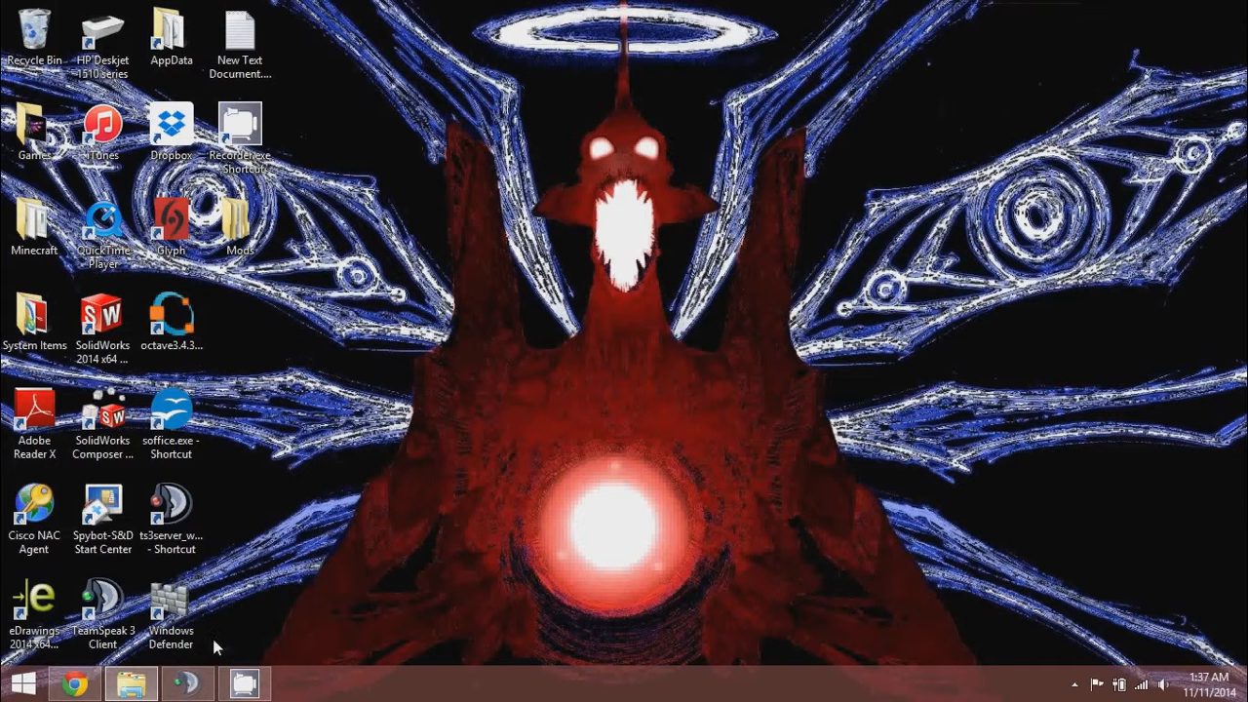
Try renaming .minecraft to 1minecraft, declining the merge with the existing 1minecraft folder.
click(132, 694)
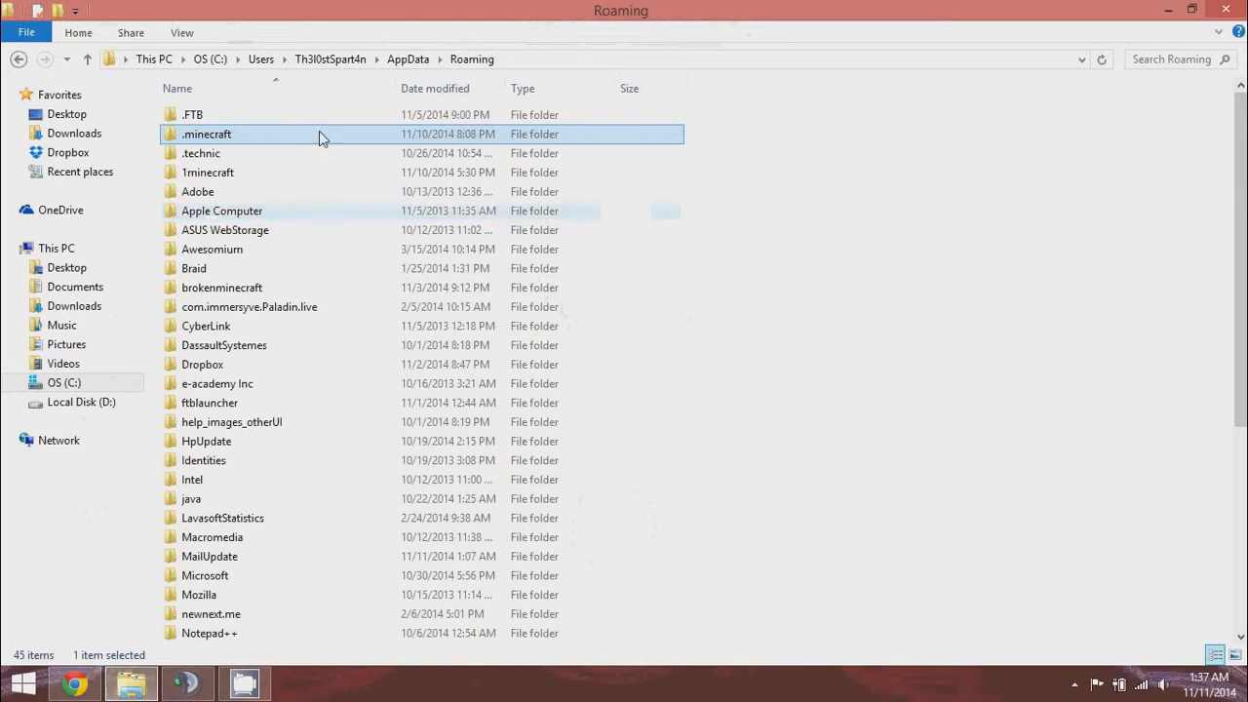
right_click(227, 137)
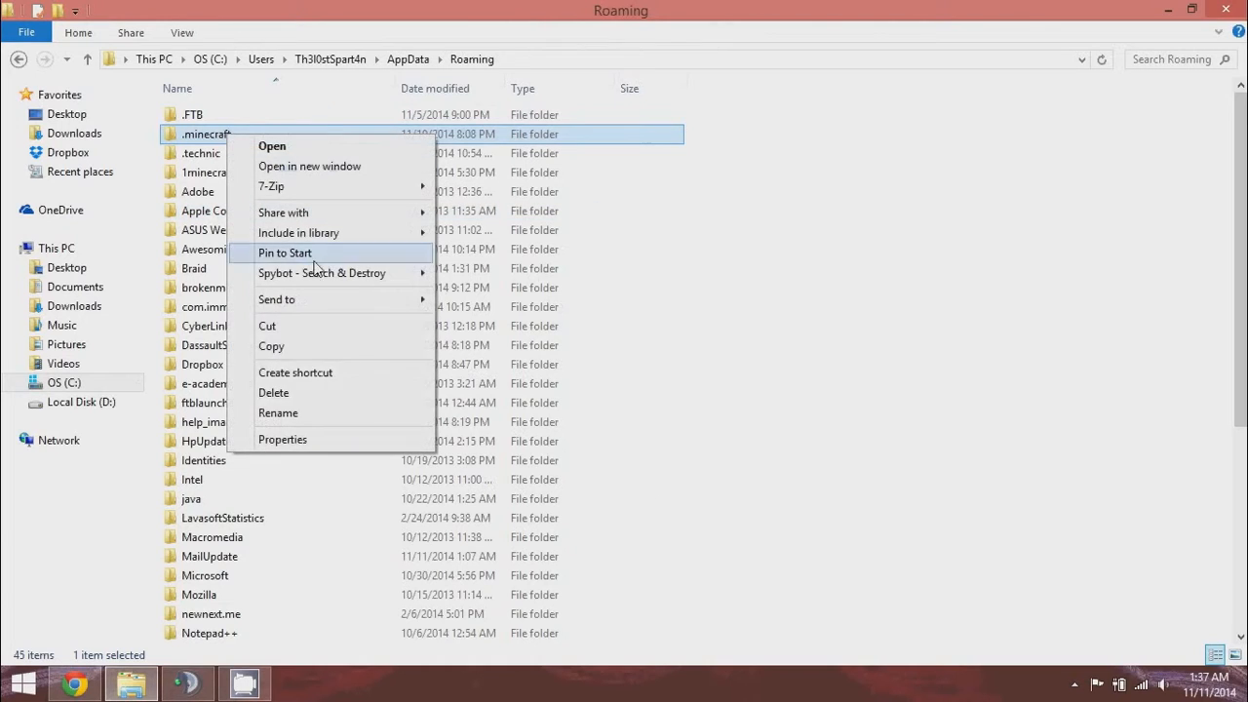
click(279, 414)
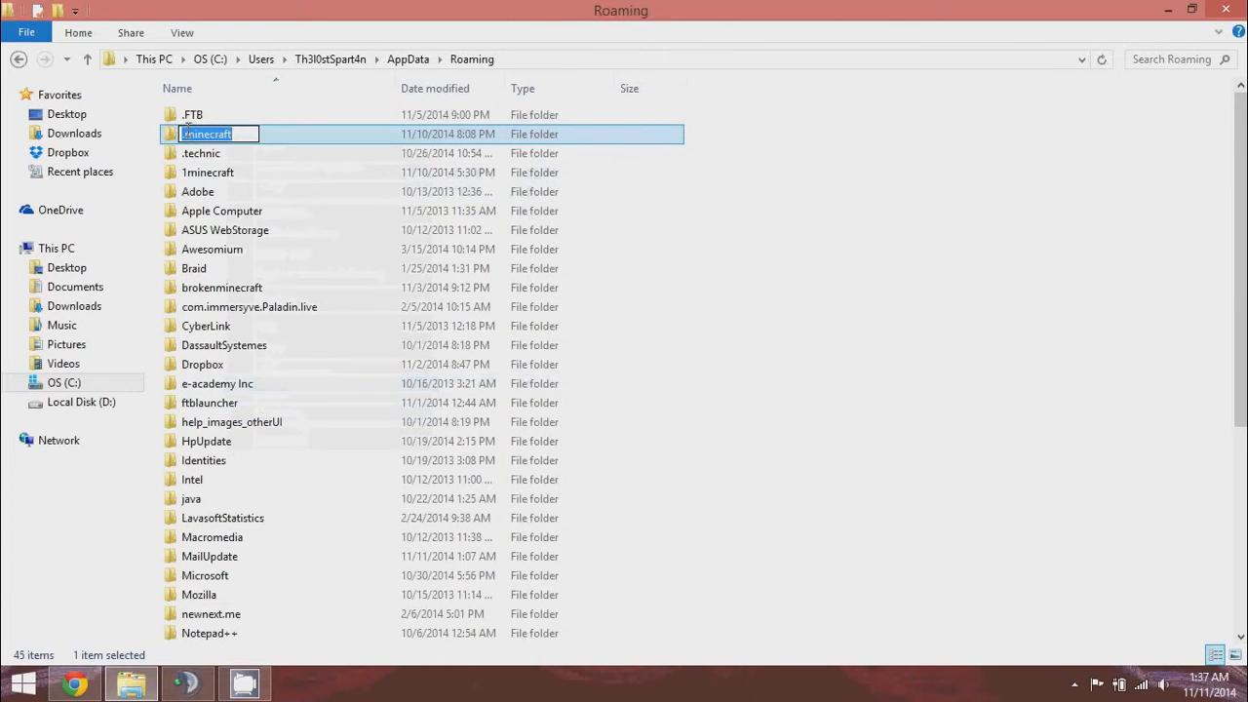
key(Home)
key(Delete)
text(1)
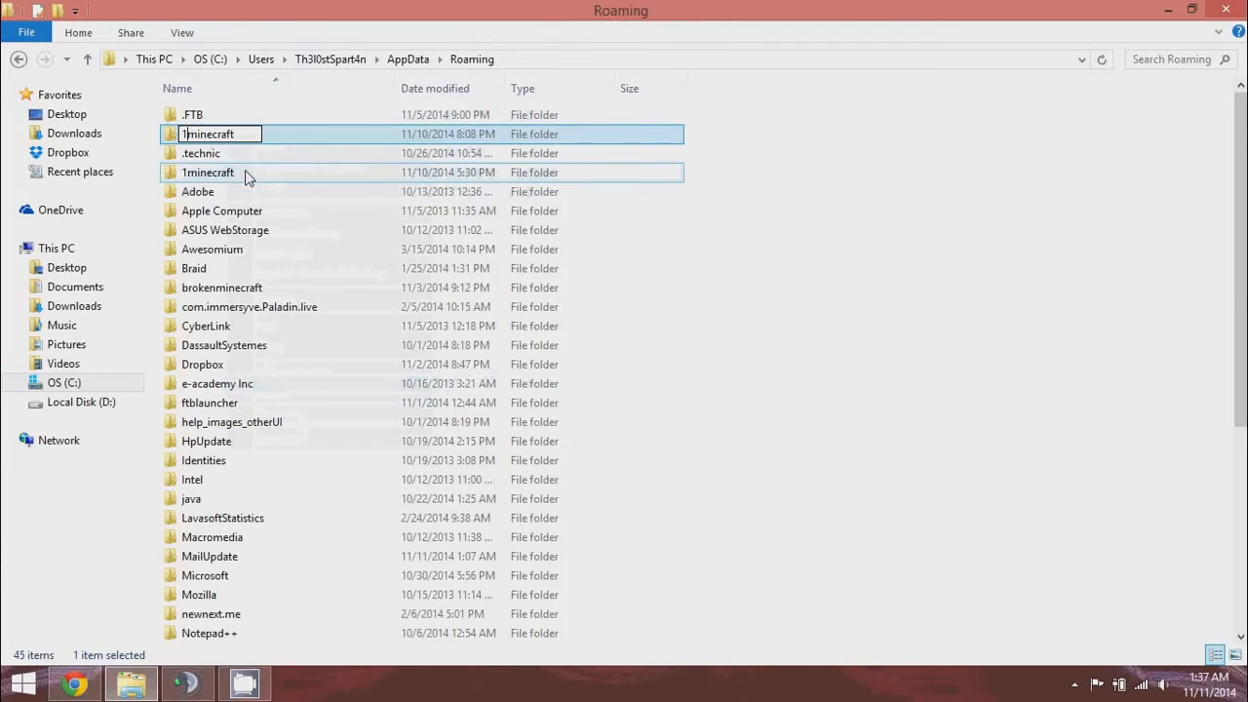
click(761, 180)
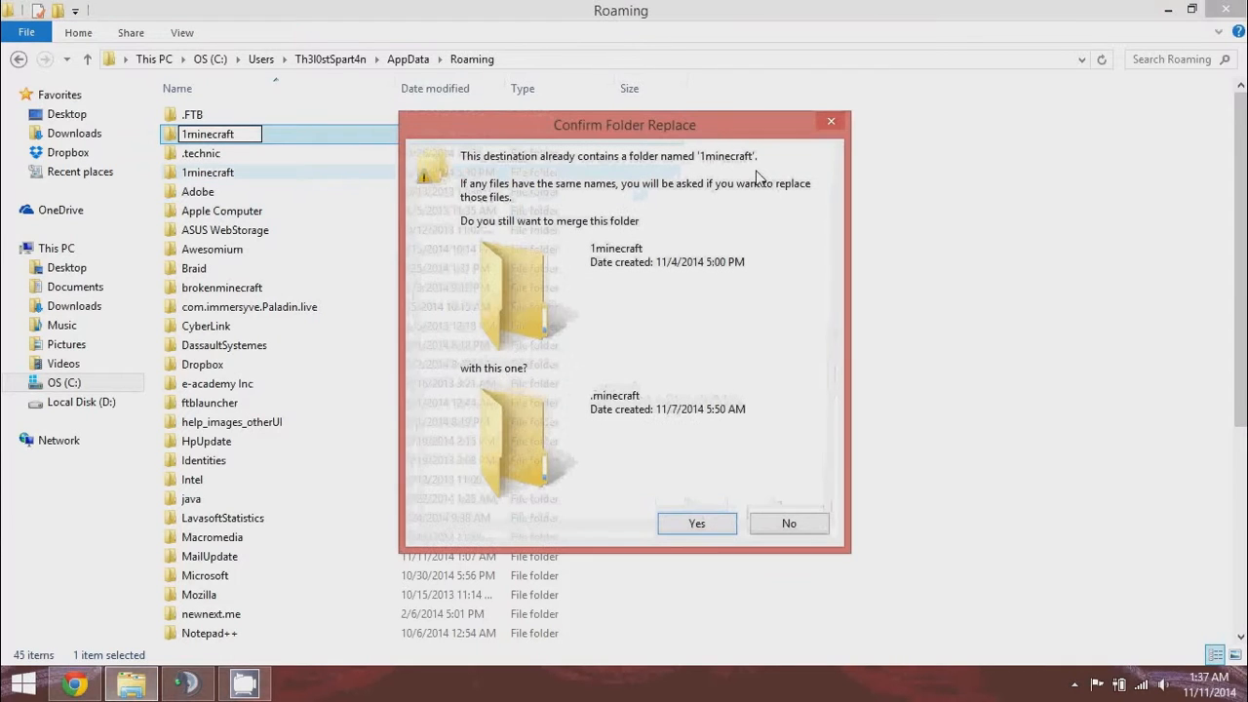
click(789, 524)
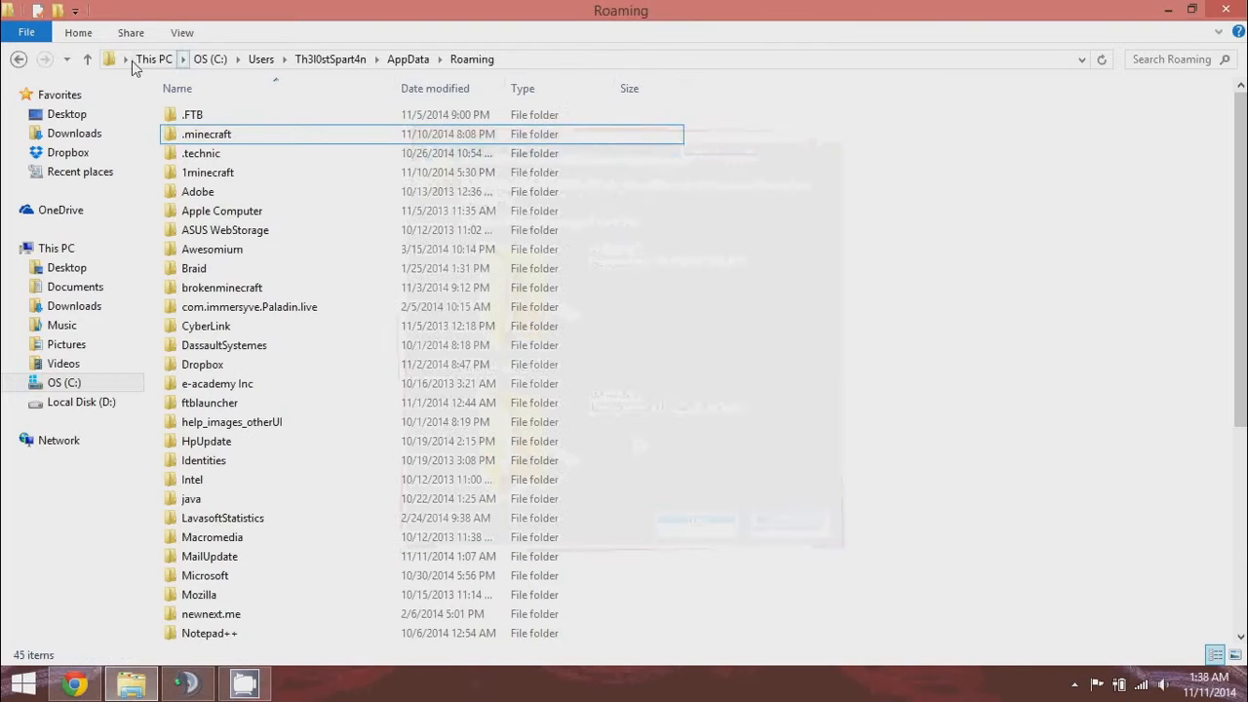
Delete the old 1minecraft folder to the Recycle Bin.
click(234, 172)
right_click(234, 172)
click(278, 427)
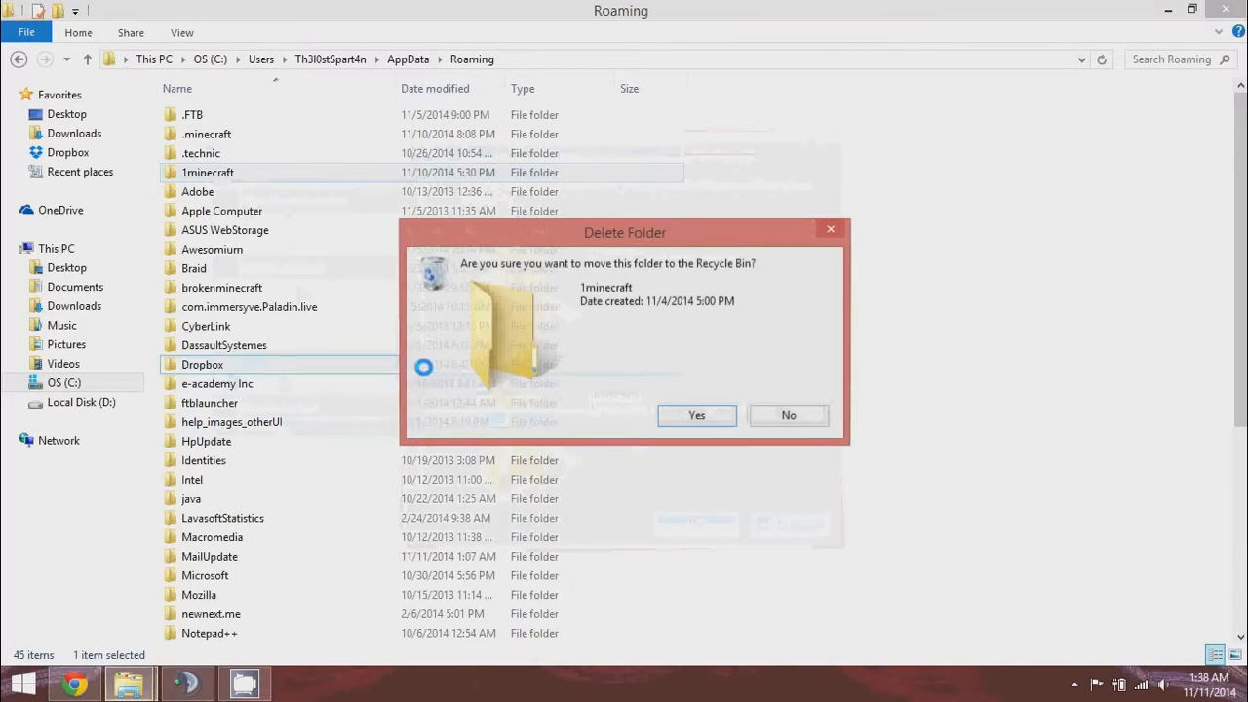
click(696, 417)
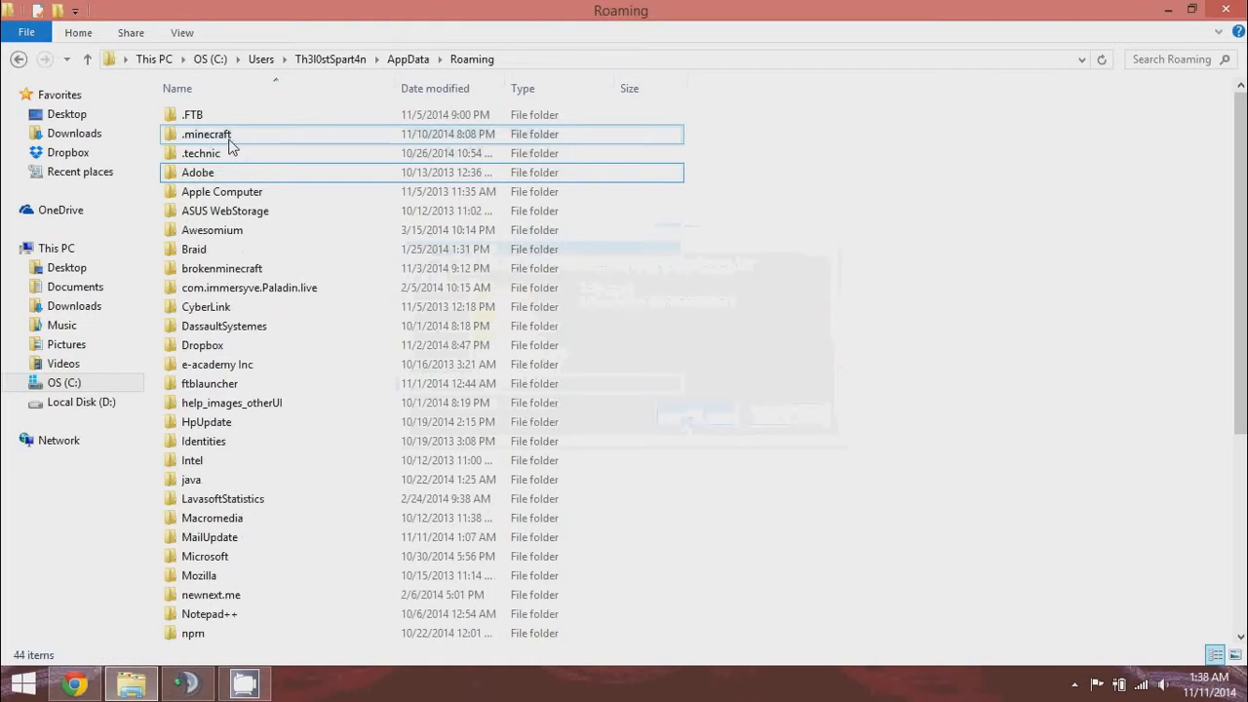
Copy .minecraft, rename it to 1minecraft, and minimize the Roaming window.
click(228, 133)
right_click(228, 135)
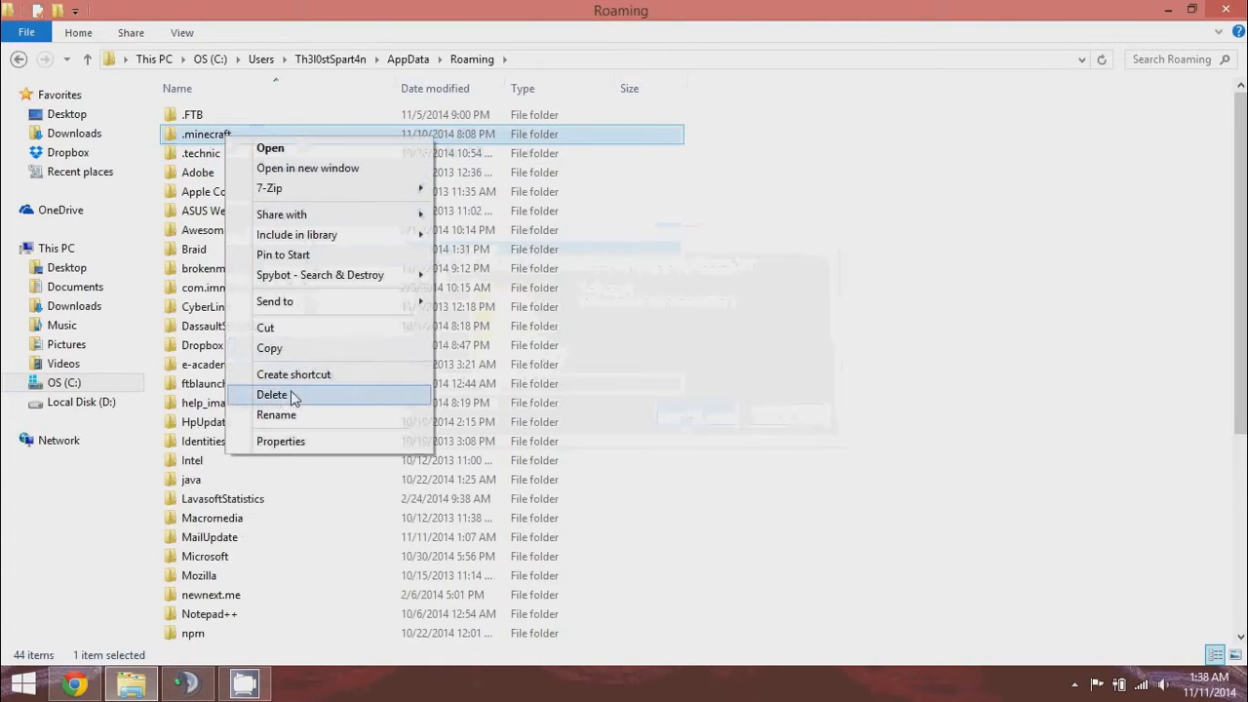
click(278, 347)
right_click(213, 131)
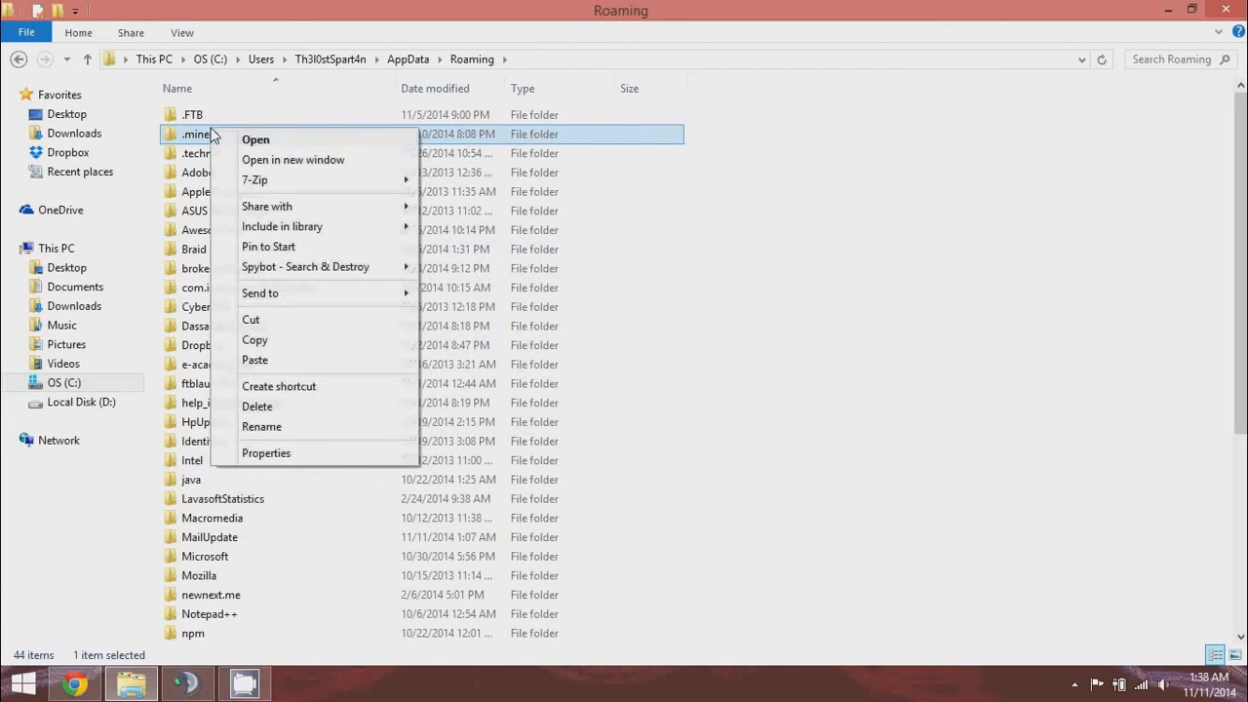
click(277, 426)
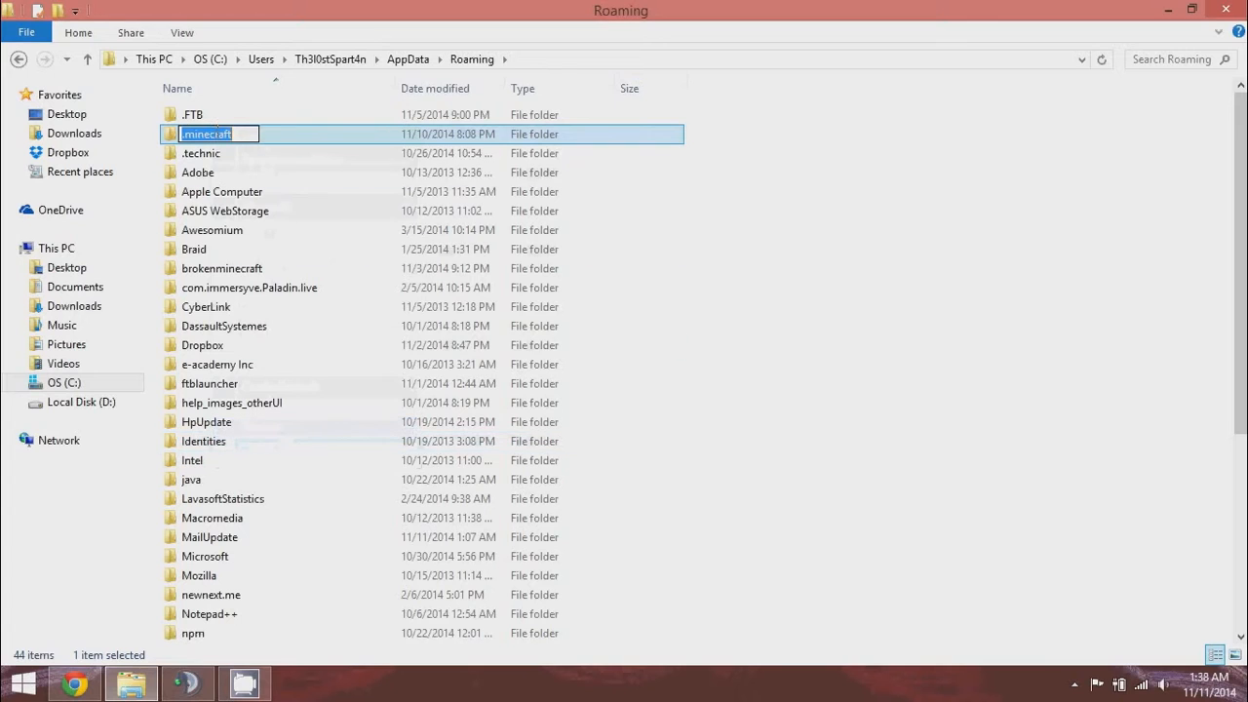
key(Home)
text(1)
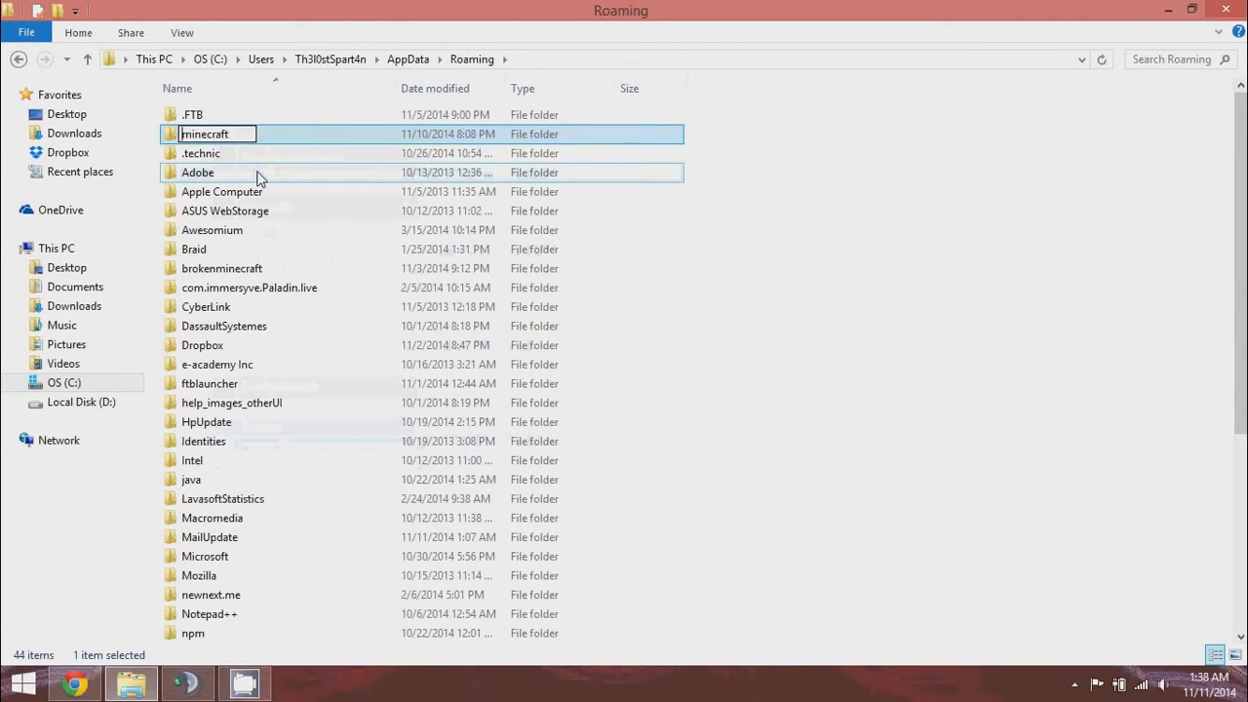
key(Return)
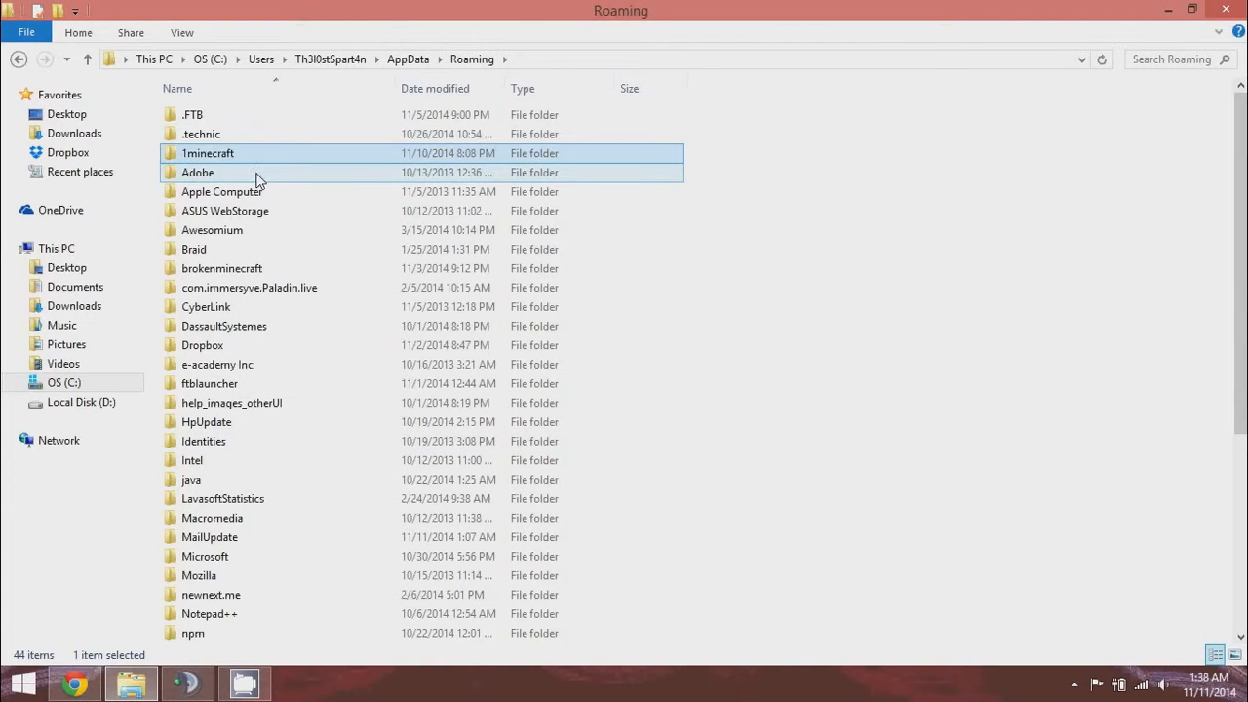
click(736, 148)
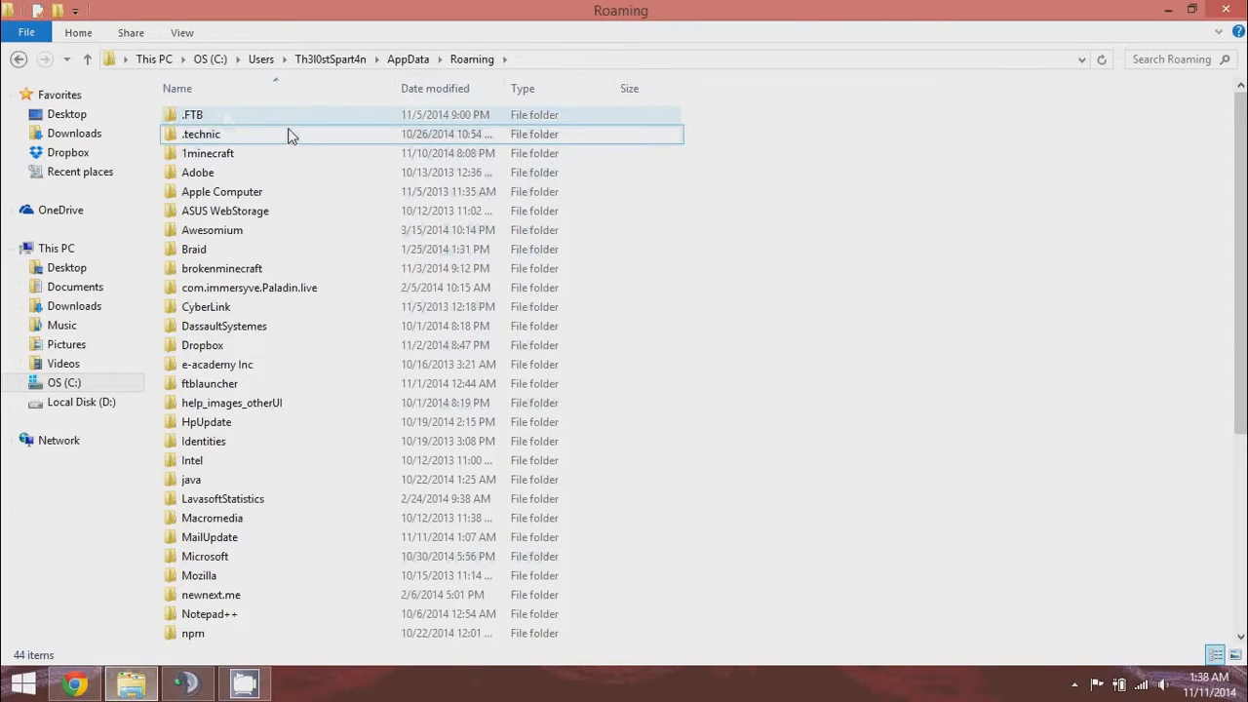
click(1166, 8)
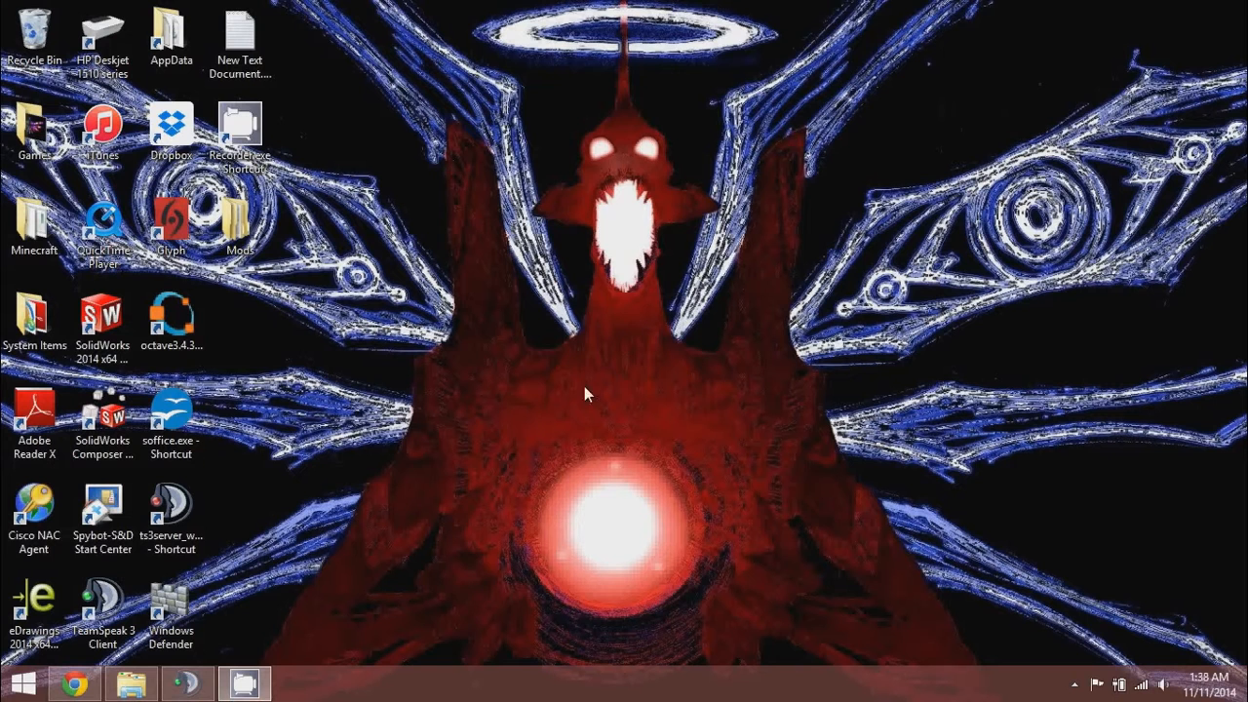
Launch Minecraft from the desktop Minecraft folder's shortcut and log in with the account e-mail.
click(39, 220)
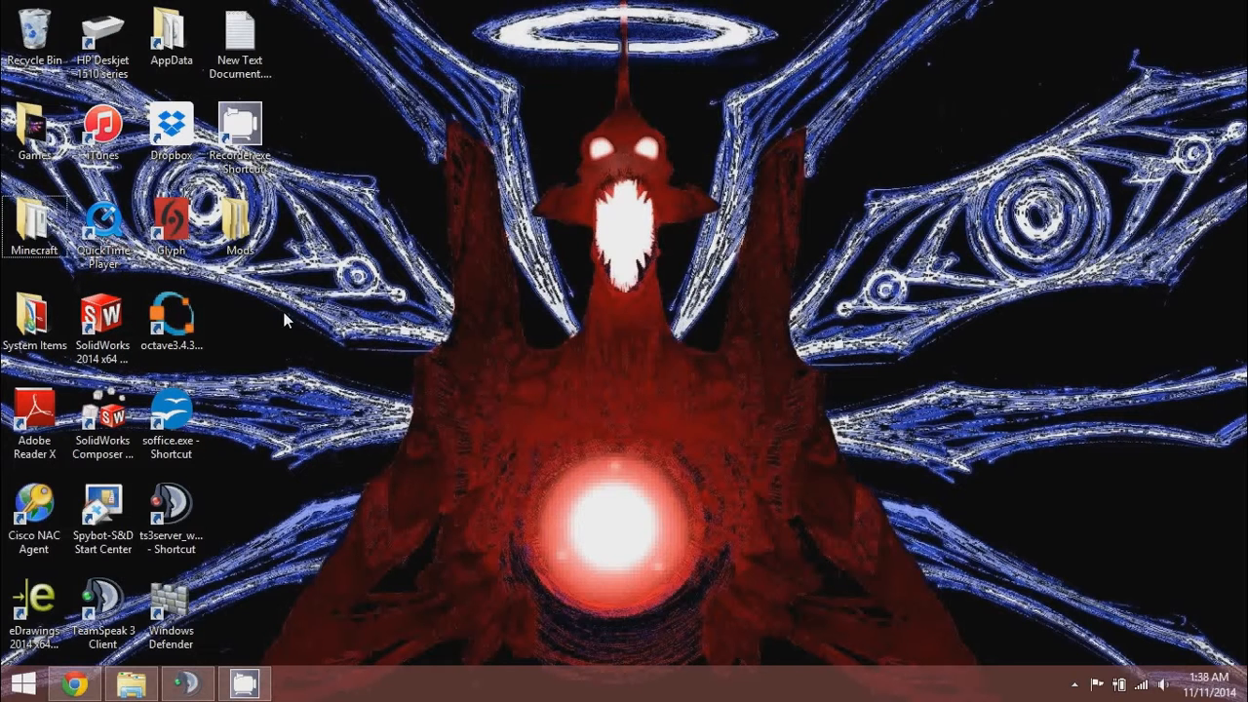
double_click(39, 219)
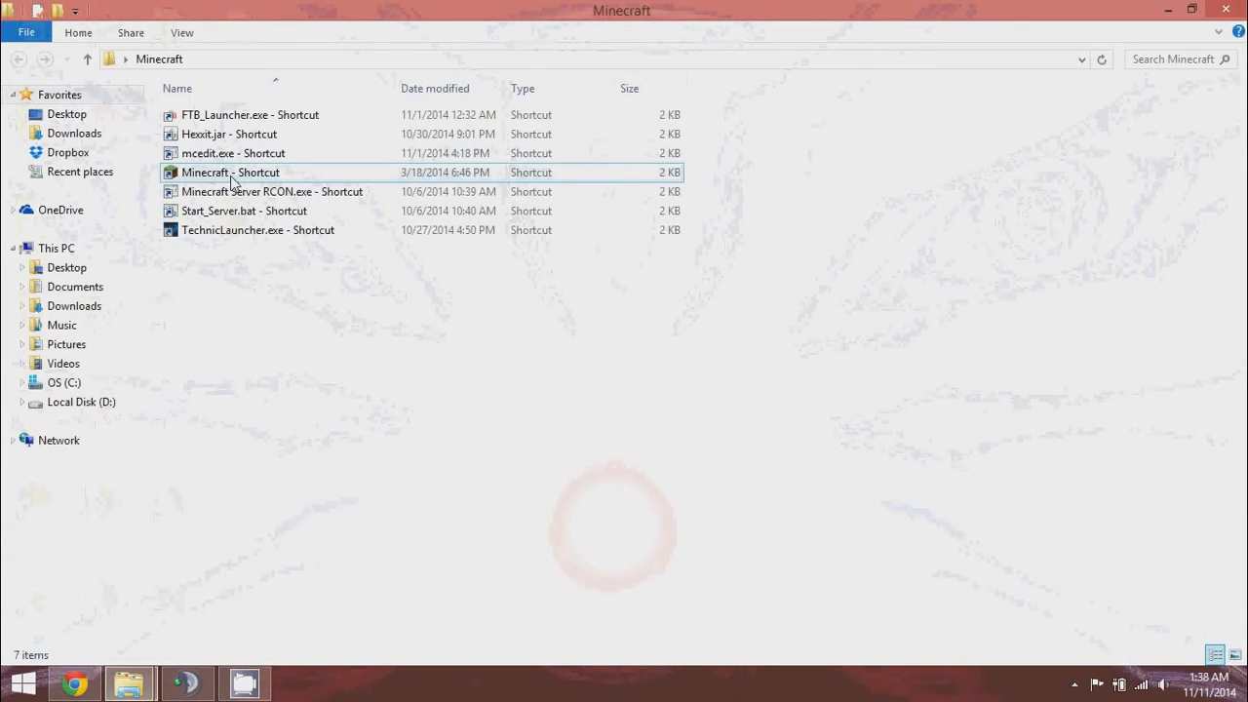
double_click(232, 176)
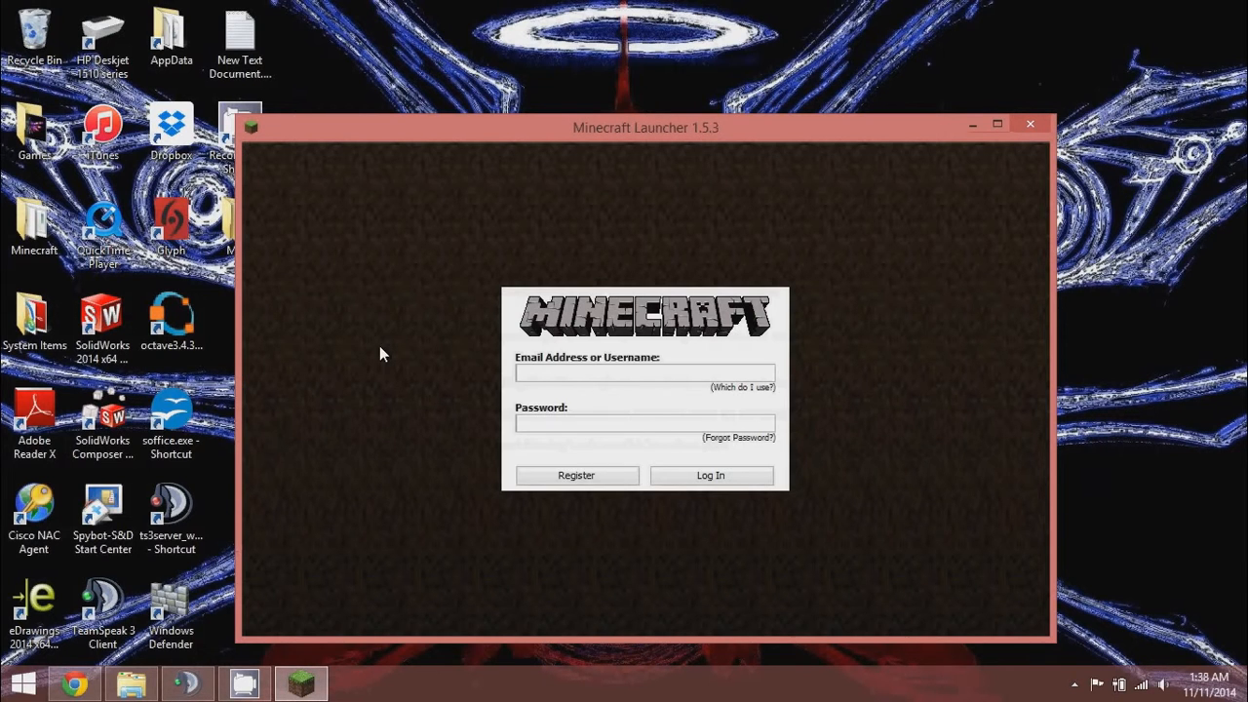
click(550, 370)
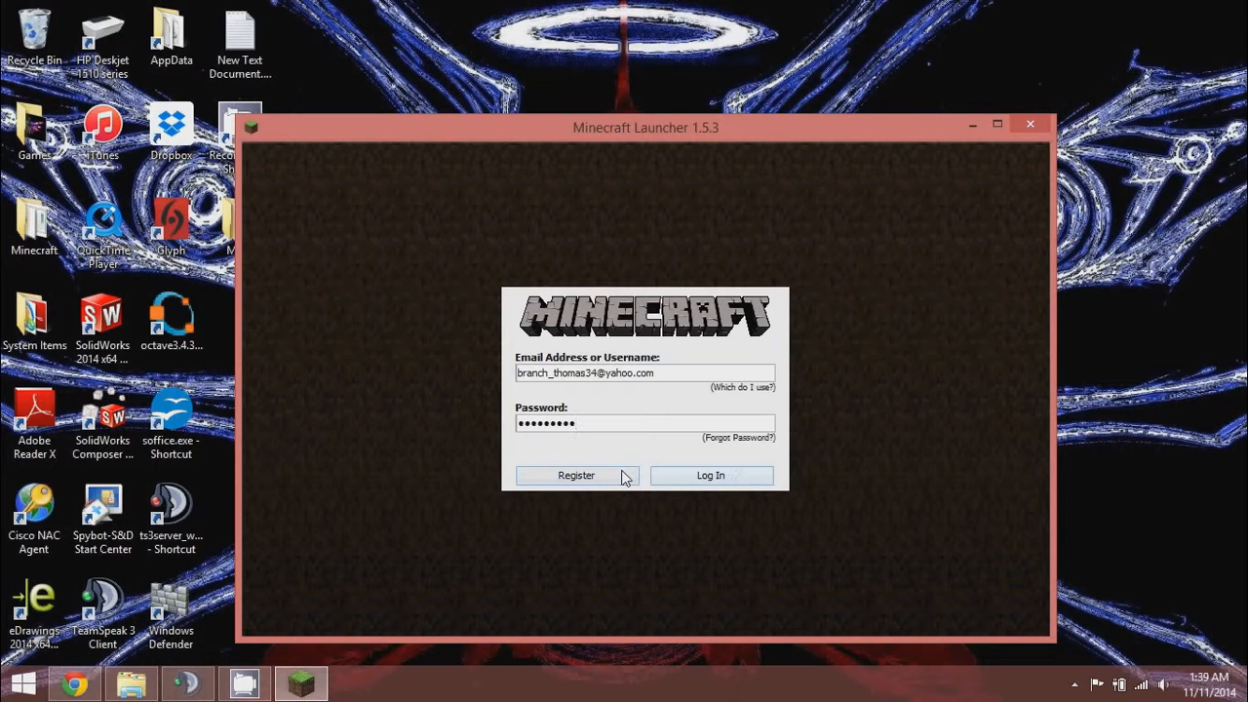
click(698, 476)
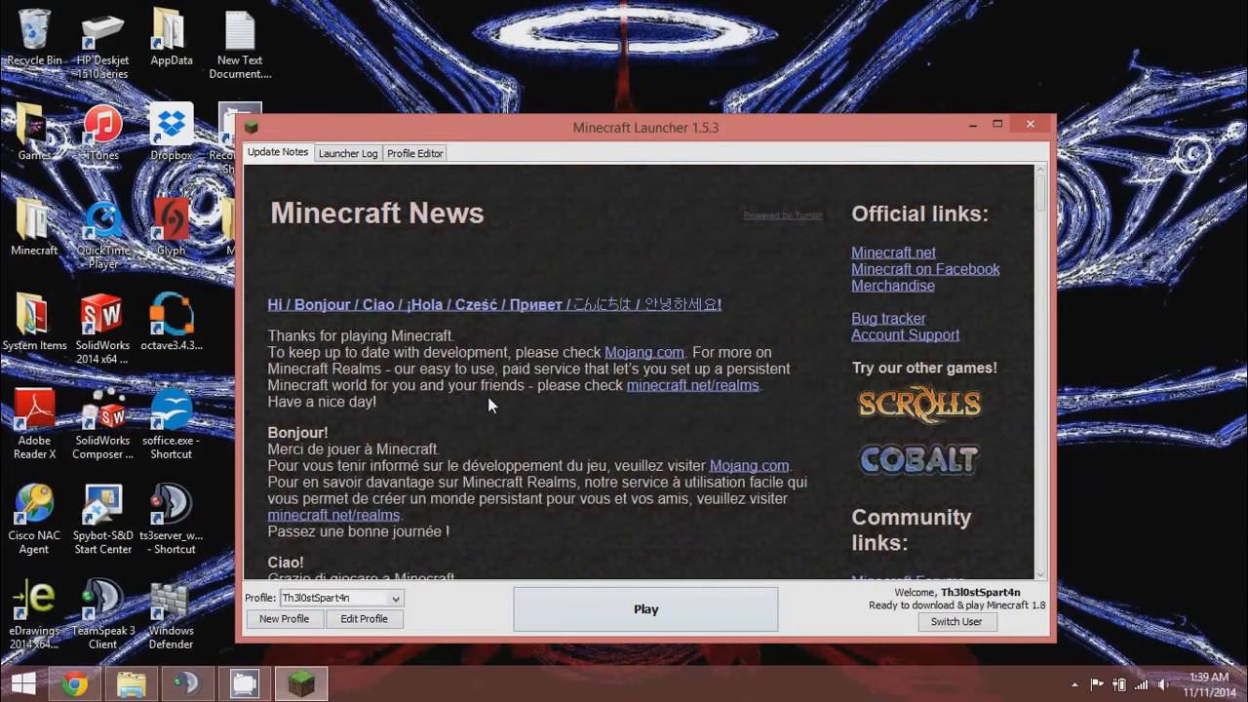
Read through the Update Notes, check the profile list, and open Edit Profile.
scroll(487, 397, down, 10)
scroll(484, 403, down, 3)
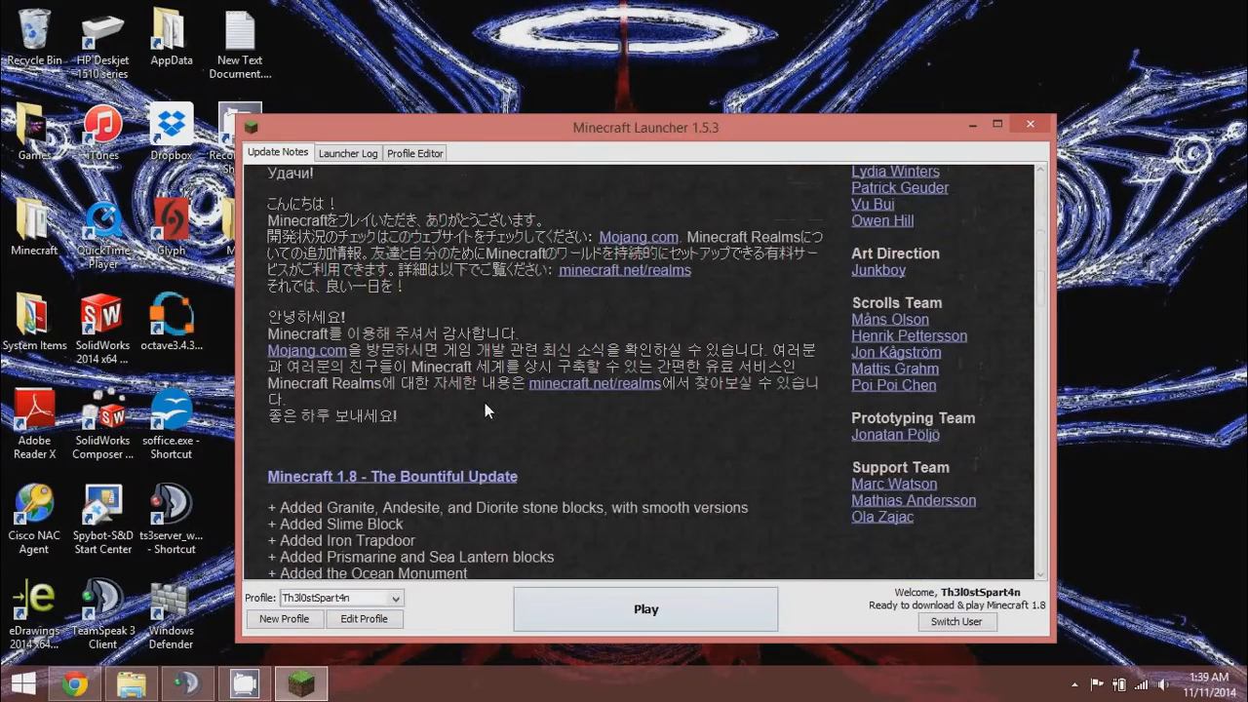
scroll(490, 397, up, 10)
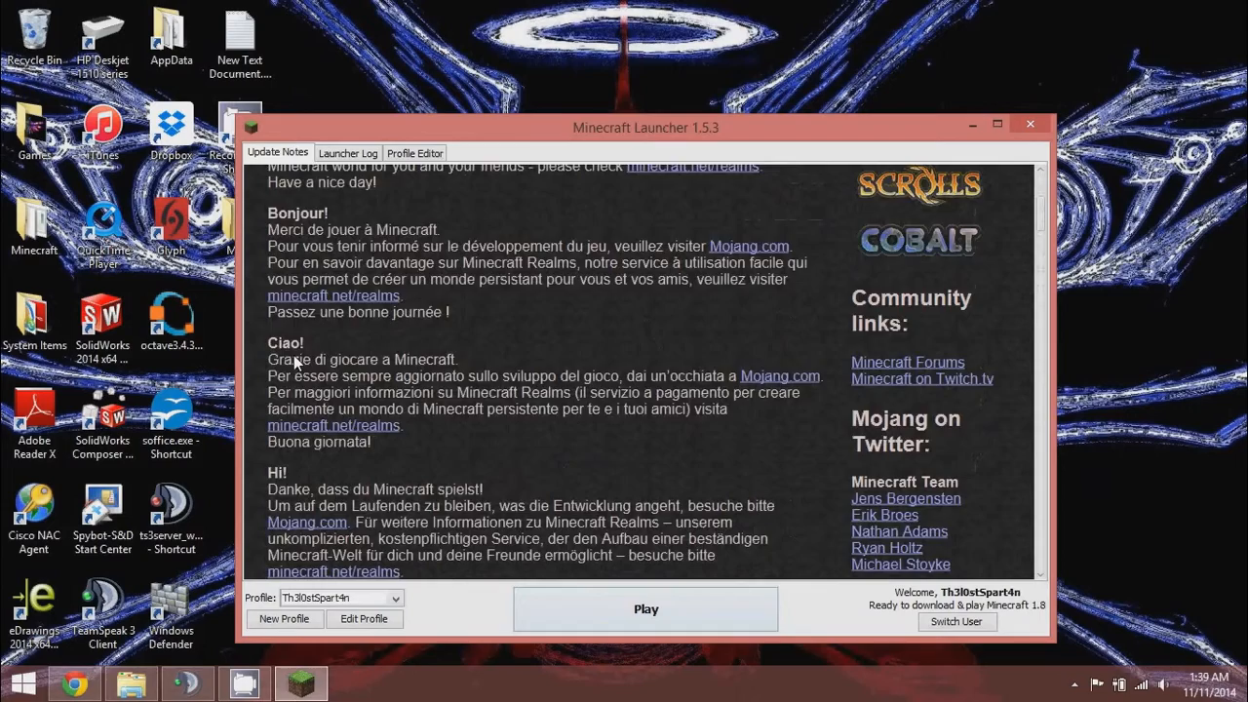
scroll(257, 351, up, 3)
scroll(257, 351, down, 6)
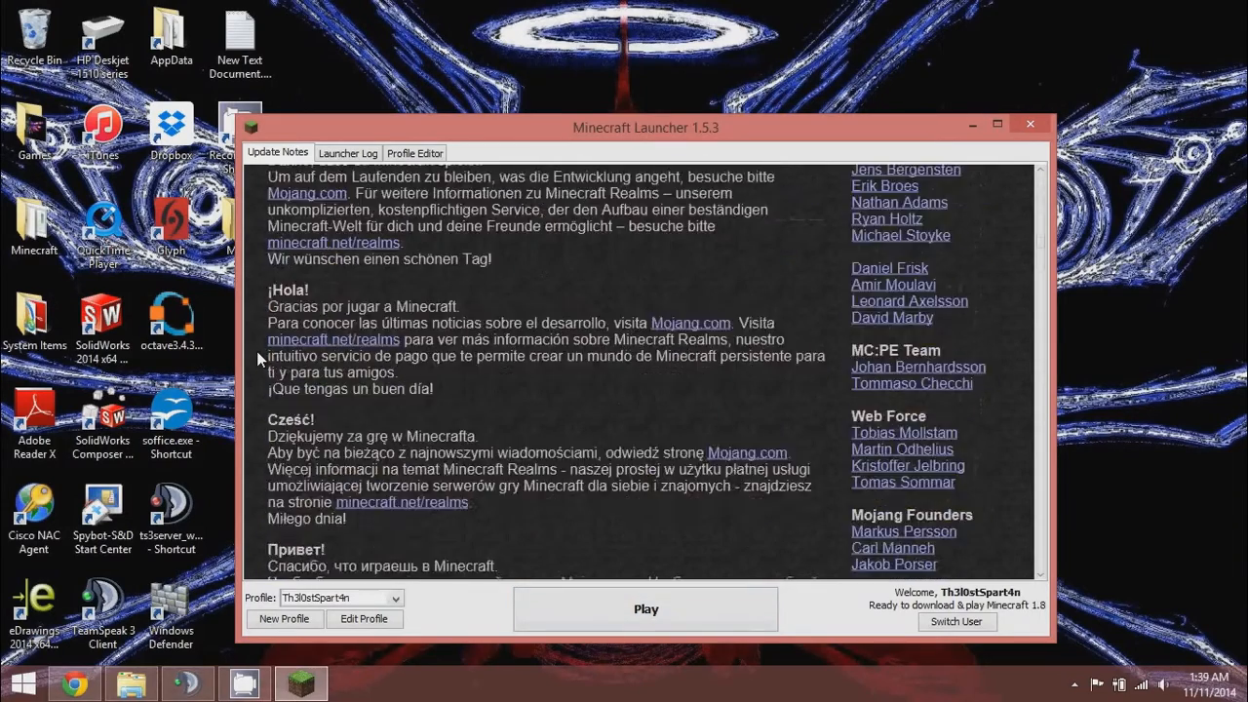
scroll(257, 351, down, 8)
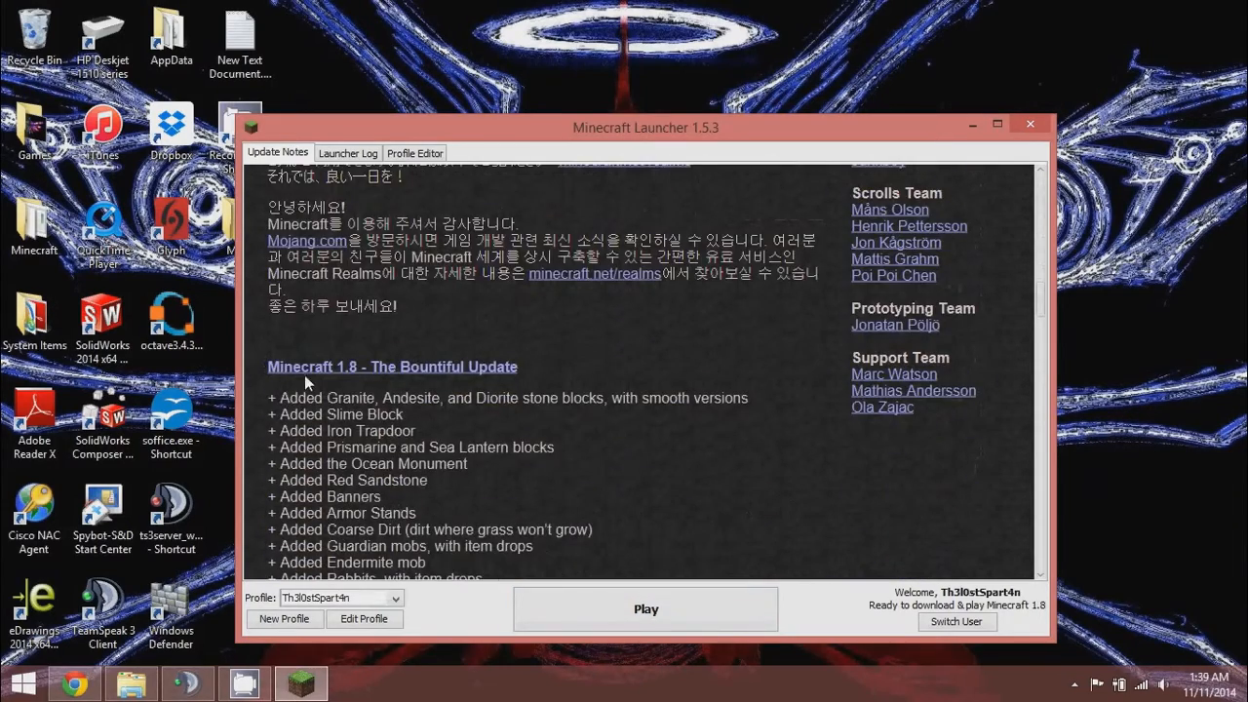
scroll(392, 321, up, 8)
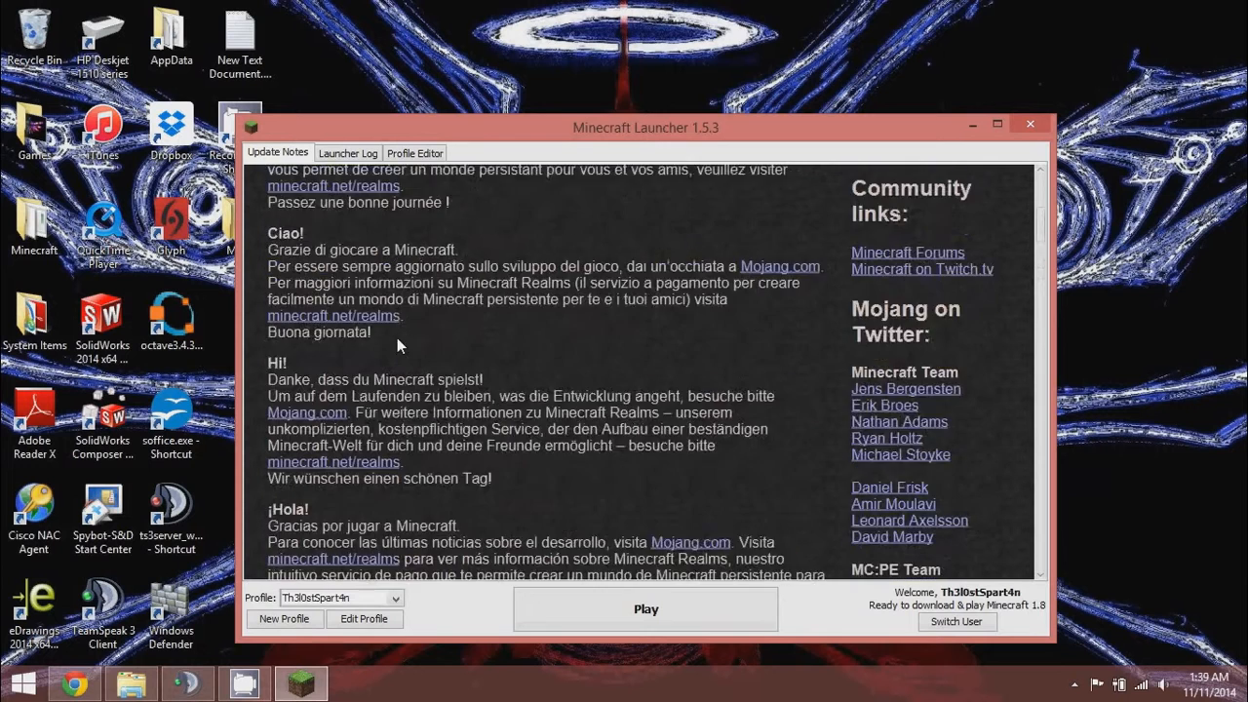
scroll(397, 337, up, 5)
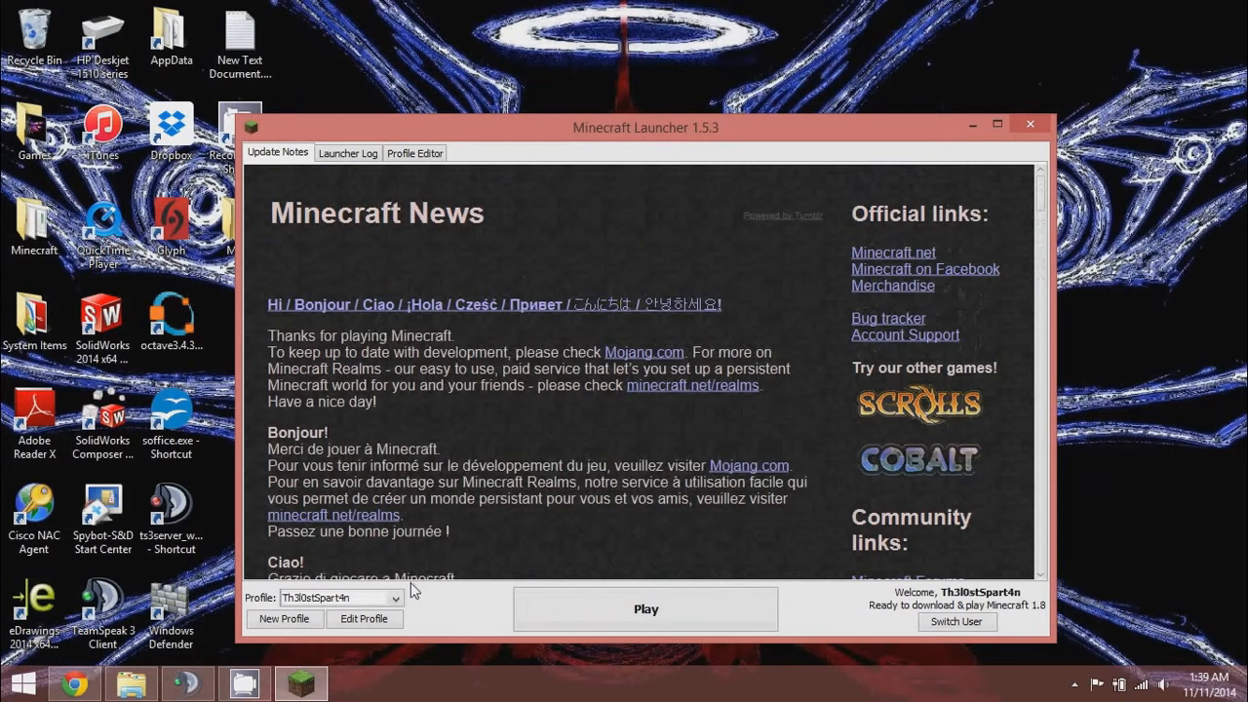
click(396, 597)
click(451, 599)
click(394, 621)
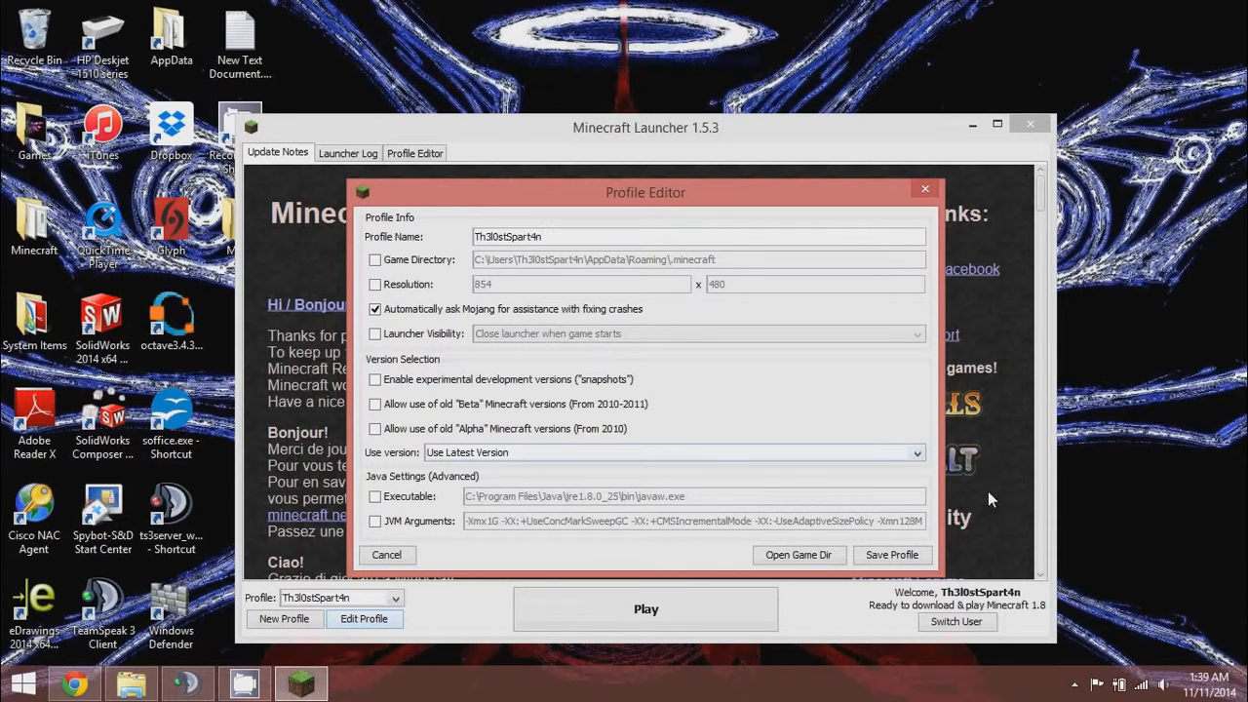
Choose release 1.6.4 from the profile's Use version list.
click(917, 456)
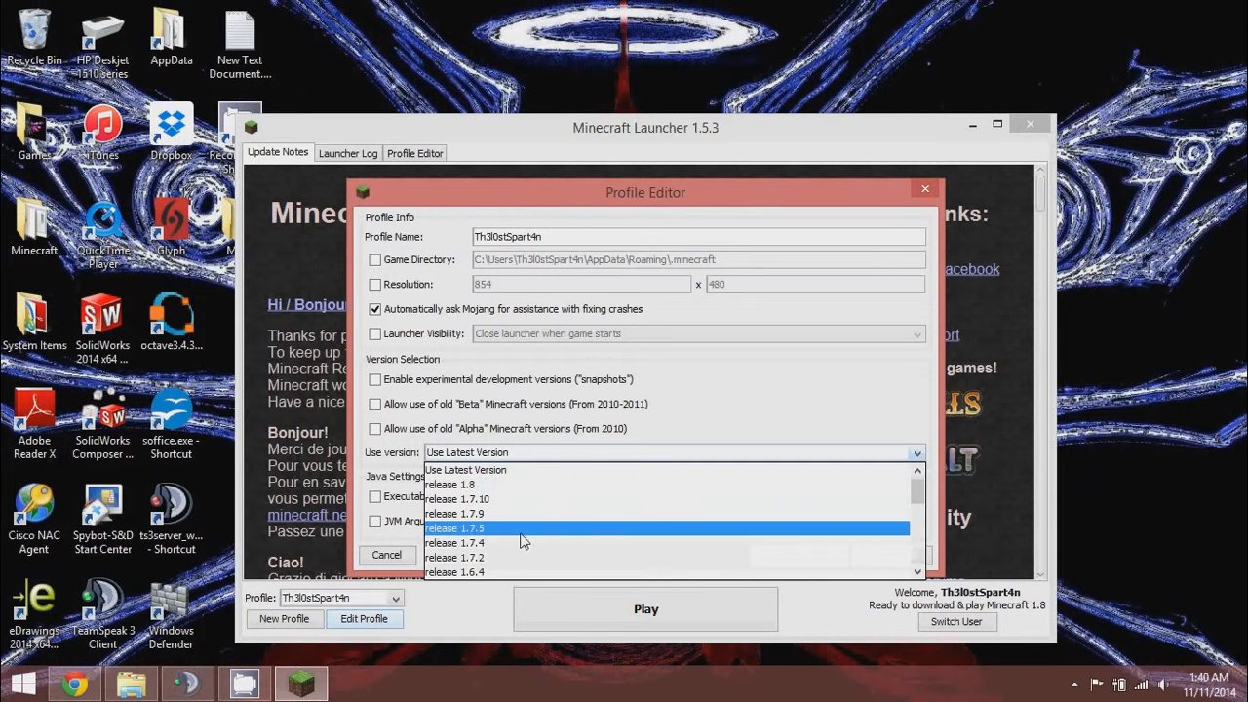
click(489, 572)
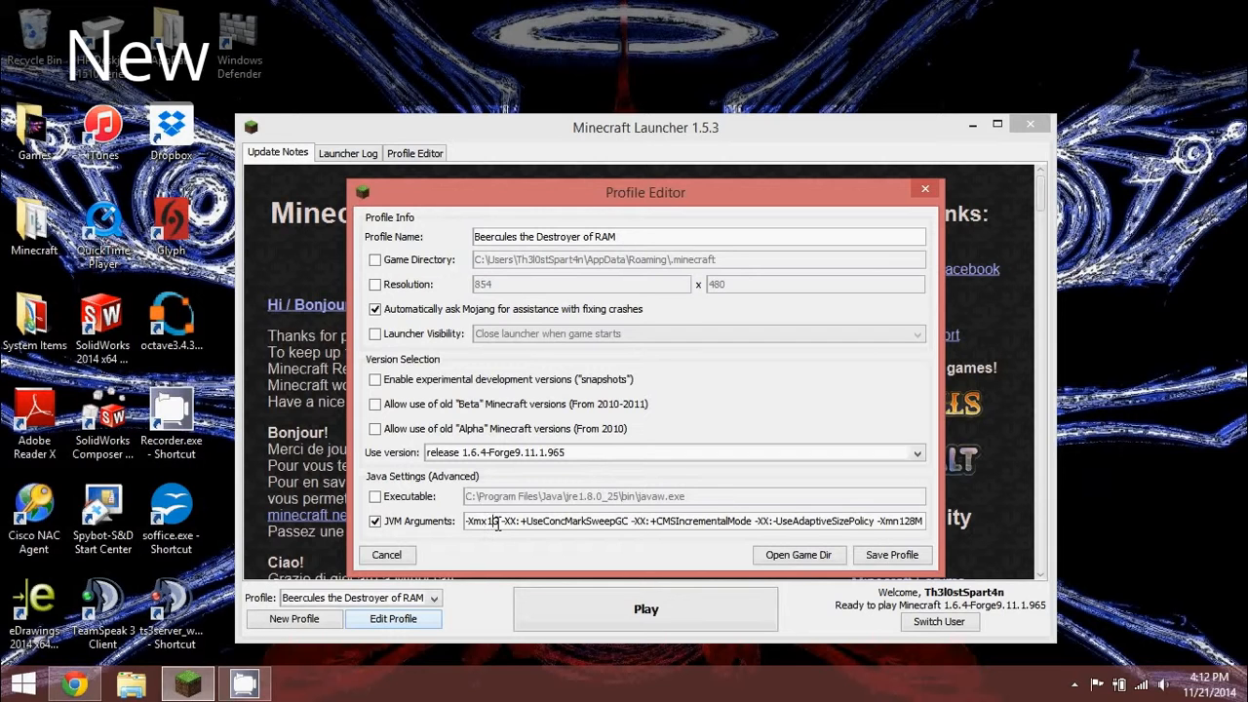
Change the maximum memory JVM argument from 1G to -Xmx3G.
click(495, 524)
key(BackSpace)
text(2)
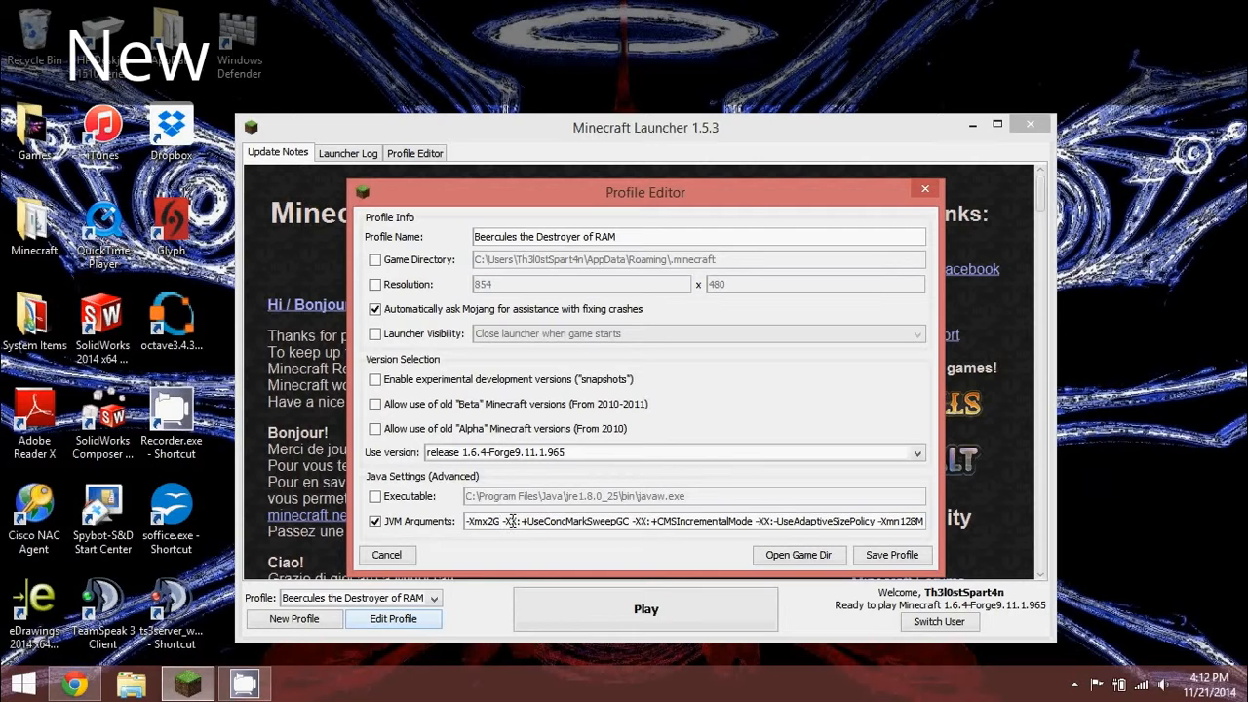
key(BackSpace)
key(BackSpace)
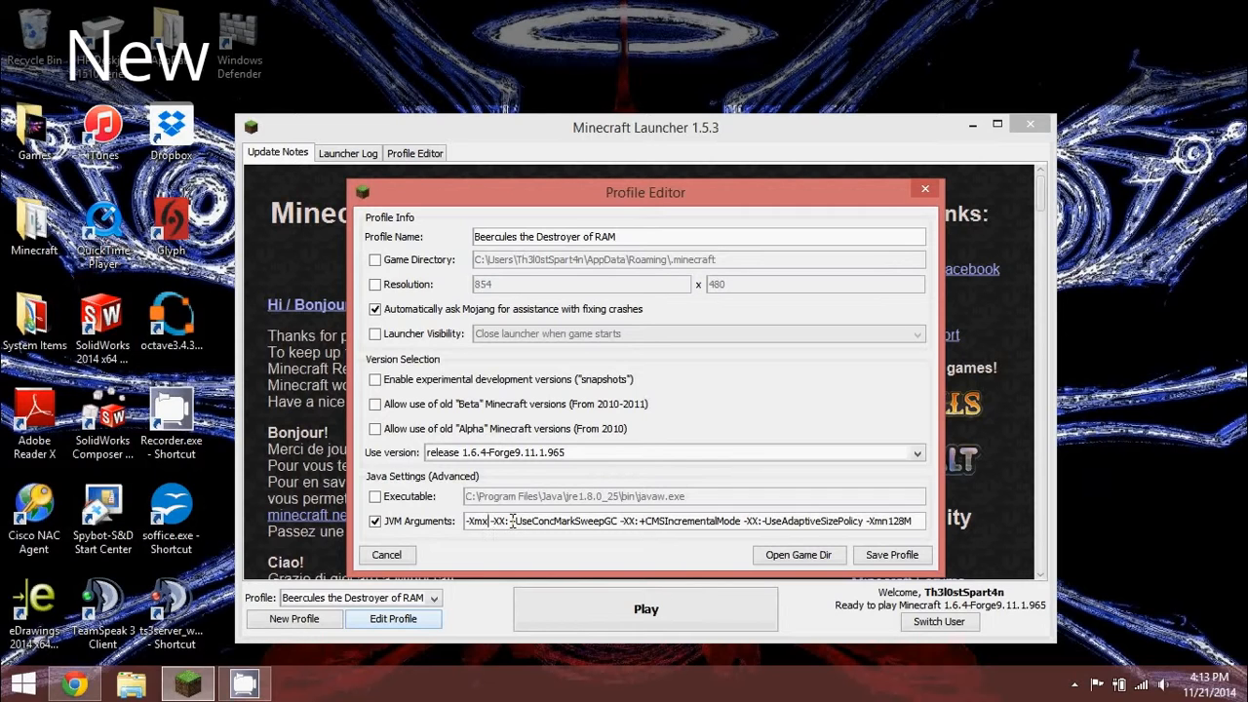
text(1)
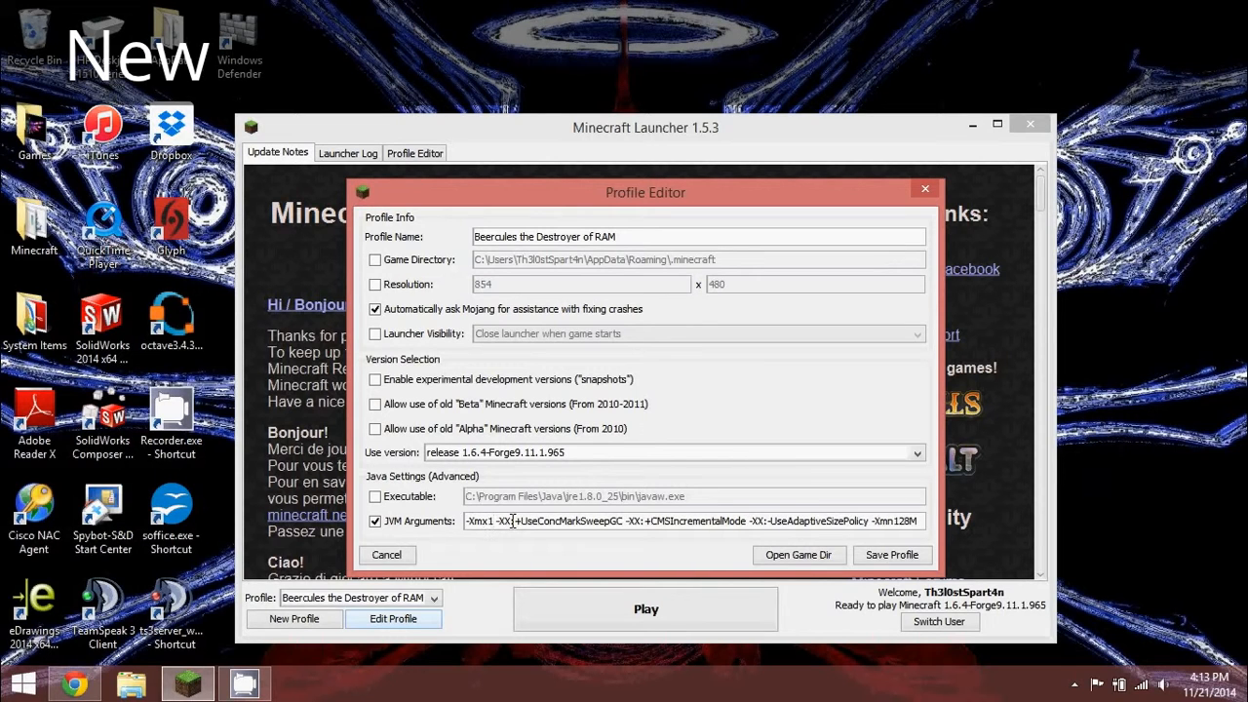
text(500)
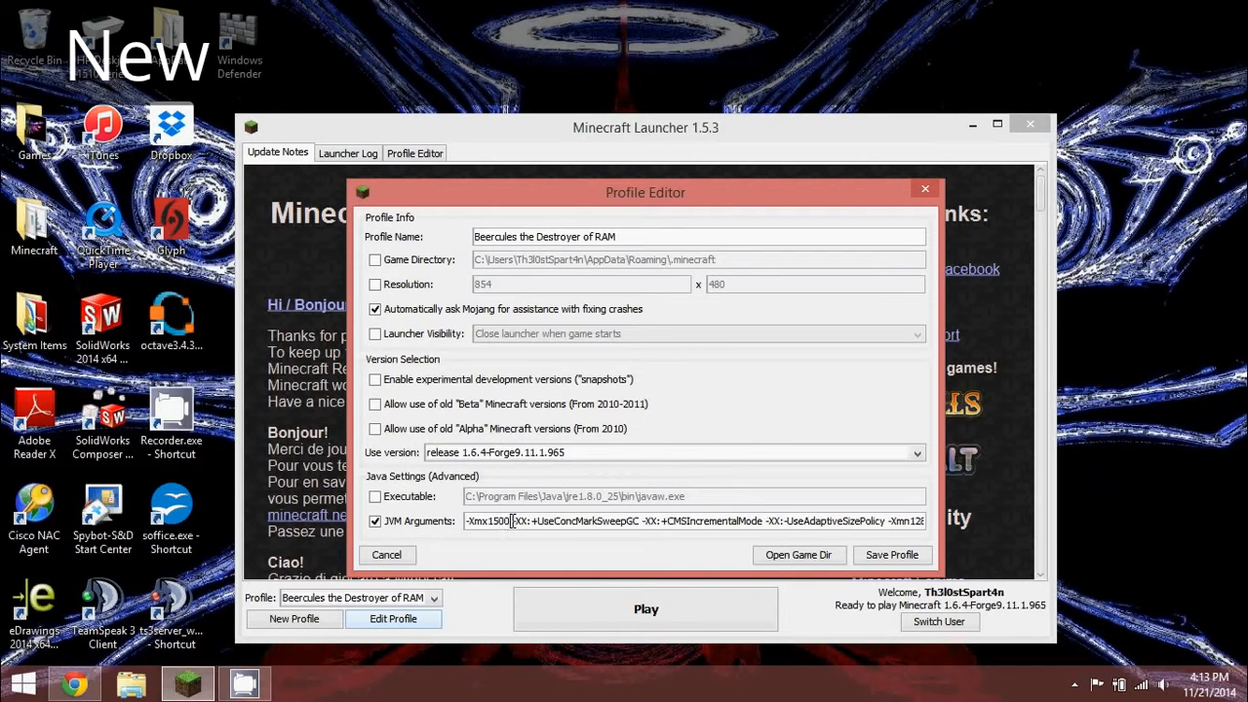
text(M)
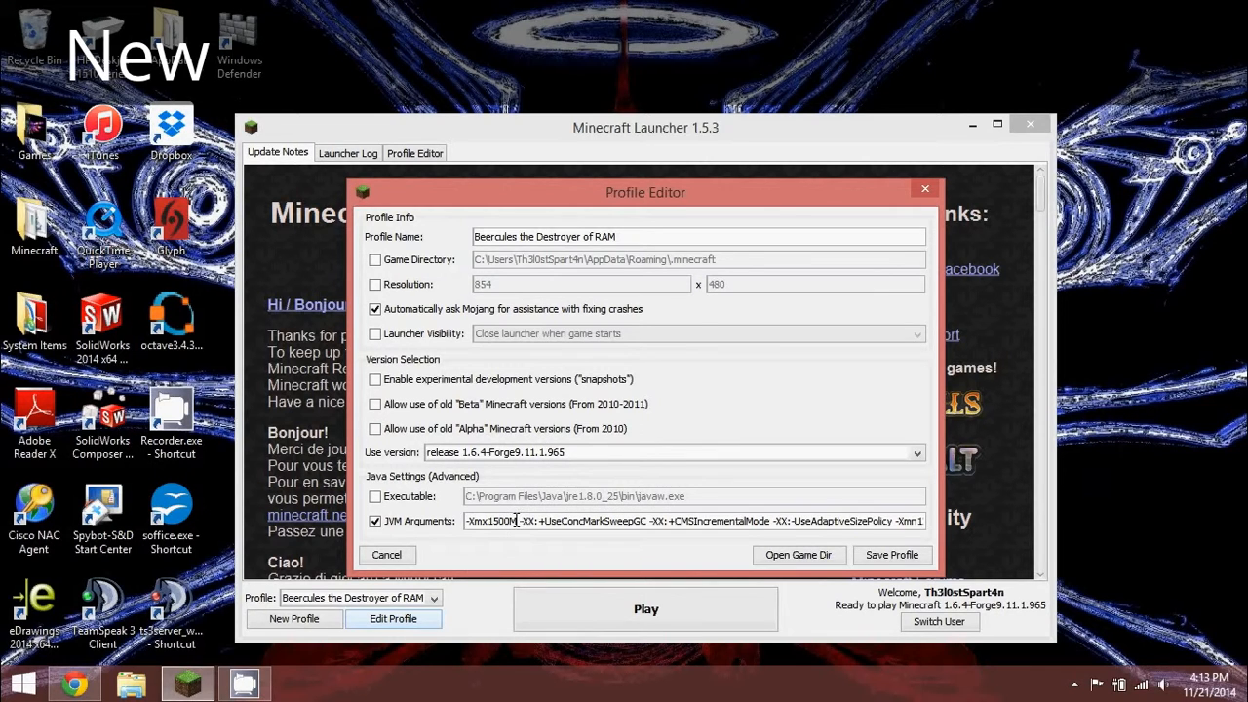
key(BackSpace)
key(BackSpace)
key(BackSpace)
key(BackSpace)
key(BackSpace)
text(3)
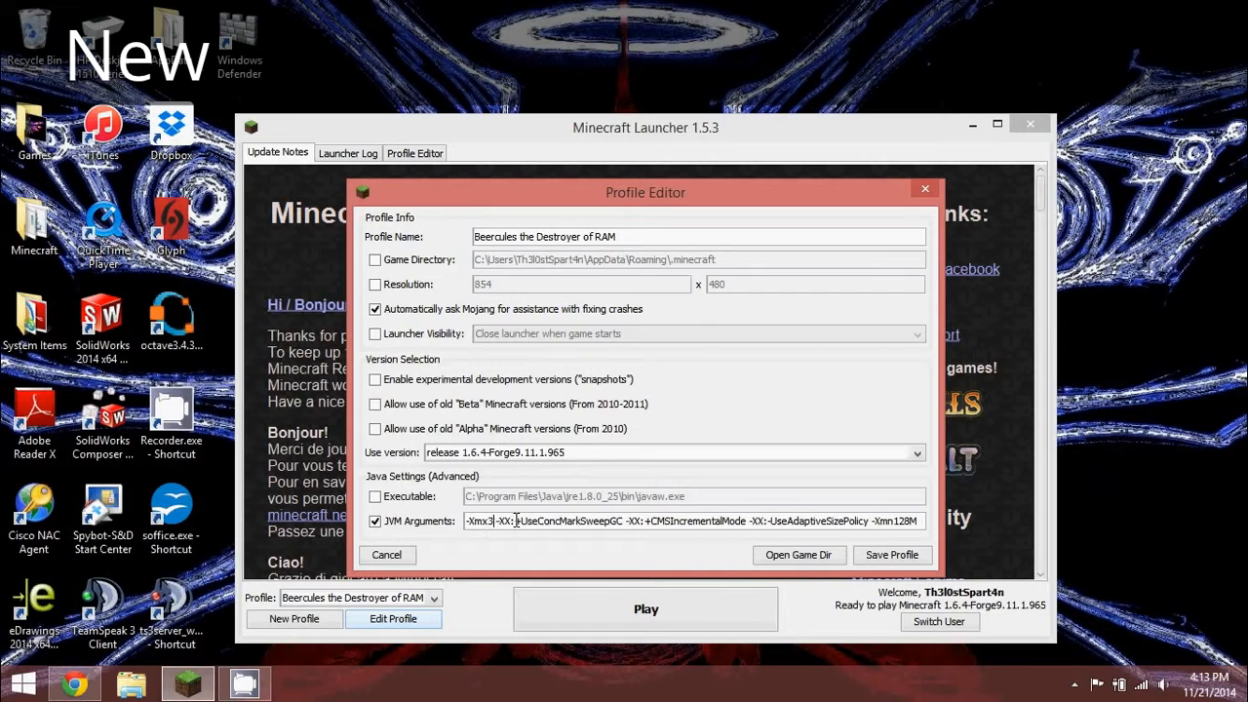
text(G)
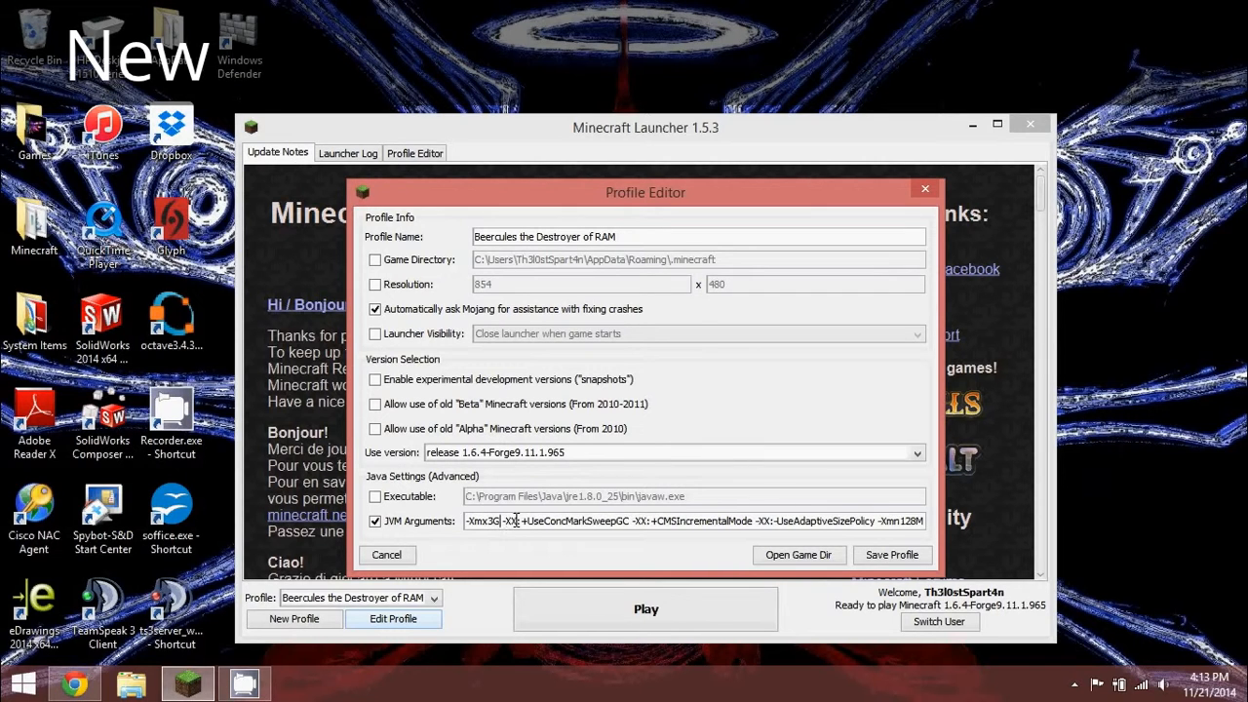
Change the -Xmn128M argument to -Xmn512M.
click(920, 521)
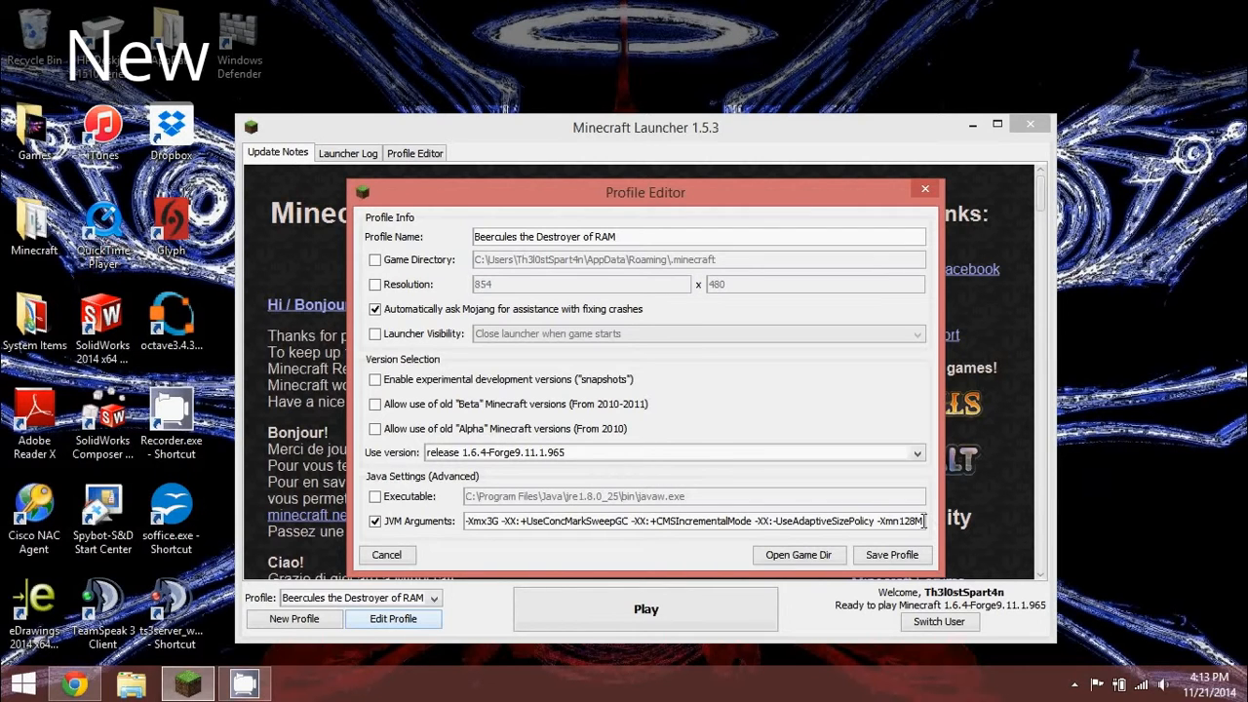
key(BackSpace)
key(BackSpace)
key(BackSpace)
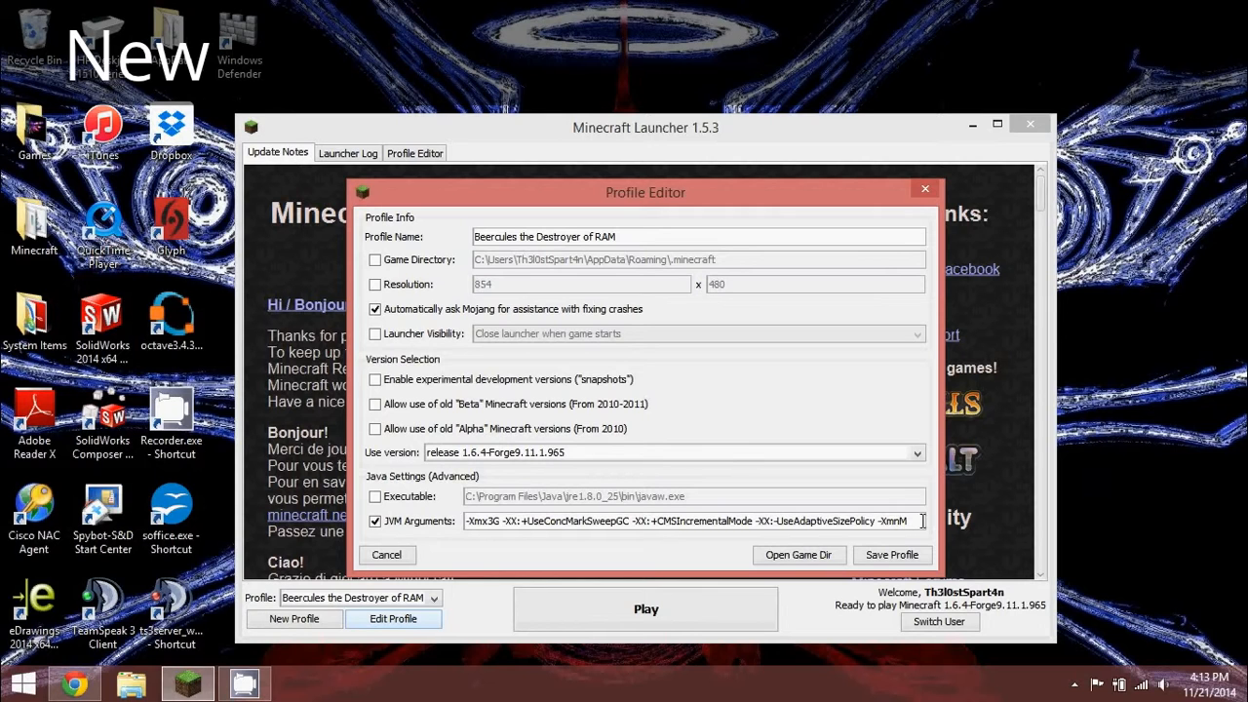
text(512)
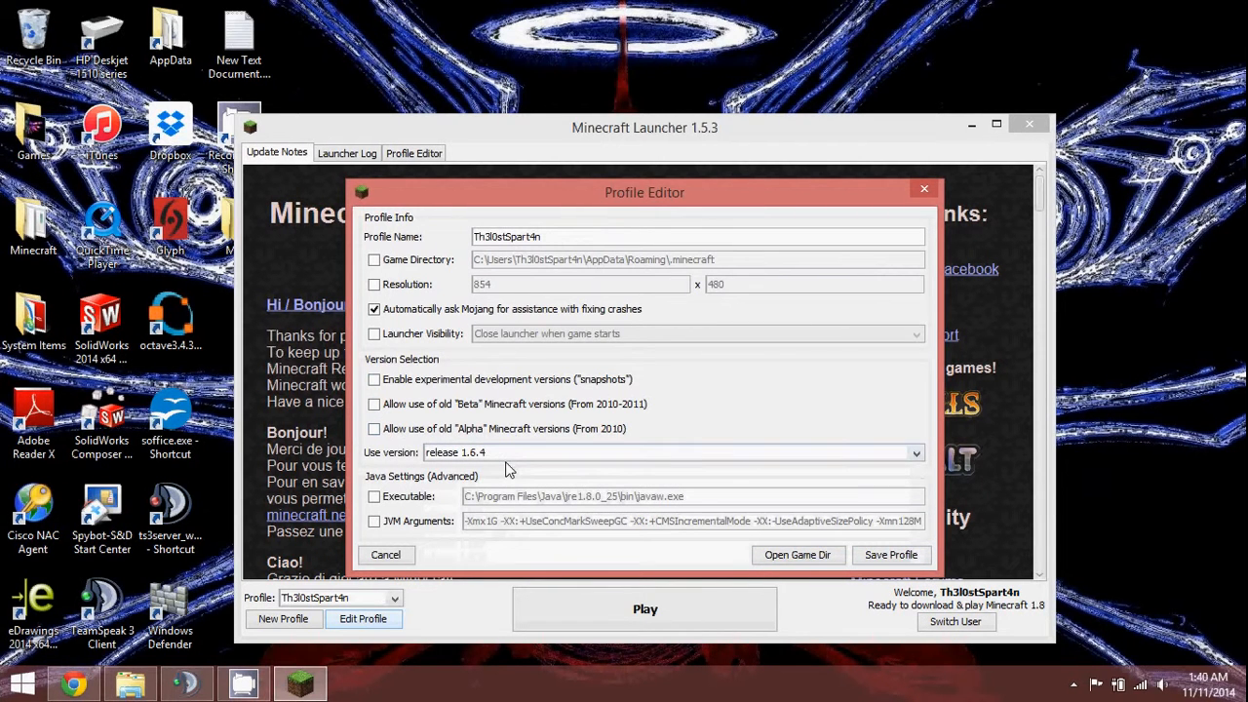
Set the launcher to hide and reopen when the game closes, save the profile, and play 1.6.4.
click(374, 334)
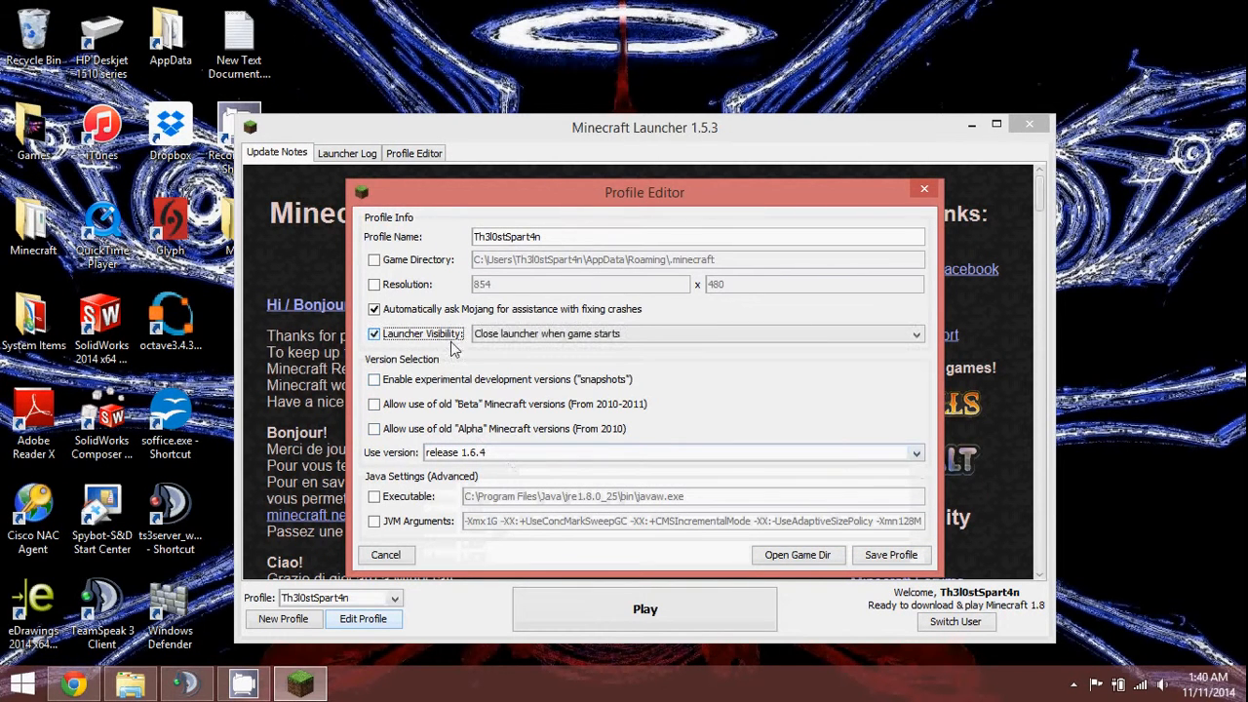
click(537, 339)
click(536, 337)
click(536, 336)
click(536, 337)
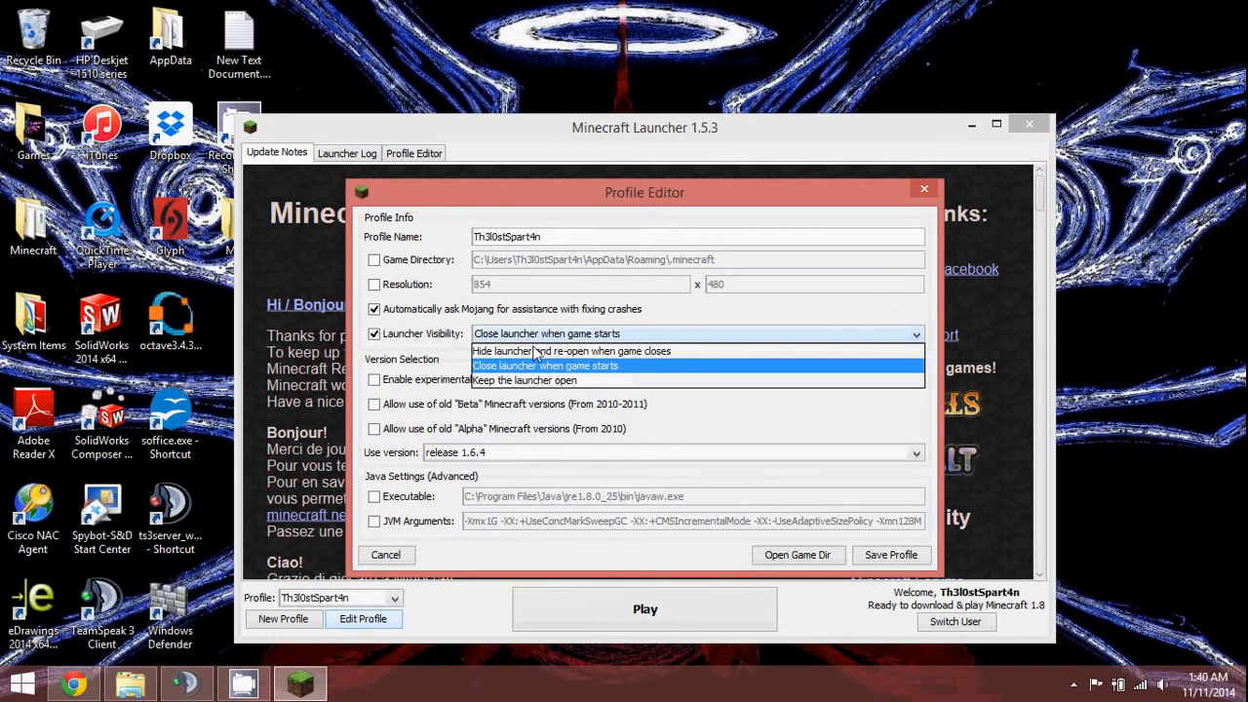
click(534, 353)
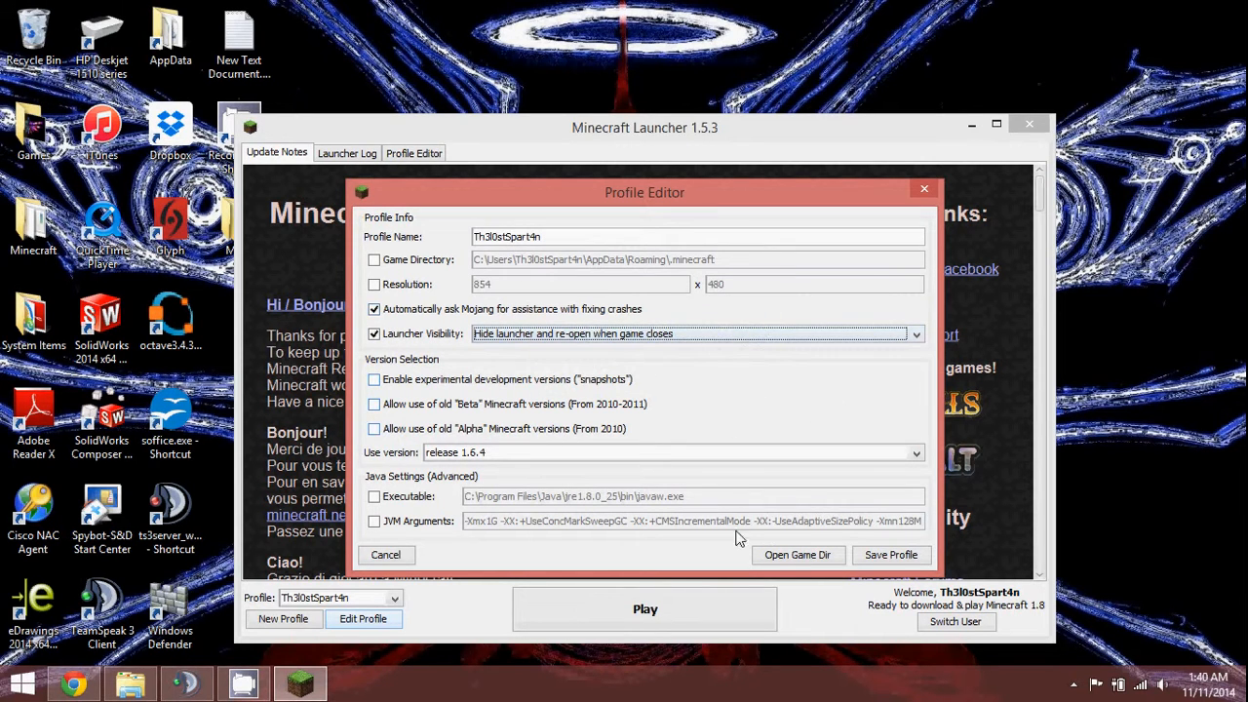
click(883, 555)
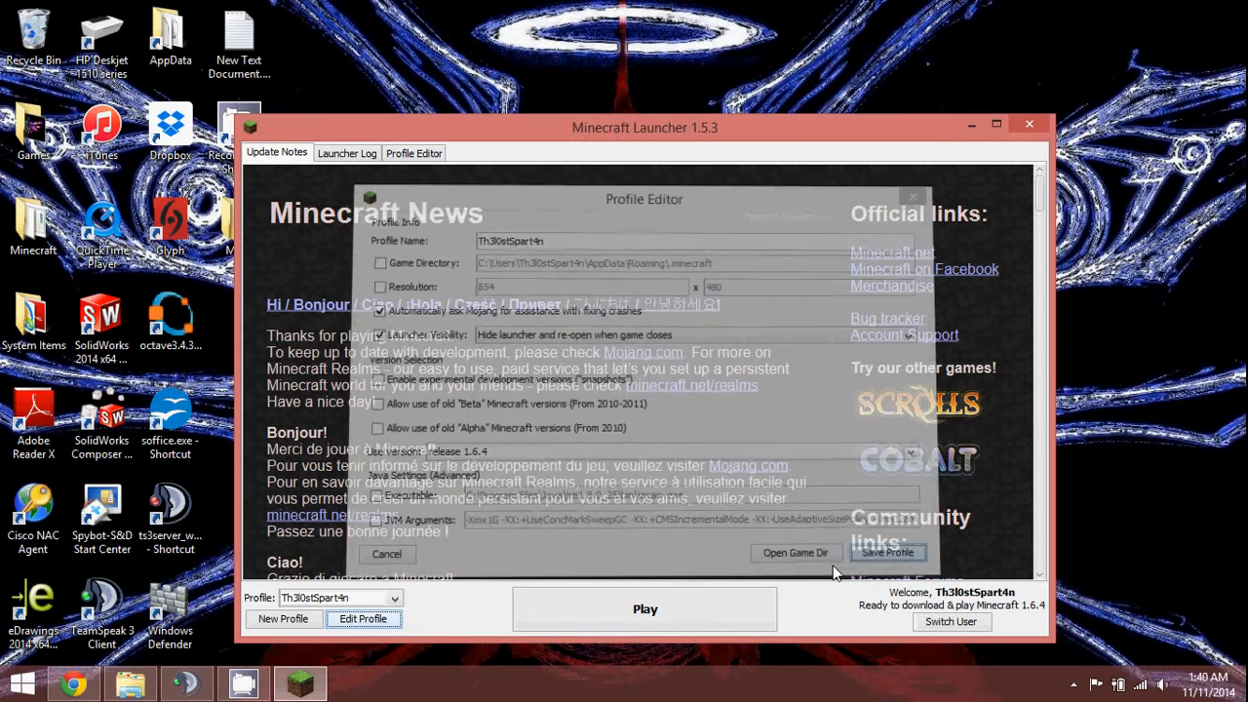
click(664, 612)
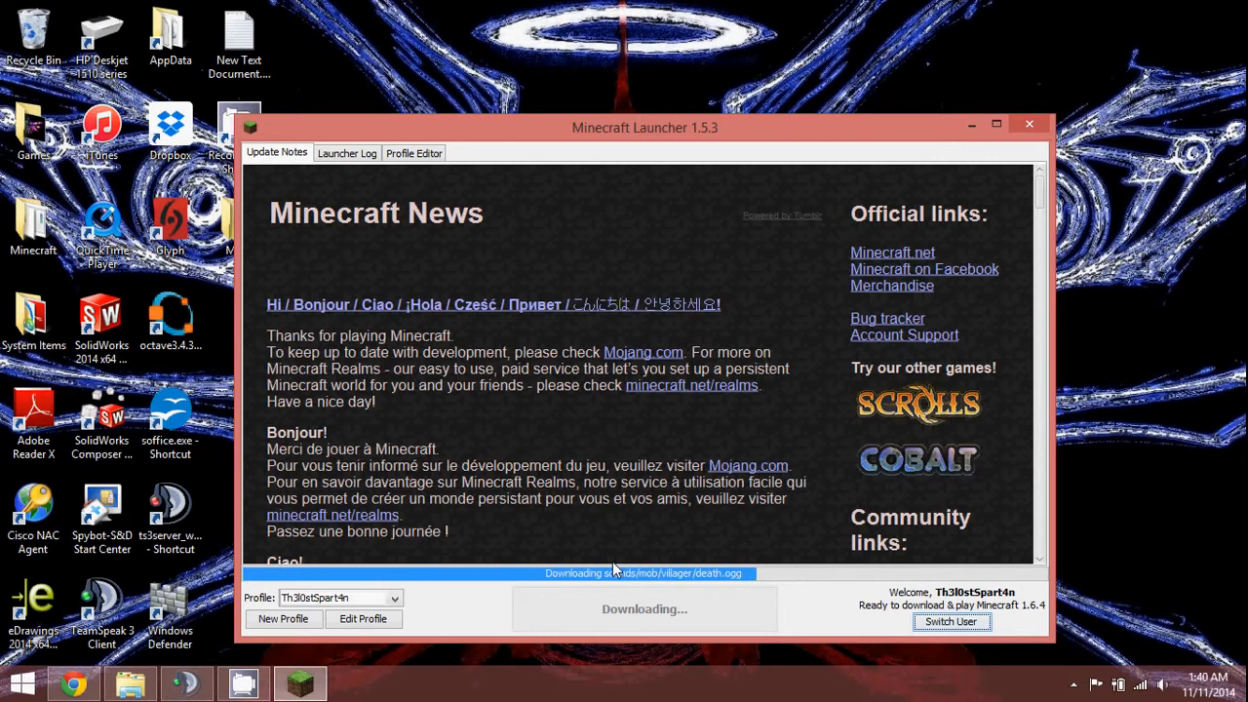
Restore the launcher, wait for the 1.6.4 title screen, quit the game and close the launcher.
click(243, 685)
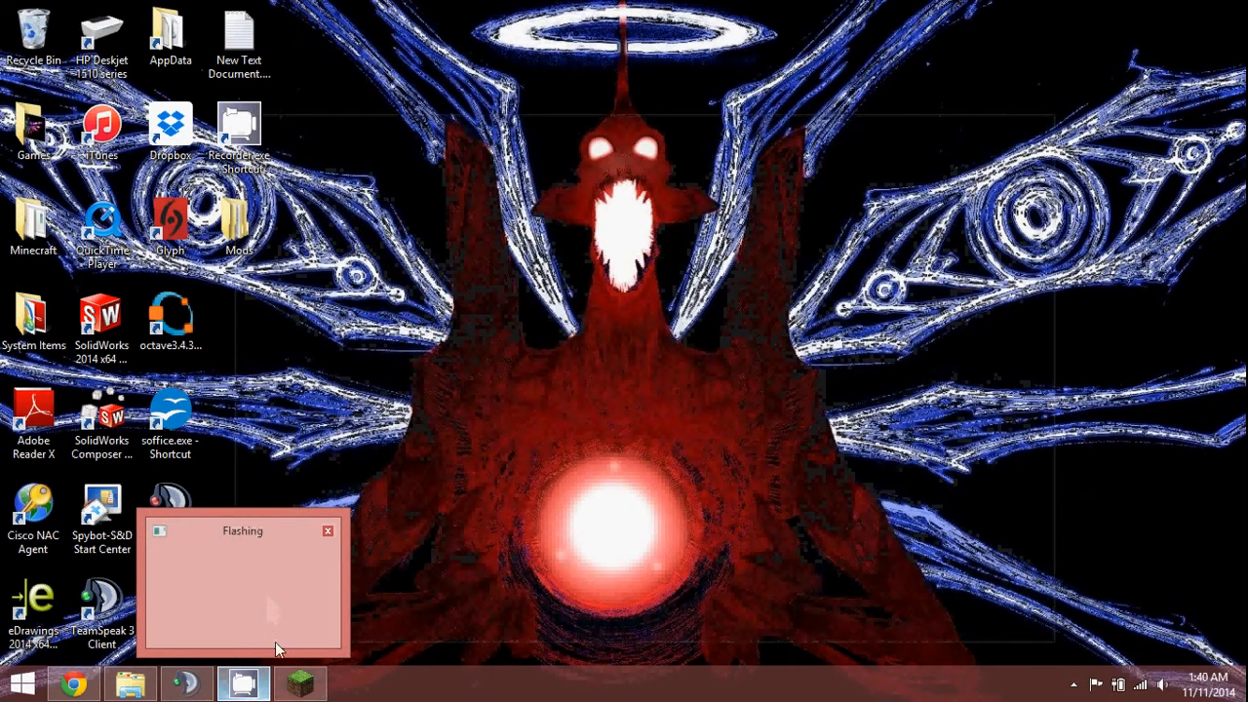
click(301, 684)
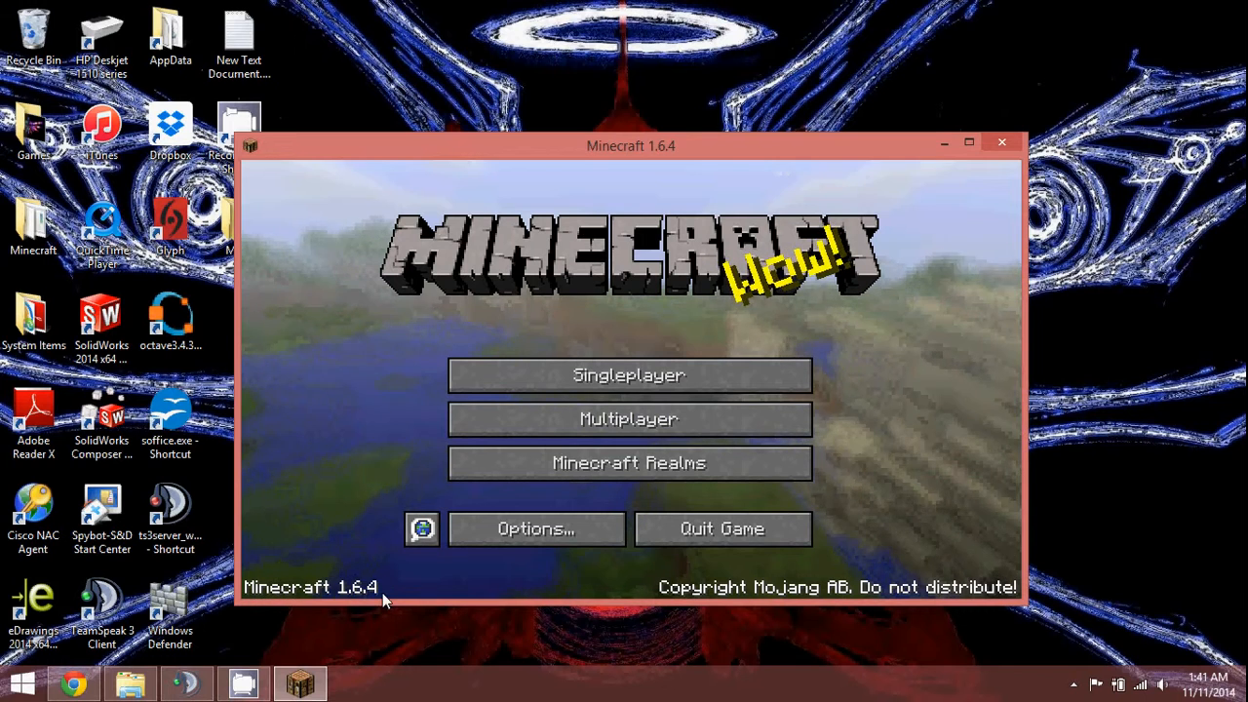
click(745, 528)
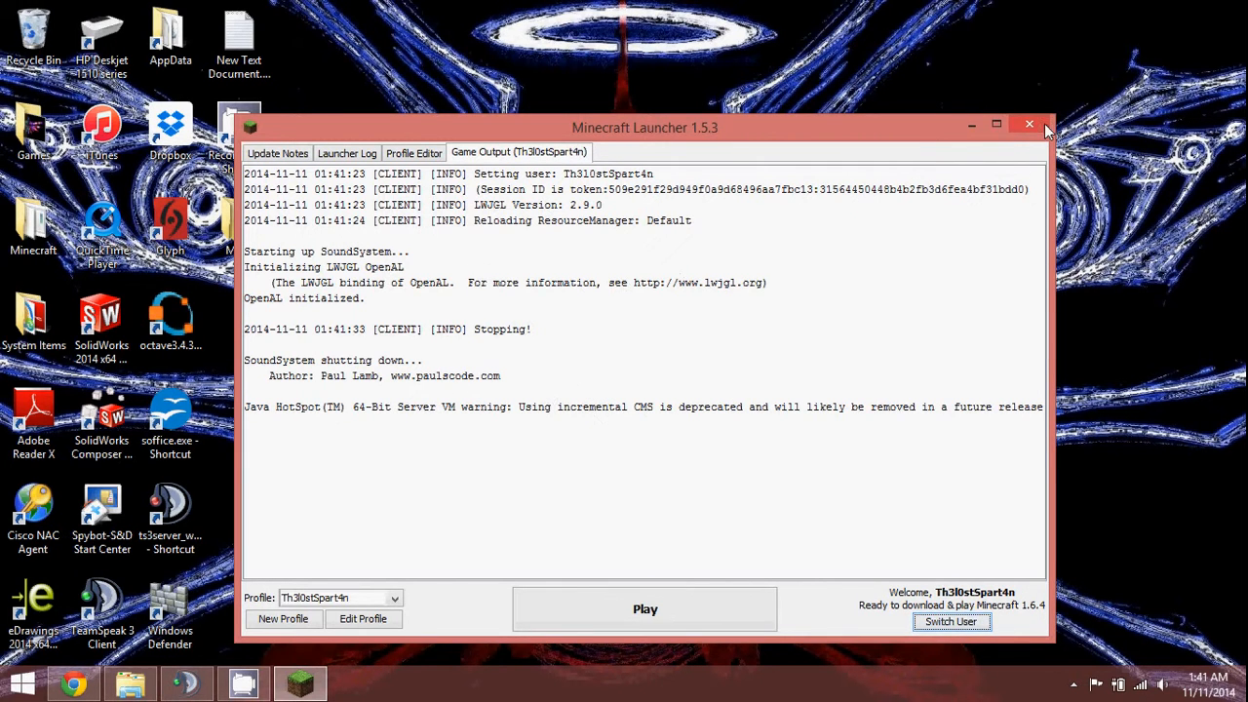
click(1044, 128)
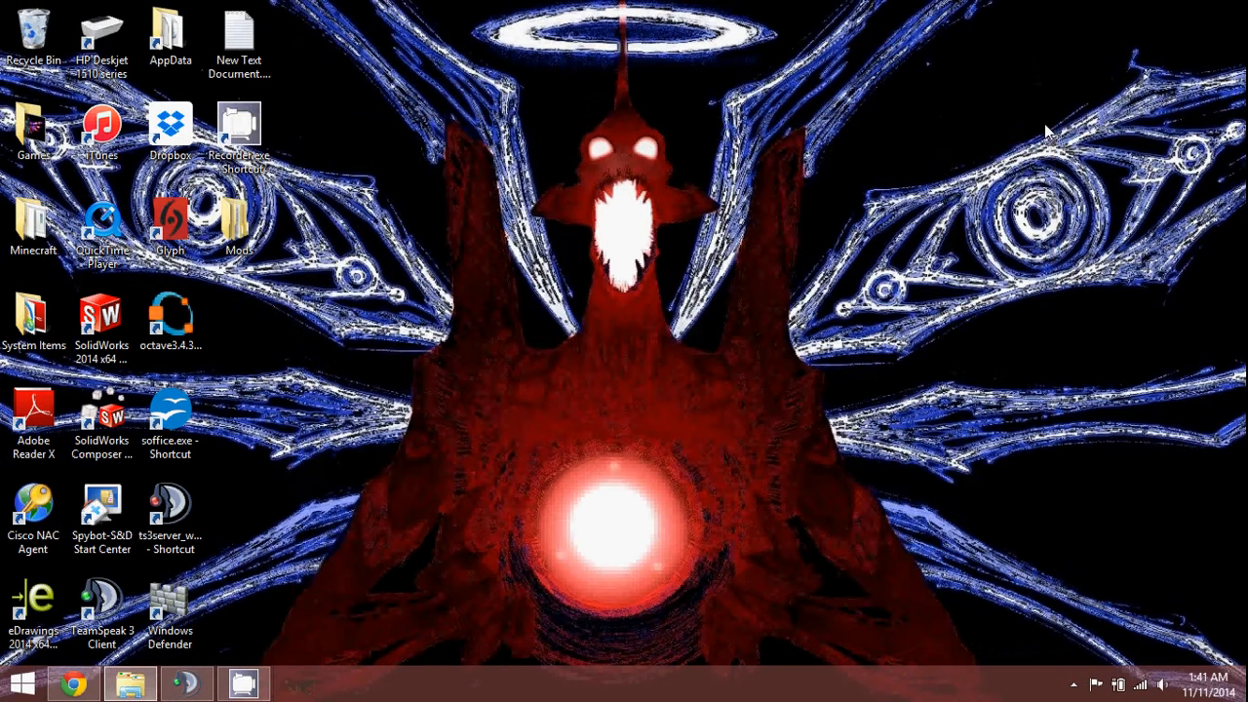
Switch Chrome to the Forge Downloads tab and highlight the 1.6.4-Recommended 9.11.1.965 row.
click(73, 684)
click(263, 11)
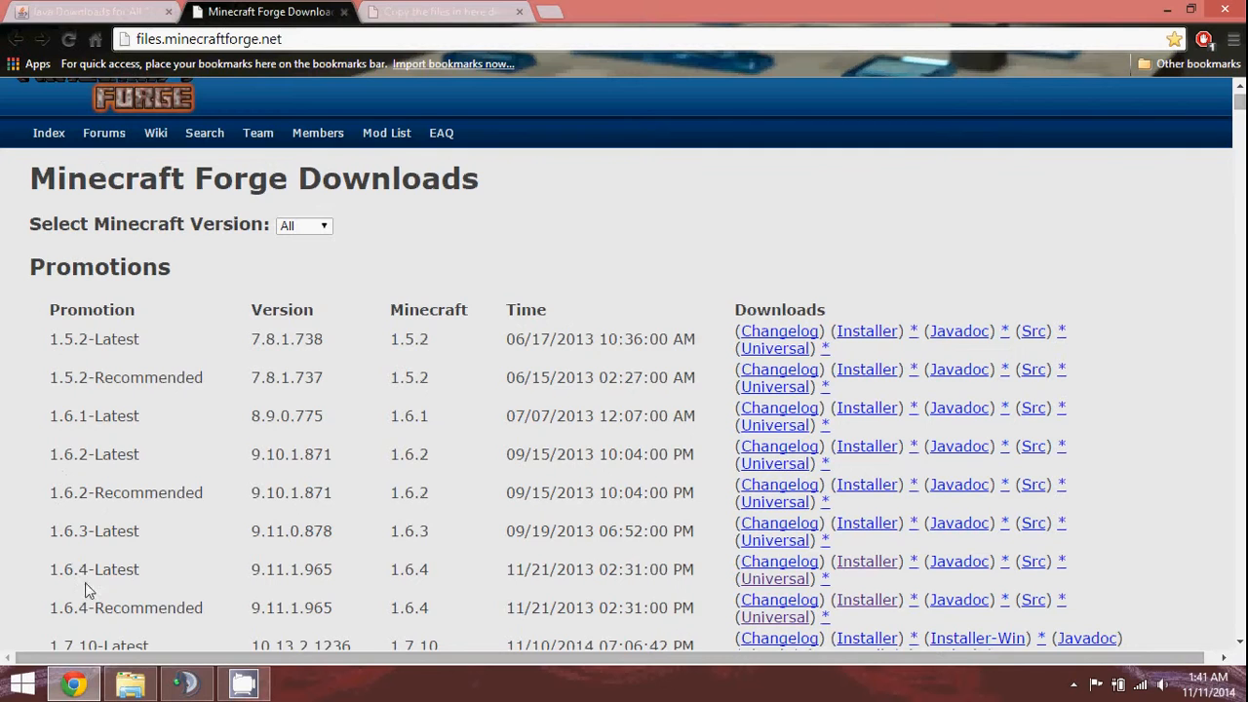
drag(49, 609, 877, 610)
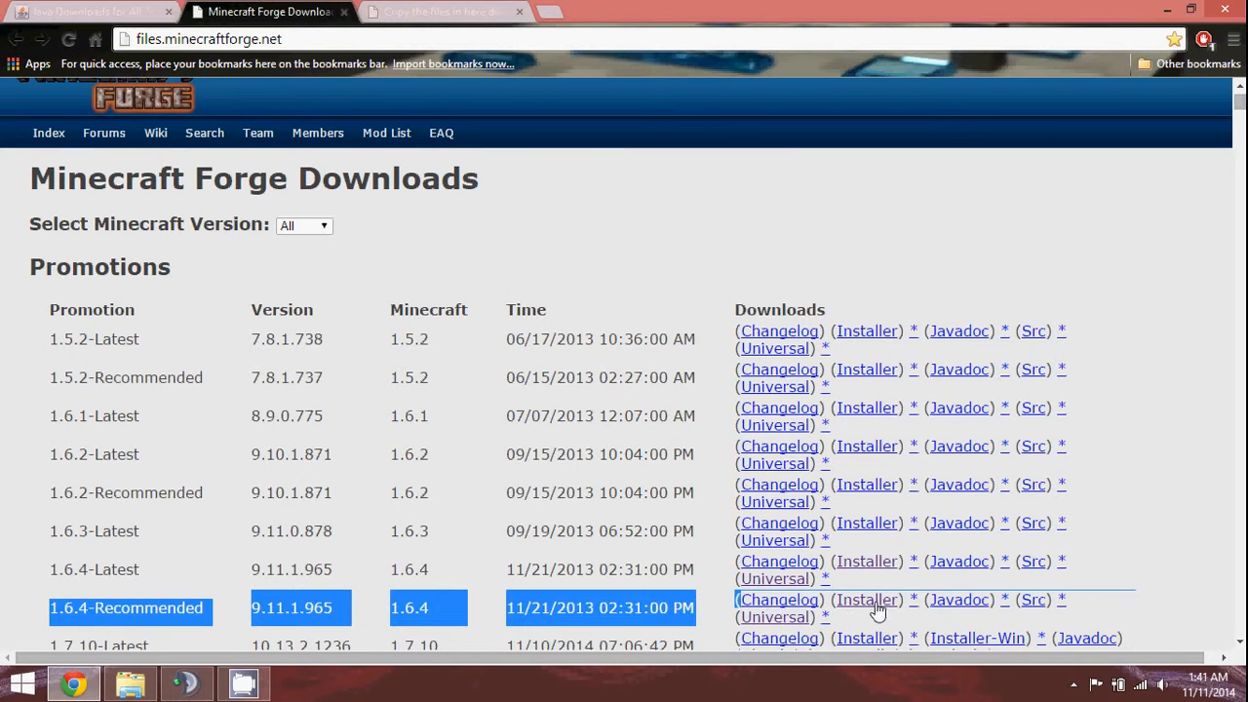
Open the Forge 1.6.4 jar from Downloads with Java to launch the 9.11.1.965 installer.
click(151, 666)
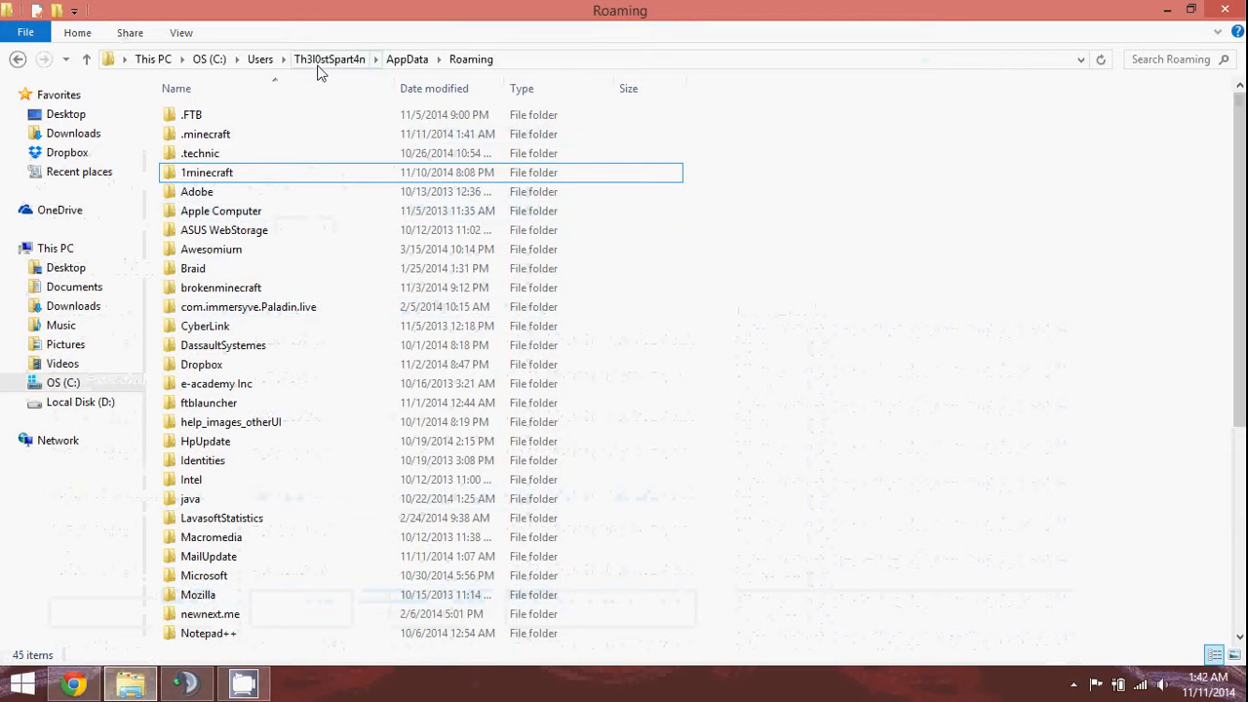
click(75, 307)
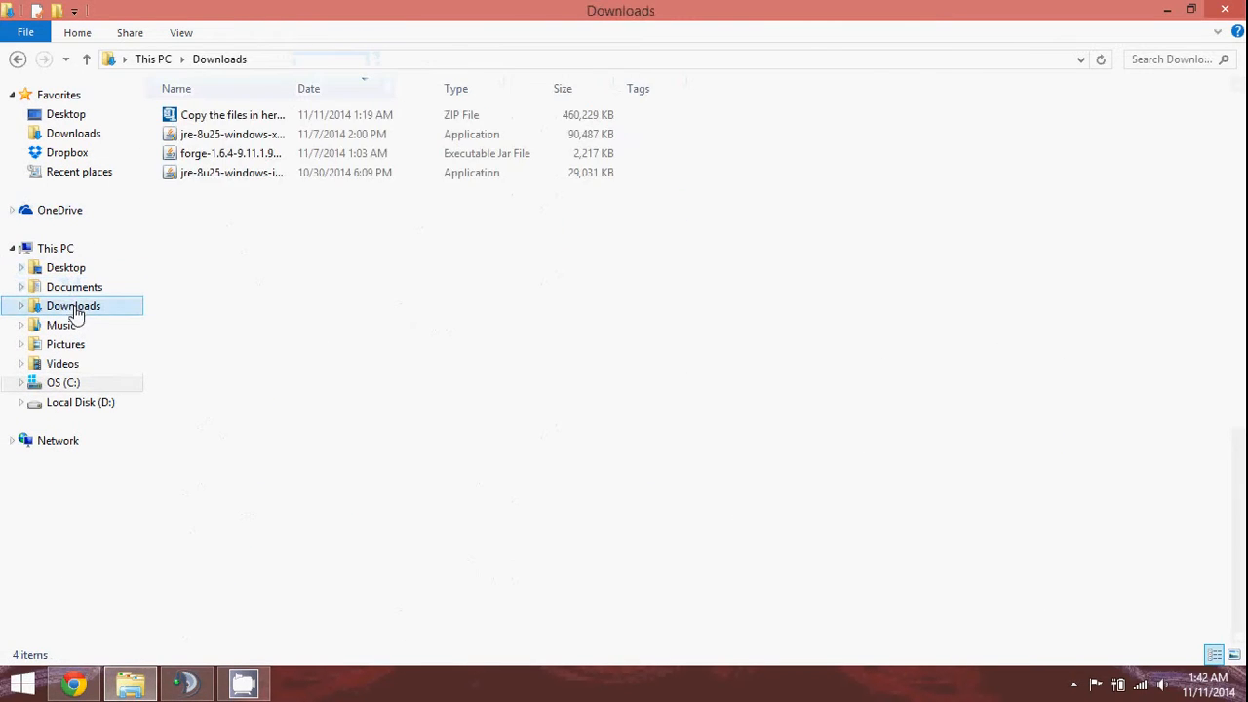
click(216, 163)
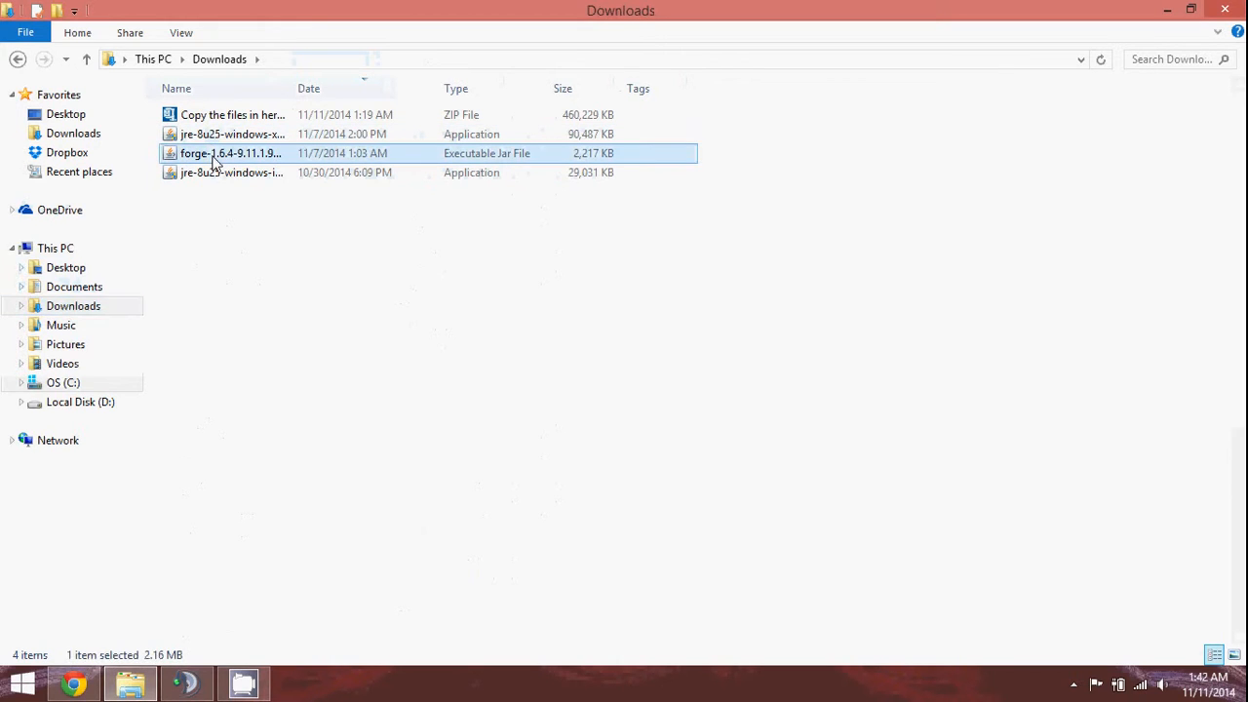
click(265, 217)
click(261, 159)
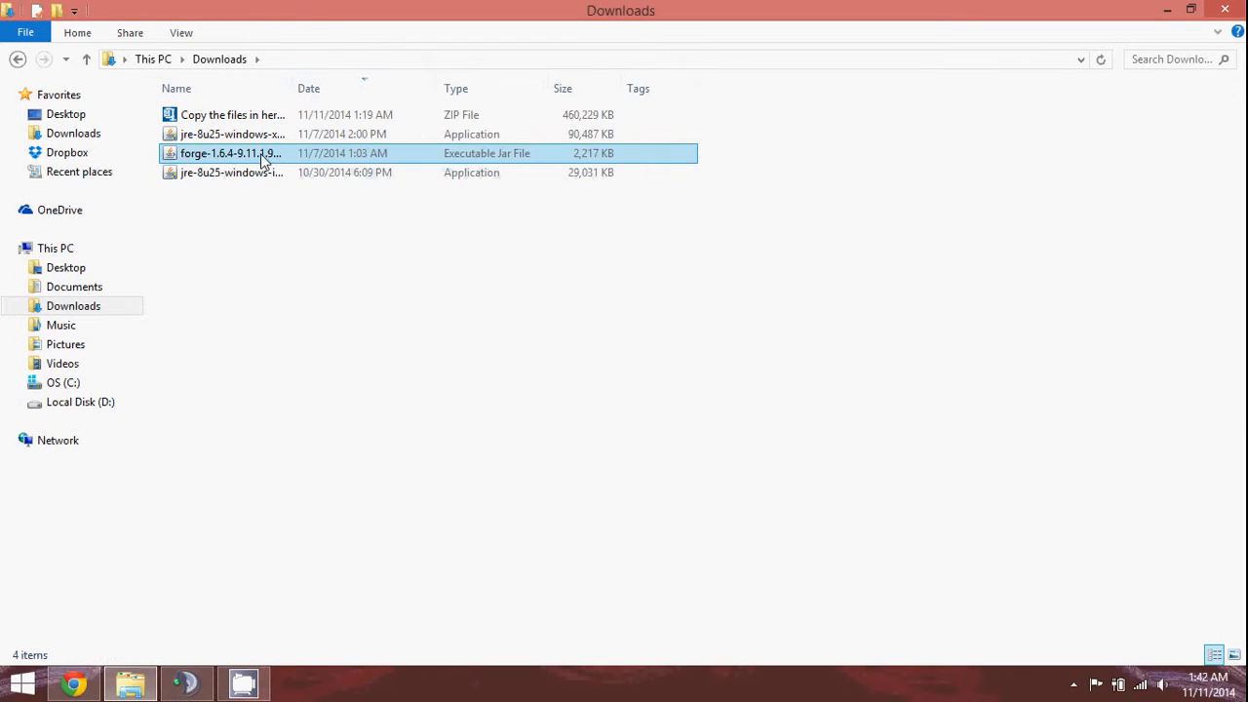
right_click(264, 160)
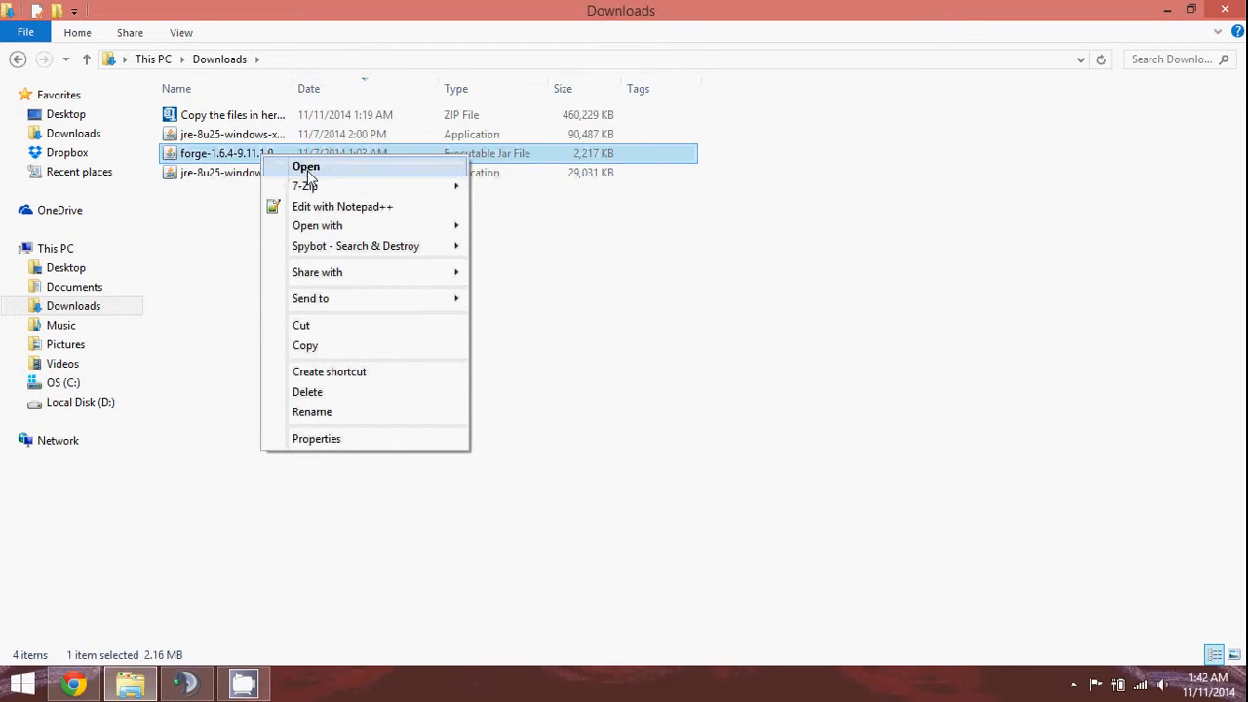
mouse_move(367, 224)
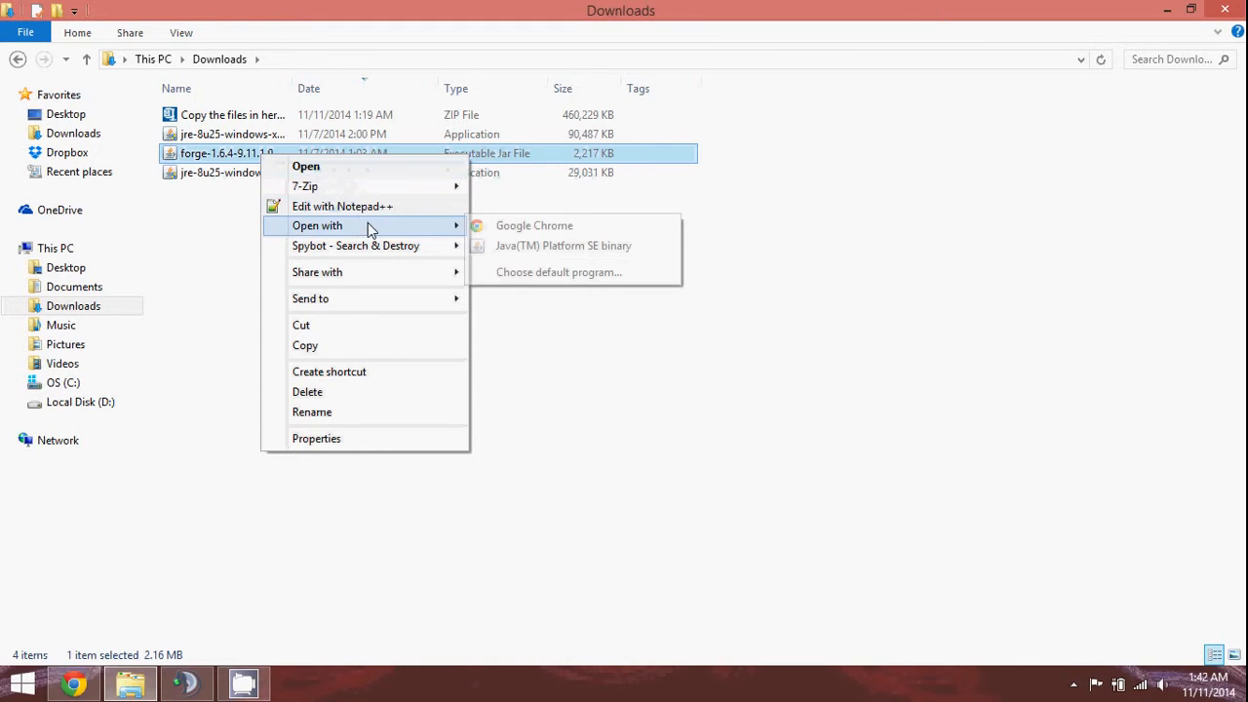
click(539, 247)
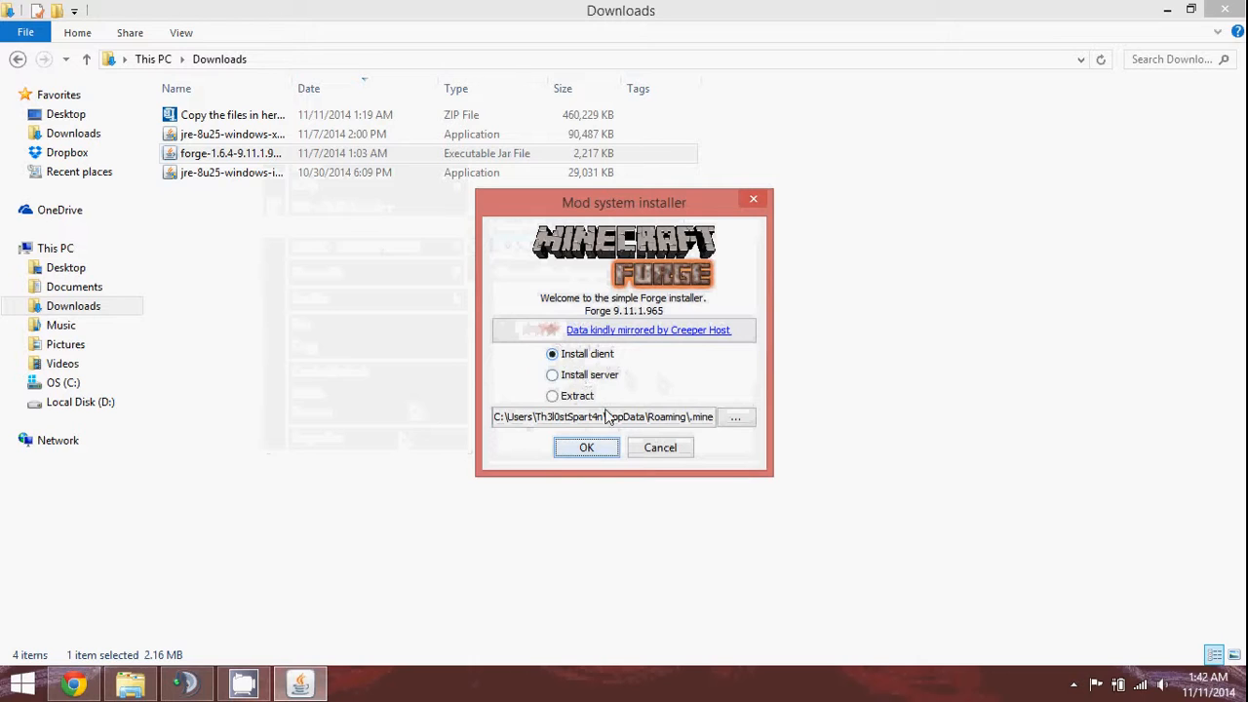
Install the Forge 9.11.1.965 client with default settings and dismiss the completion message.
click(602, 449)
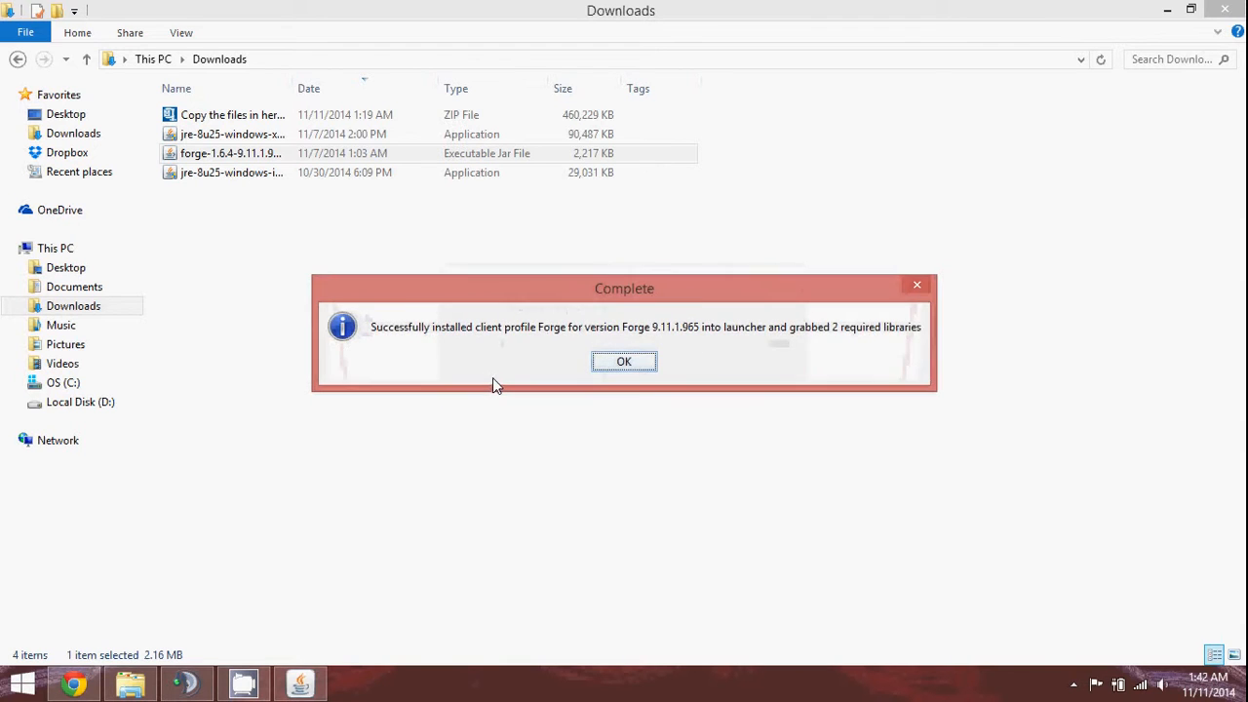
click(624, 364)
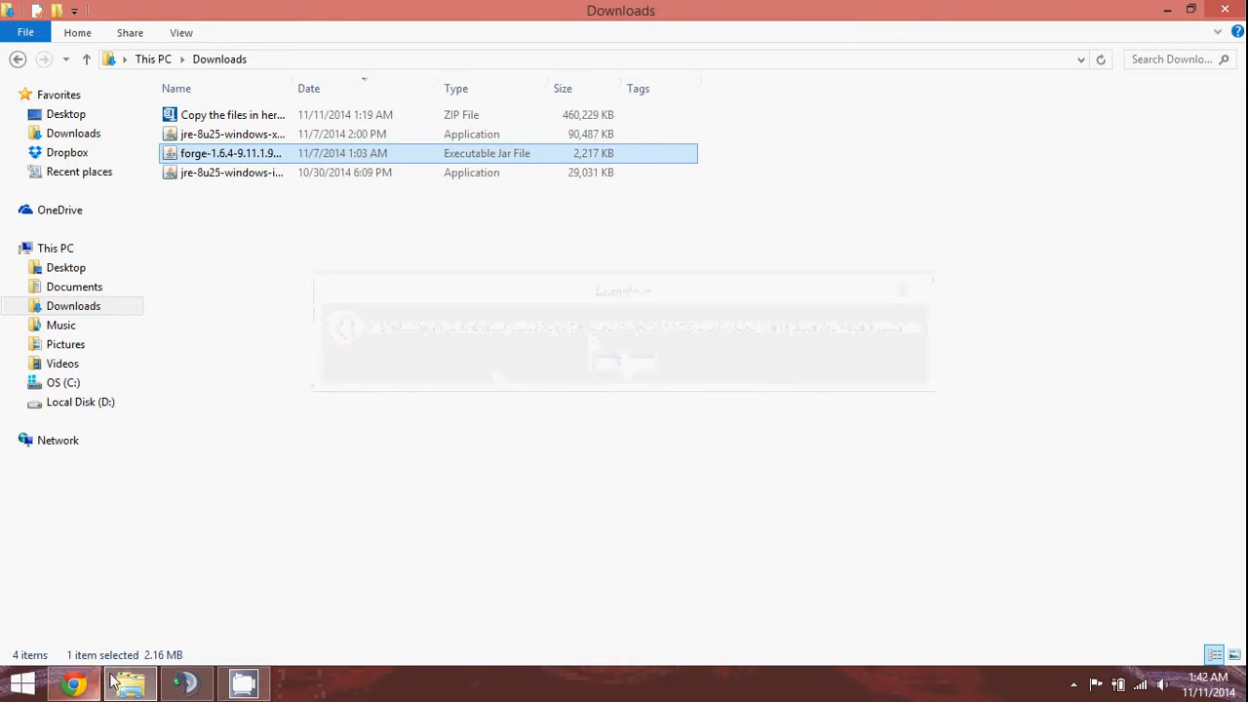
click(73, 684)
Browse to .minecraft\versions to confirm the 1.6.4-Forge9.11.1.965 folder, then return to Roaming.
key(alt+Tab)
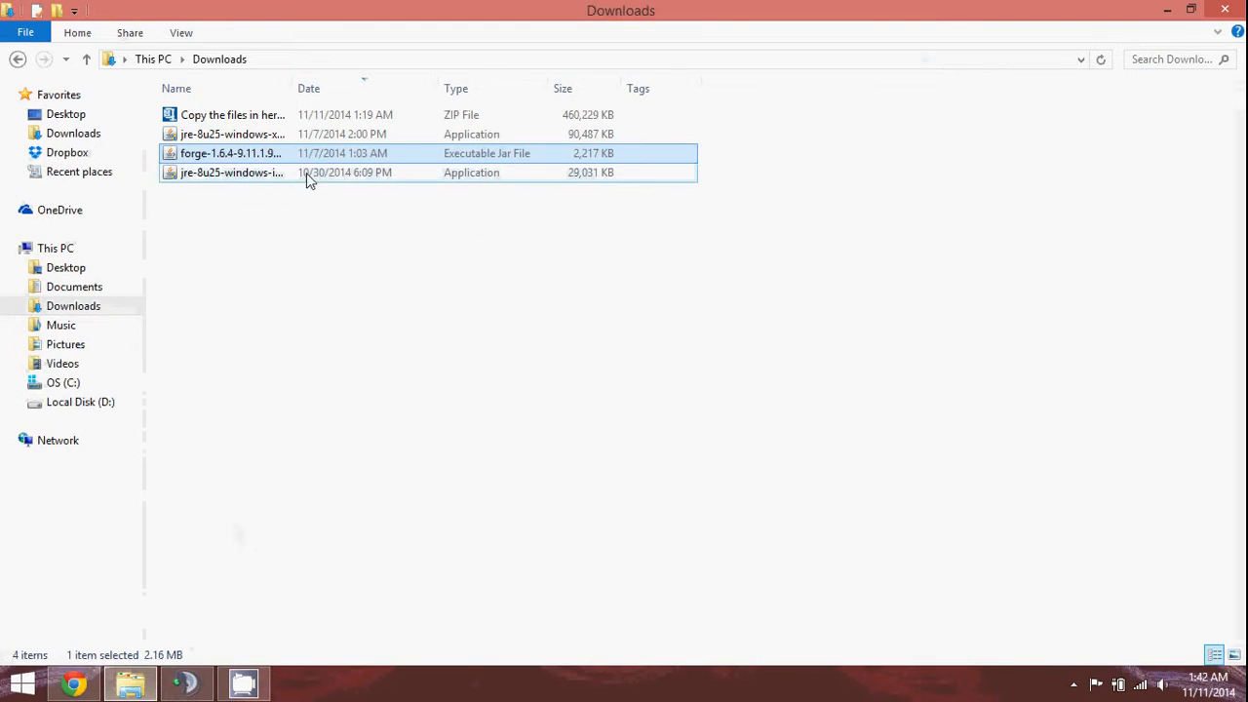
click(84, 385)
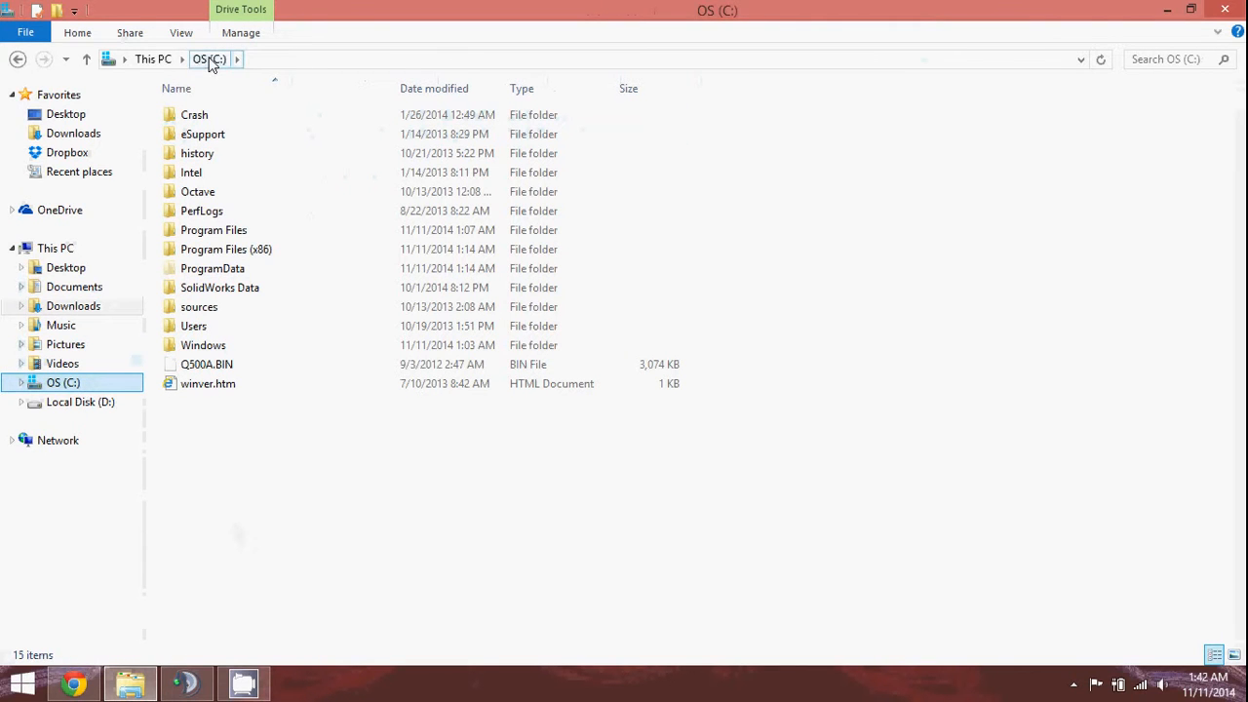
double_click(213, 327)
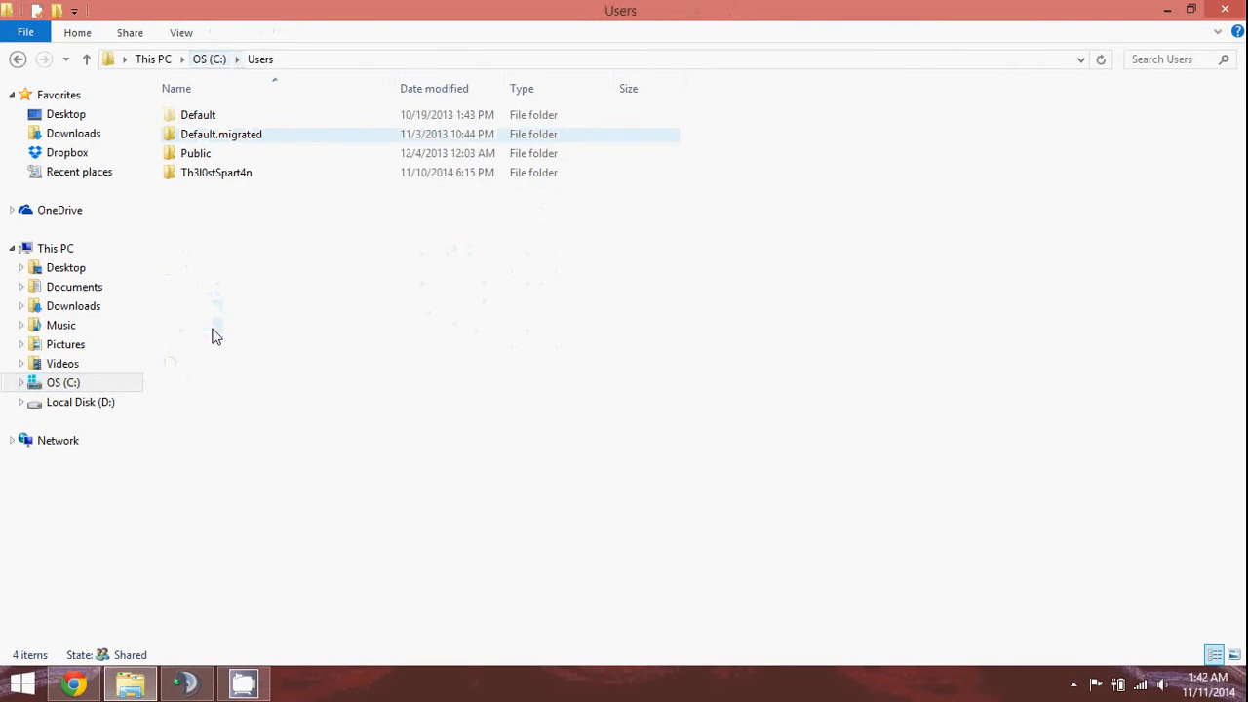
double_click(237, 173)
double_click(228, 198)
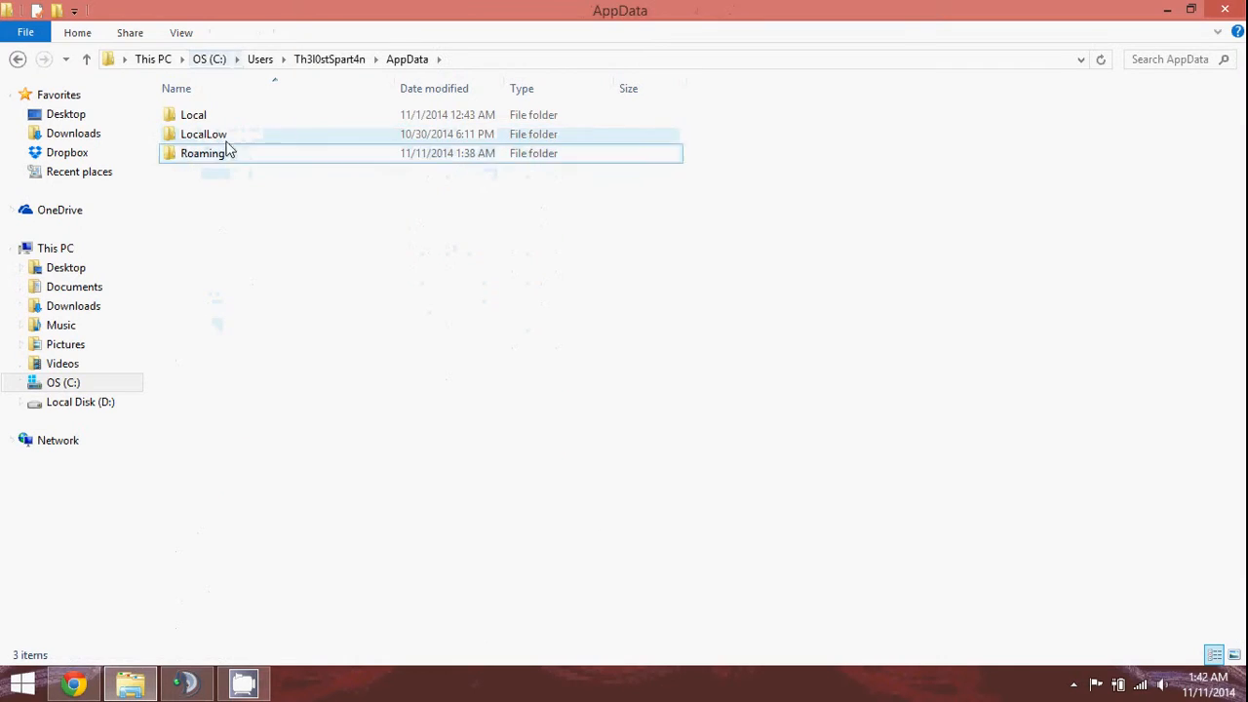
double_click(226, 153)
double_click(225, 137)
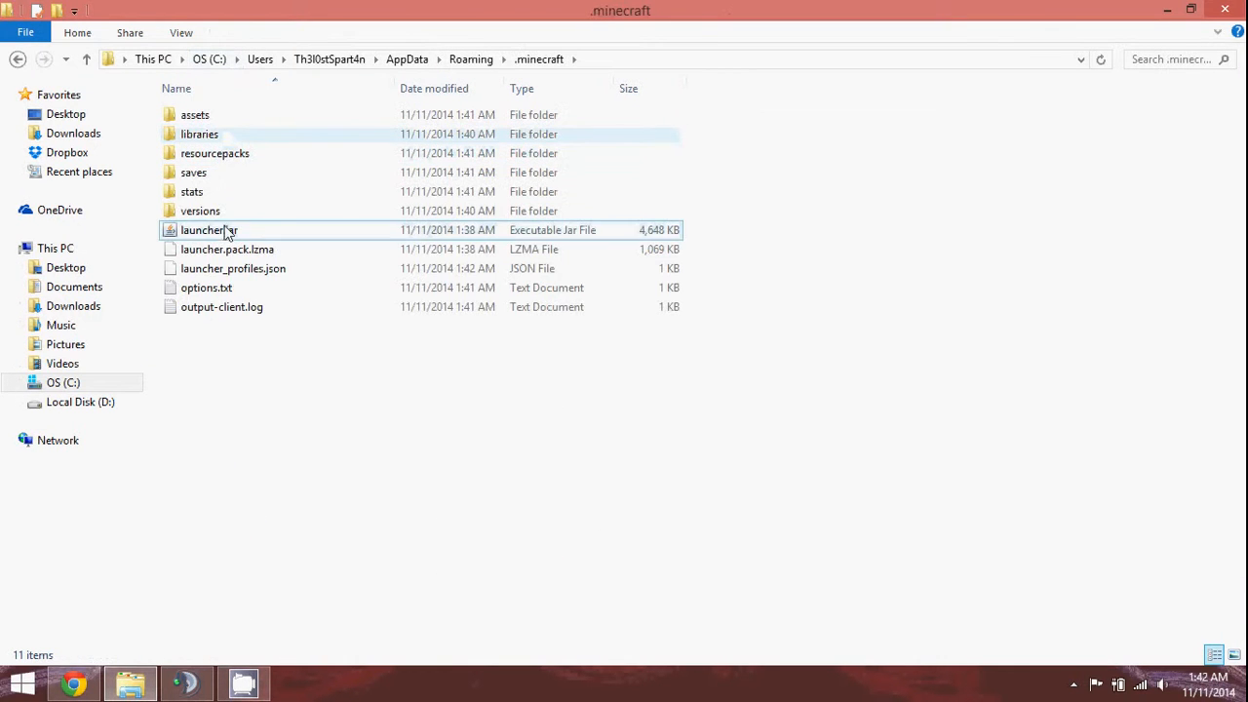
double_click(224, 213)
click(231, 142)
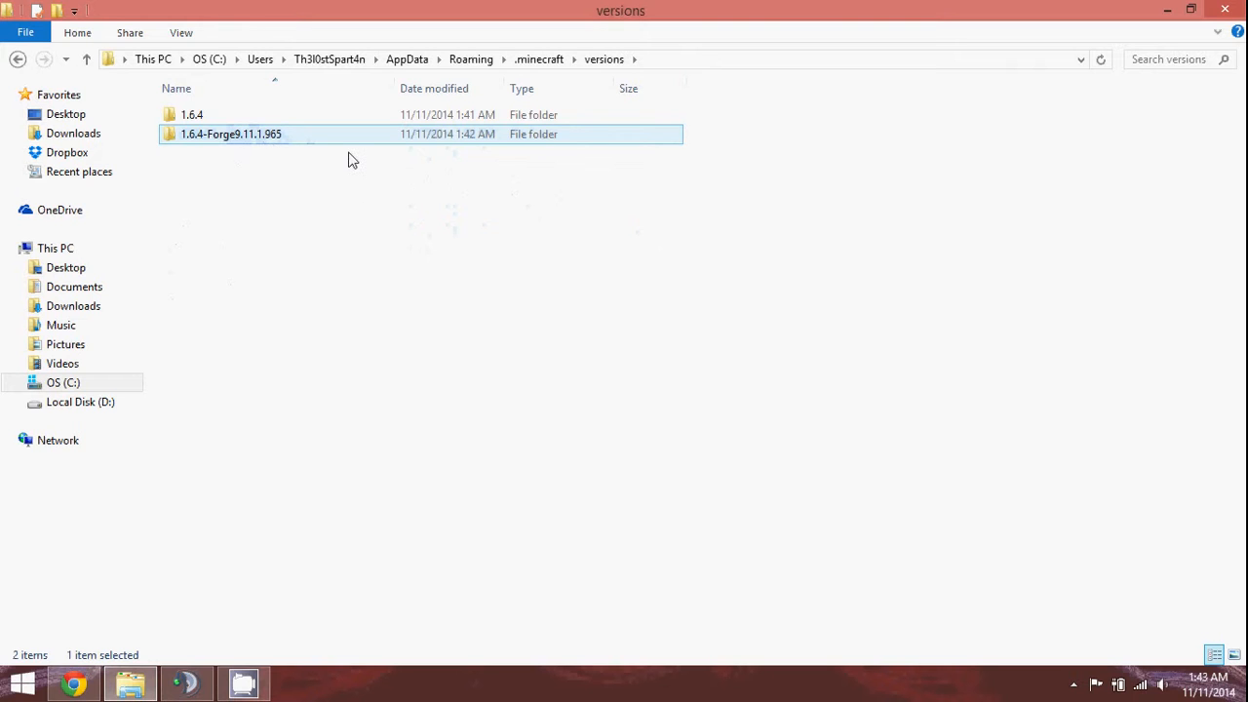
click(17, 59)
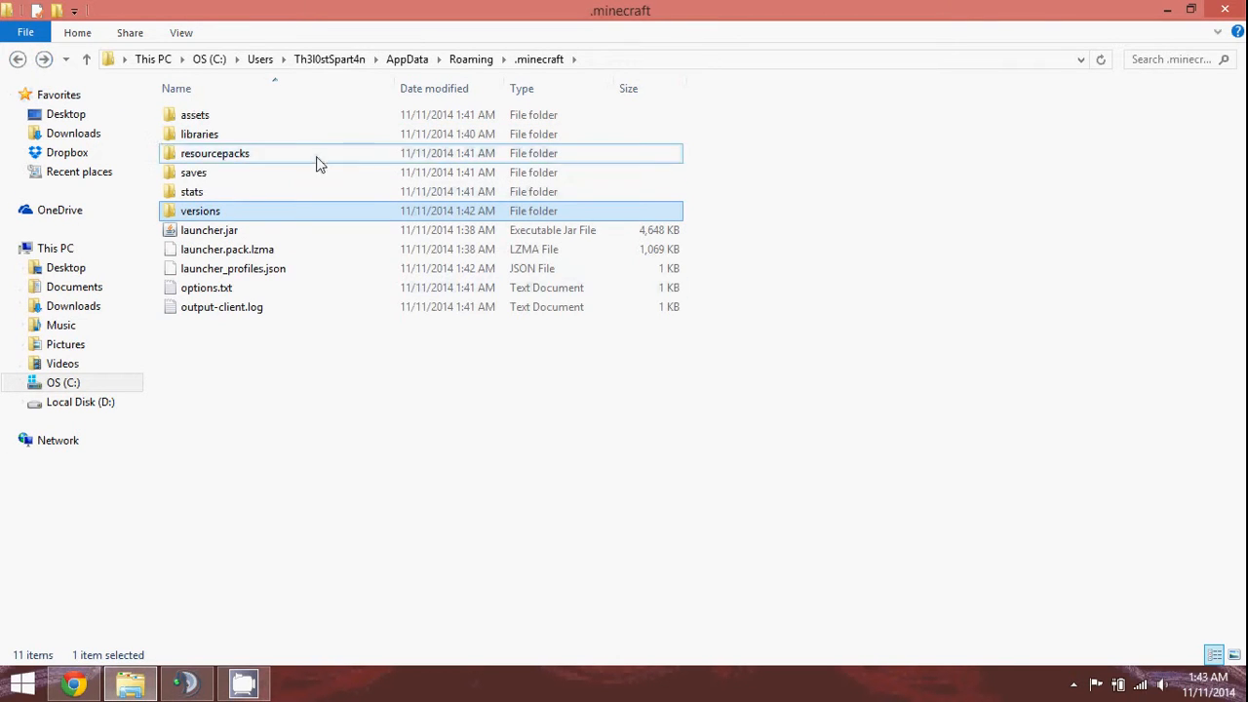
click(474, 60)
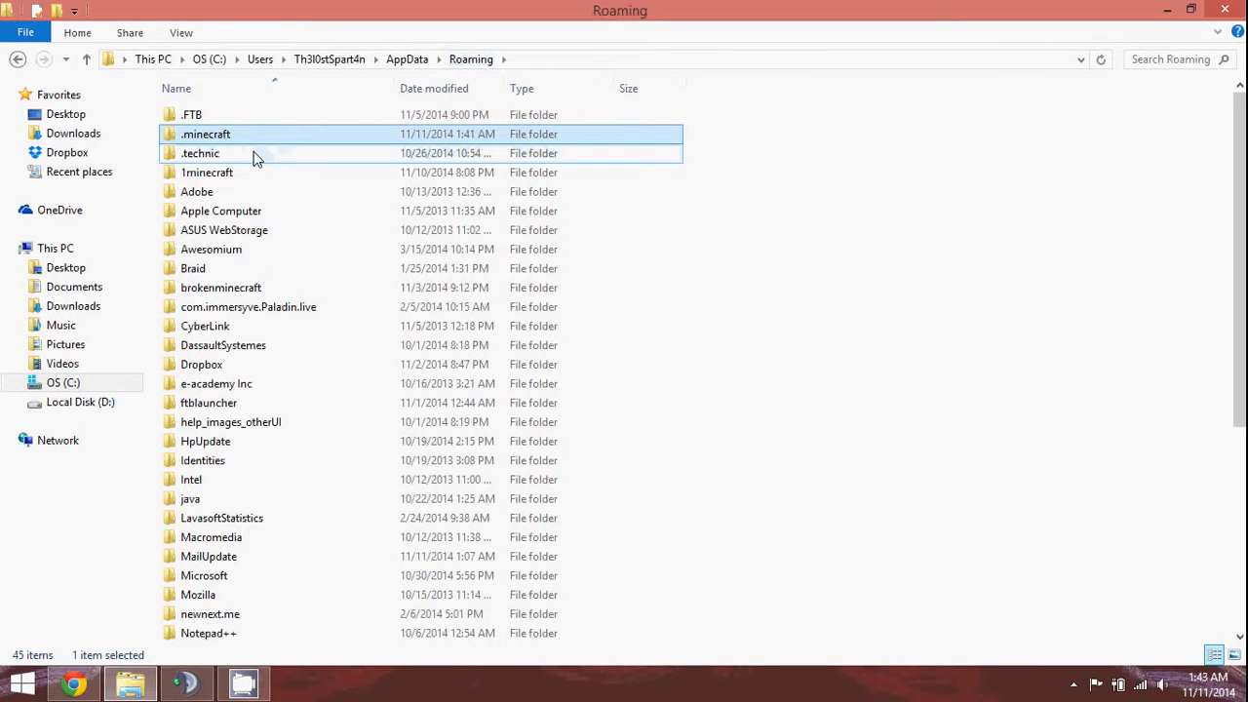
Open the old 1minecraft folder, scroll through its contents, and dismiss the TeamSpeak poke.
double_click(238, 173)
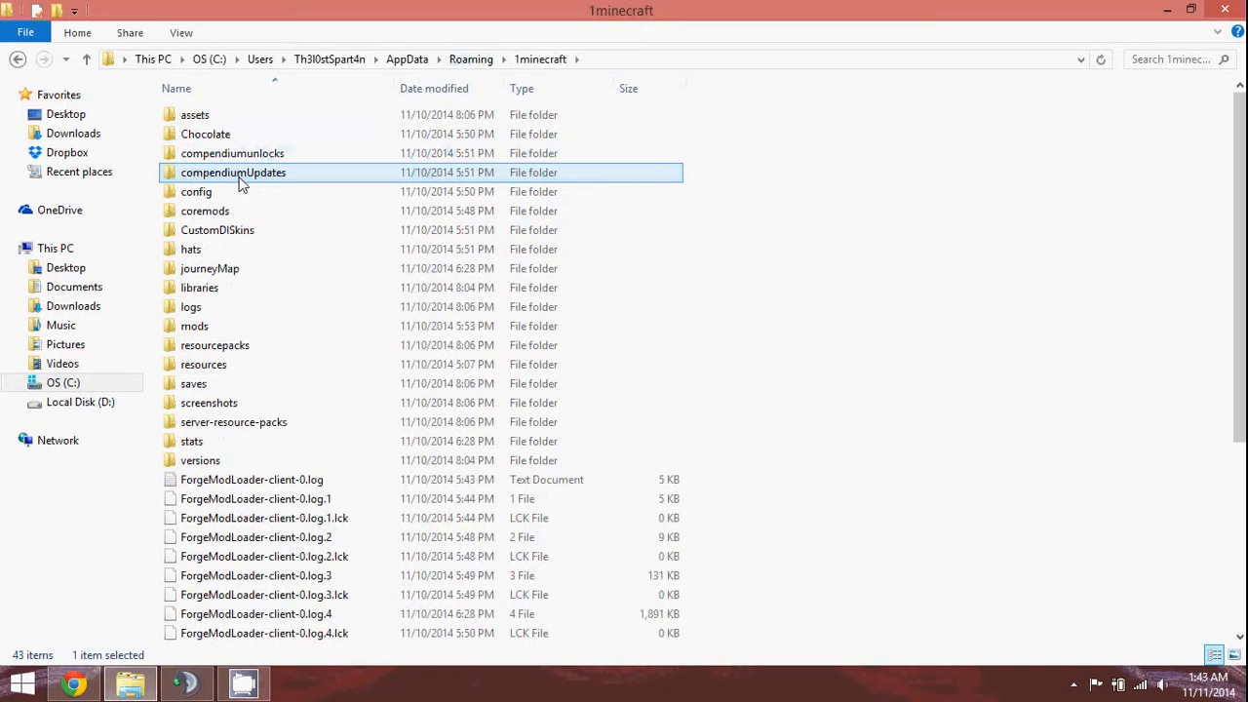
click(887, 148)
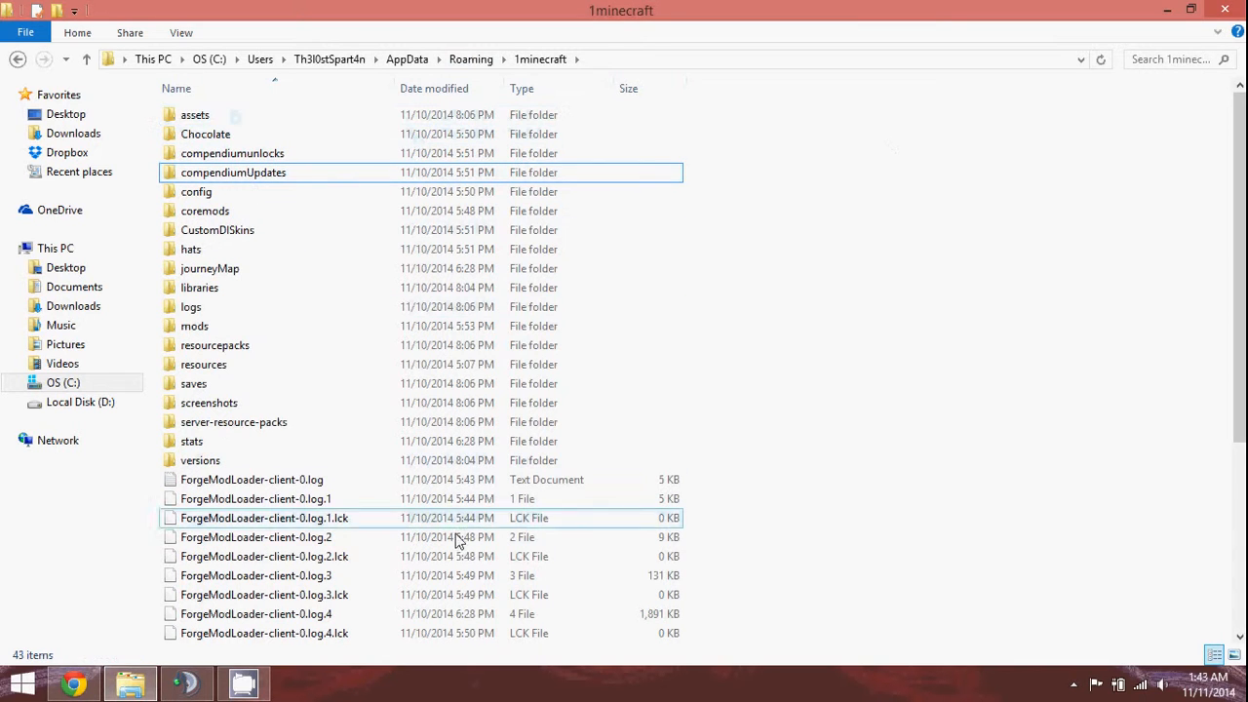
scroll(346, 288, down, 5)
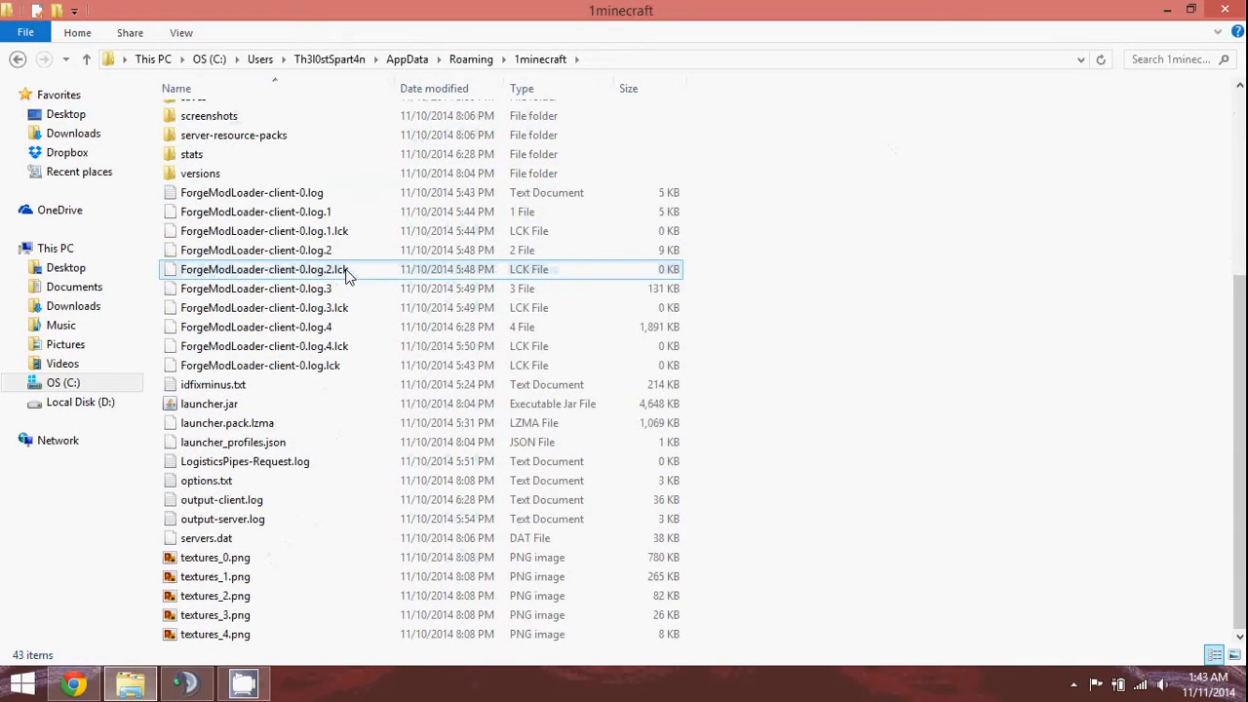
scroll(348, 275, up, 5)
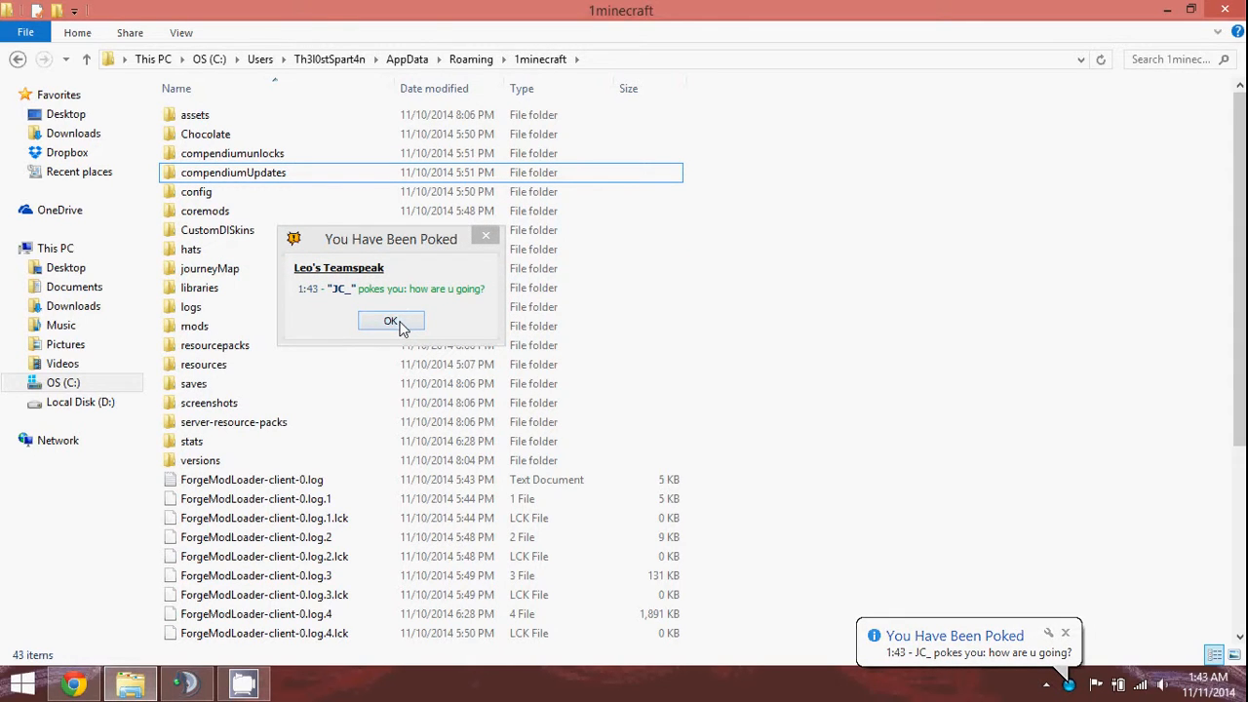
click(391, 322)
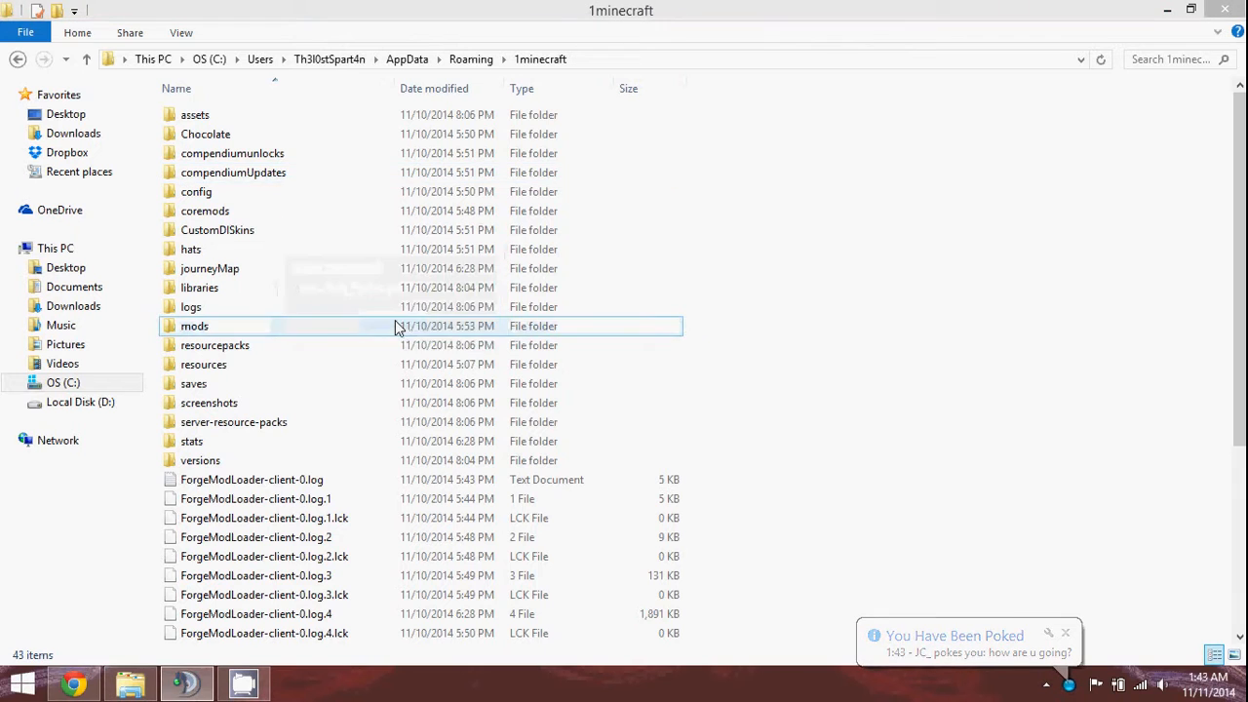
Poke the user back with 'making tutorial video, no more pokes please, tell them', then minimize TeamSpeak.
click(191, 689)
scroll(274, 184, up, 5)
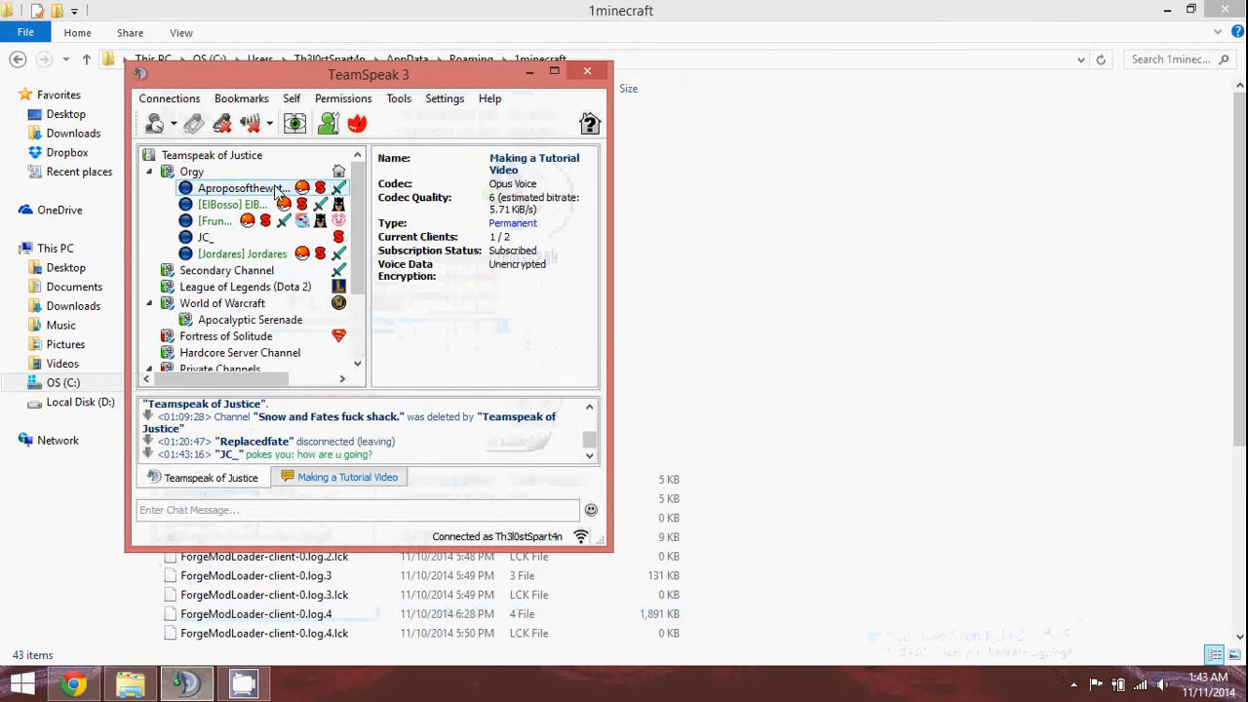
right_click(210, 237)
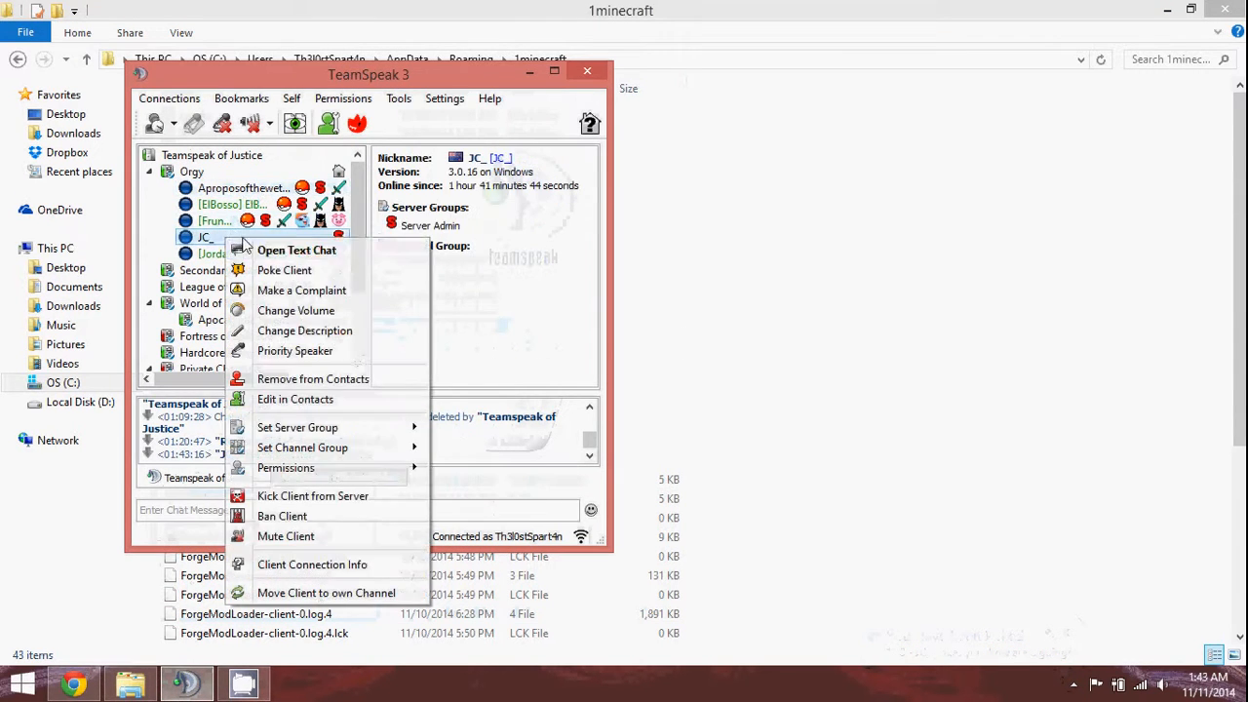
click(307, 274)
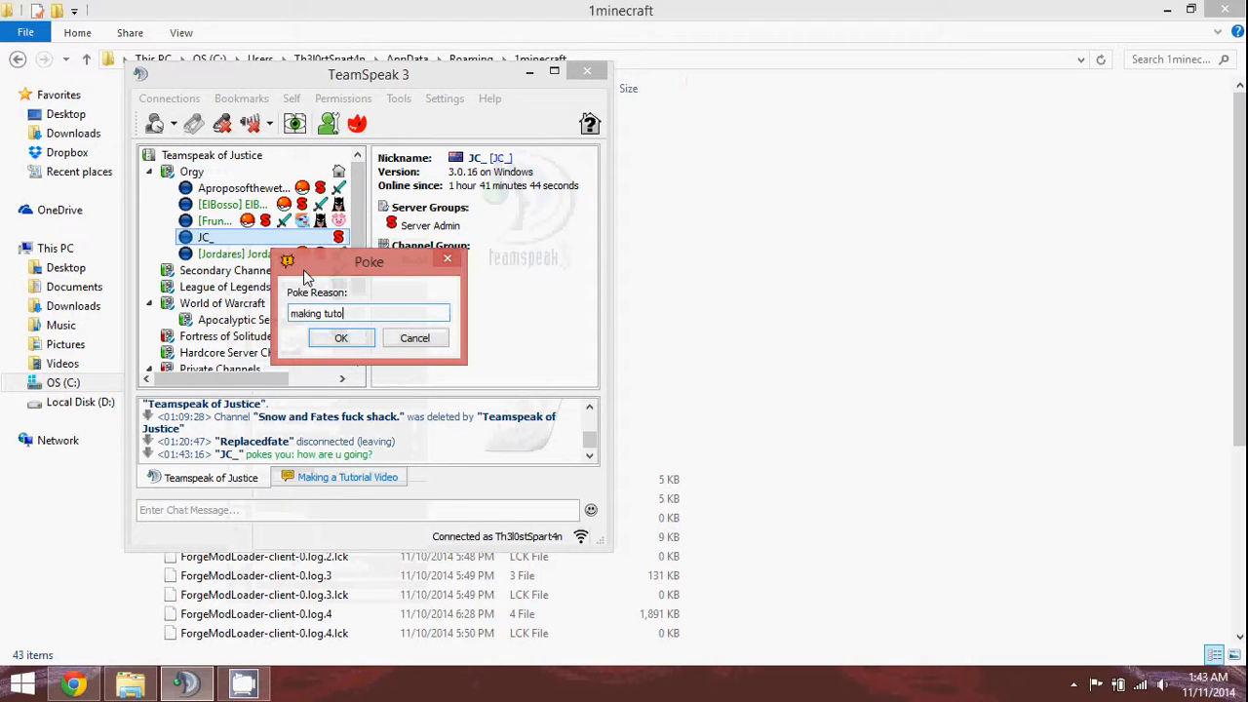
text(making tutorial video, no more)
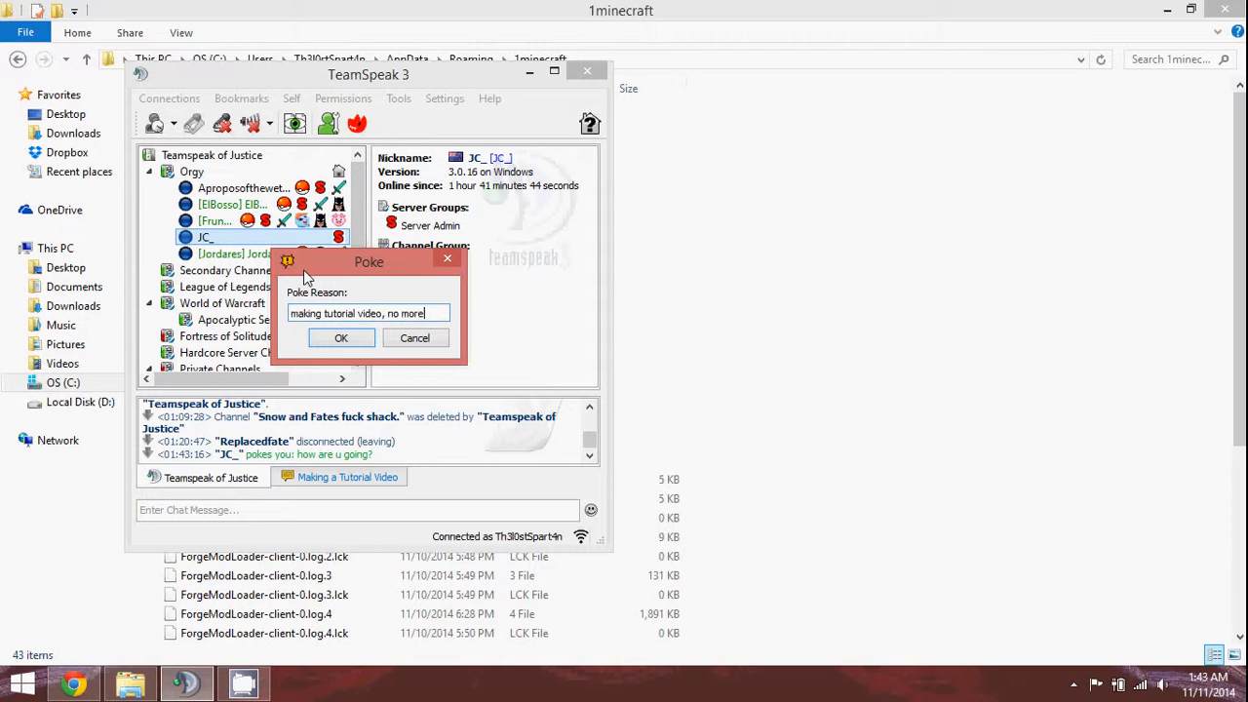
text( pokes please)
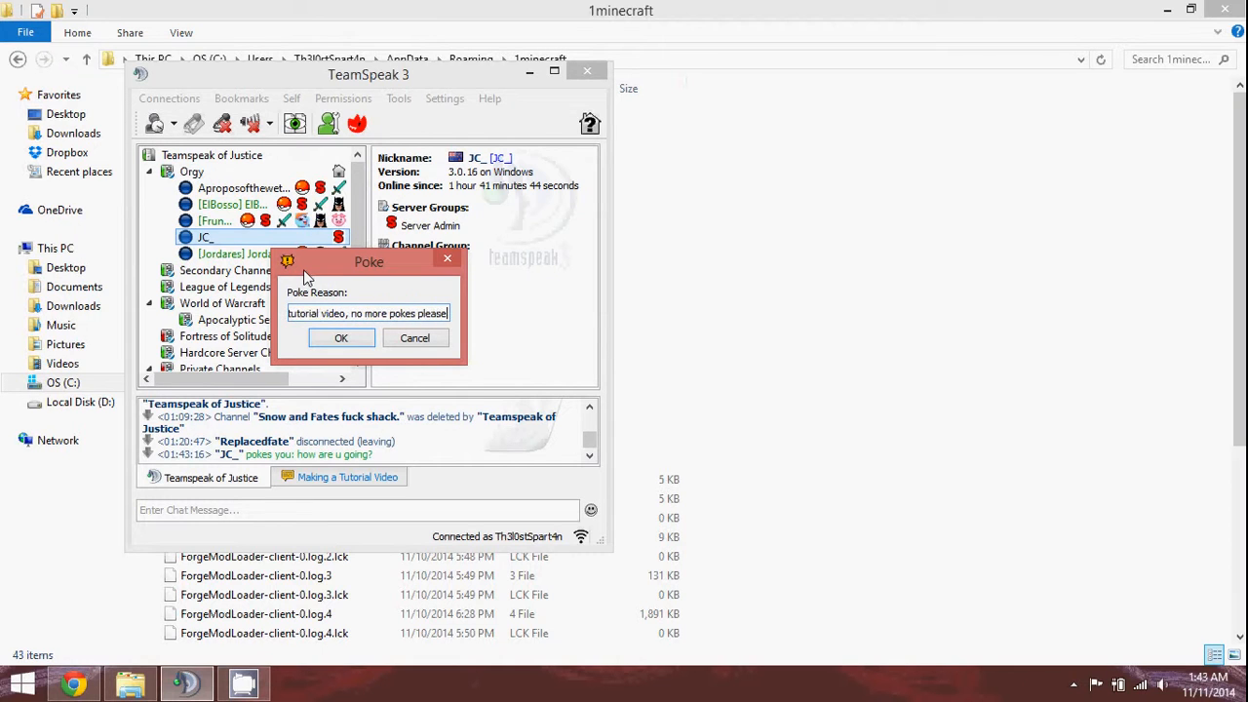
text(, tell them)
key(Return)
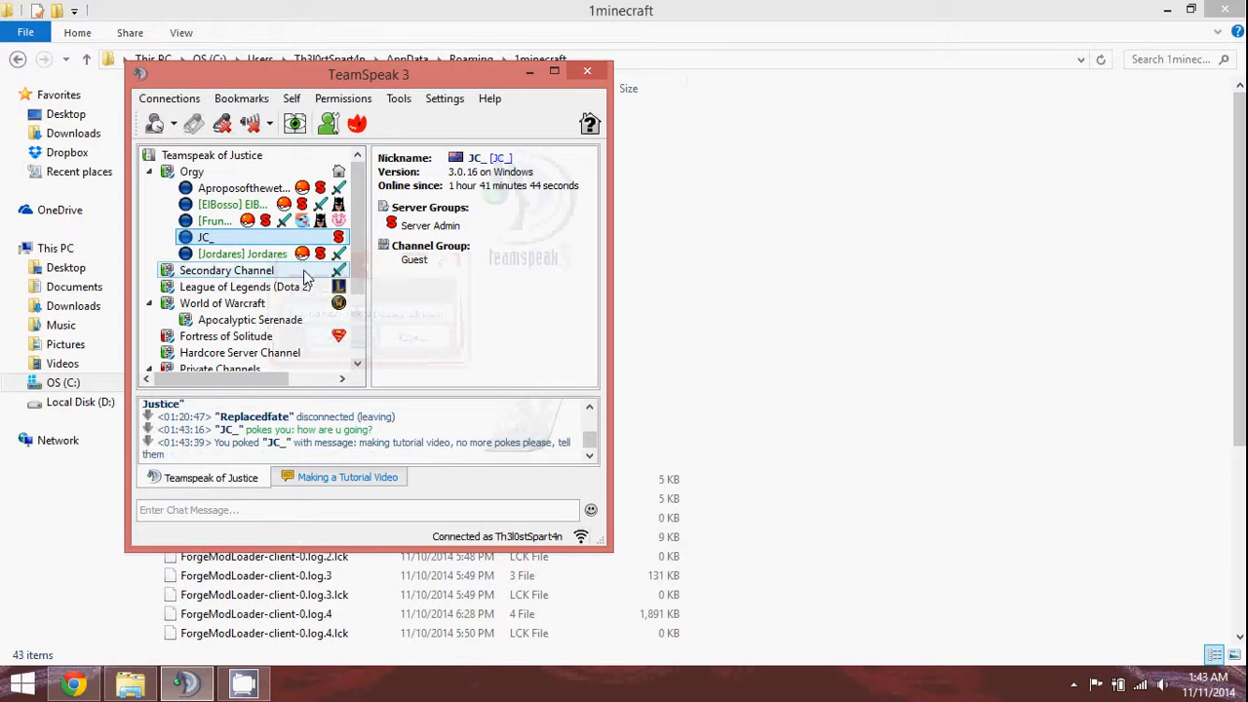
click(556, 73)
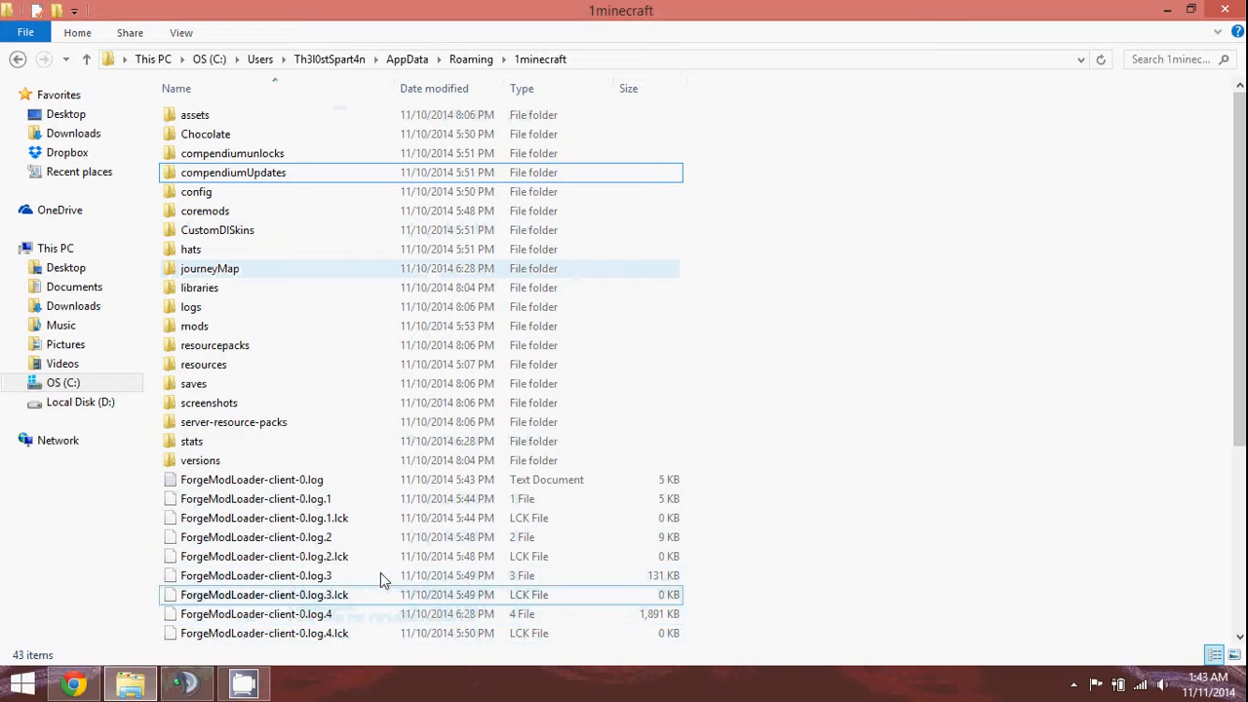
click(237, 119)
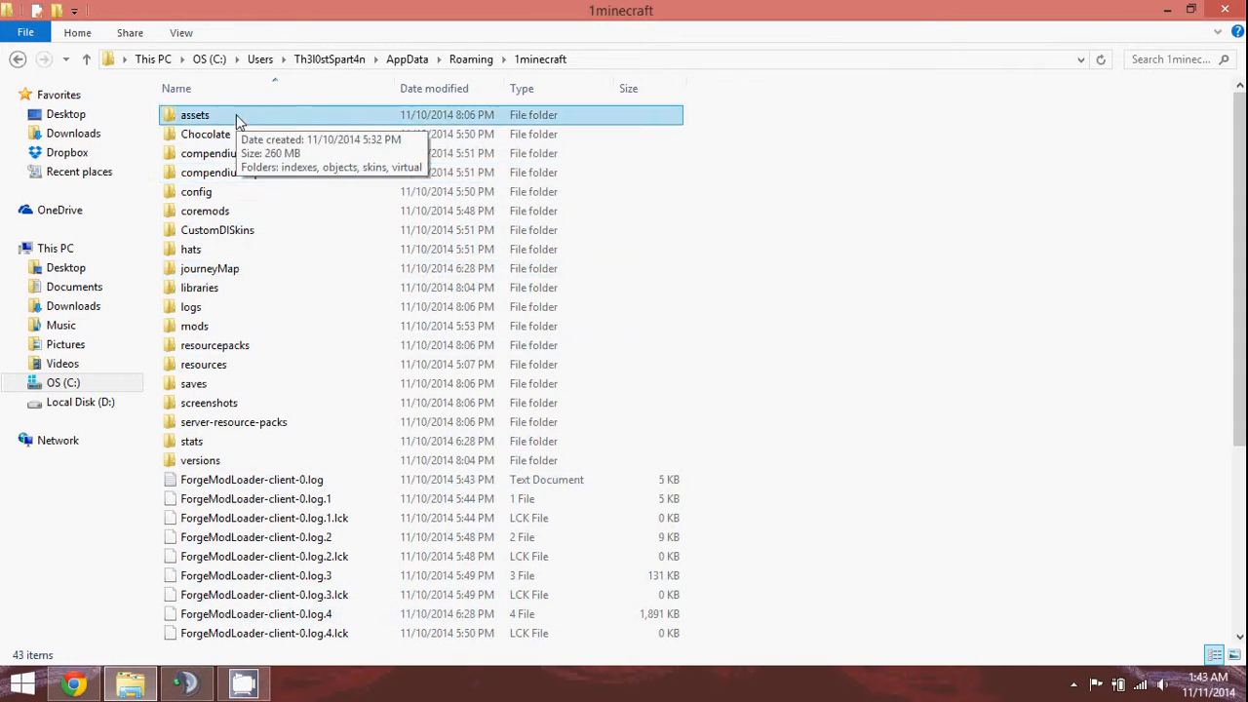
double_click(237, 119)
click(17, 58)
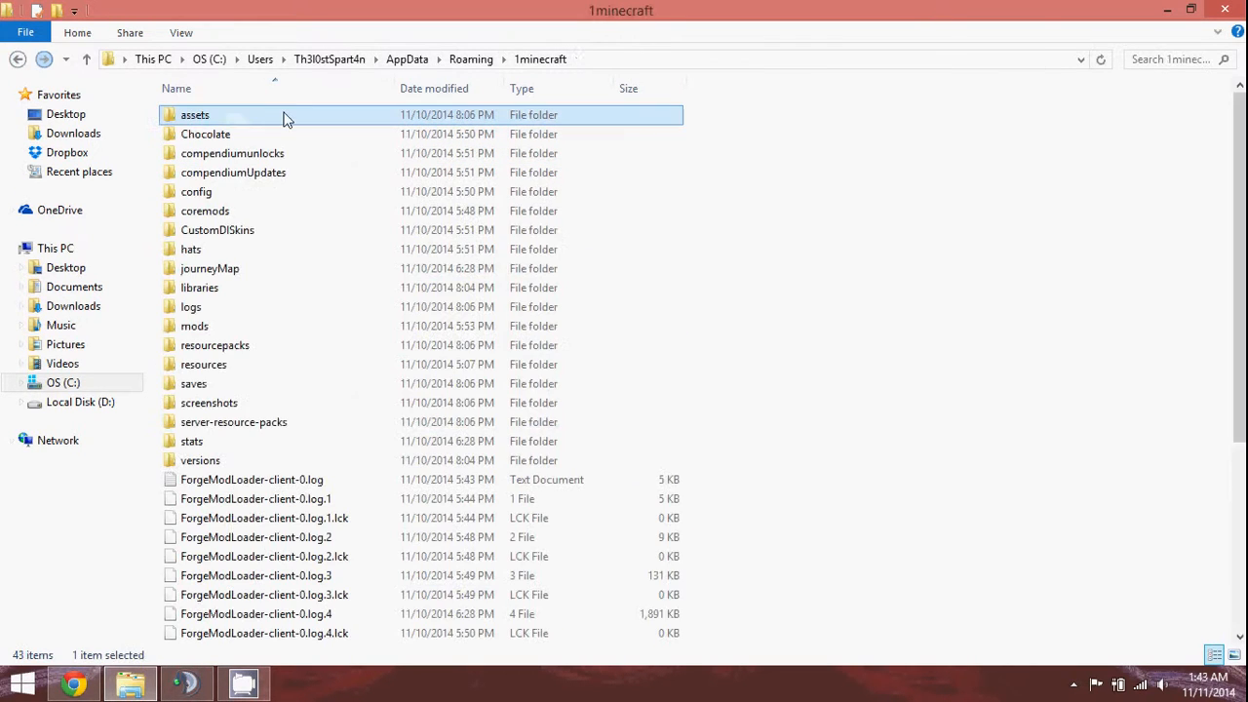
click(288, 118)
click(290, 130)
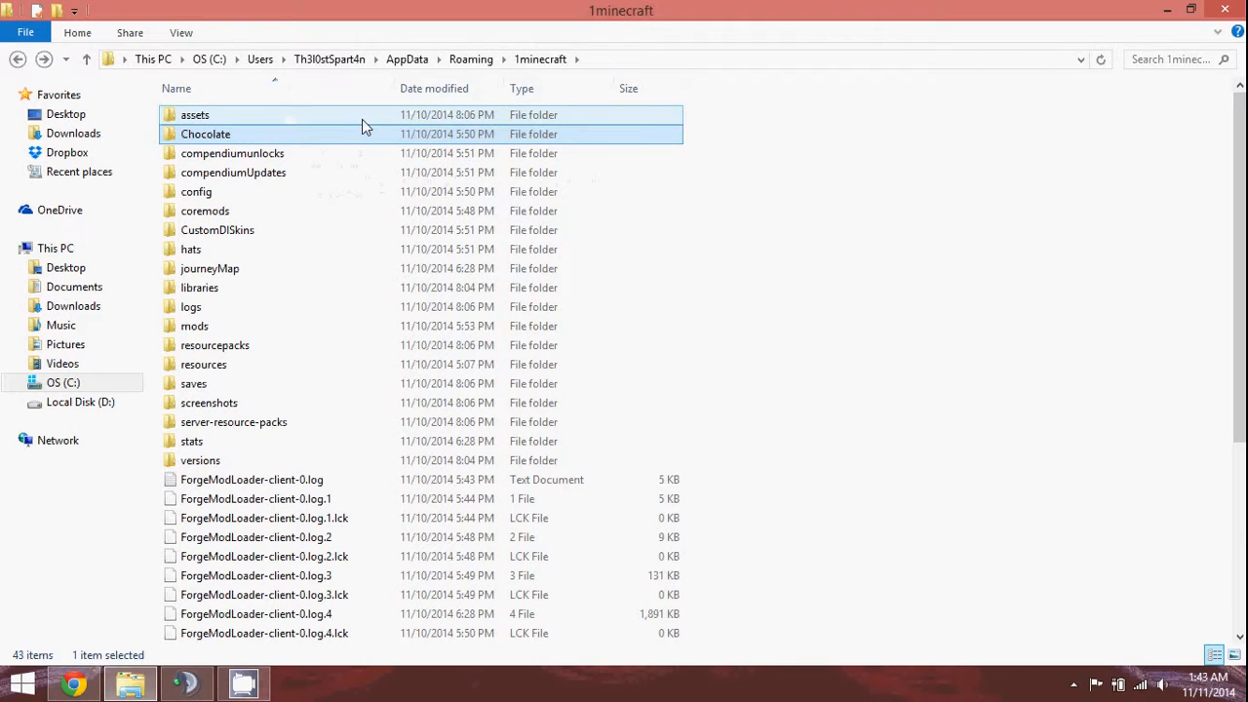
click(267, 347)
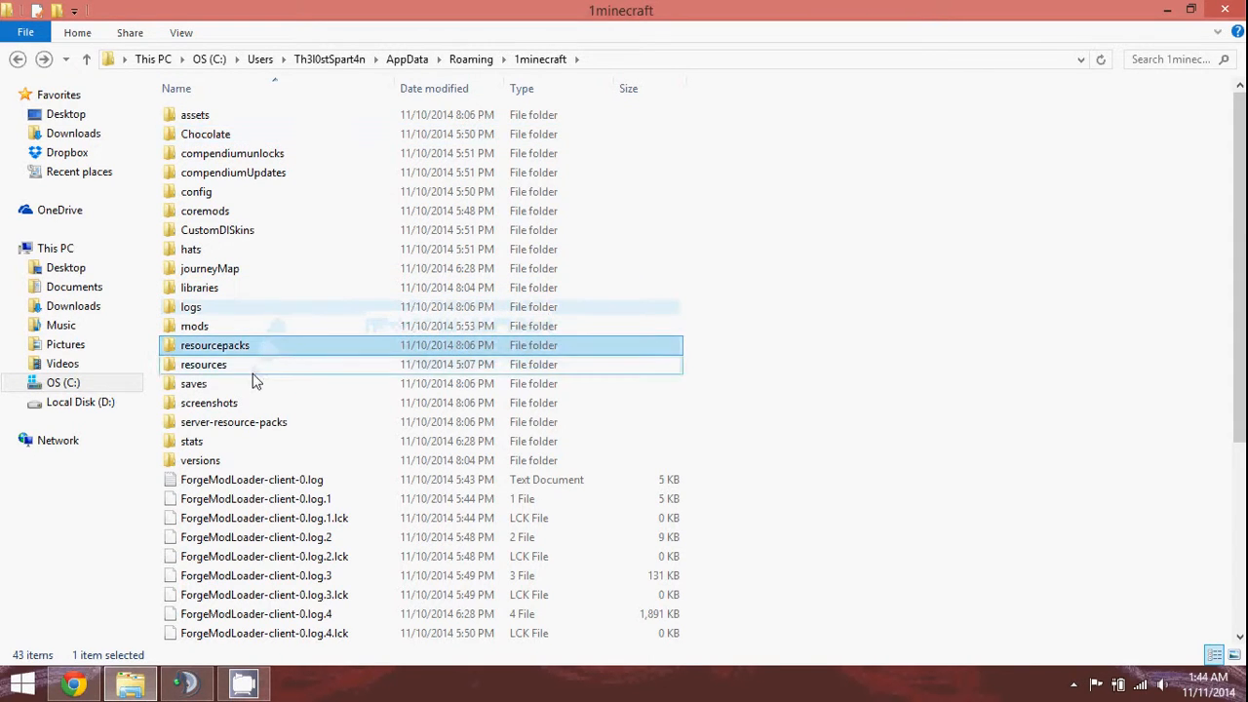
click(252, 367)
click(257, 349)
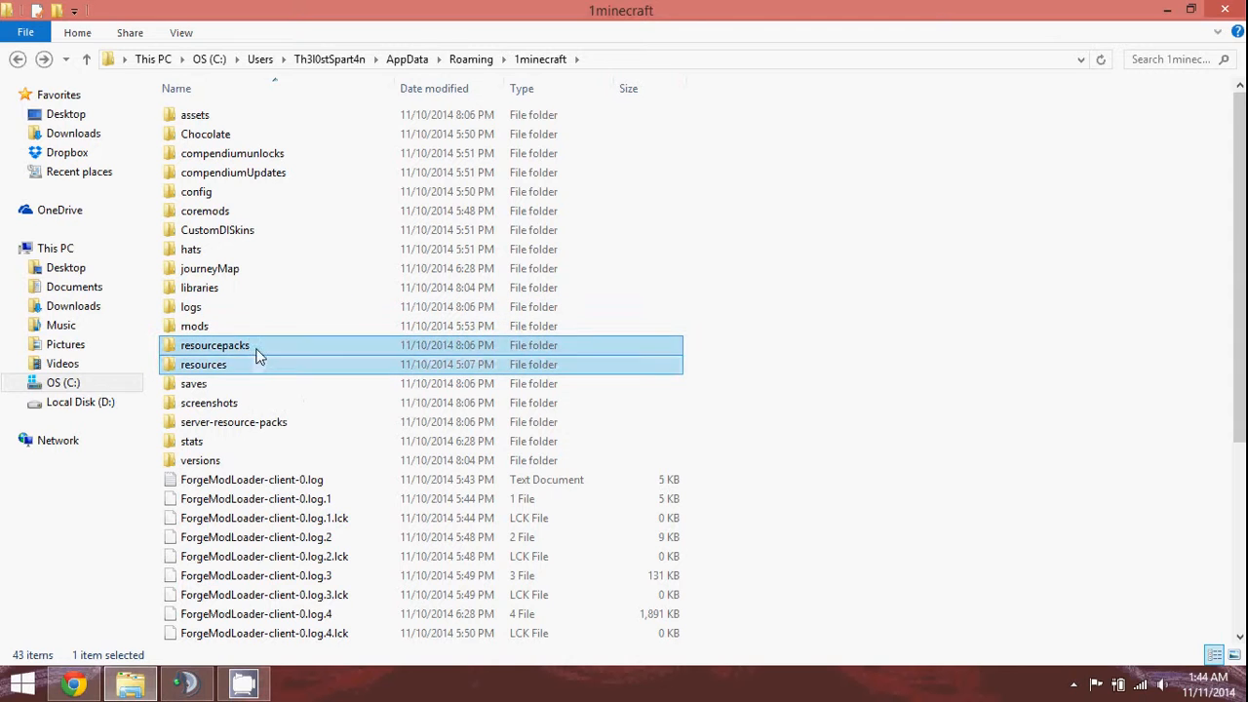
click(245, 386)
click(250, 404)
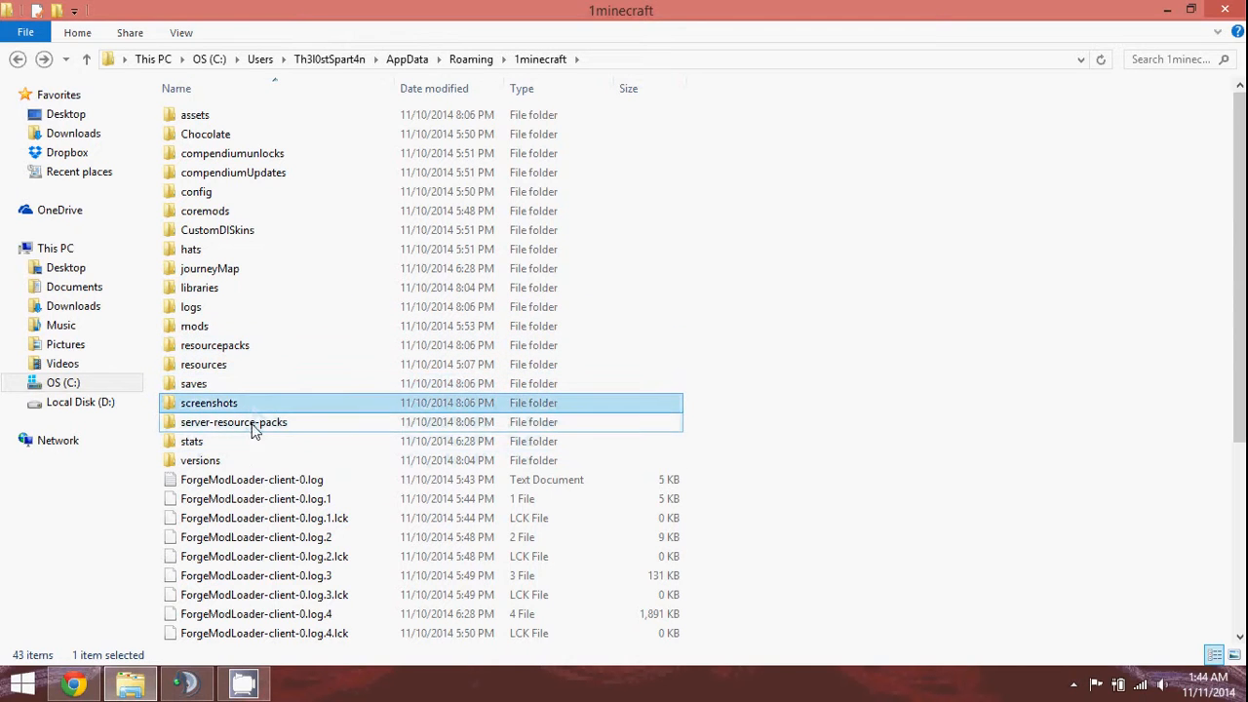
click(250, 427)
click(243, 444)
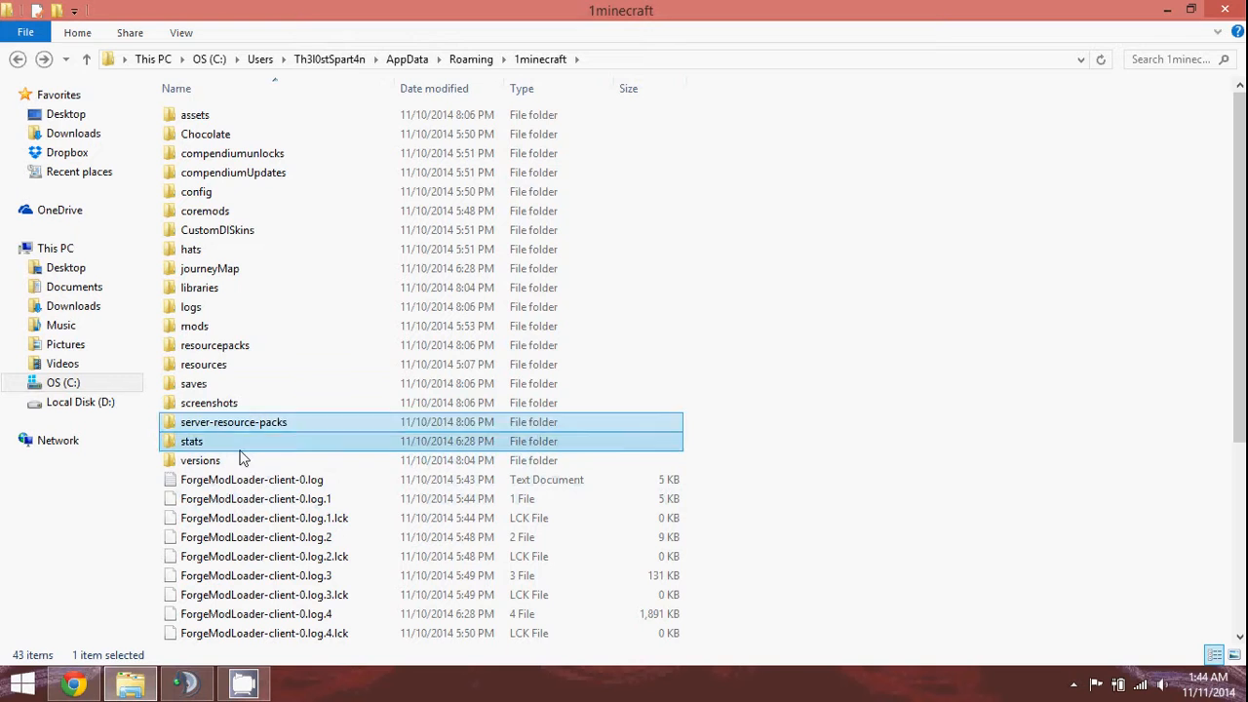
click(242, 466)
scroll(249, 454, down, 2)
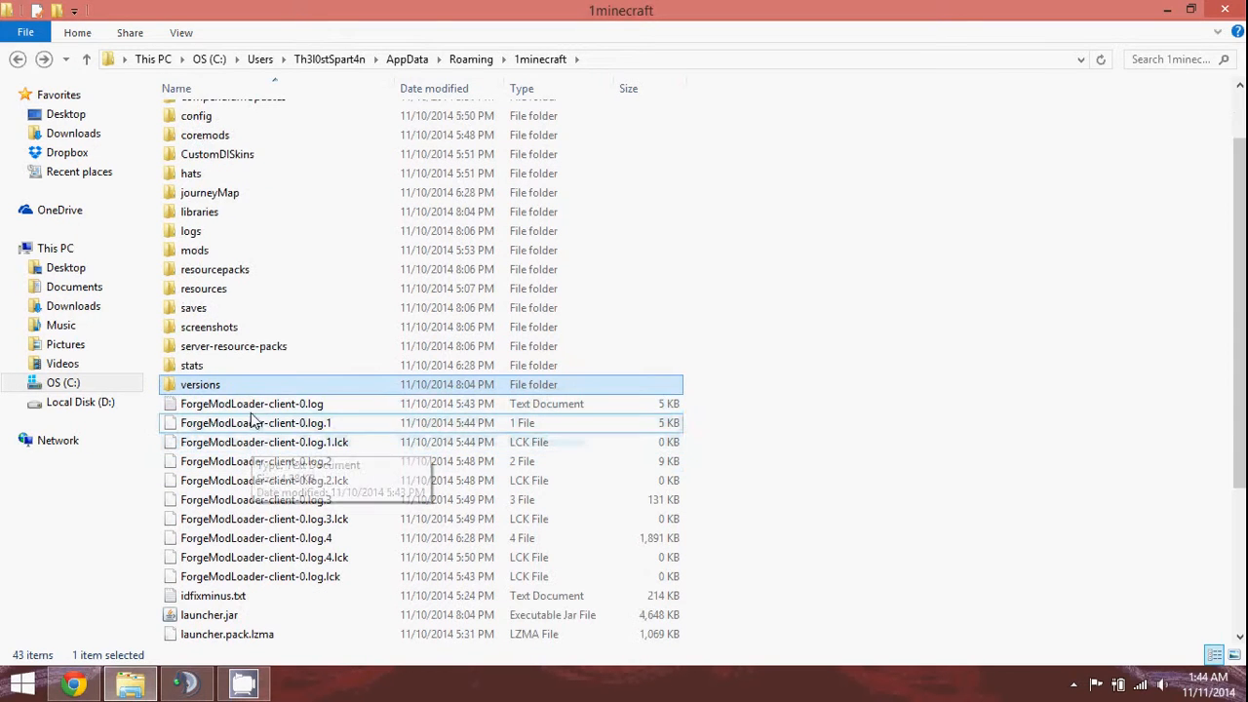
click(255, 424)
click(251, 480)
click(249, 538)
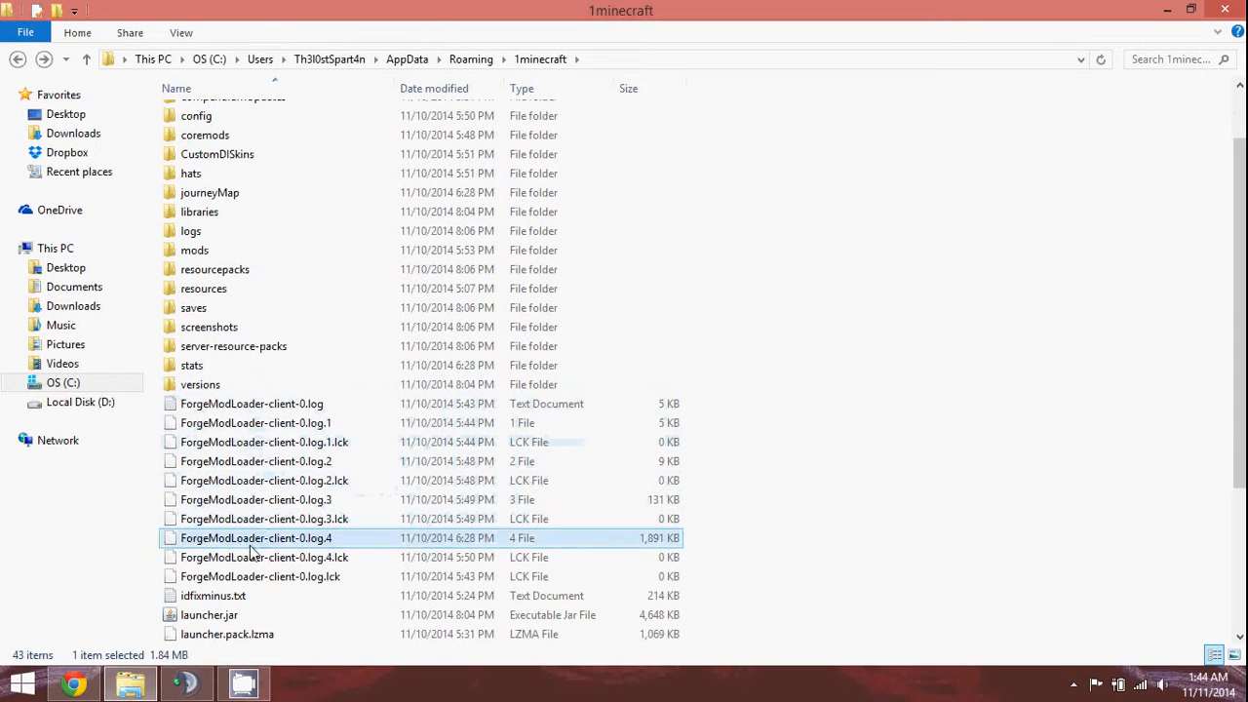
click(244, 577)
scroll(251, 474, down, 3)
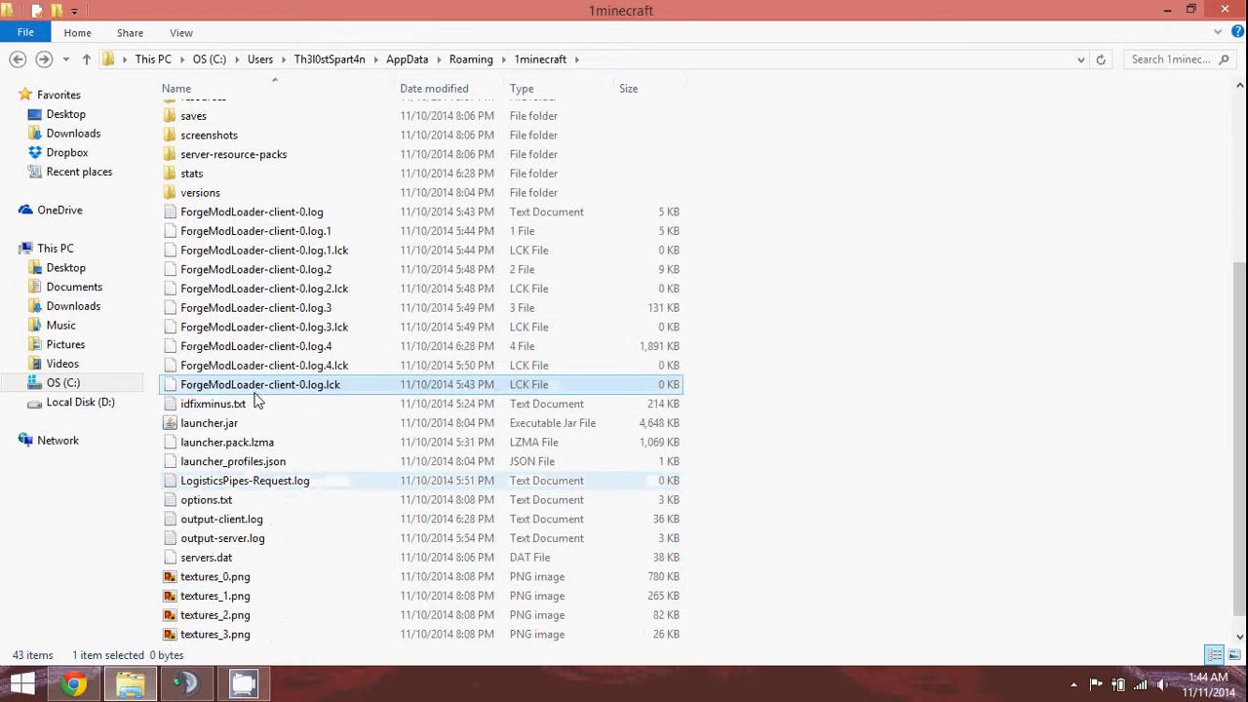
scroll(239, 385, down, 1)
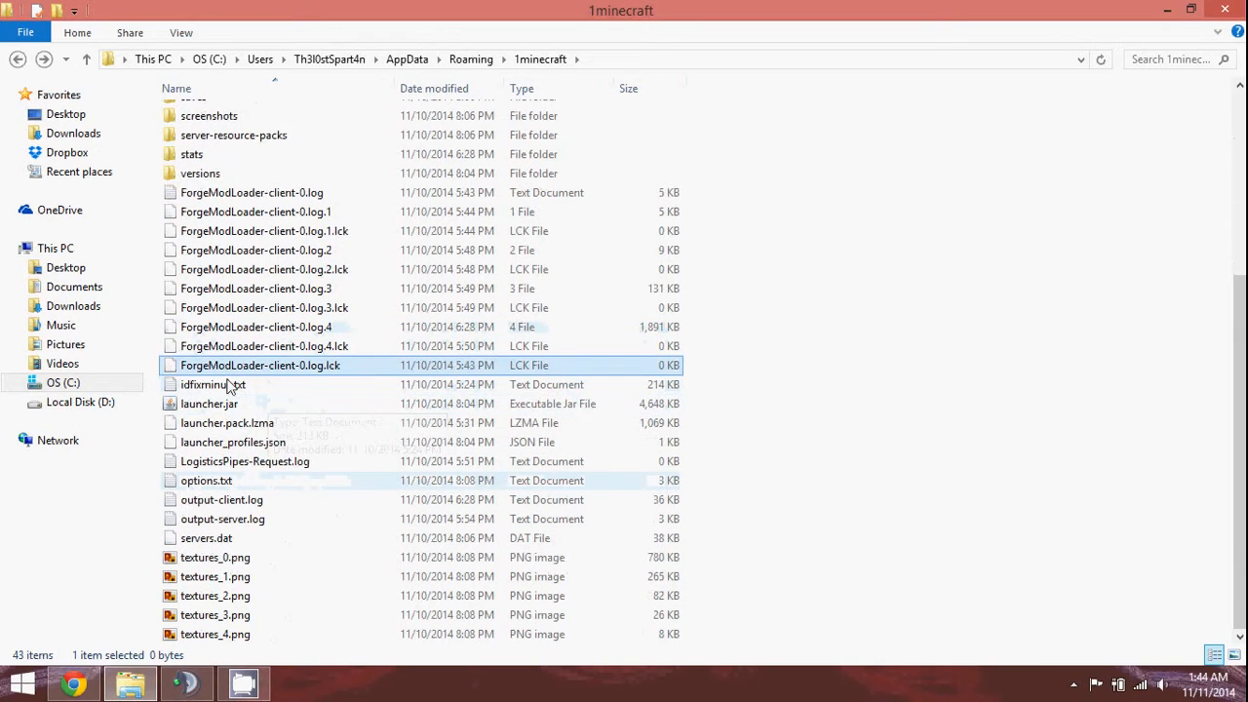
click(222, 406)
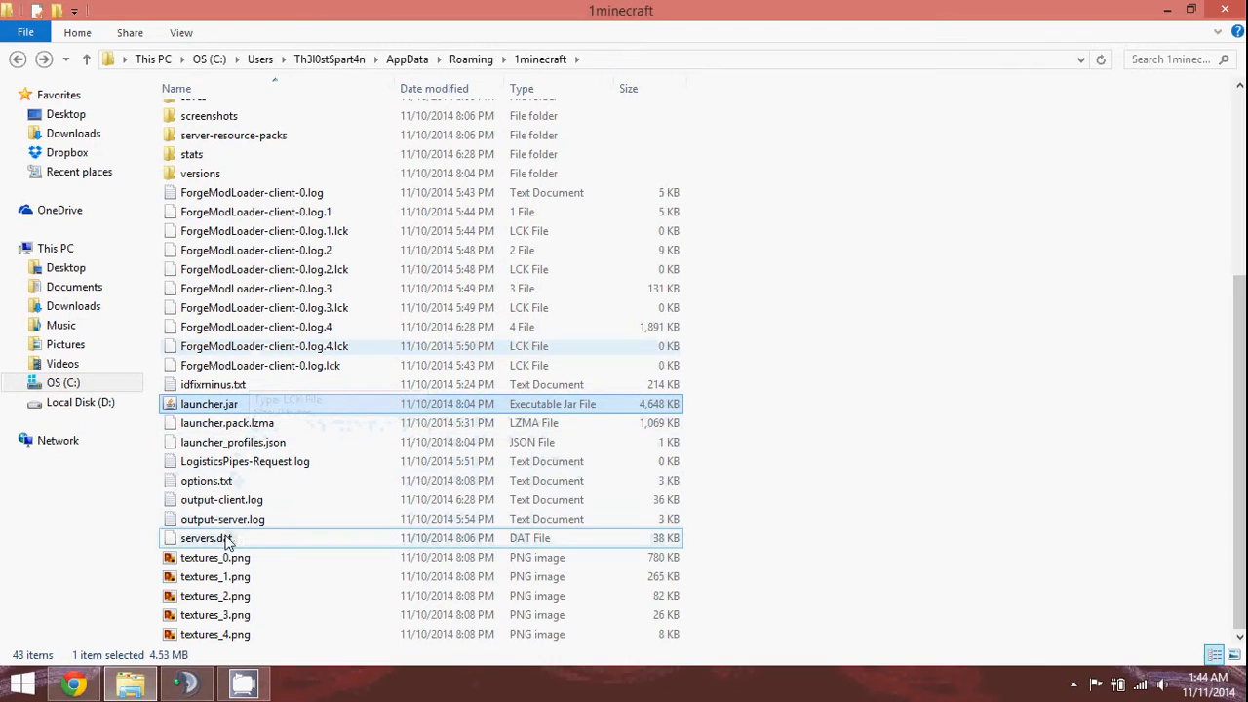
scroll(249, 290, up, 5)
click(289, 118)
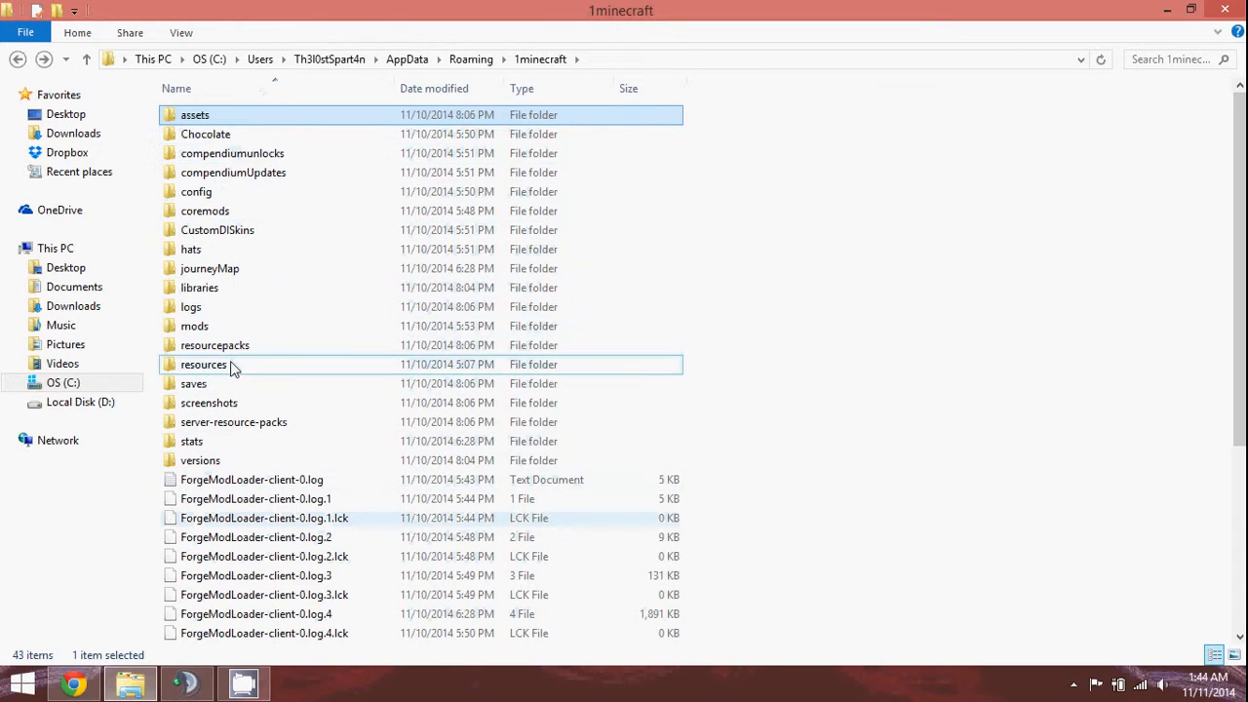
click(250, 137)
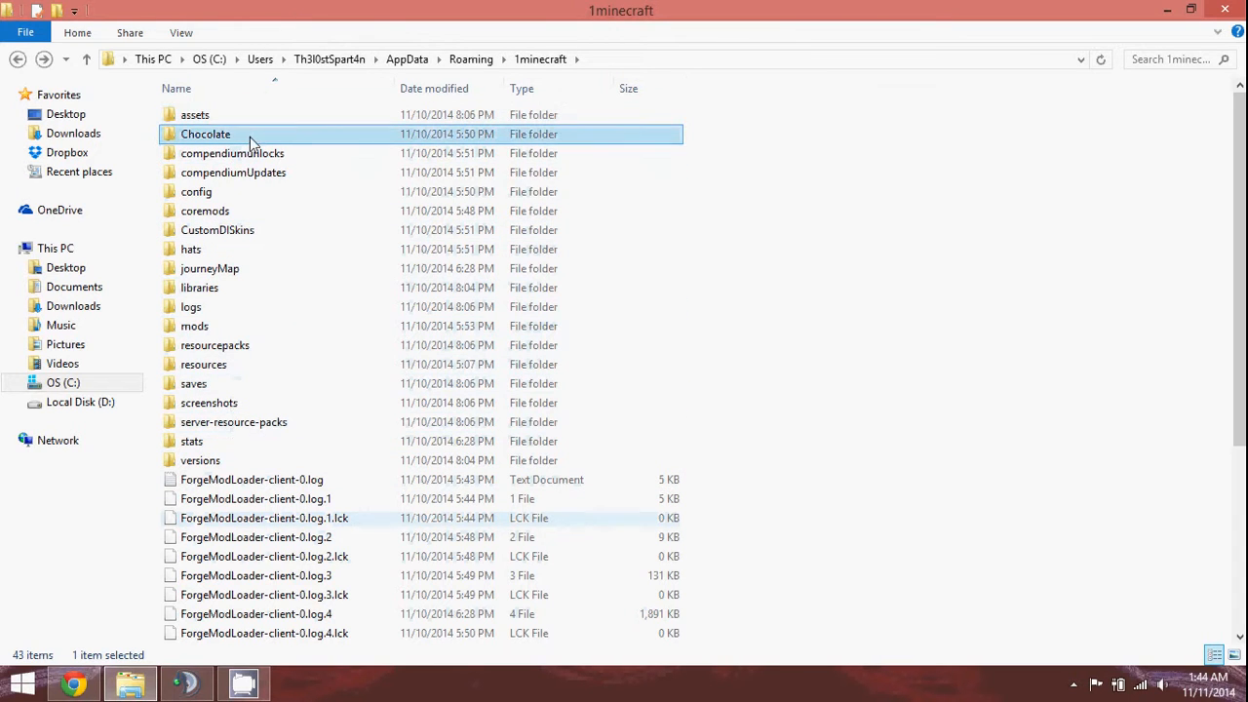
click(223, 250)
click(230, 271)
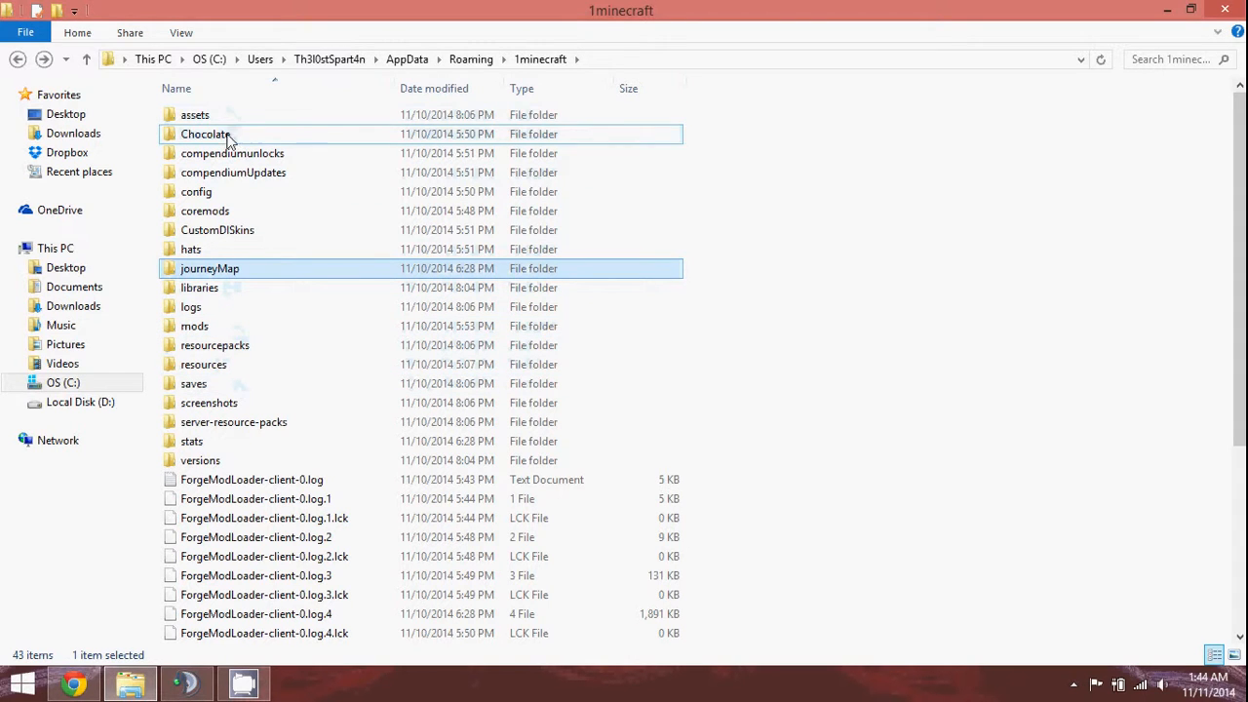
click(232, 198)
Cut the 13 old items from 1minecraft, from assets, config and mods to versions and idfixminus.txt.
ctrl+click(195, 115)
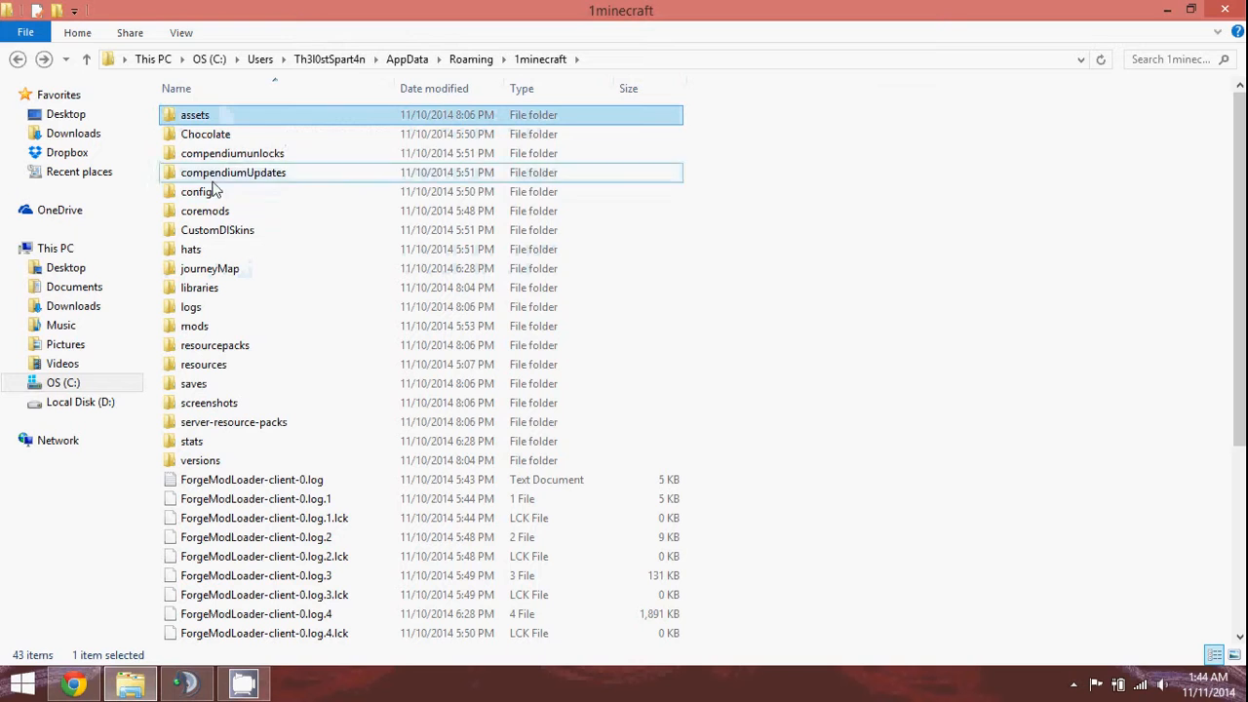
ctrl+click(205, 134)
ctrl+click(221, 193)
ctrl+click(220, 193)
ctrl+click(224, 211)
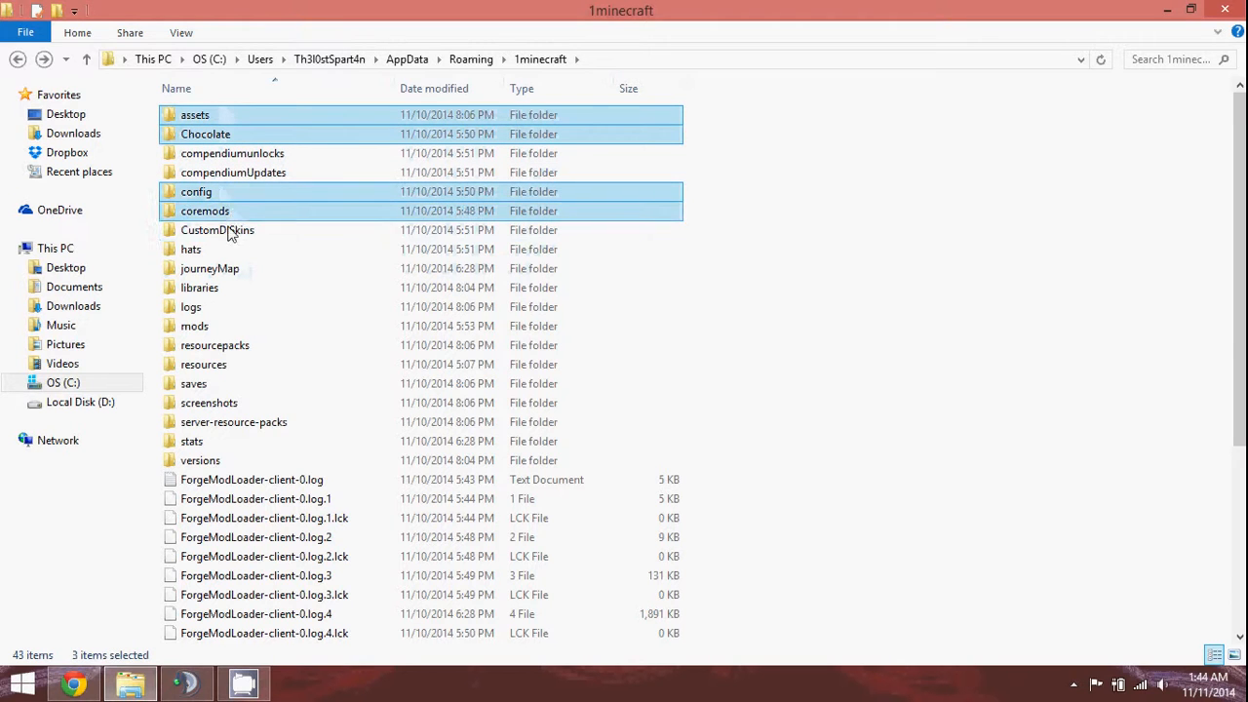
ctrl+click(226, 230)
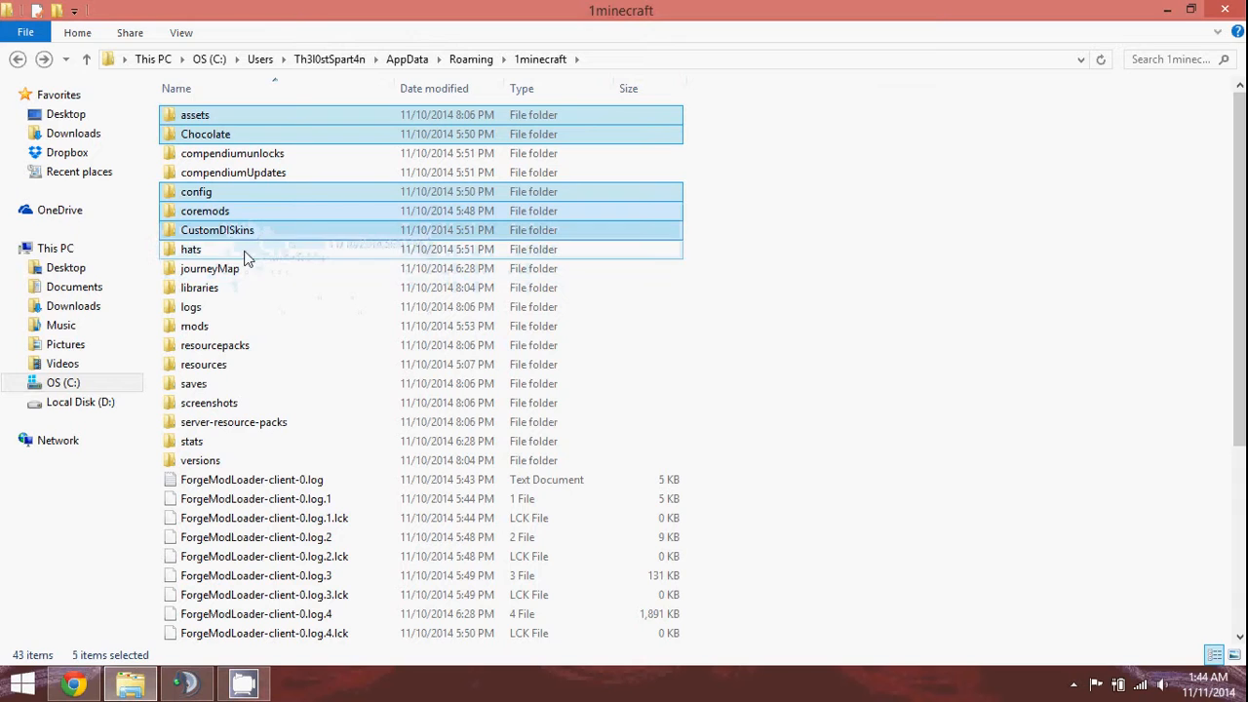
ctrl+click(246, 251)
ctrl+click(249, 268)
ctrl+click(241, 291)
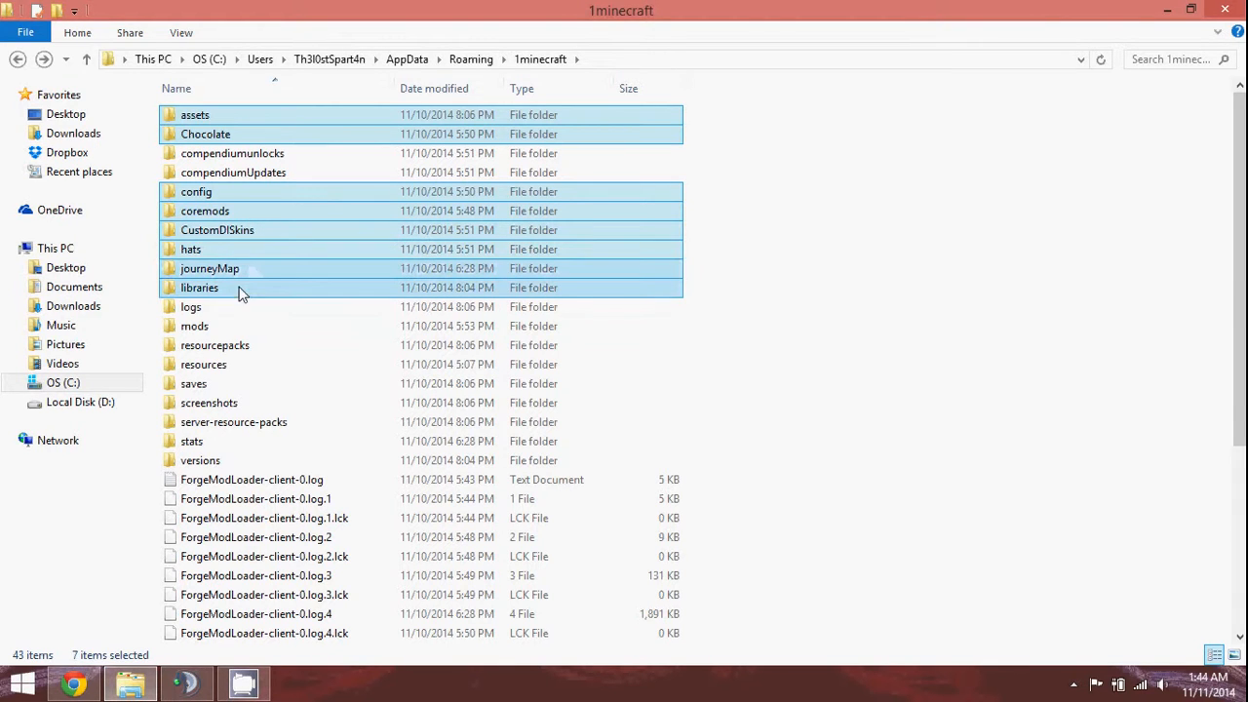
ctrl+click(243, 312)
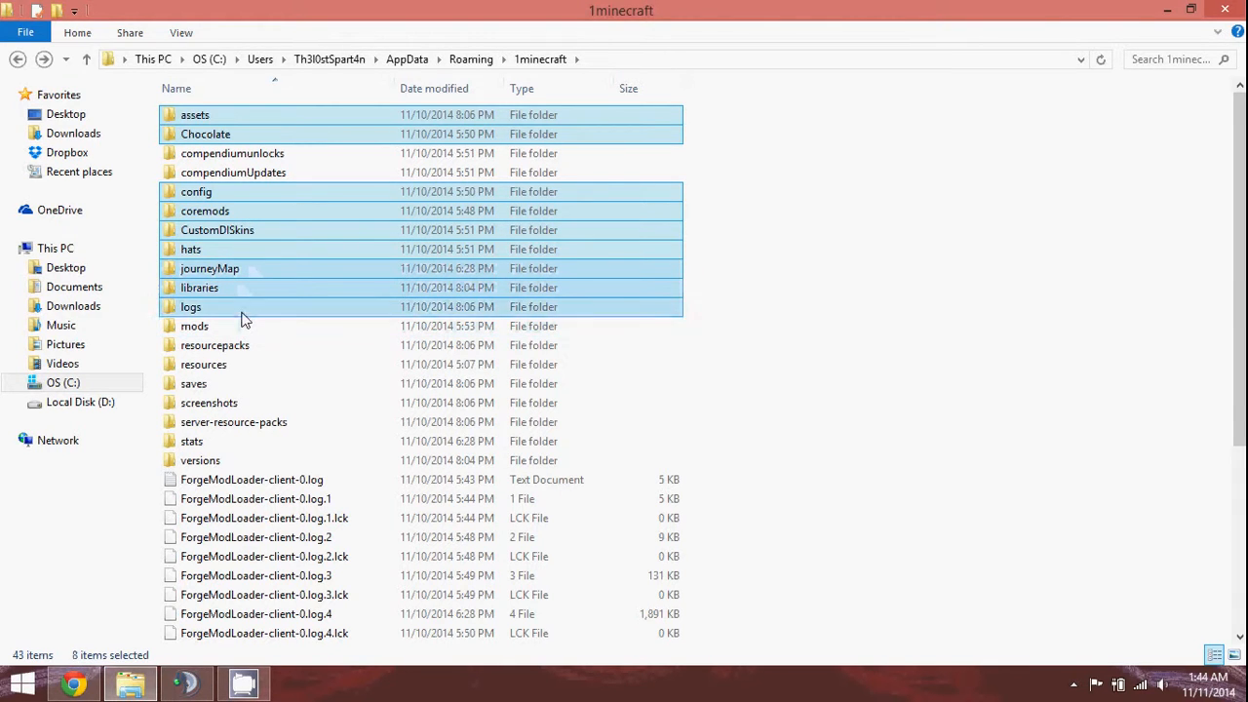
ctrl+click(242, 328)
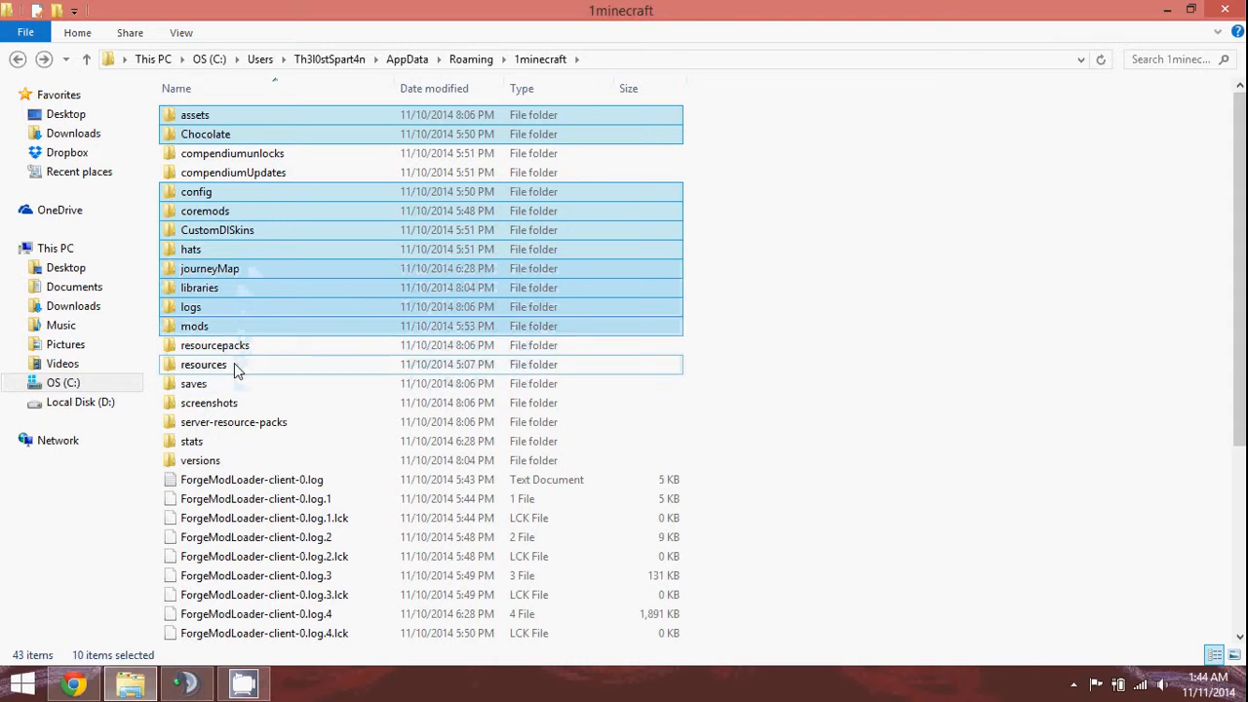
ctrl+click(234, 363)
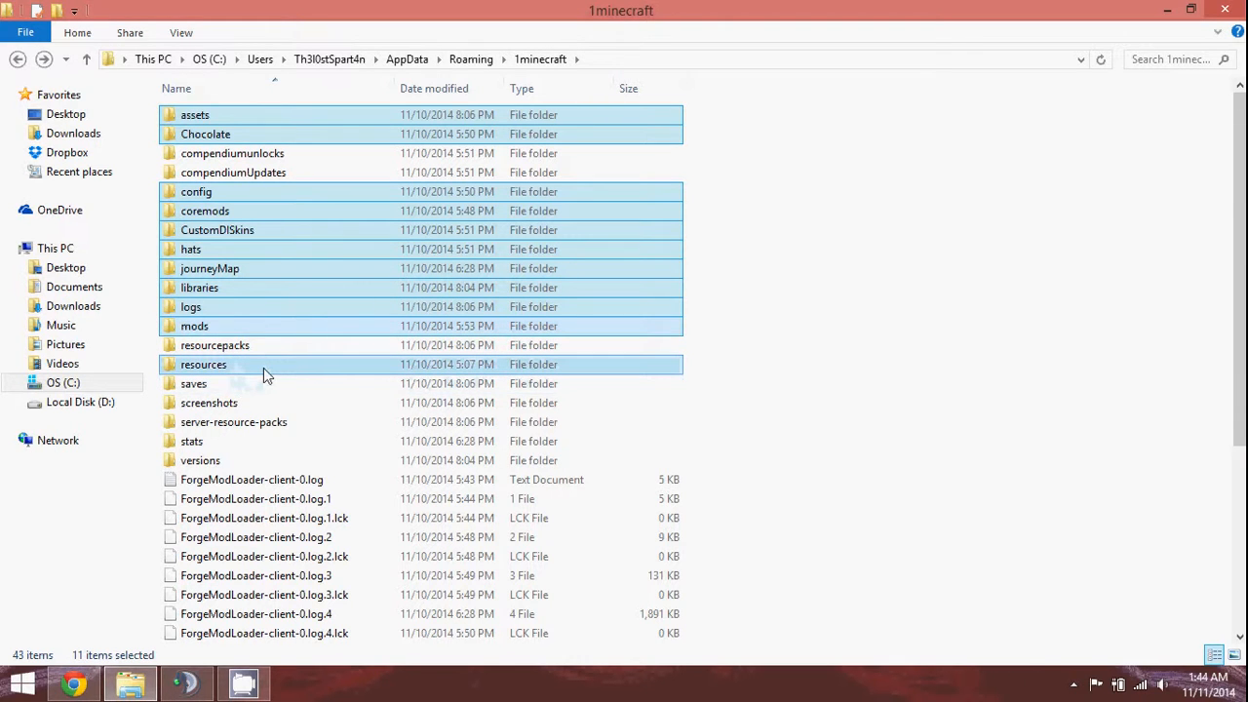
ctrl+click(233, 465)
scroll(232, 332, down, 5)
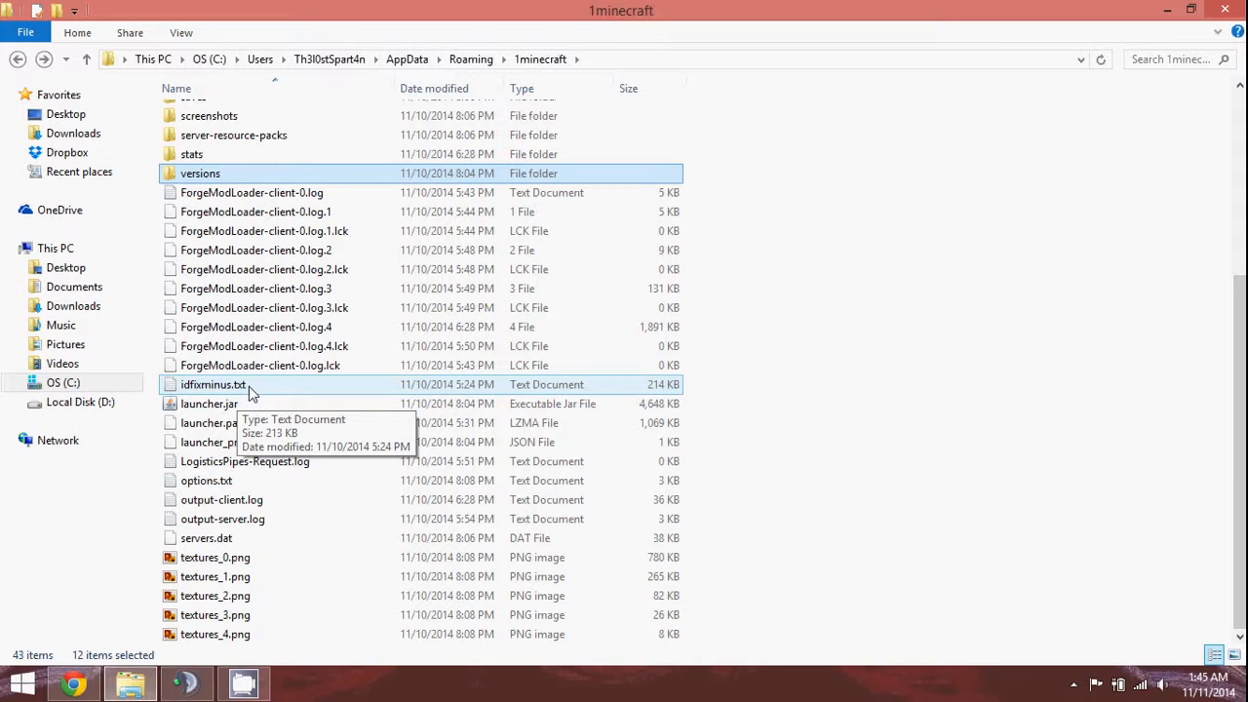
ctrl+click(283, 273)
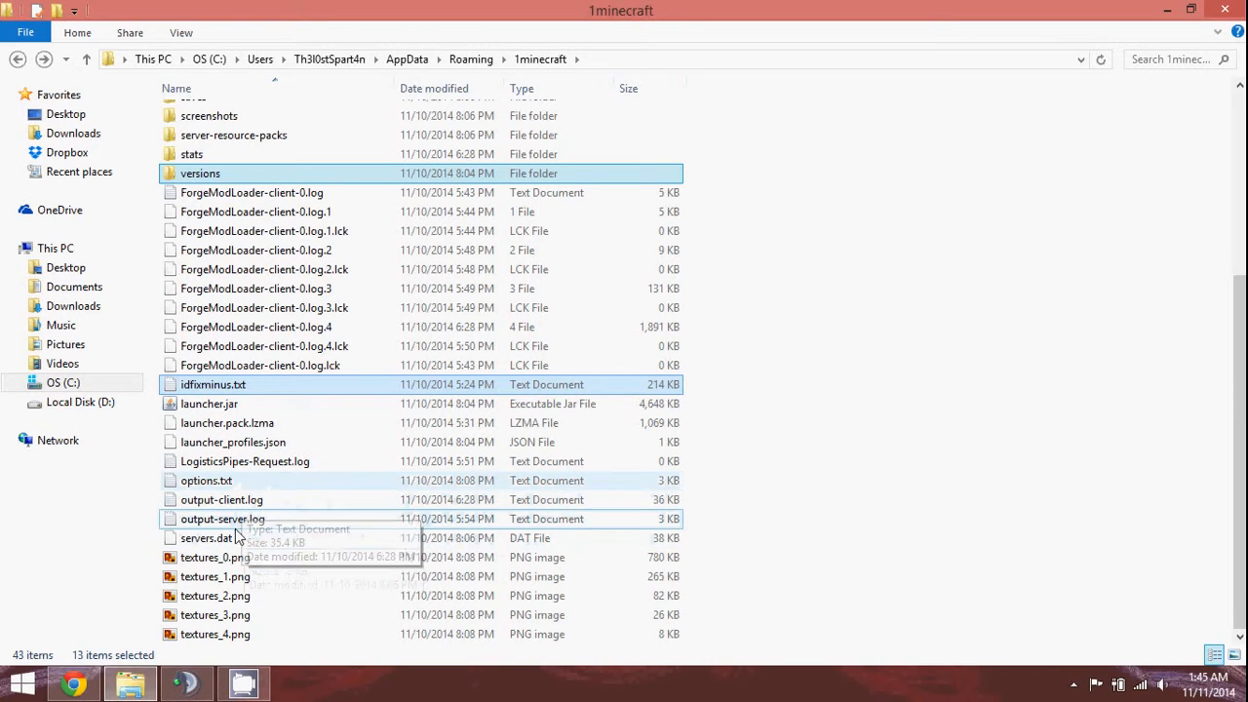
scroll(245, 300, up, 5)
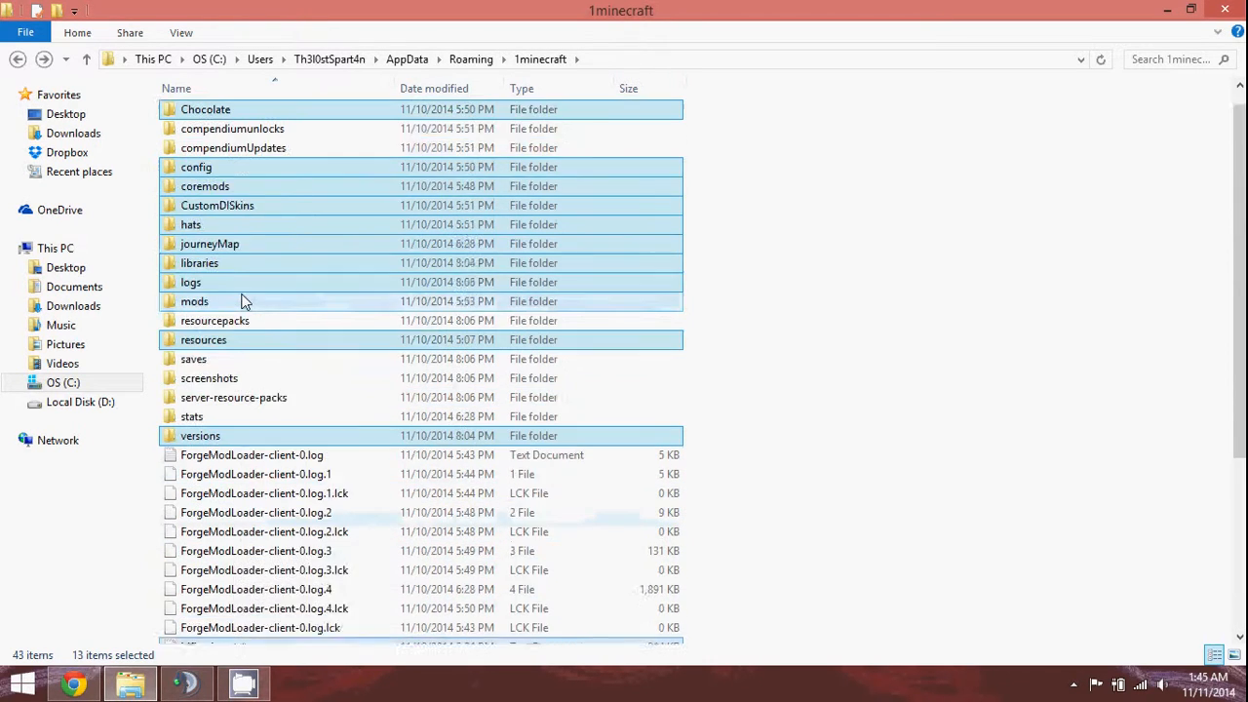
right_click(276, 256)
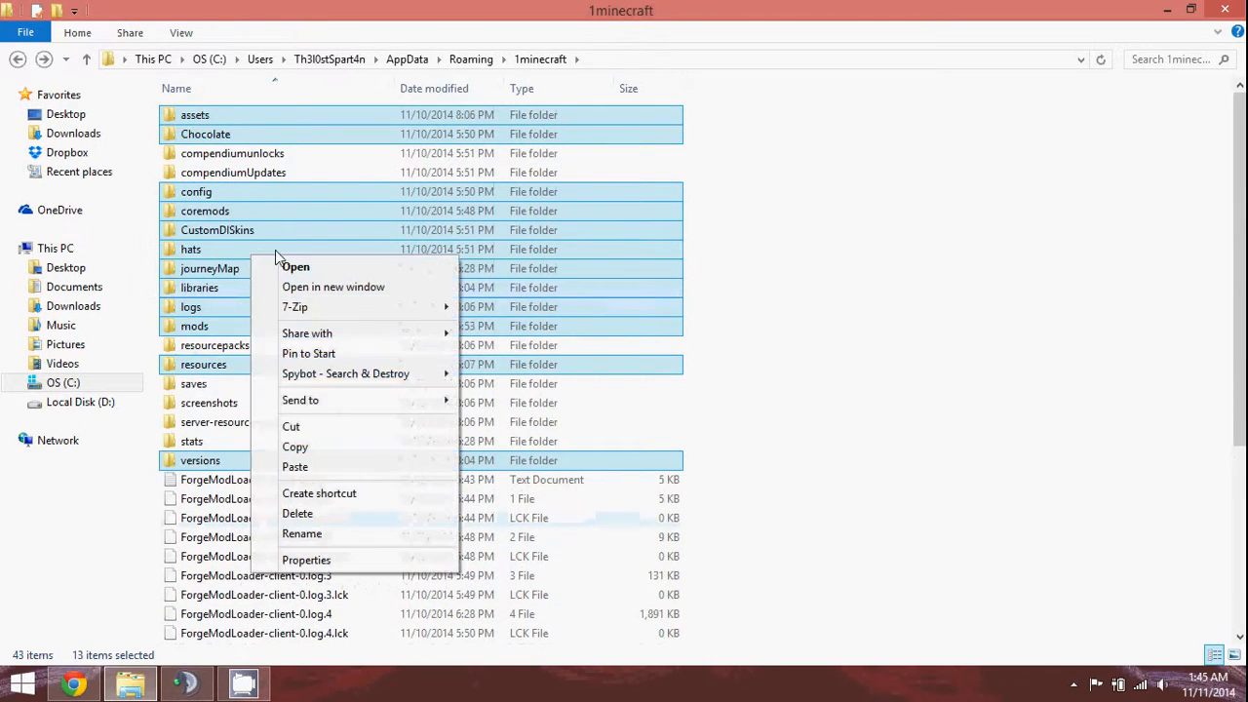
click(335, 426)
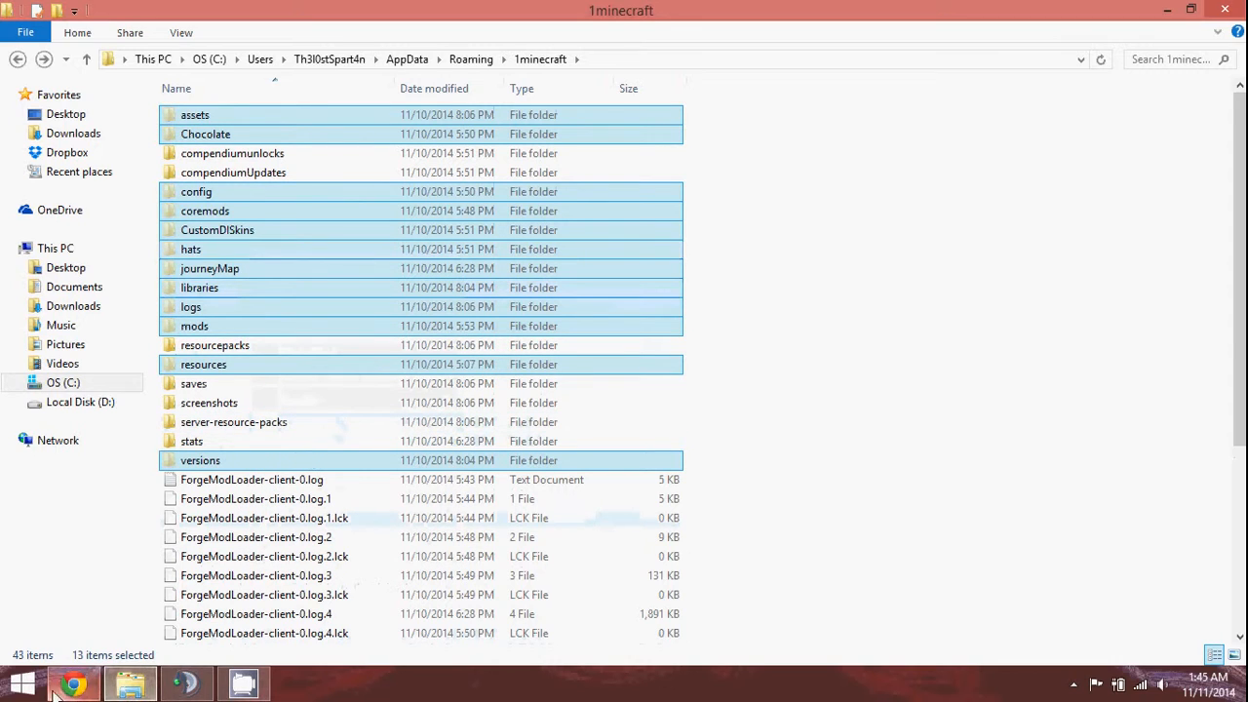
Paste the 13 items into the empty Mods > Old mods folder, then return to 1minecraft.
click(1244, 687)
double_click(239, 224)
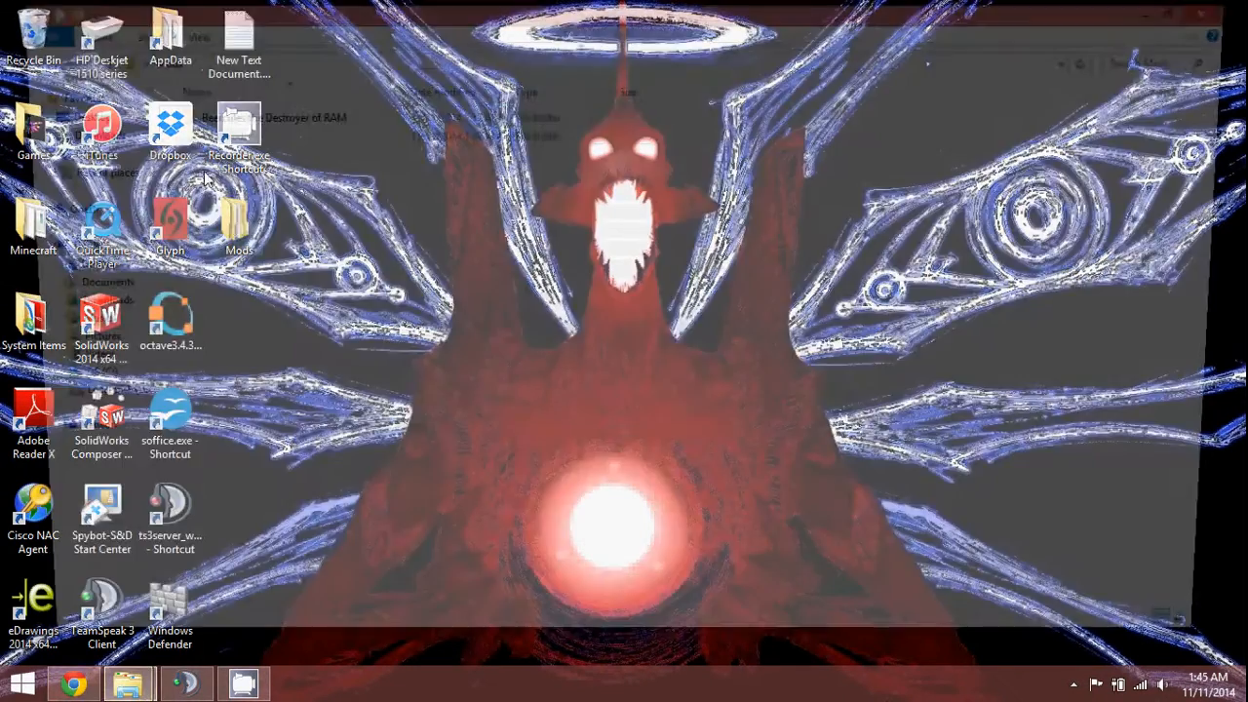
double_click(213, 116)
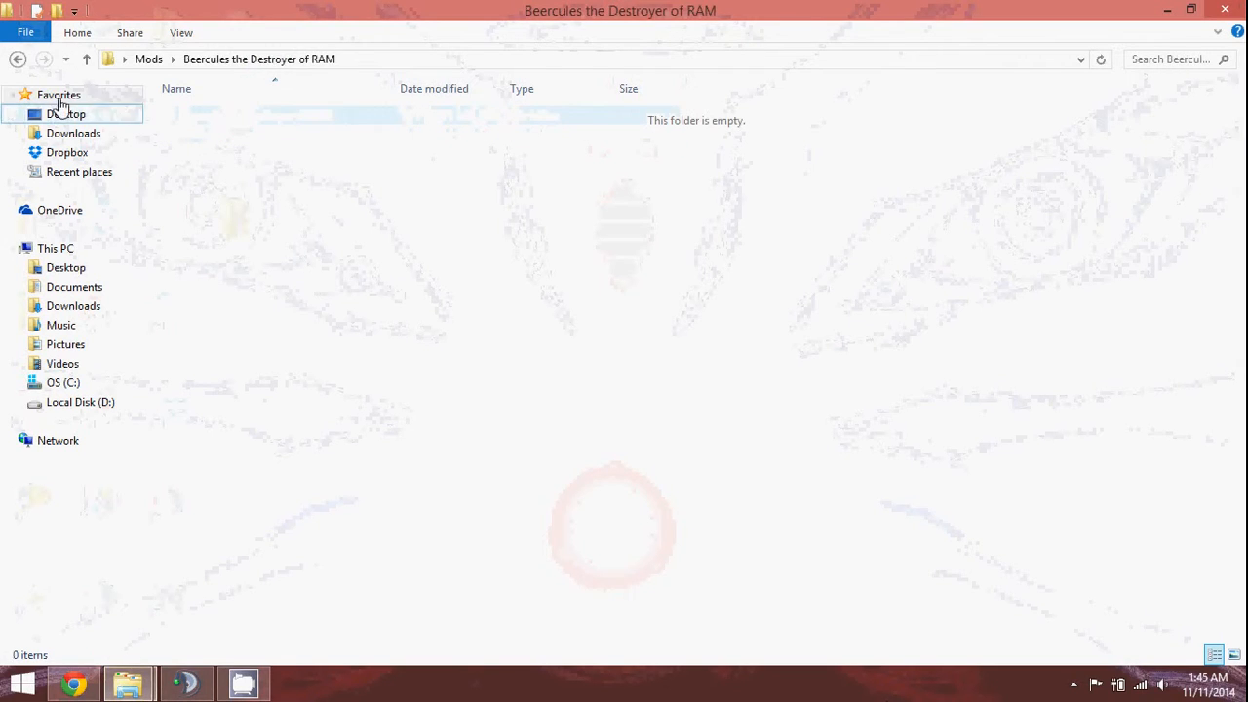
click(18, 59)
double_click(273, 136)
right_click(225, 247)
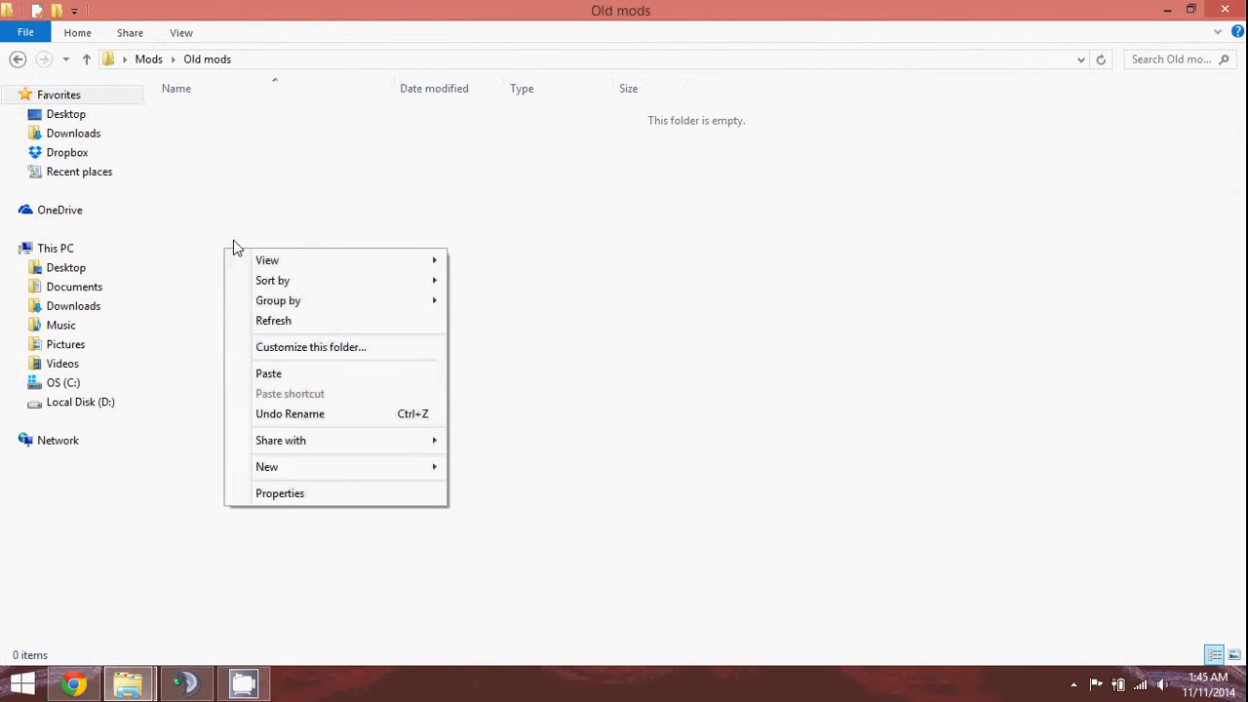
click(330, 374)
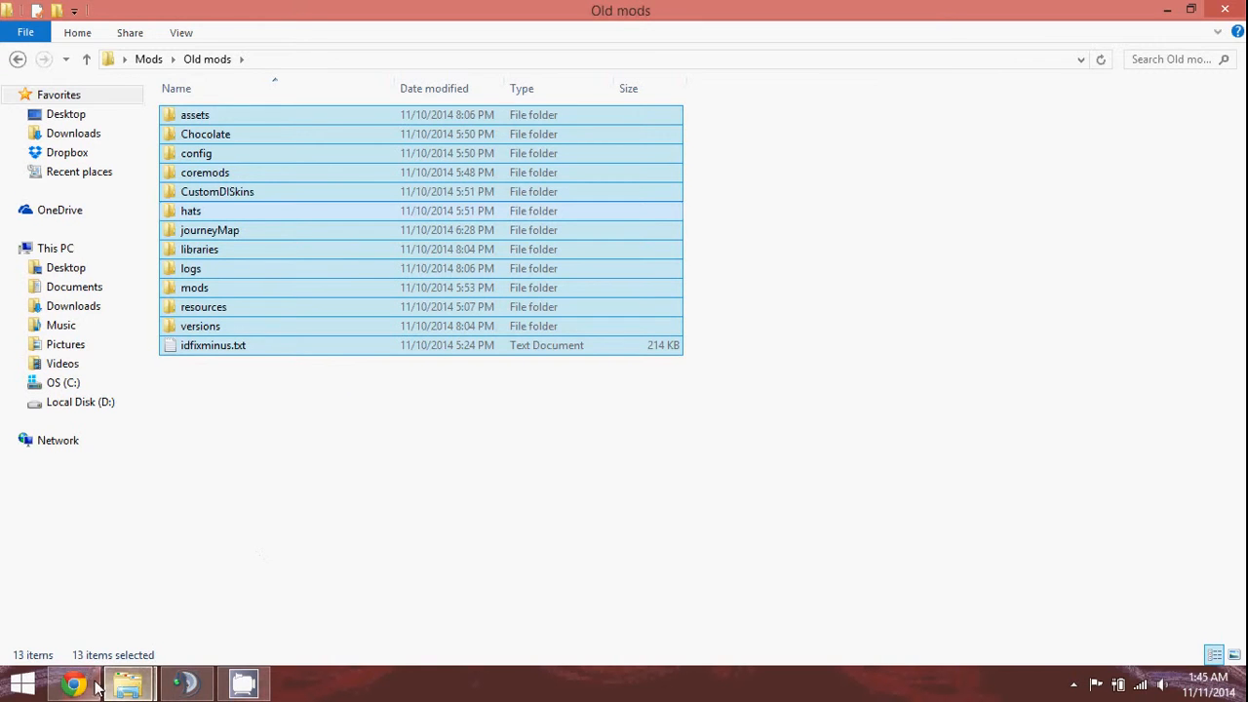
click(128, 683)
click(139, 599)
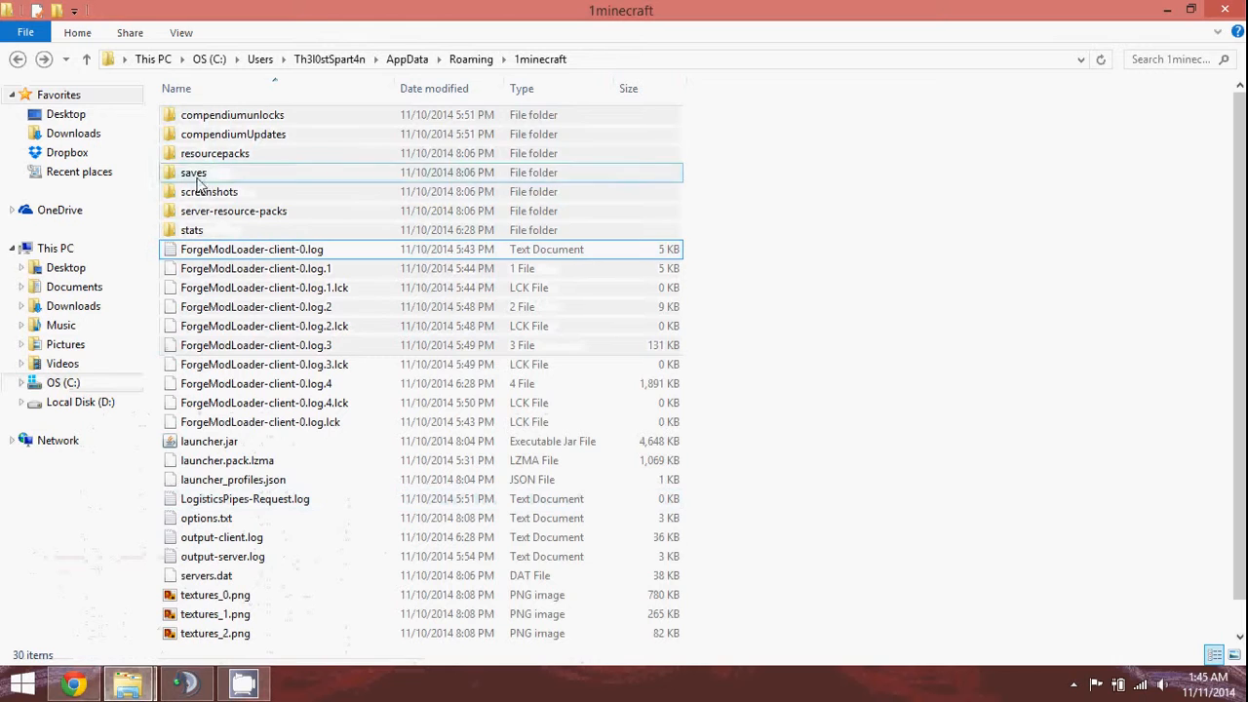
Cut resourcepacks, saves, screenshots, server-resource-packs, stats, options.txt and servers.dat from 1minecraft.
click(472, 61)
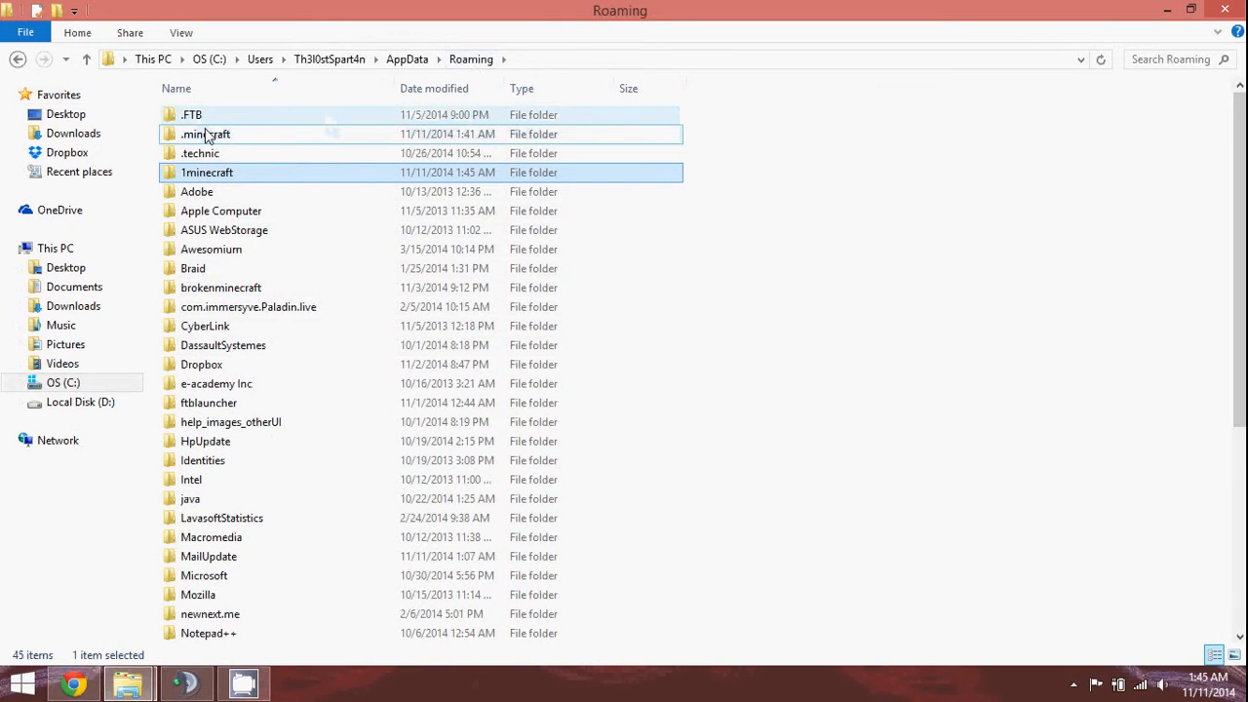
double_click(194, 178)
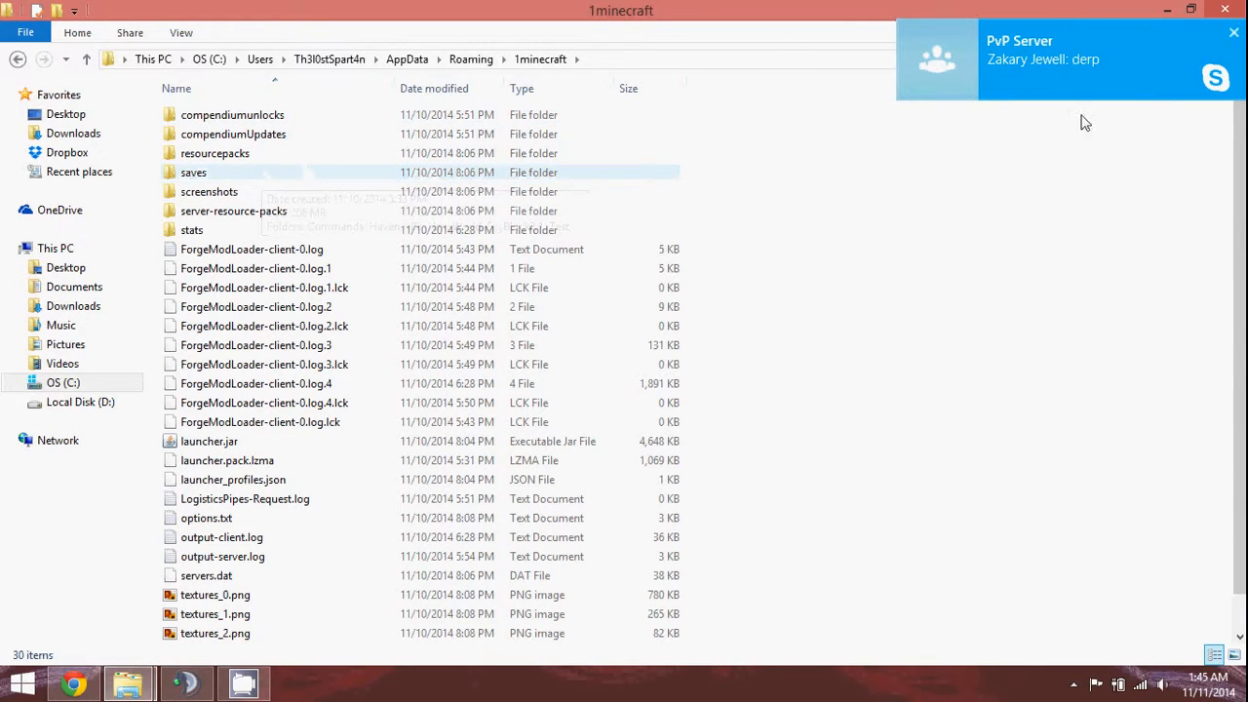
click(296, 178)
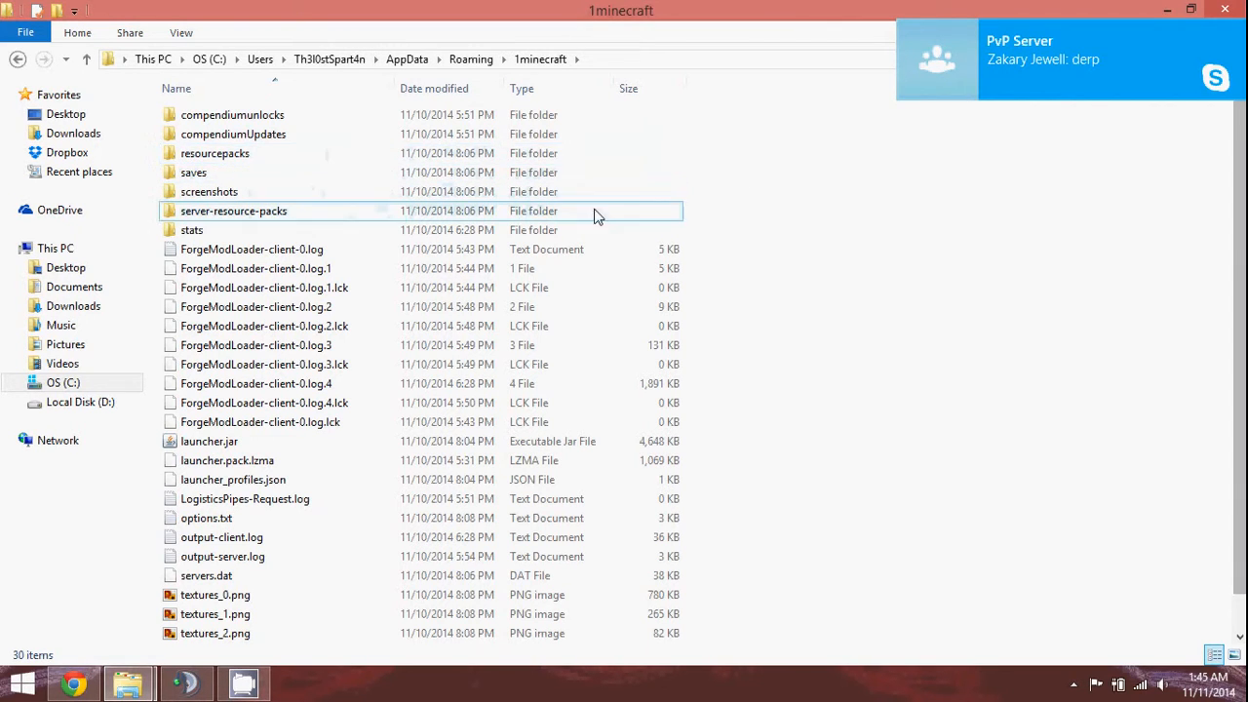
click(273, 154)
ctrl+click(267, 171)
ctrl+click(264, 192)
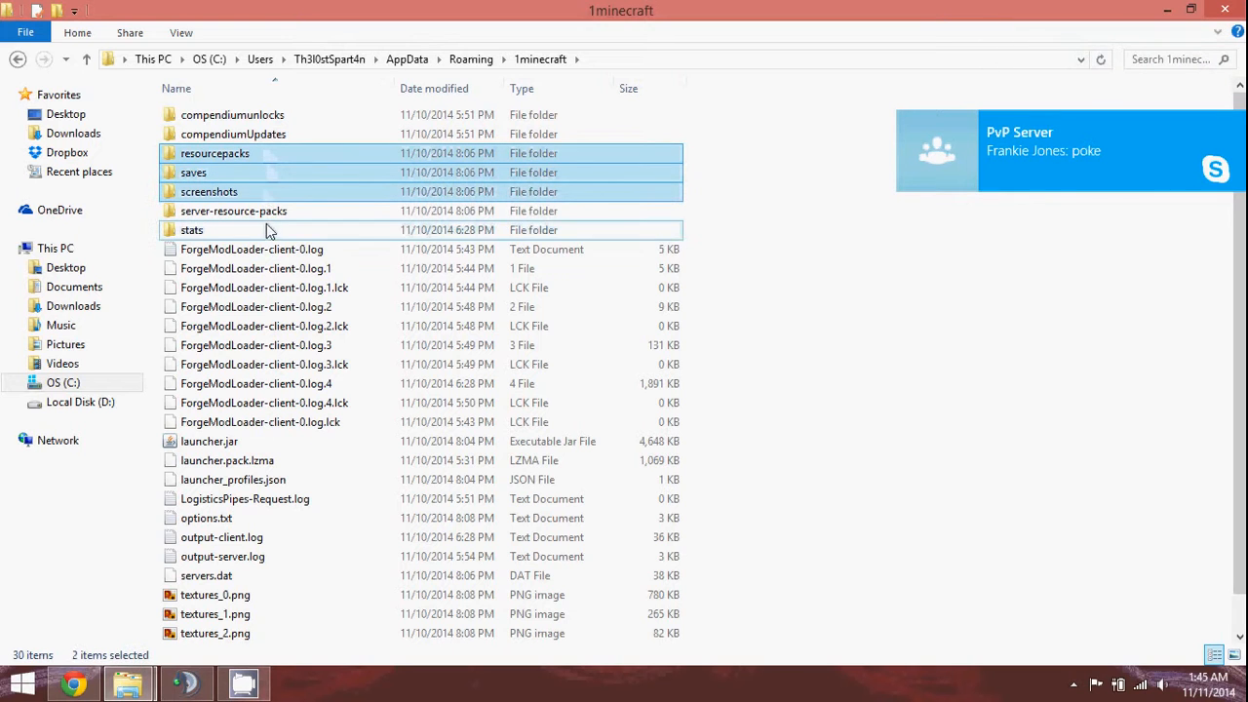
ctrl+click(265, 211)
ctrl+click(263, 232)
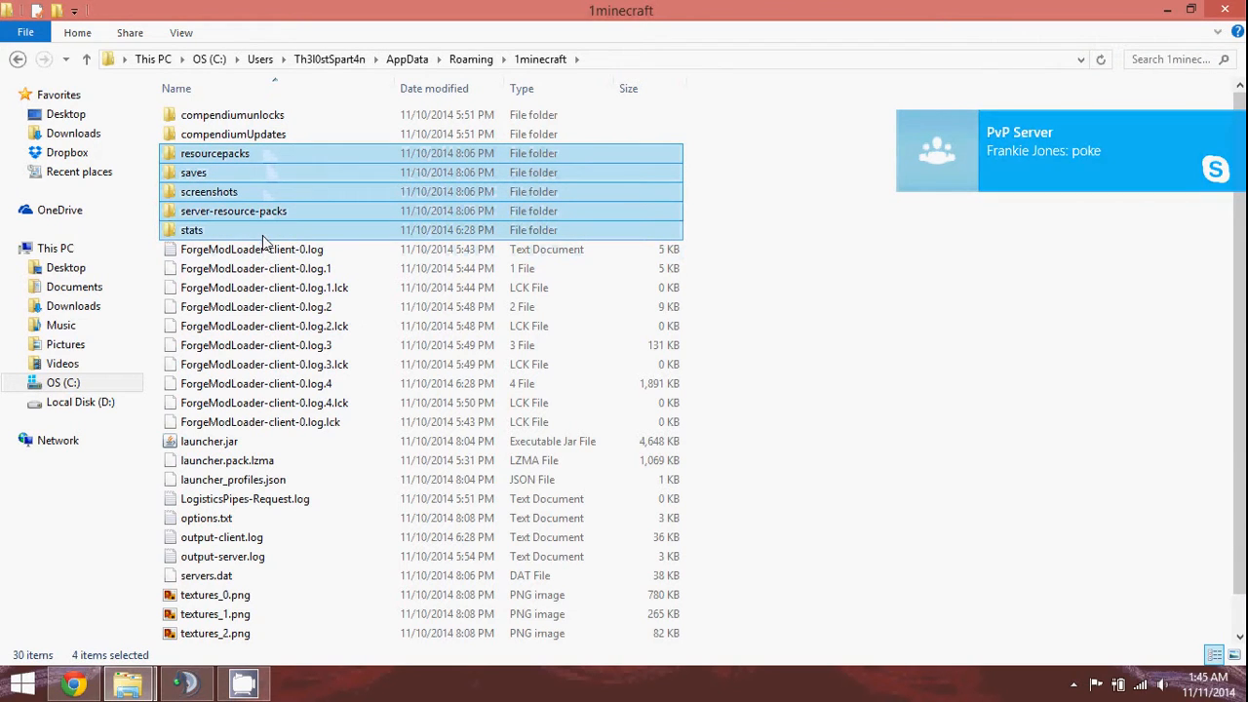
scroll(271, 429, down, 1)
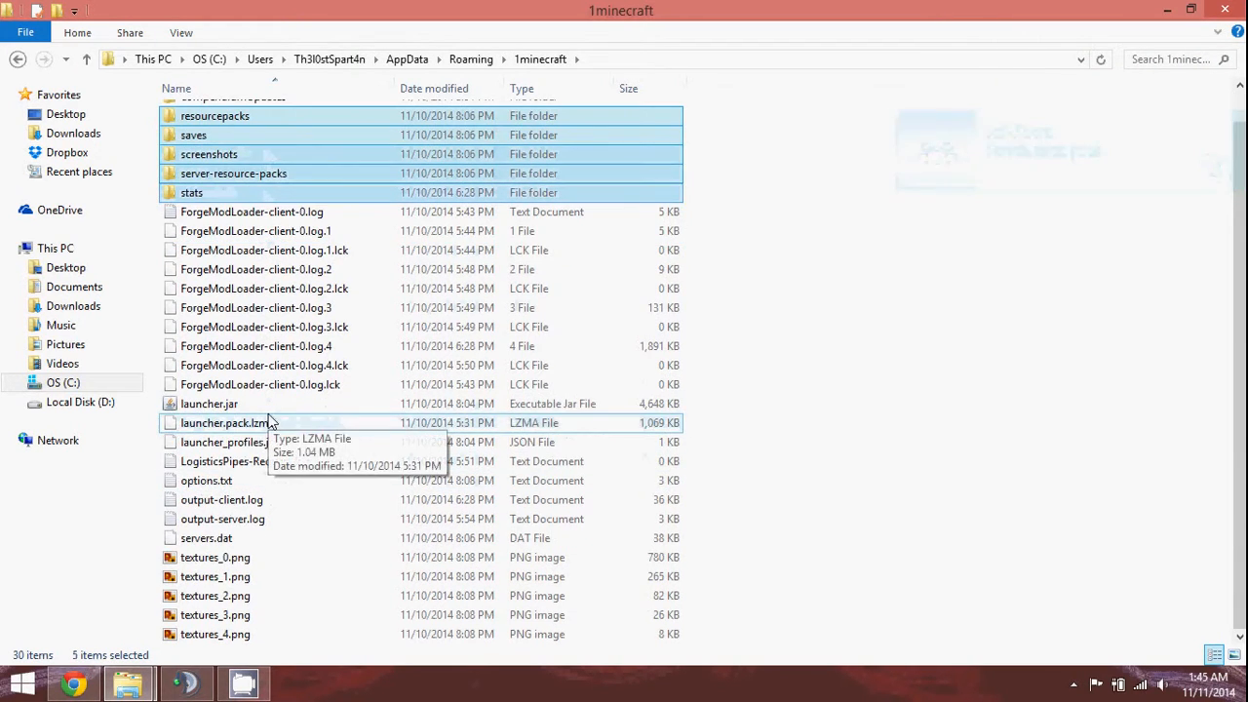
ctrl+click(204, 482)
ctrl+click(221, 543)
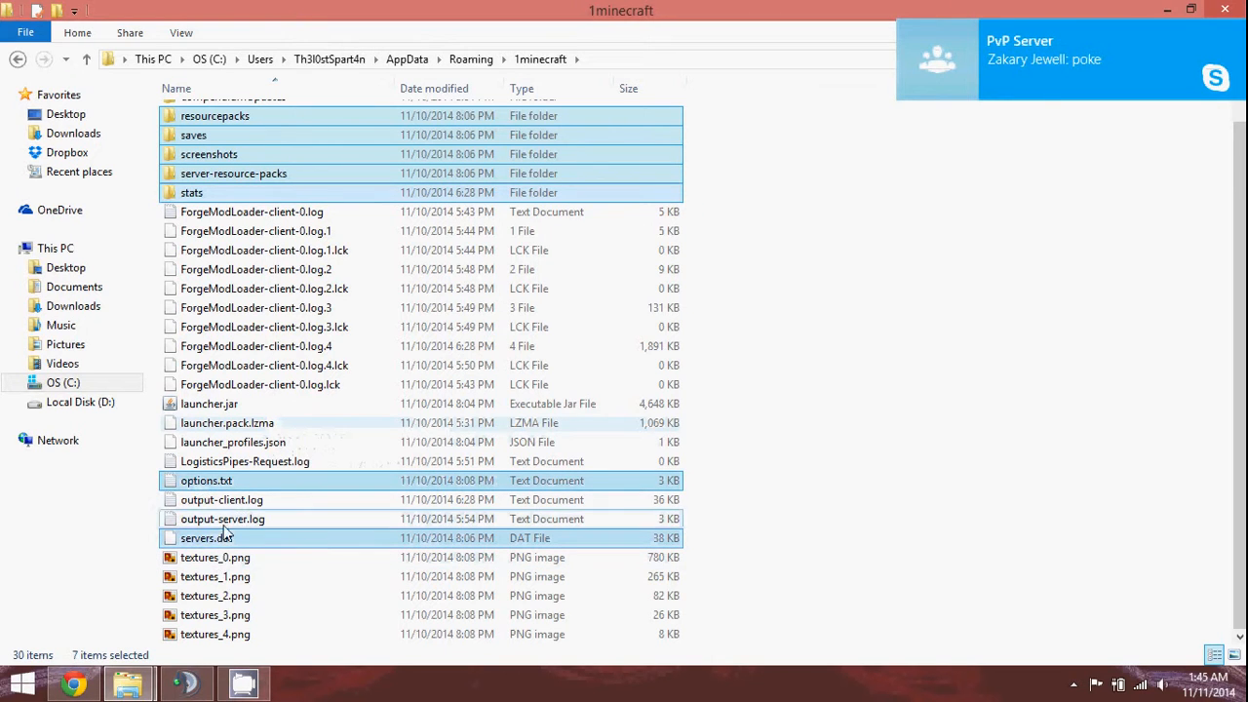
right_click(233, 482)
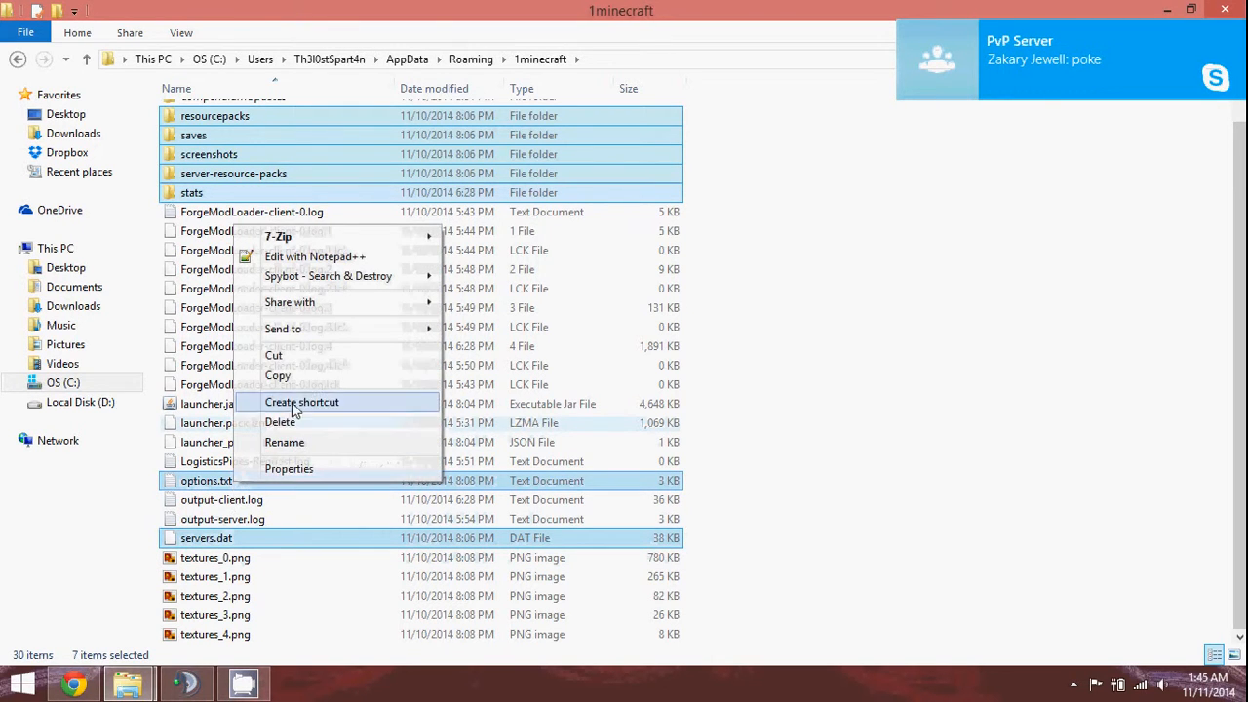
click(304, 355)
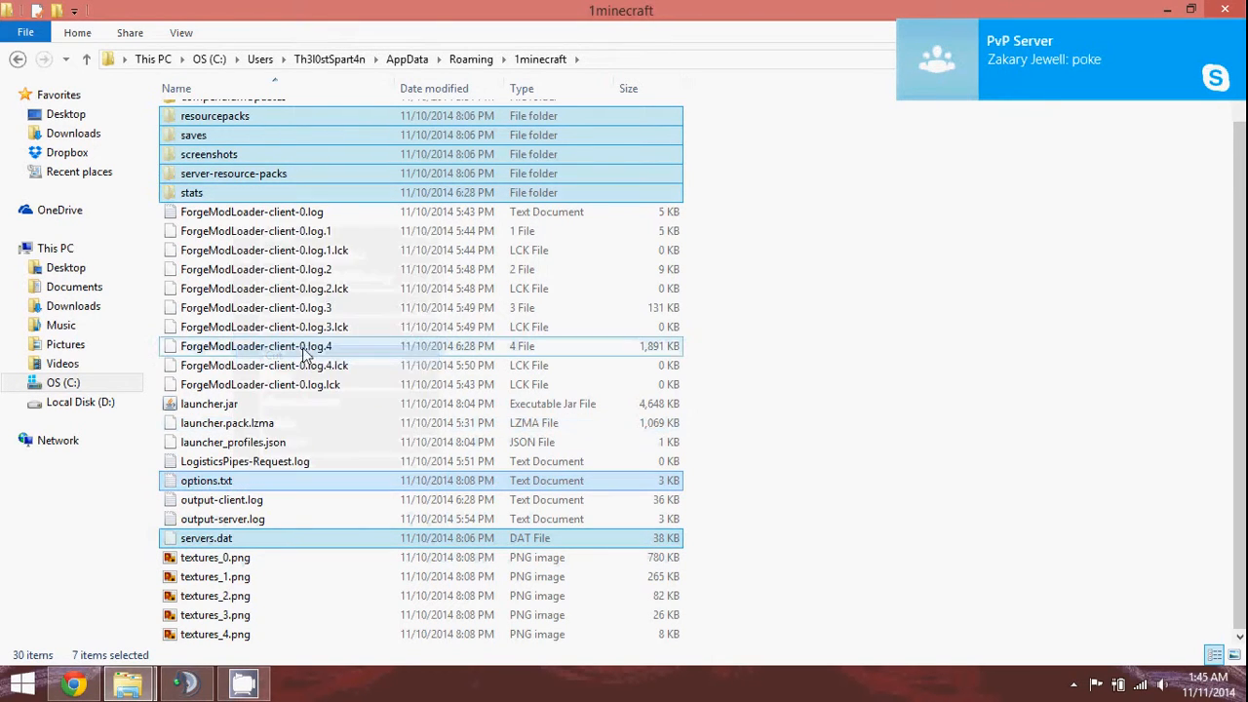
Paste the seven items into Roaming's .minecraft folder, replacing the same-named files.
click(471, 58)
double_click(357, 129)
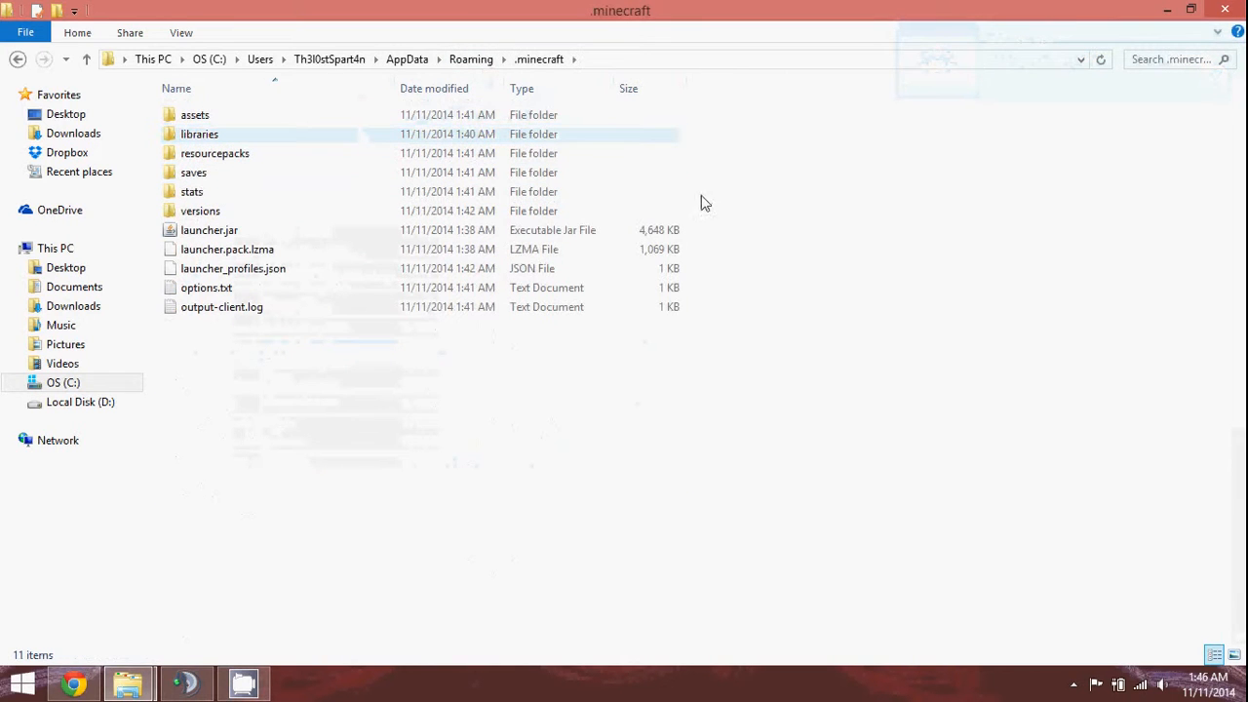
right_click(770, 234)
click(860, 354)
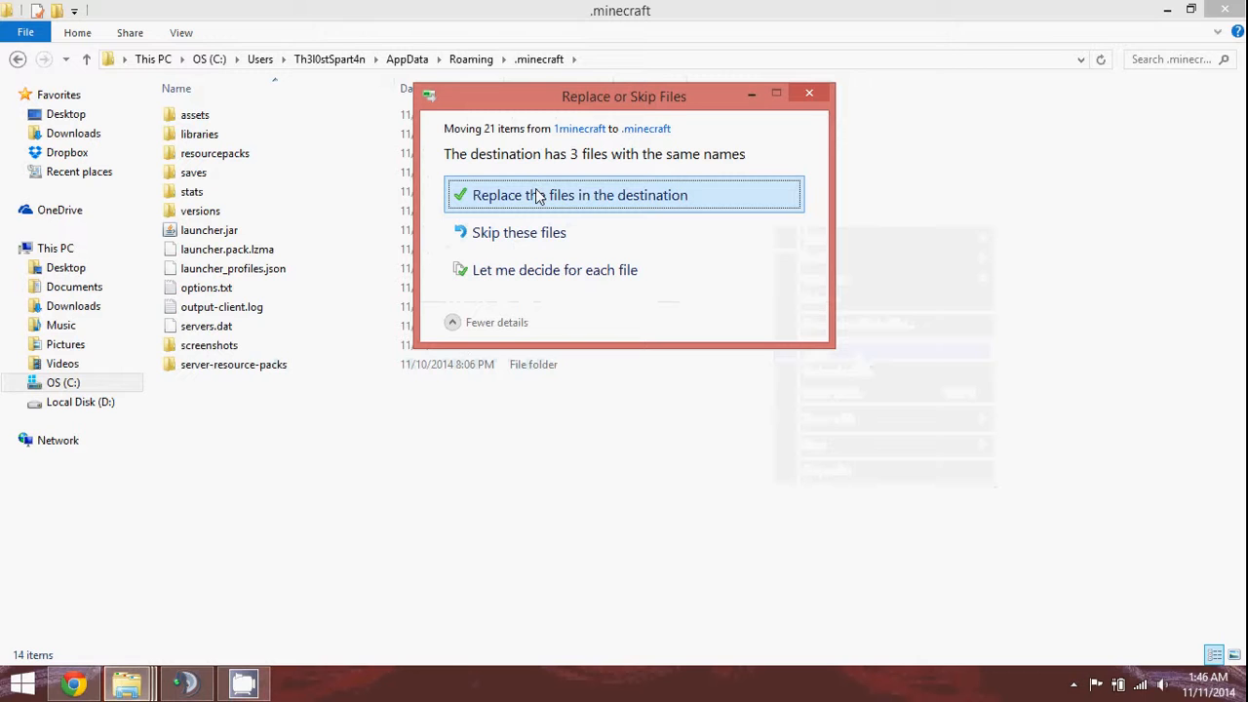
click(542, 197)
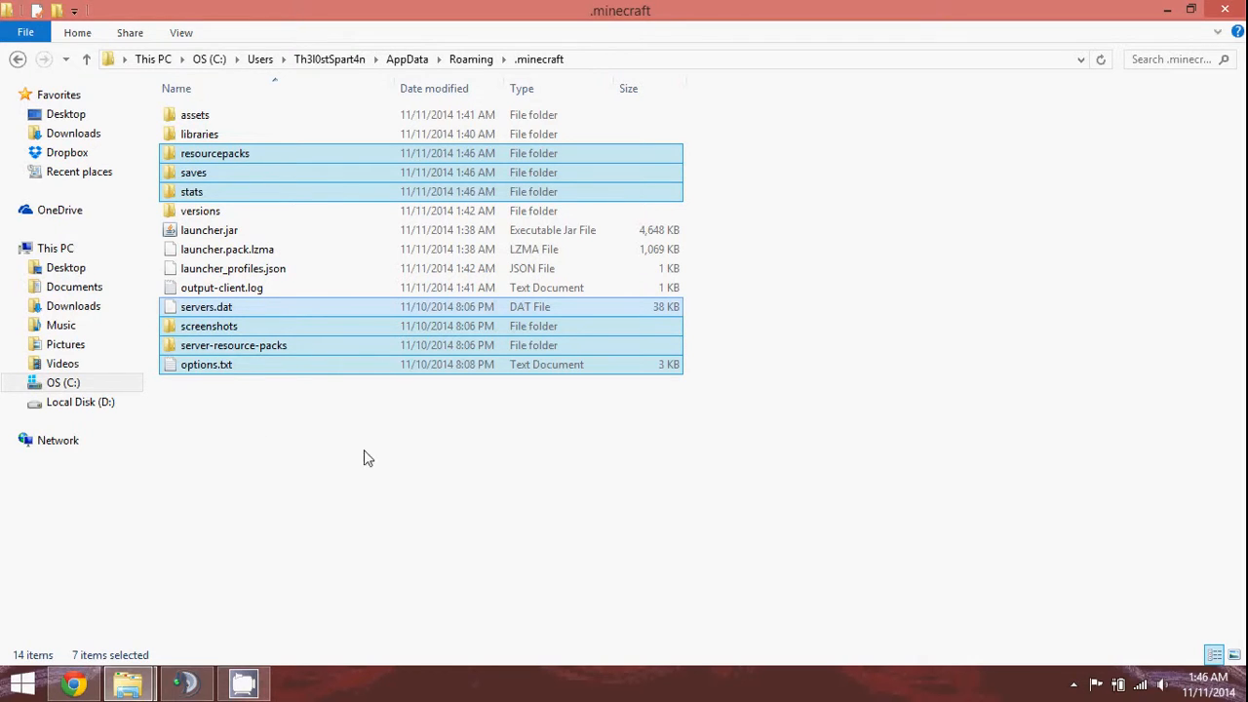
click(329, 488)
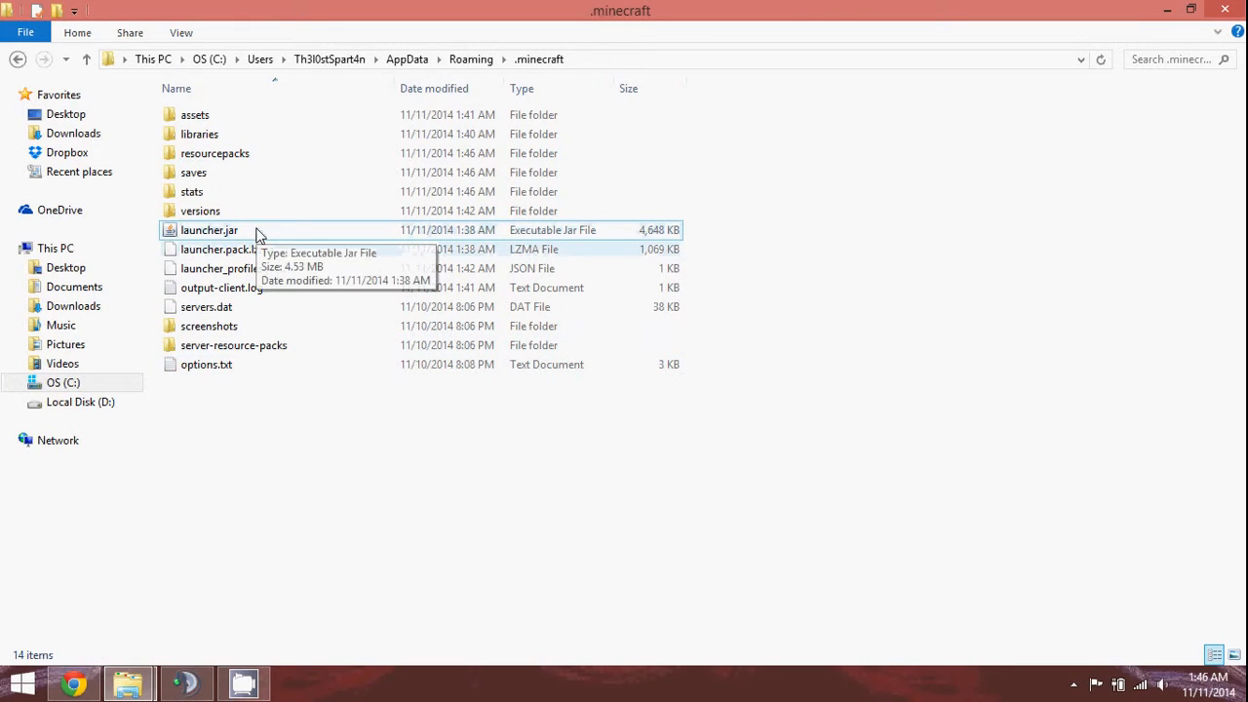
Look over the Copy.com page for the shared 449.4 MB .minecraft modpack zip.
click(76, 687)
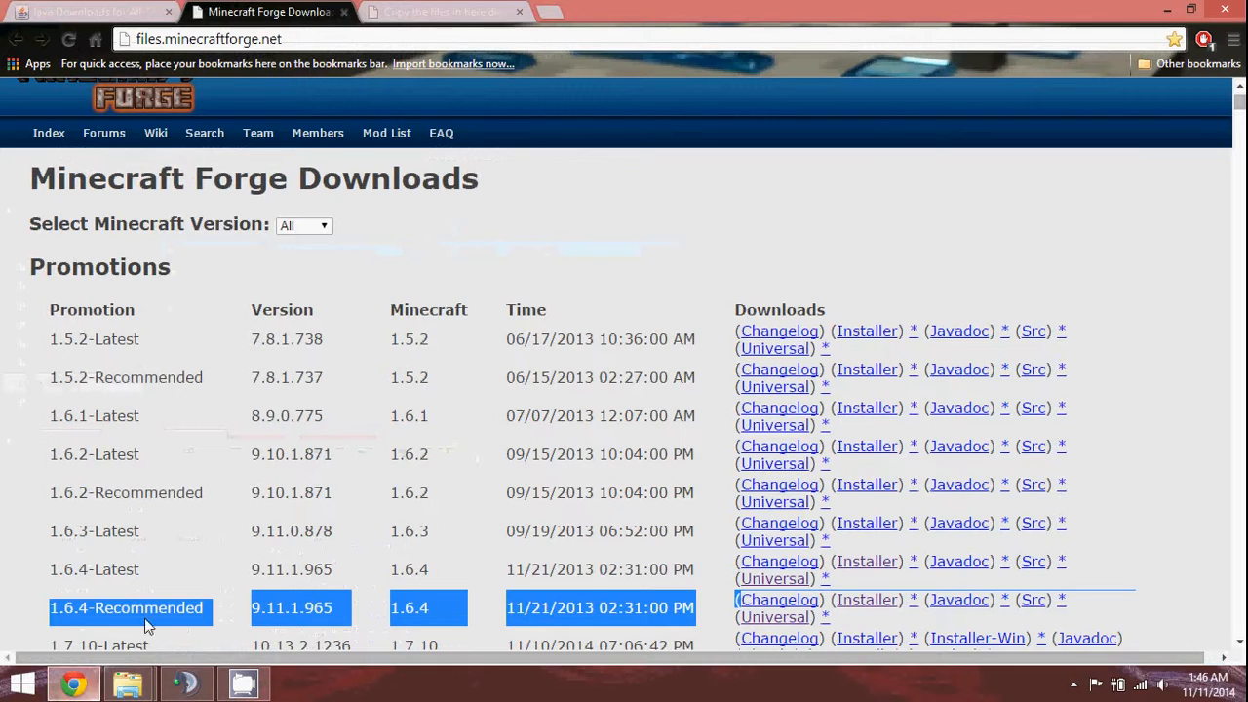
click(456, 9)
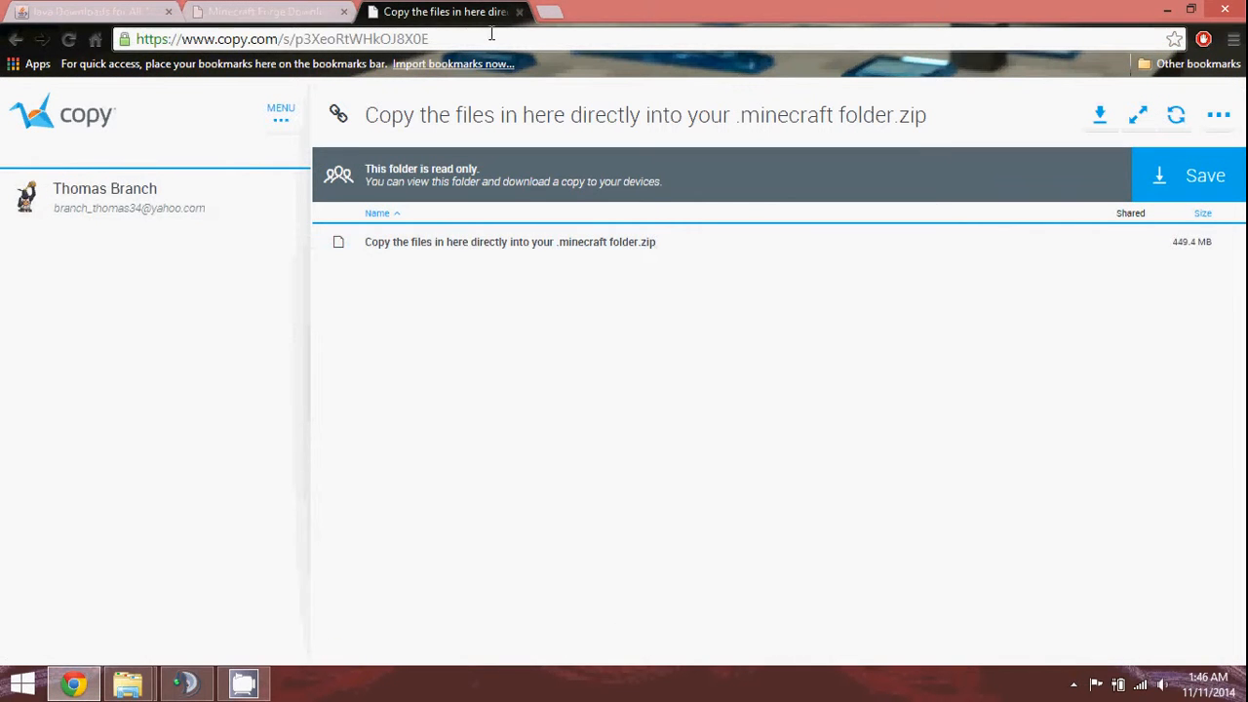
drag(488, 39, 94, 41)
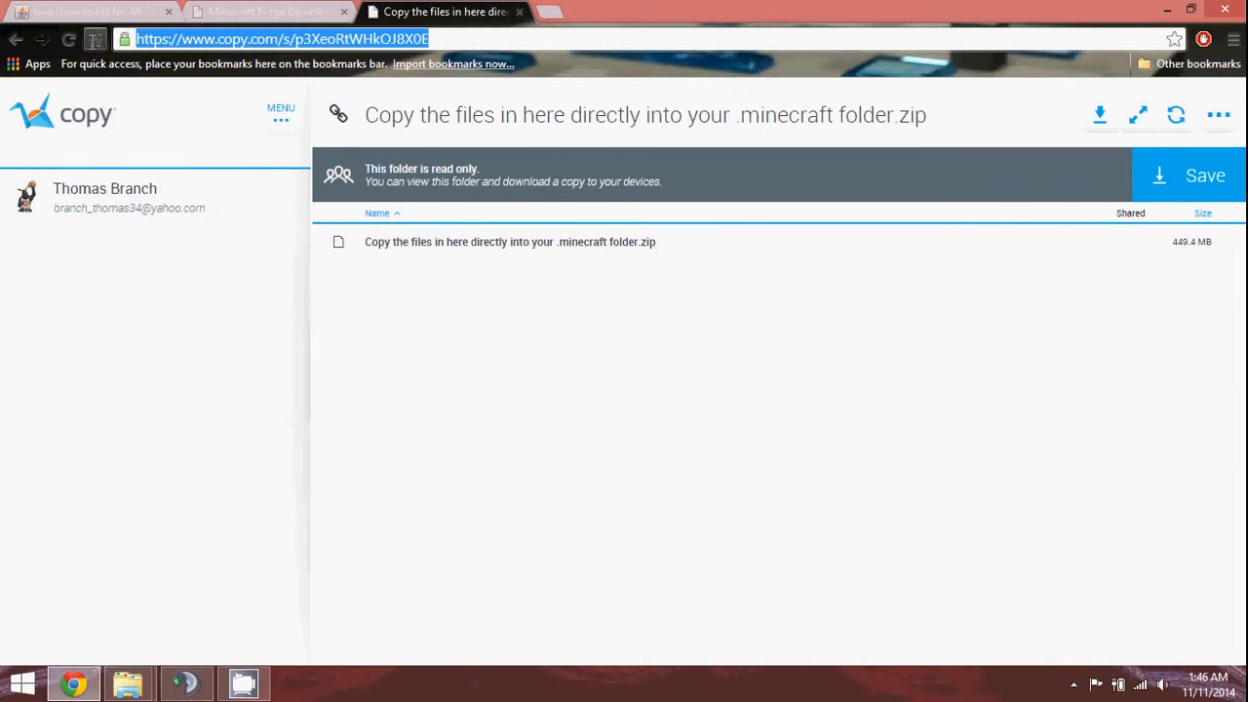
click(554, 41)
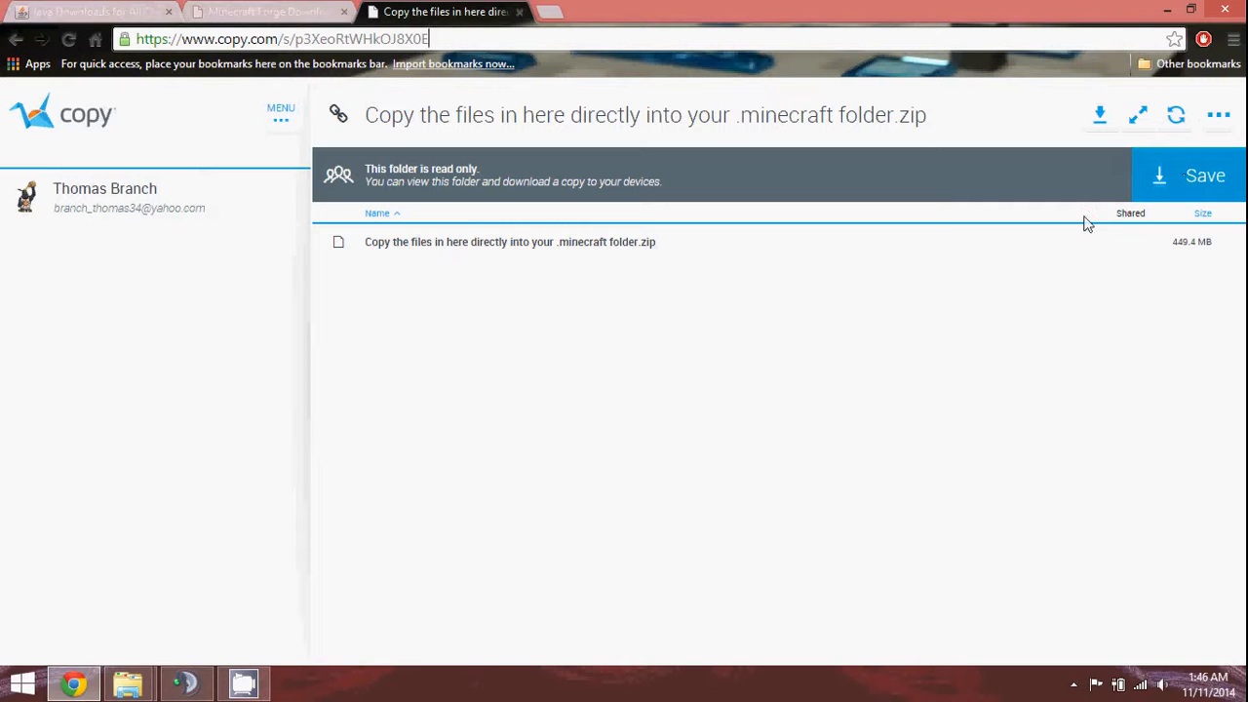
Bring the Old mods folder window back to the front.
click(127, 689)
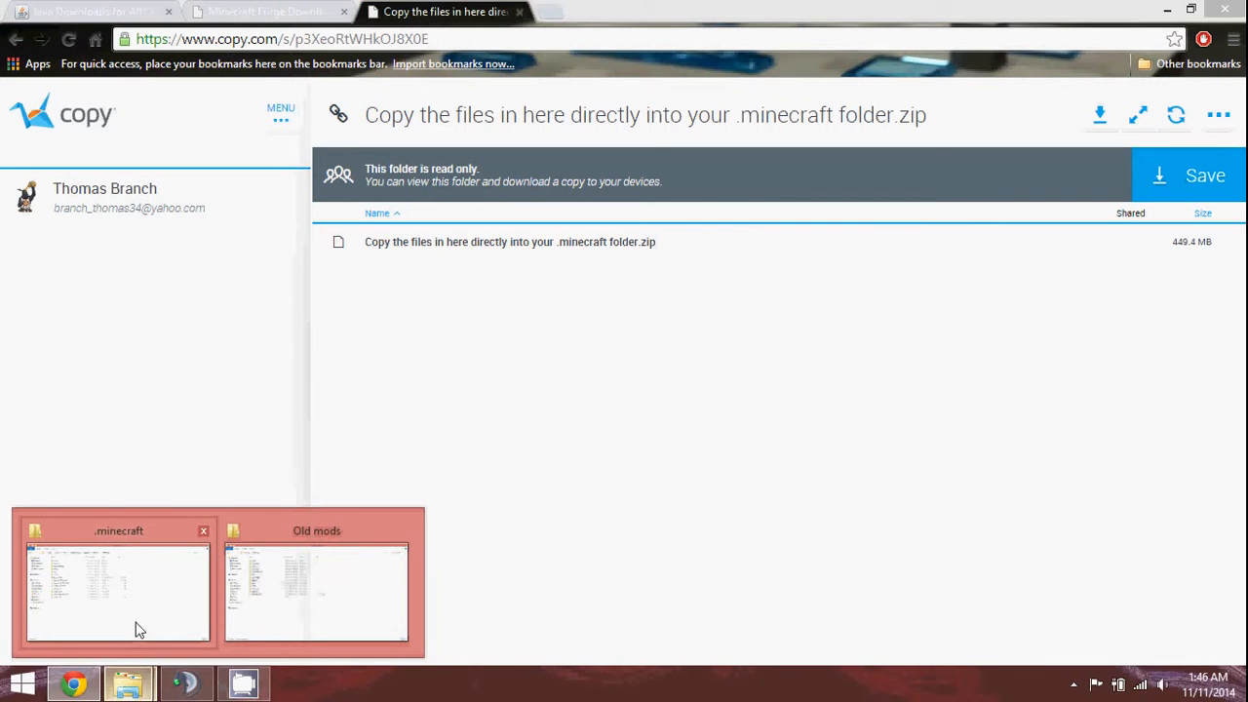
mouse_move(266, 586)
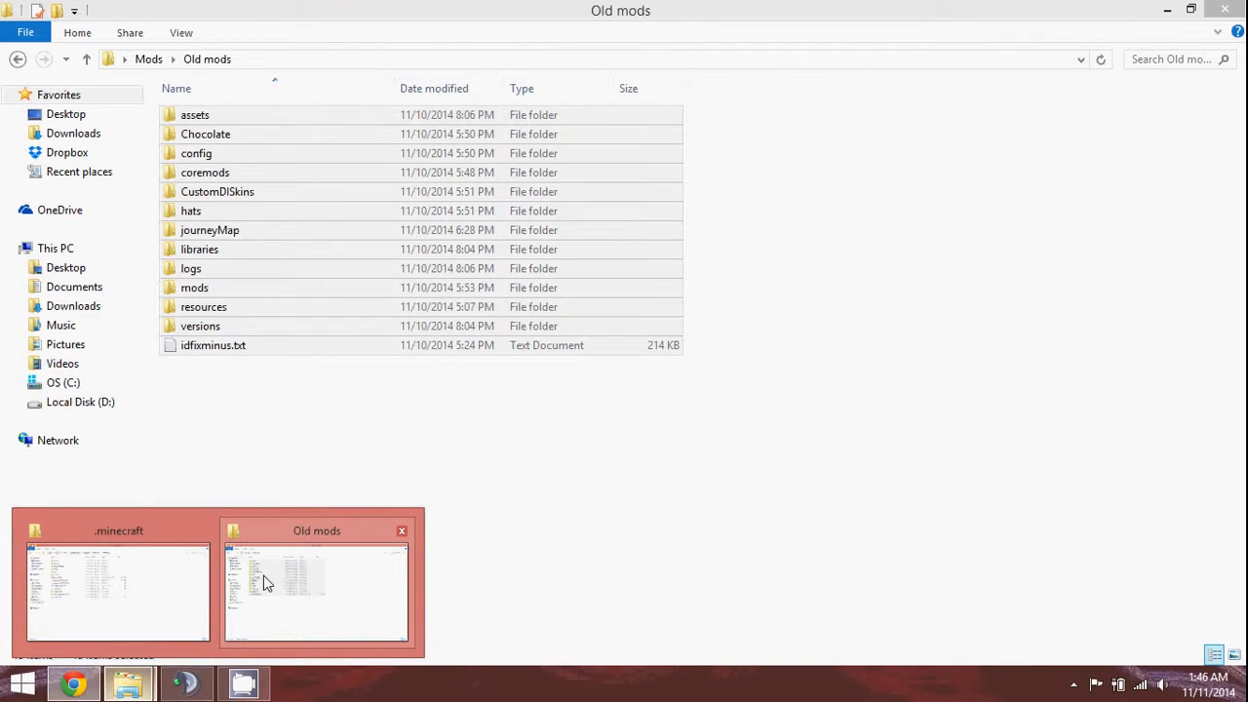
click(266, 575)
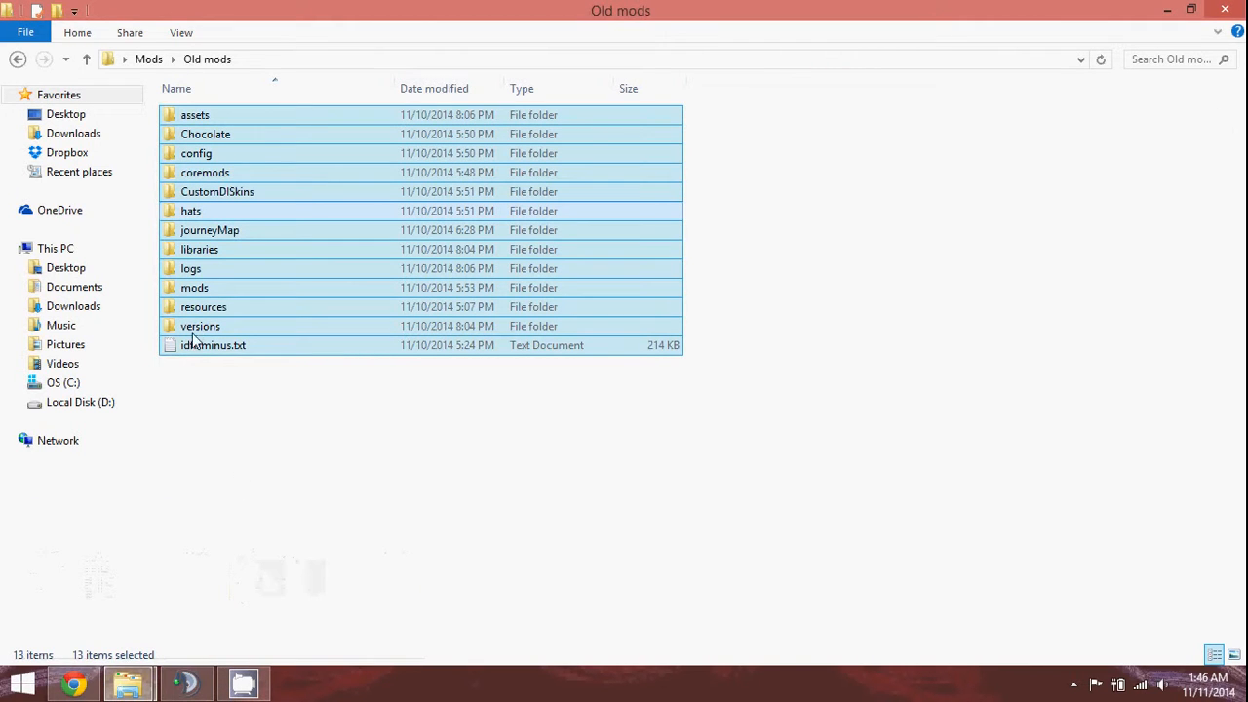
Extract the modpack zip in Downloads with 7-Zip into its same-named folder.
click(89, 308)
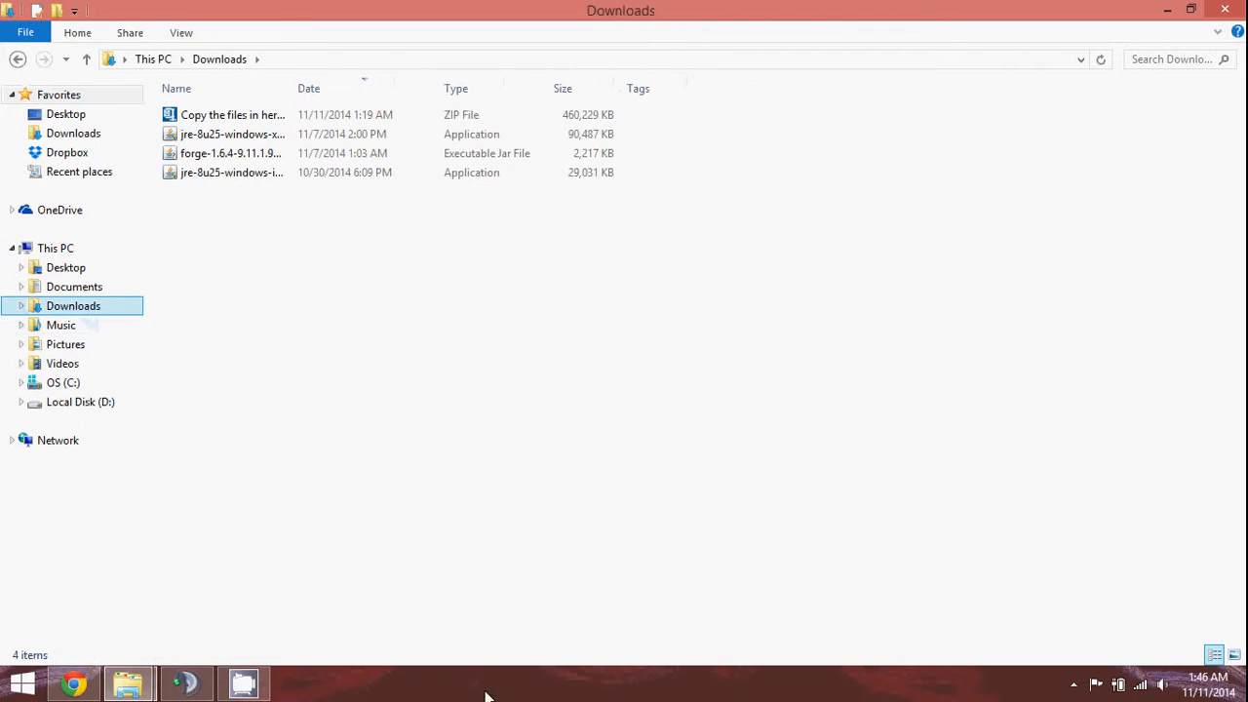
click(272, 122)
right_click(271, 120)
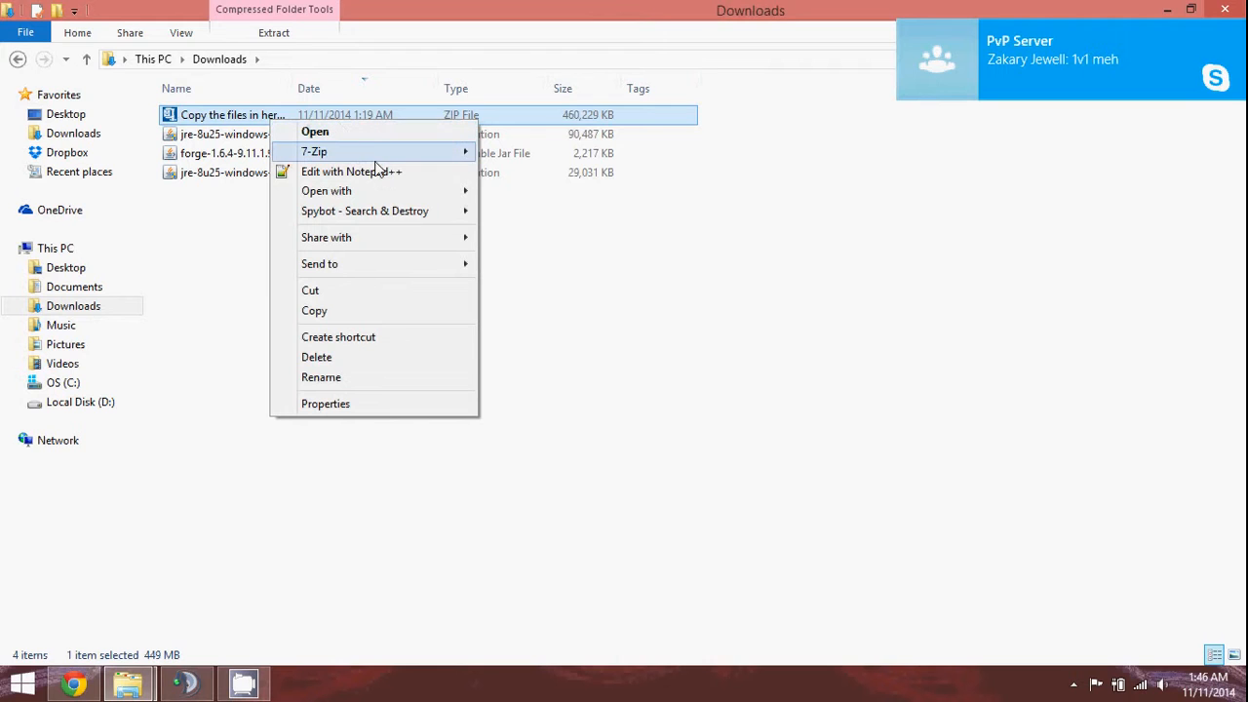
mouse_move(368, 150)
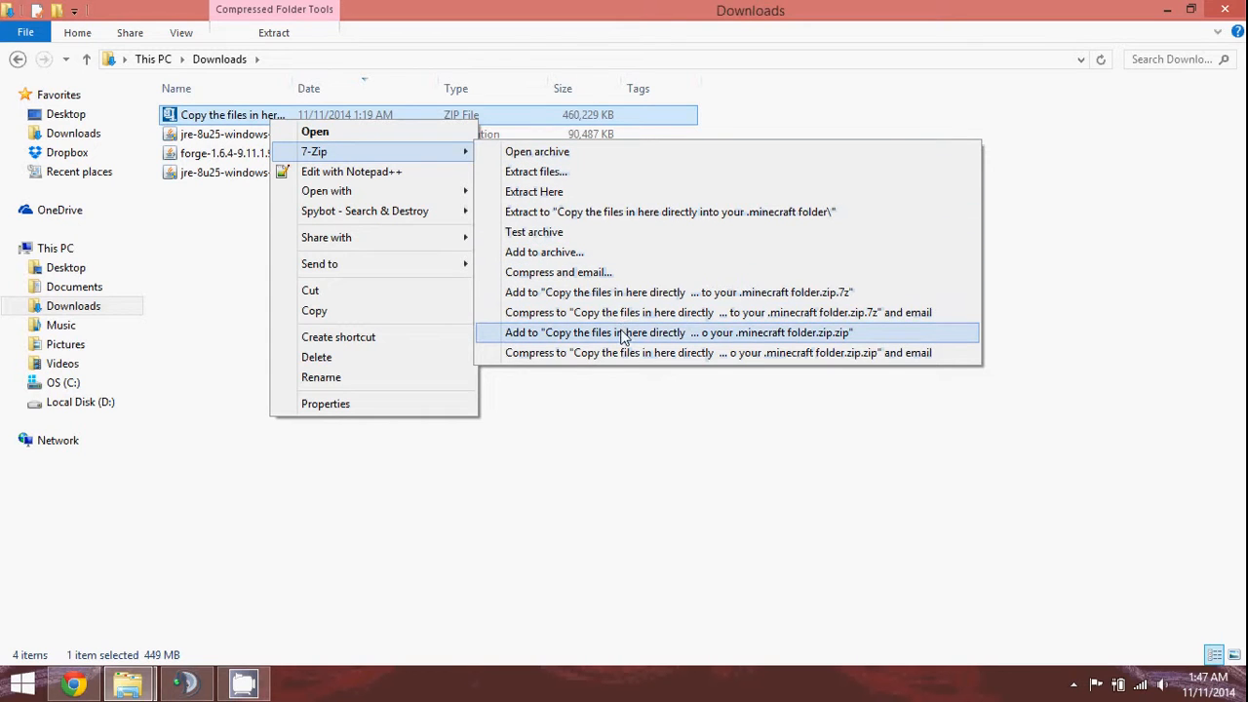
click(586, 212)
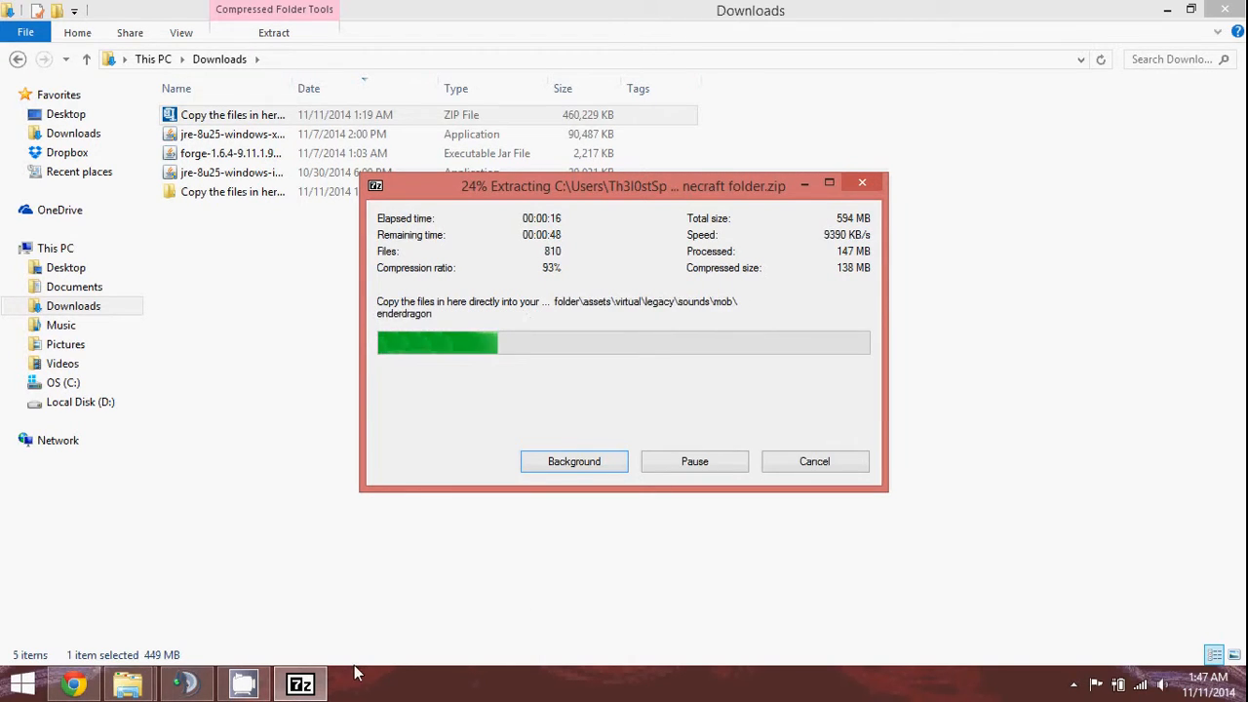
Wait while 7-Zip extracts the modpack, reaching 884 files and 148 of 594 MB.
mouse_move(256, 686)
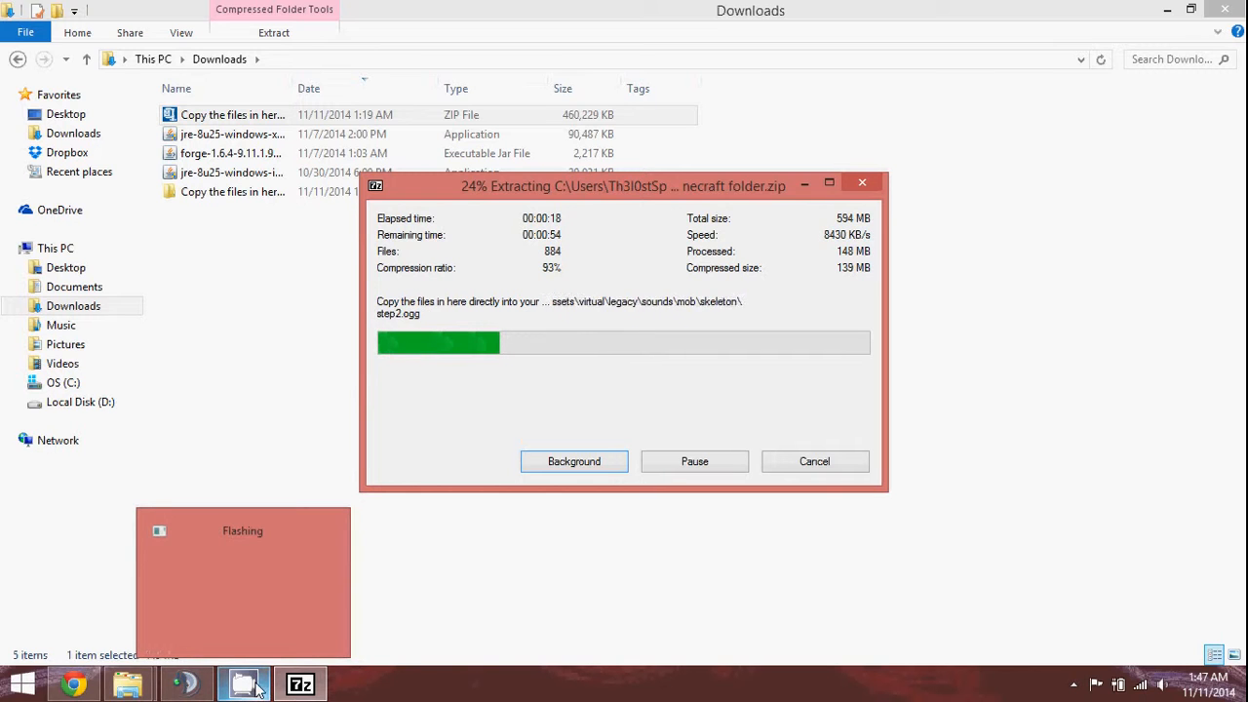
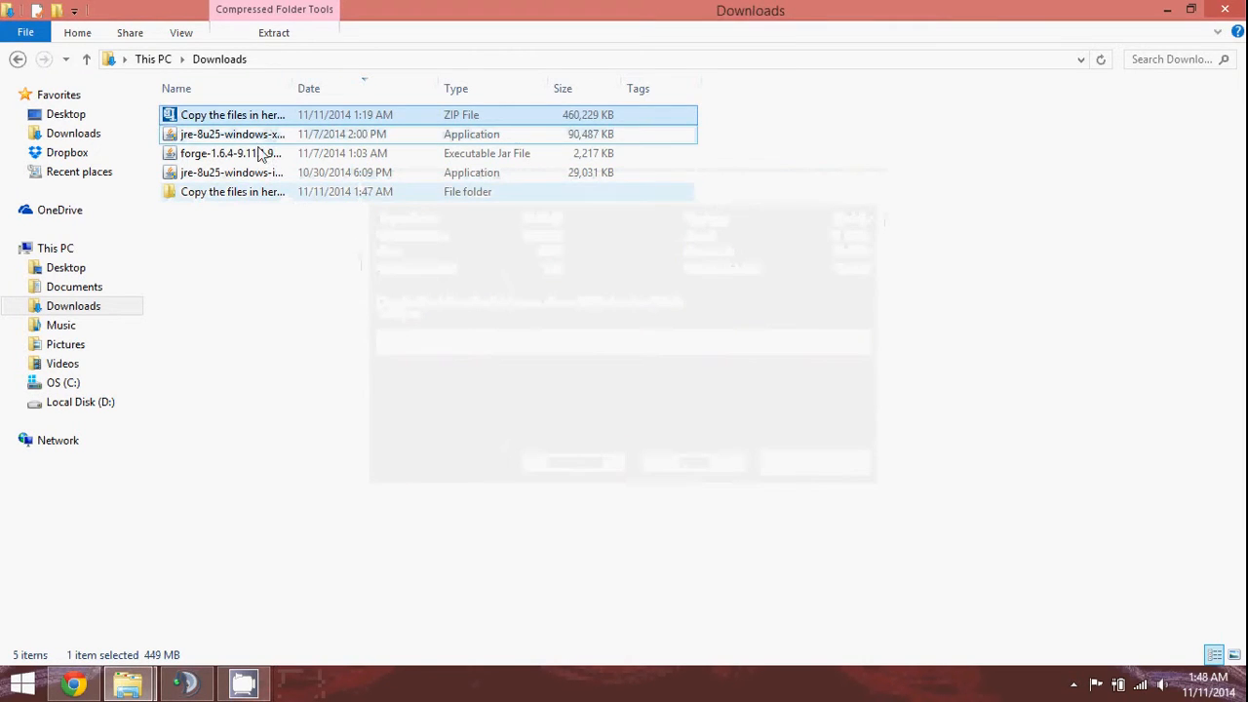
Open the extracted mod pack's inner folder and copy all 14 of its items.
click(236, 193)
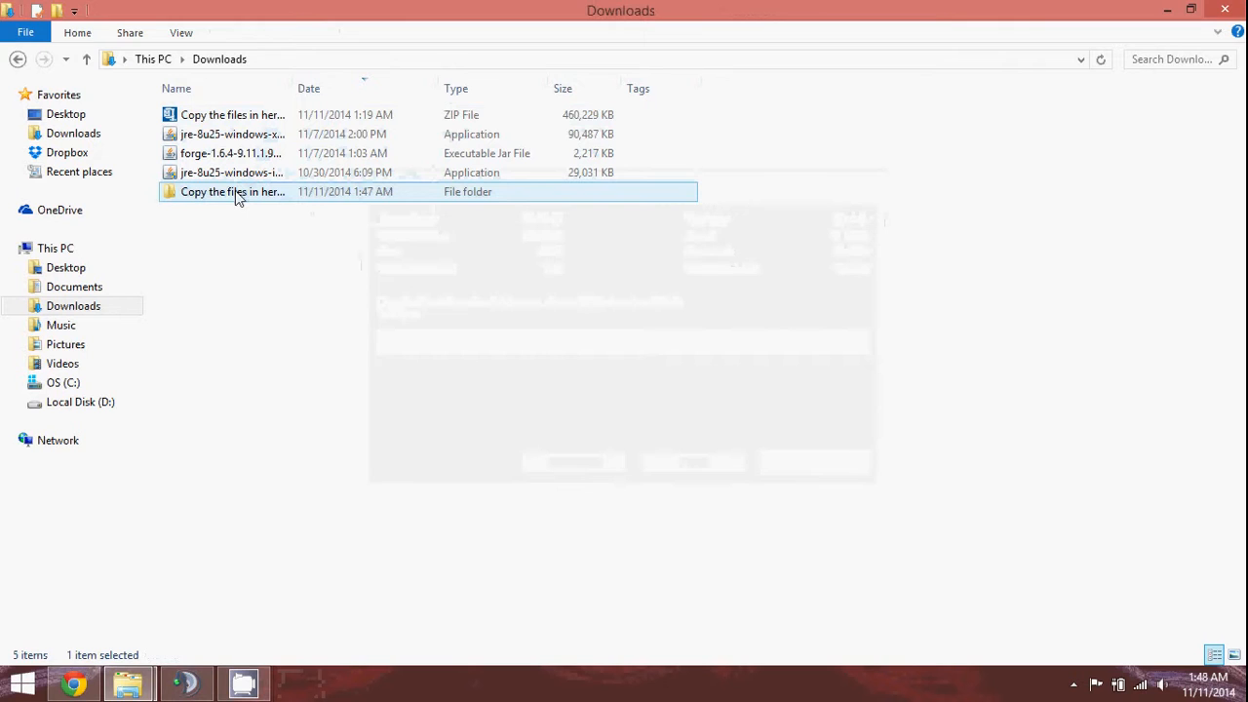
double_click(236, 192)
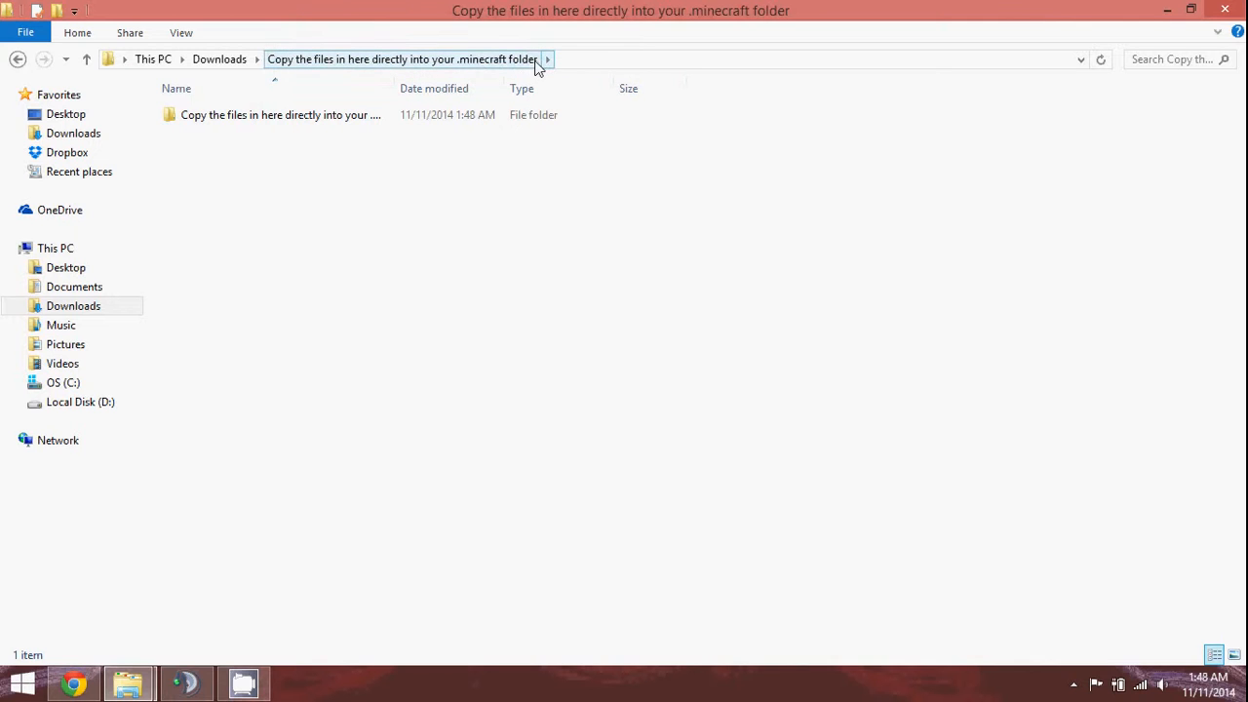
double_click(308, 114)
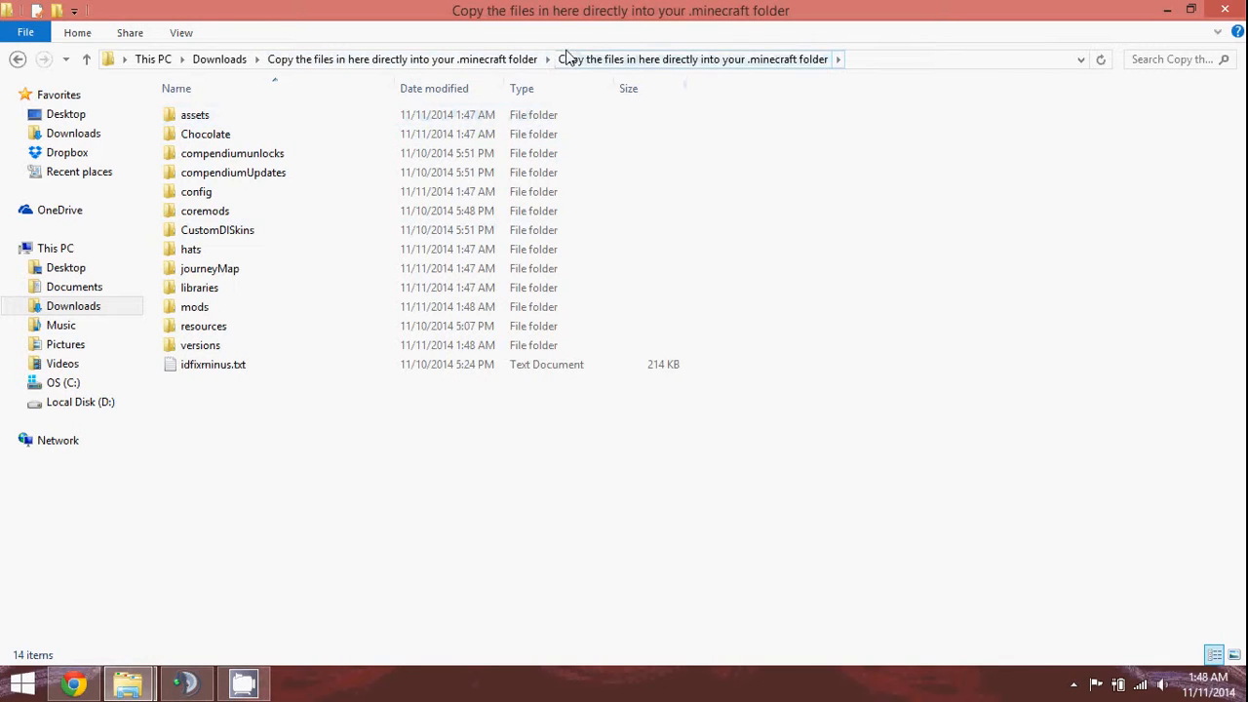
drag(518, 477, 217, 126)
right_click(218, 188)
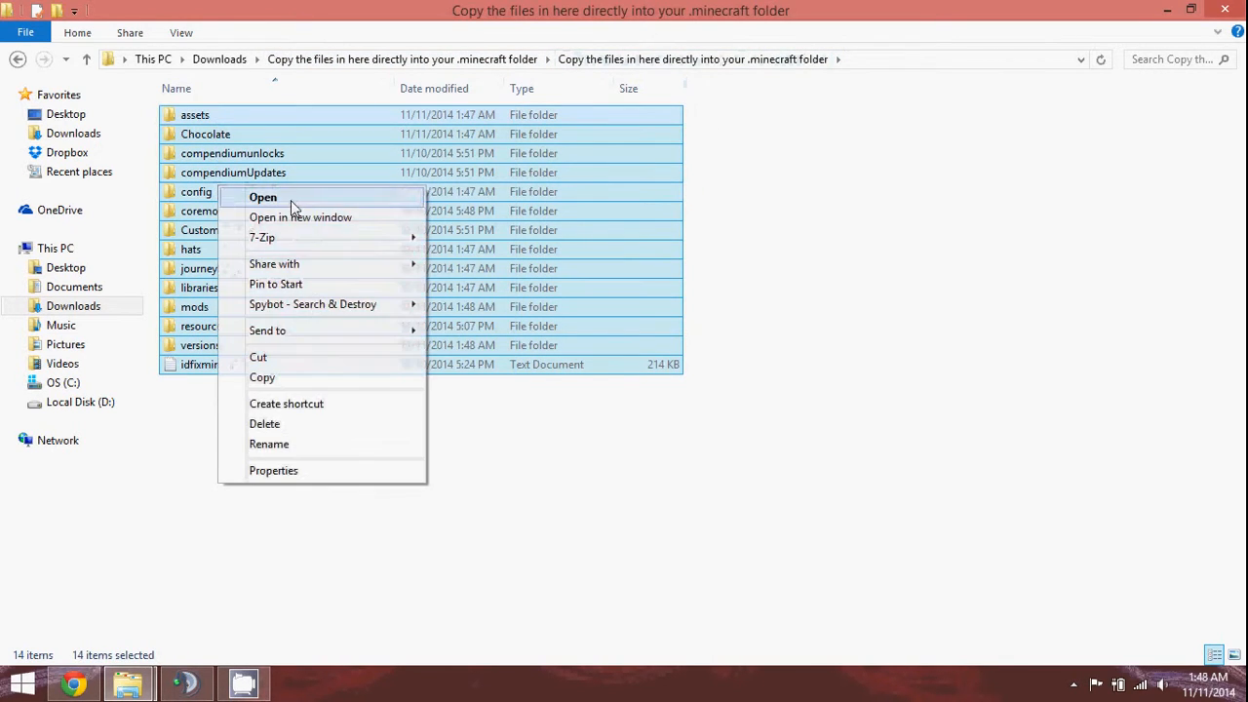
click(318, 379)
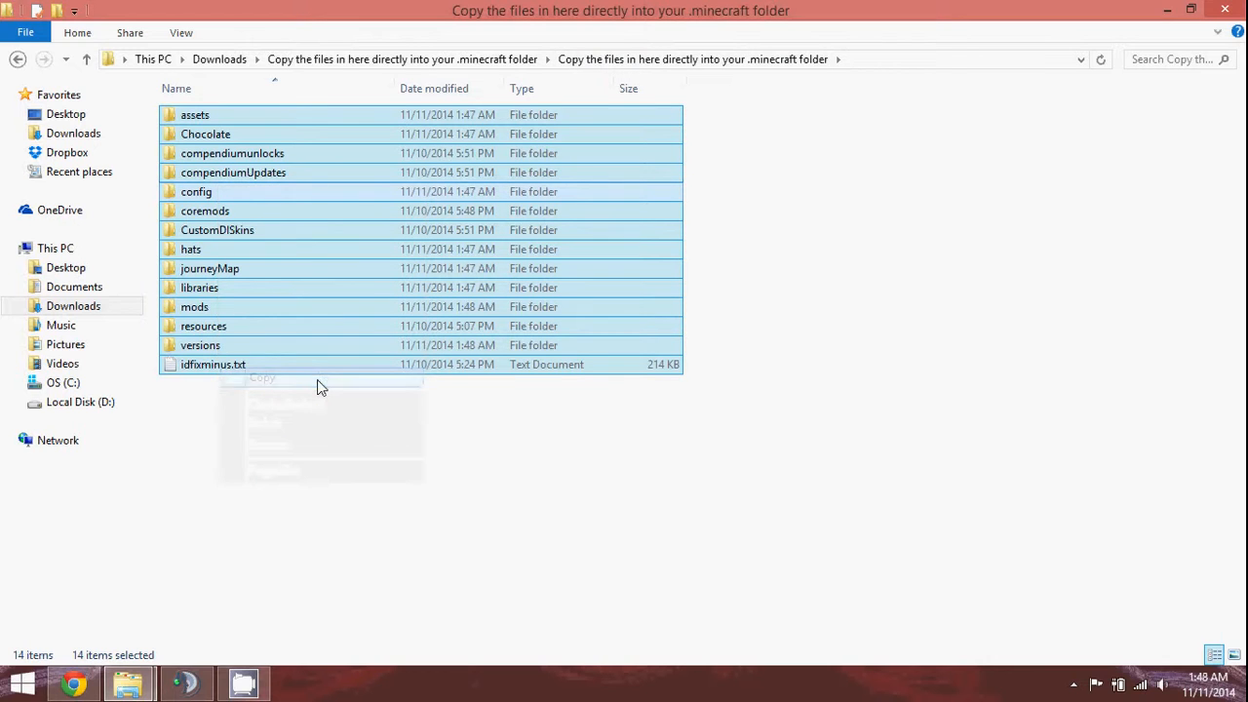
Check the .minecraft folder window, then return to the pack folder and select everything.
mouse_move(130, 688)
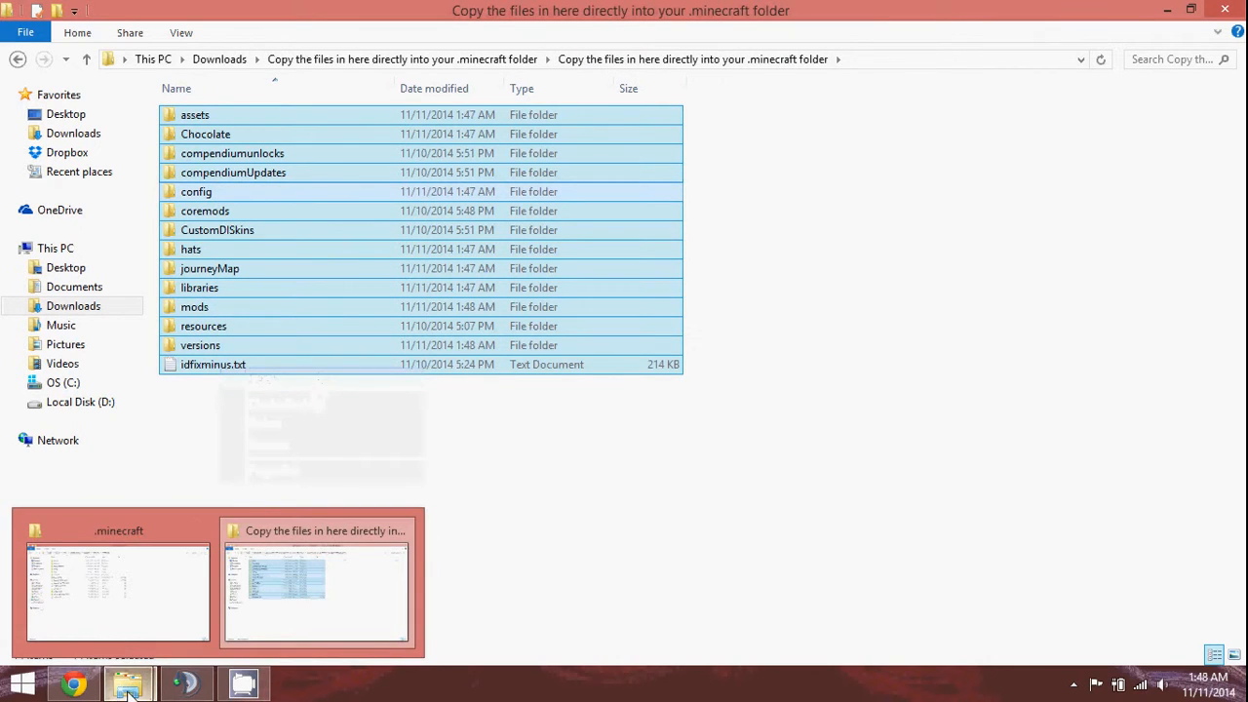
click(117, 624)
right_click(249, 482)
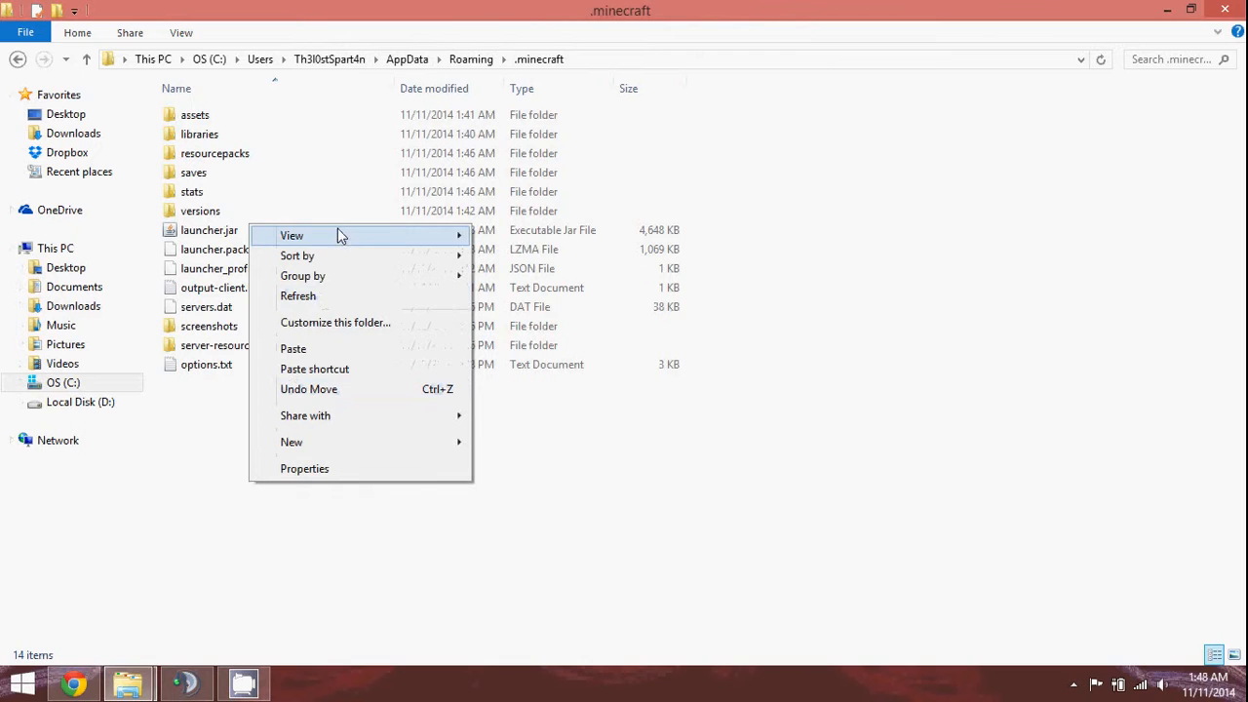
mouse_move(129, 685)
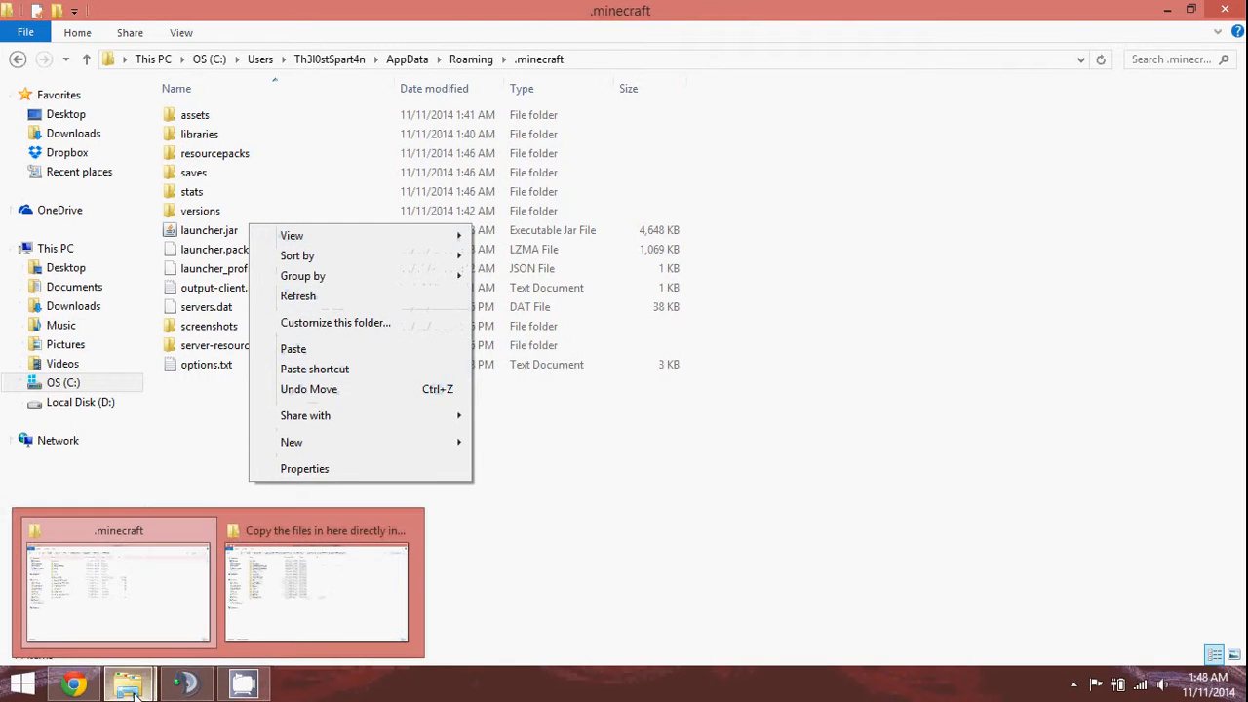
click(352, 585)
key(ctrl+a)
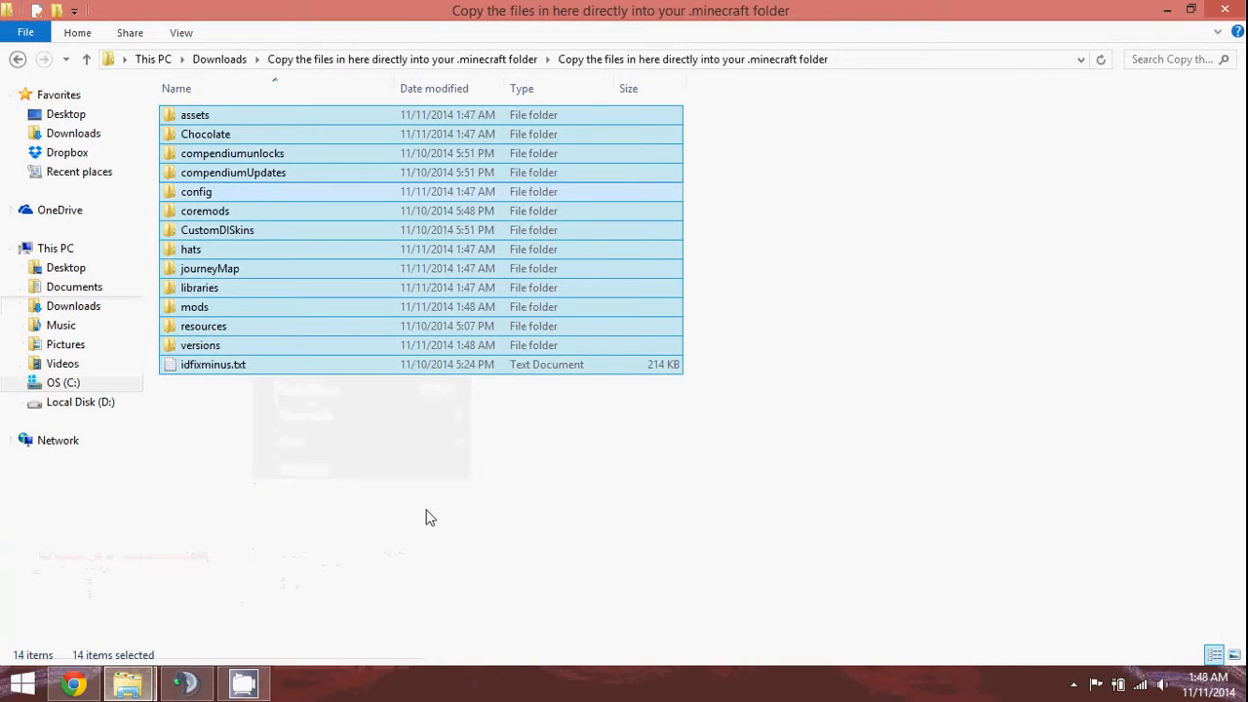
Paste the pack items into Mods\Beercules the Destroyer of RAM, then minimize the window.
key(super+d)
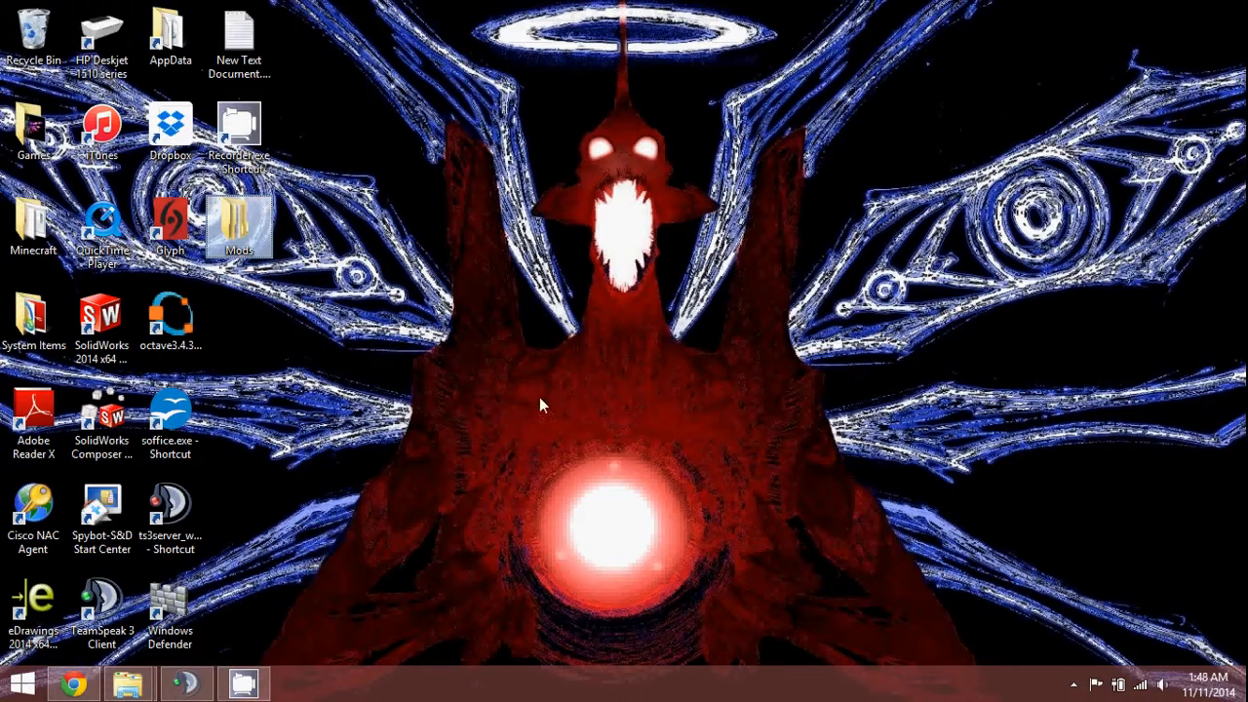
double_click(238, 229)
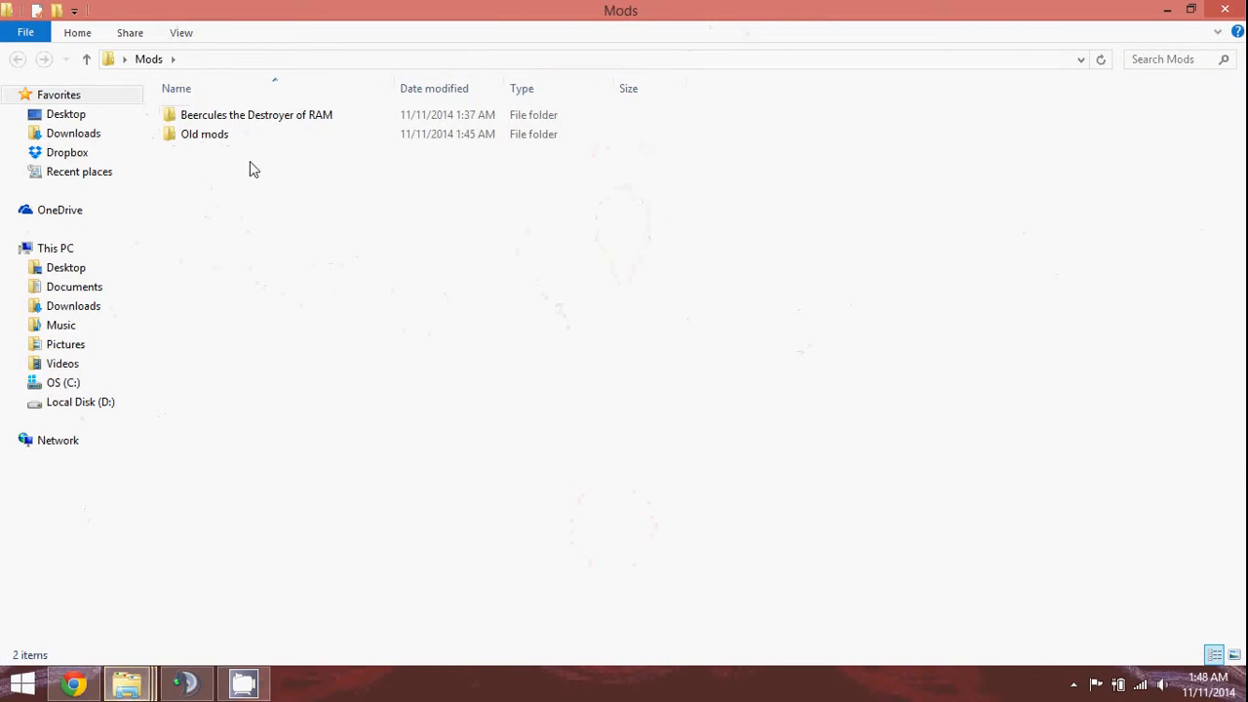
double_click(245, 124)
right_click(310, 230)
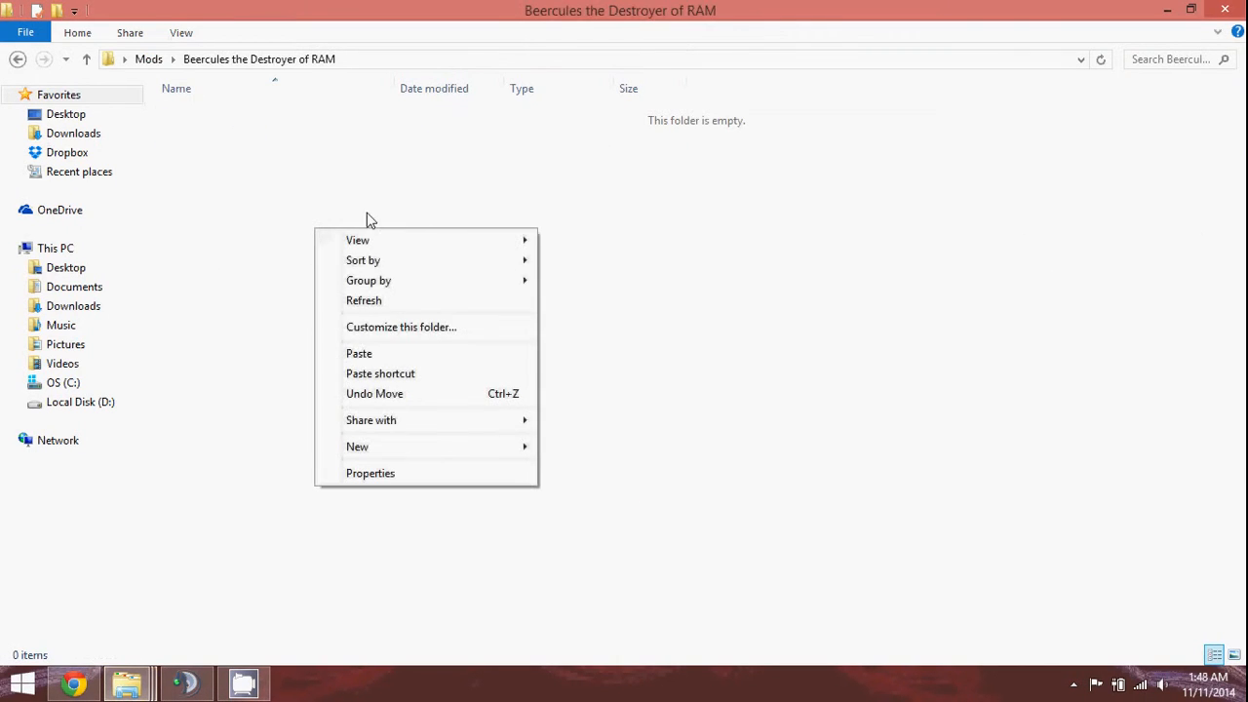
click(422, 353)
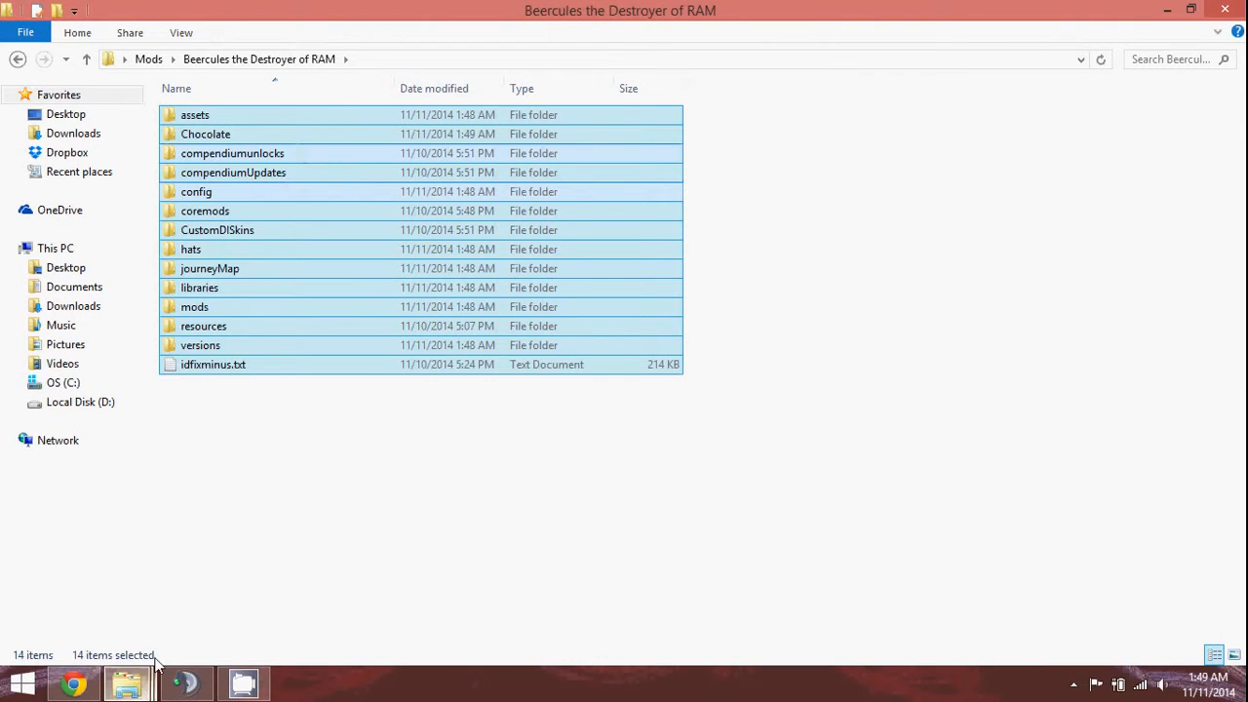
click(127, 682)
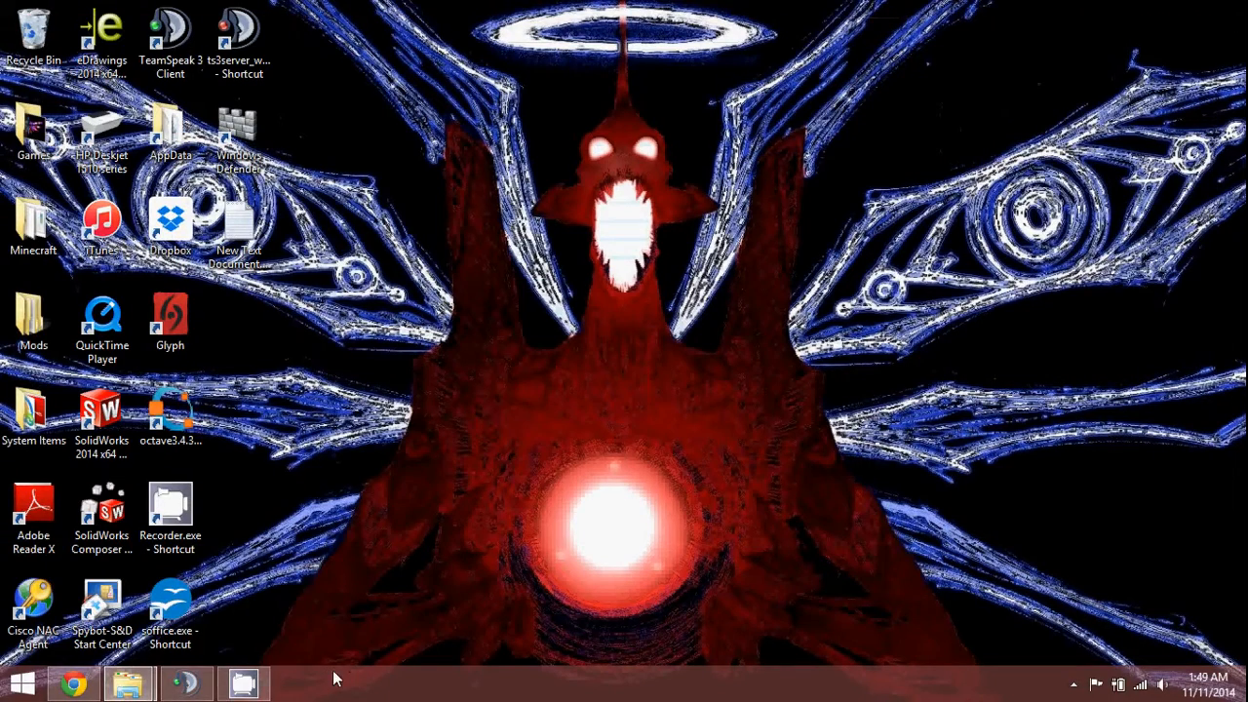
Restore the .minecraft folder window and paste the mod pack files into it.
mouse_move(126, 683)
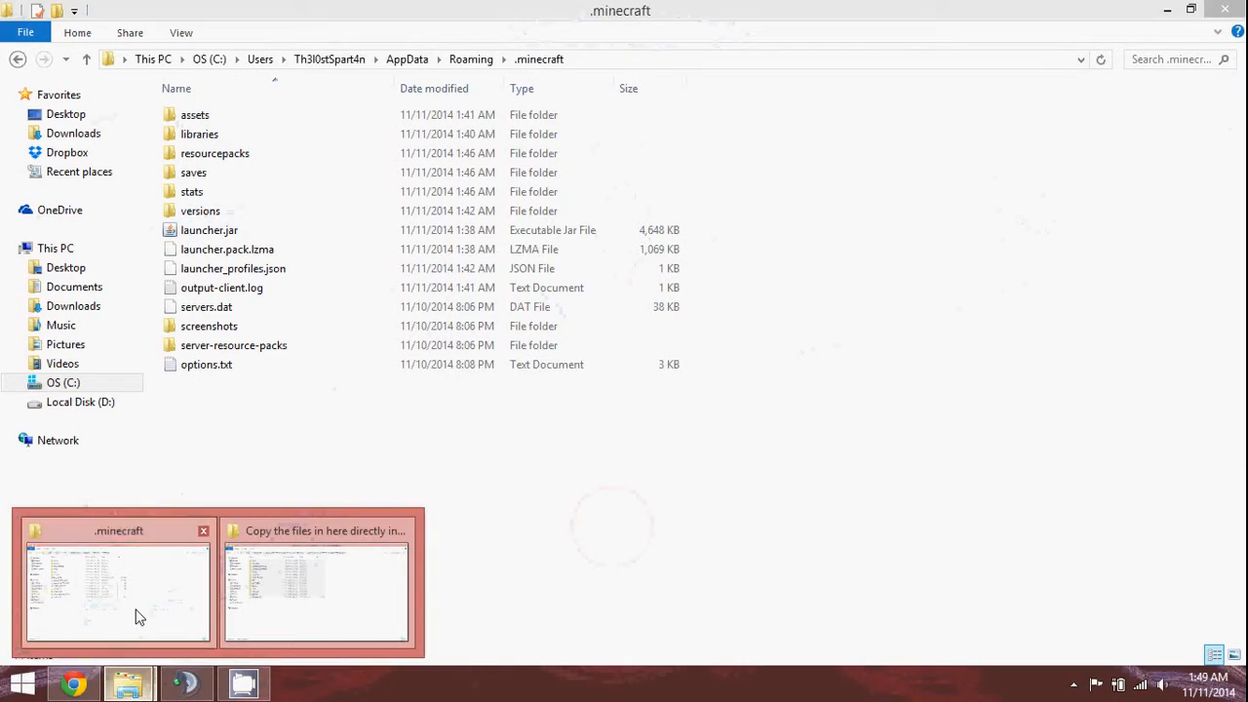
click(135, 616)
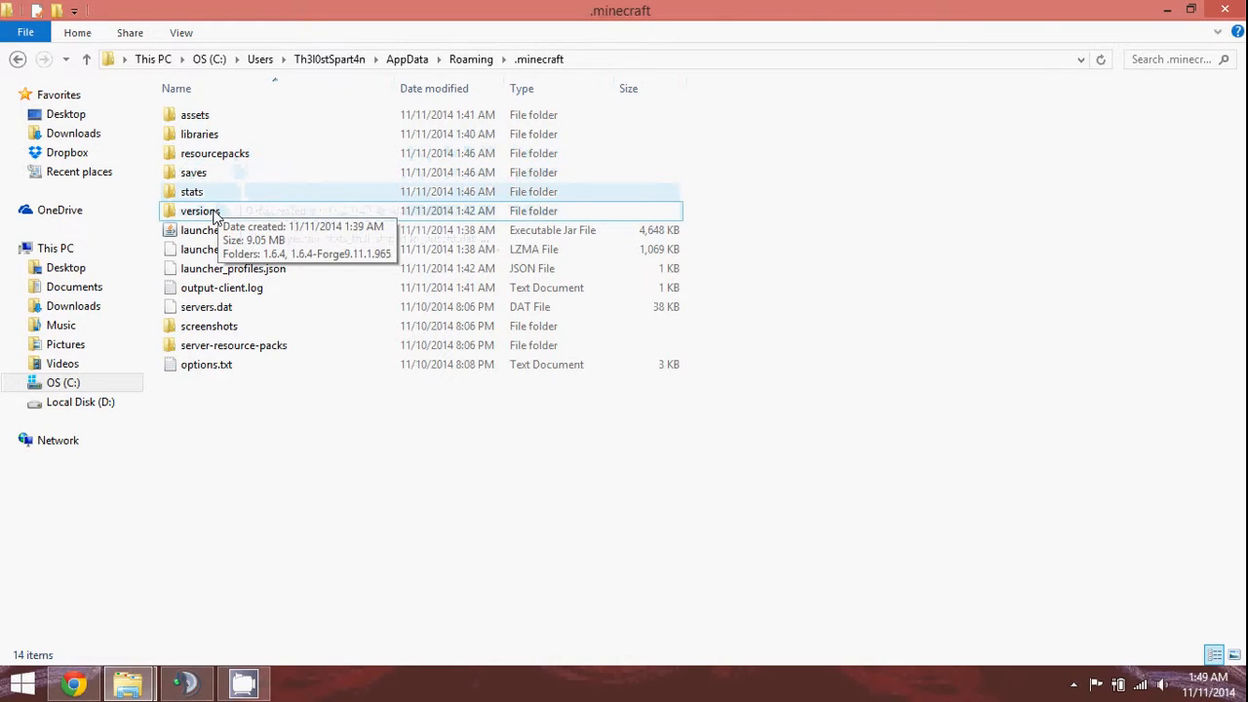
click(234, 118)
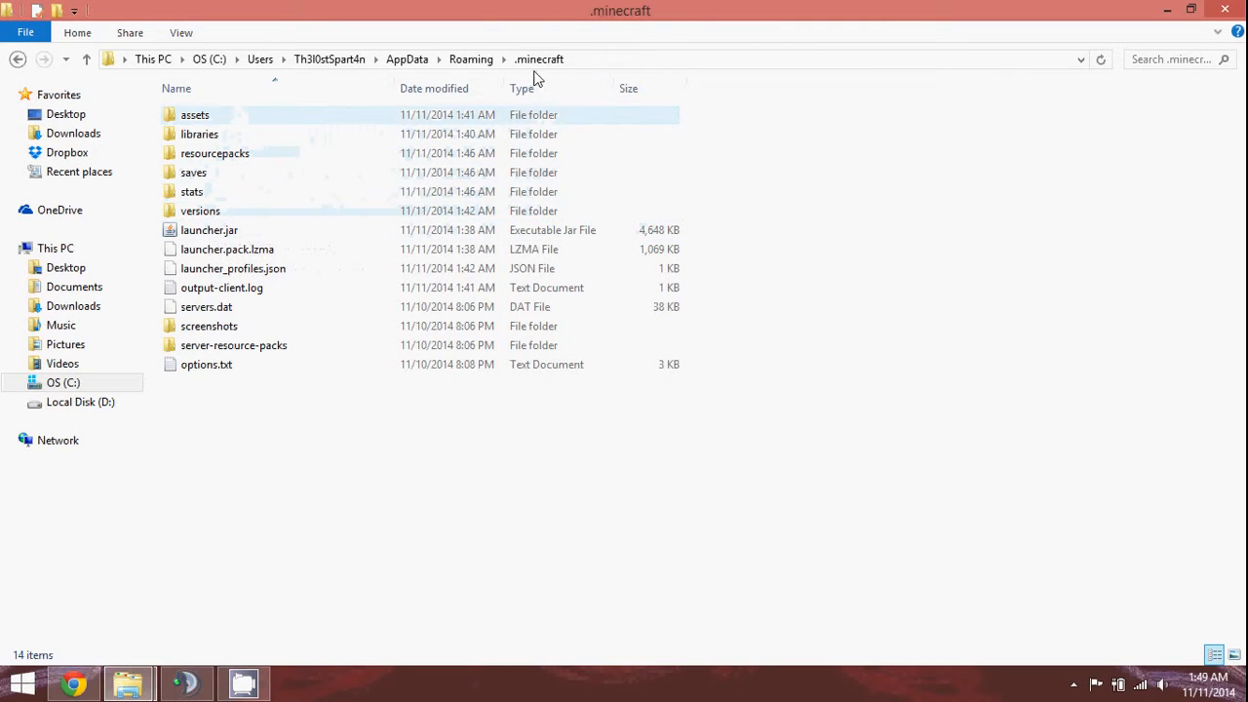
right_click(739, 206)
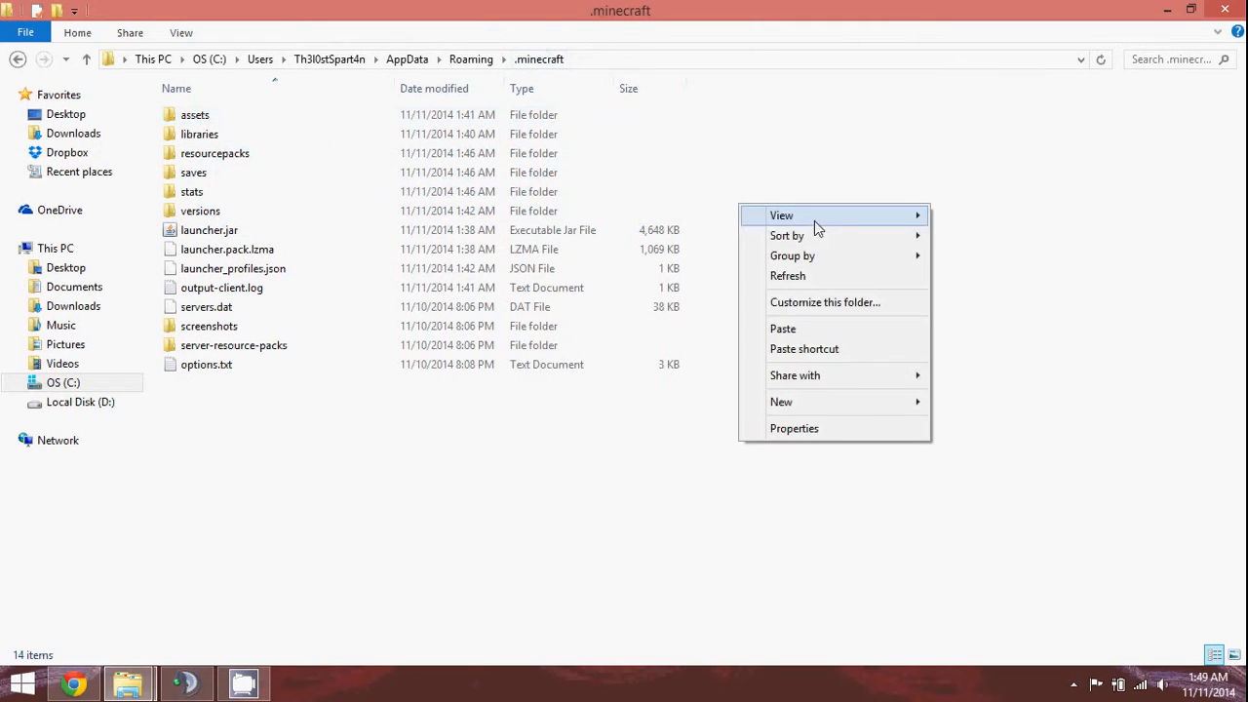
click(785, 331)
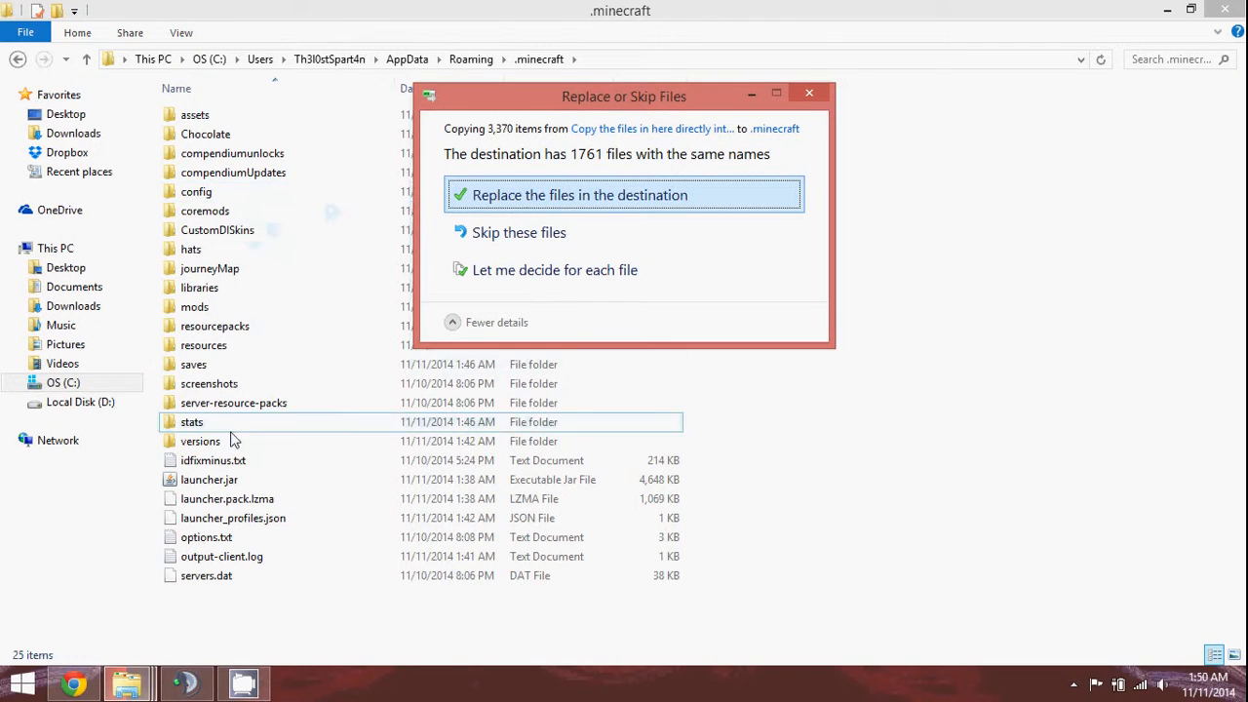
Replace the 1,761 same-named files so the copy into .minecraft completes.
click(300, 136)
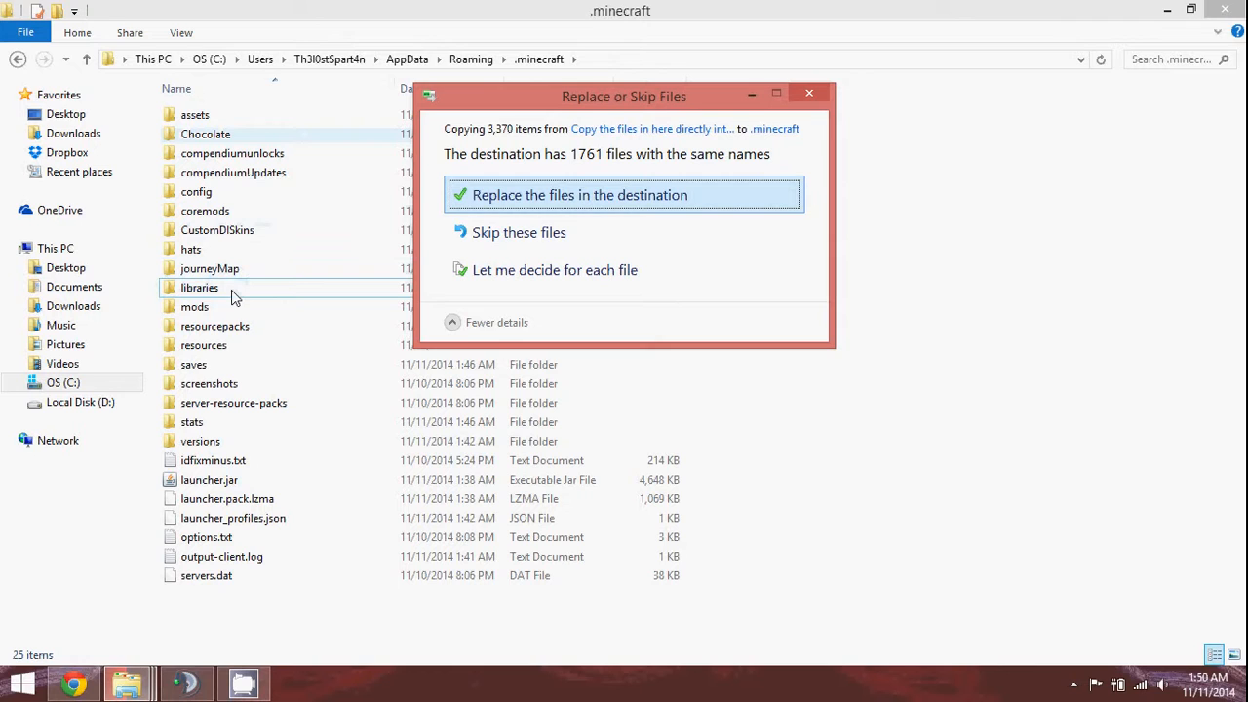
click(517, 202)
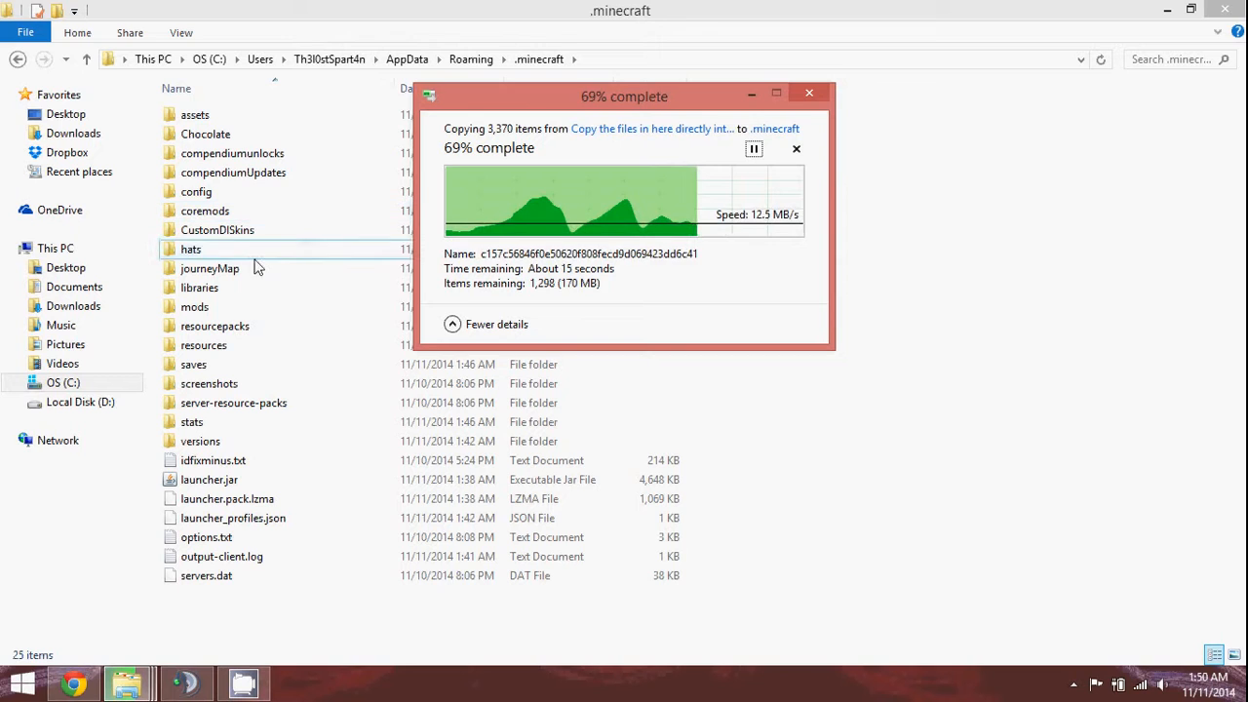
click(209, 292)
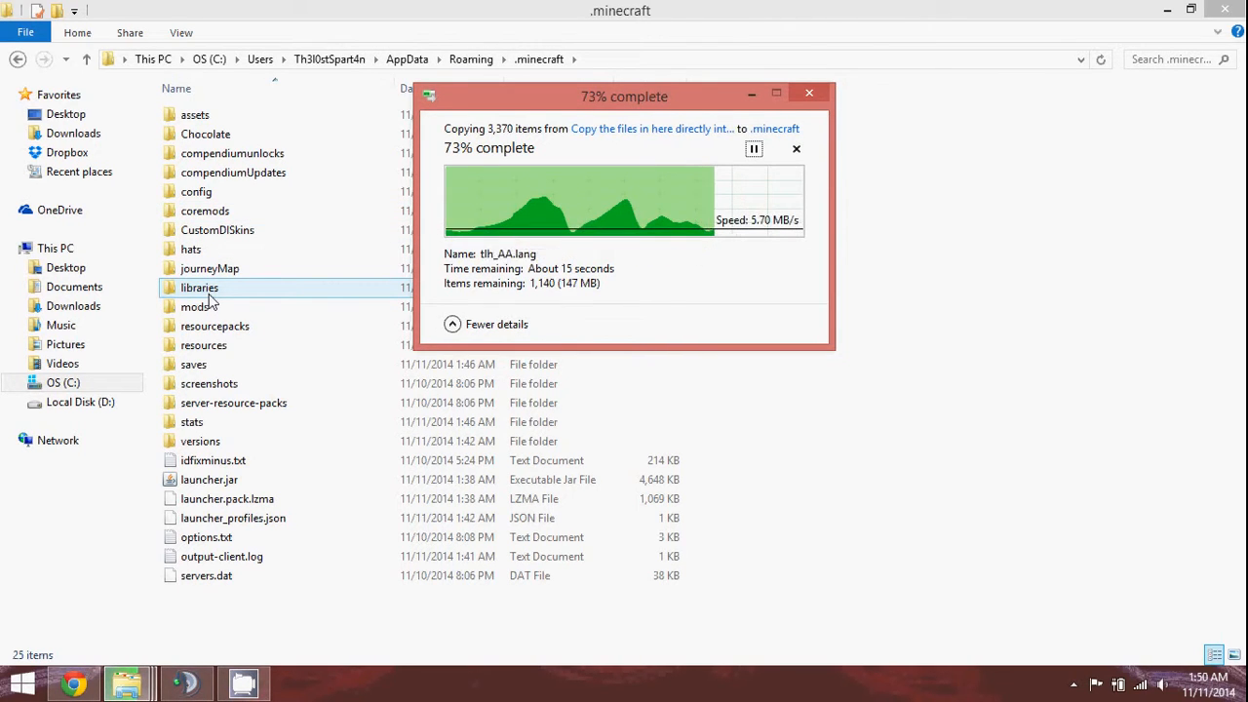
click(209, 541)
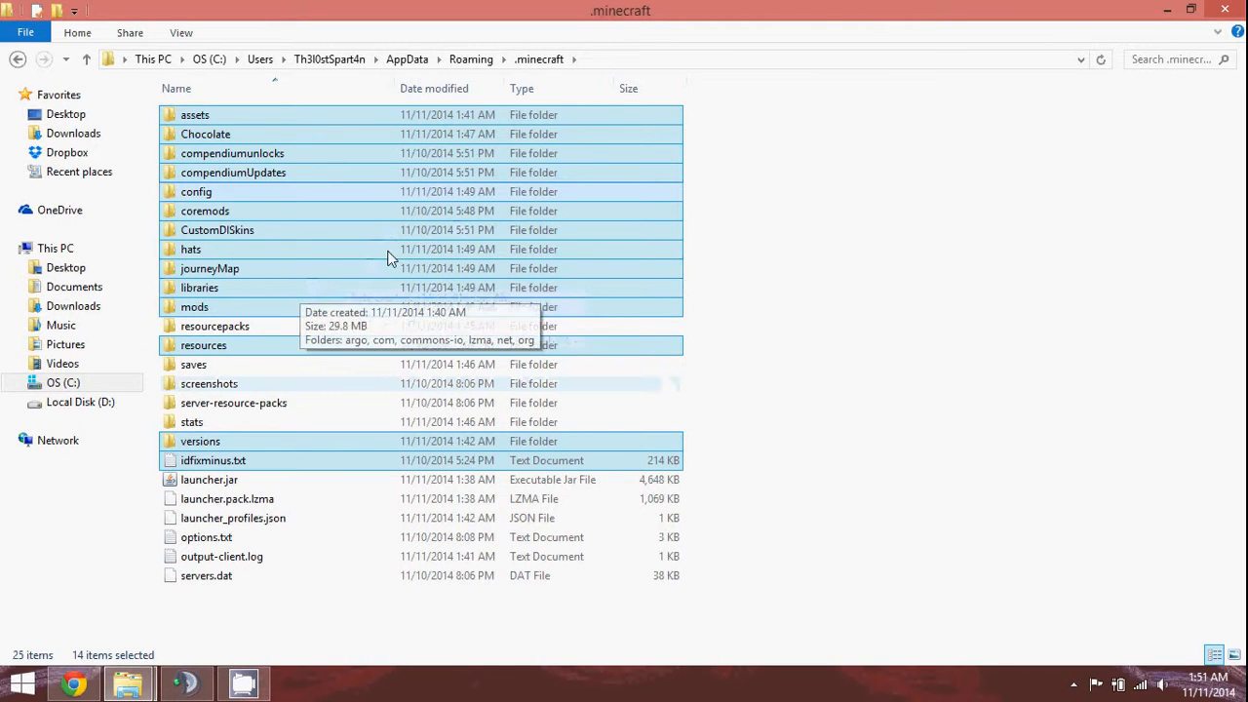
Go to Documents, minimize Explorer, then restore the copied-files folder.
click(103, 284)
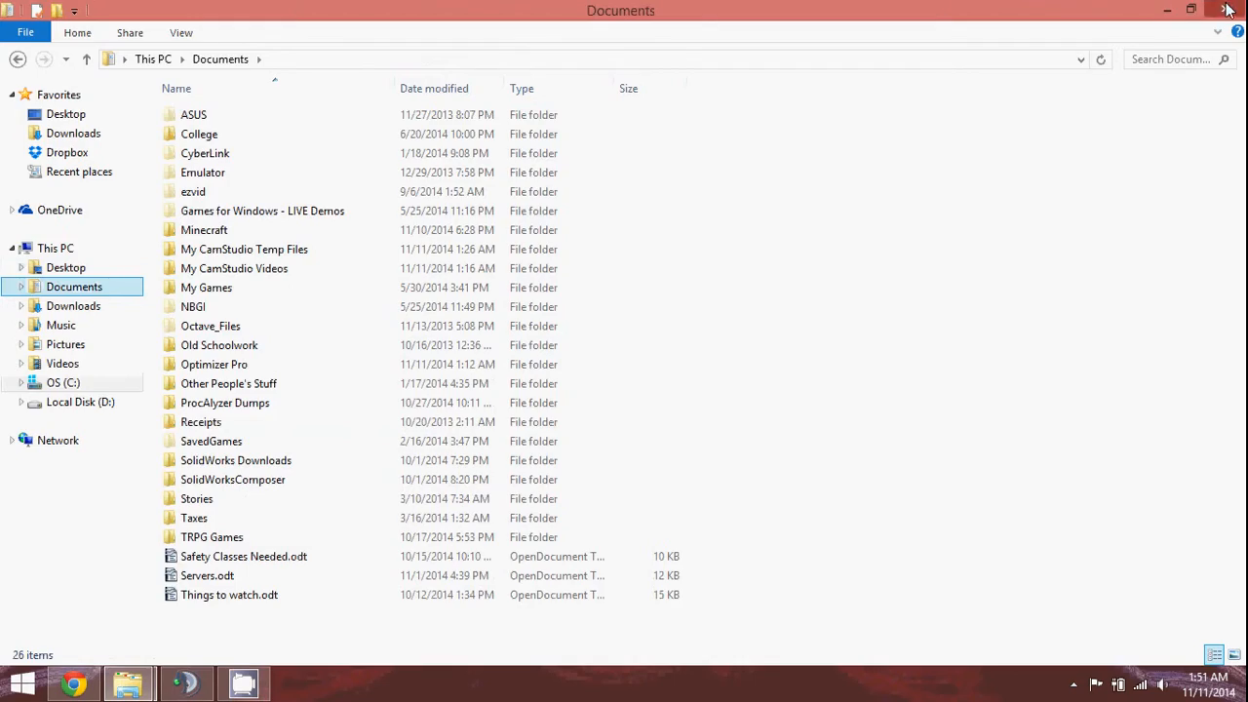
click(1162, 9)
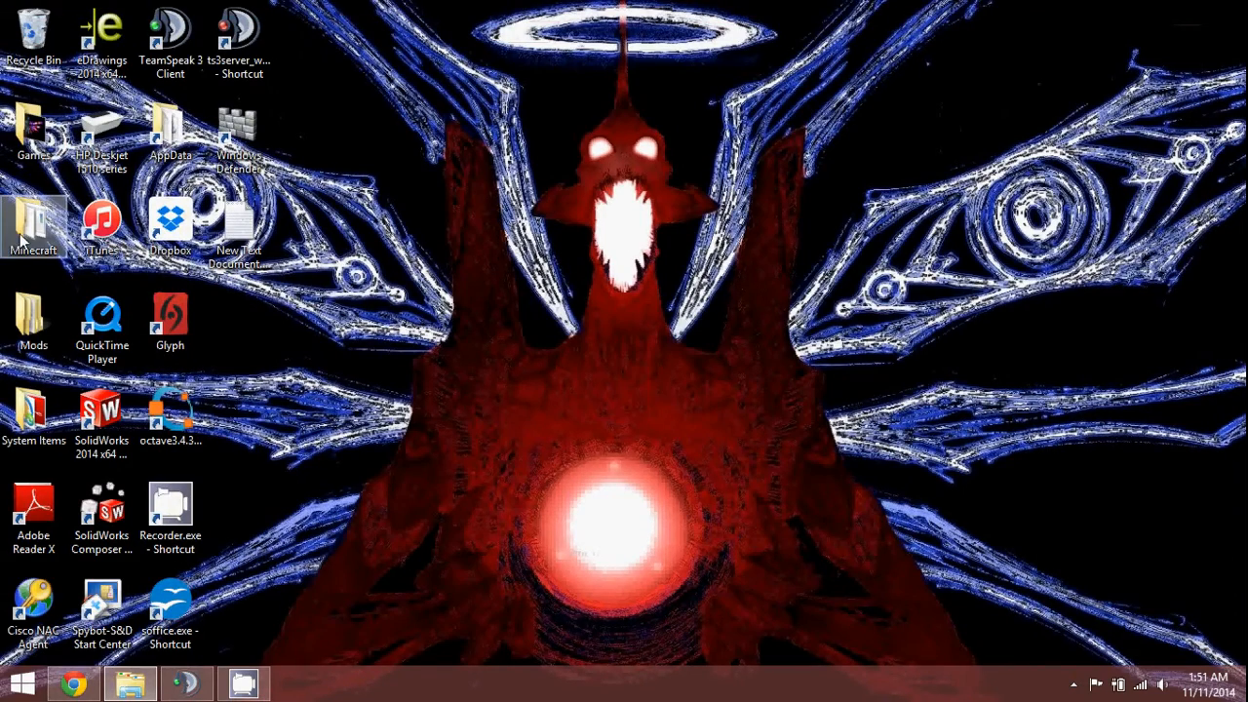
click(130, 682)
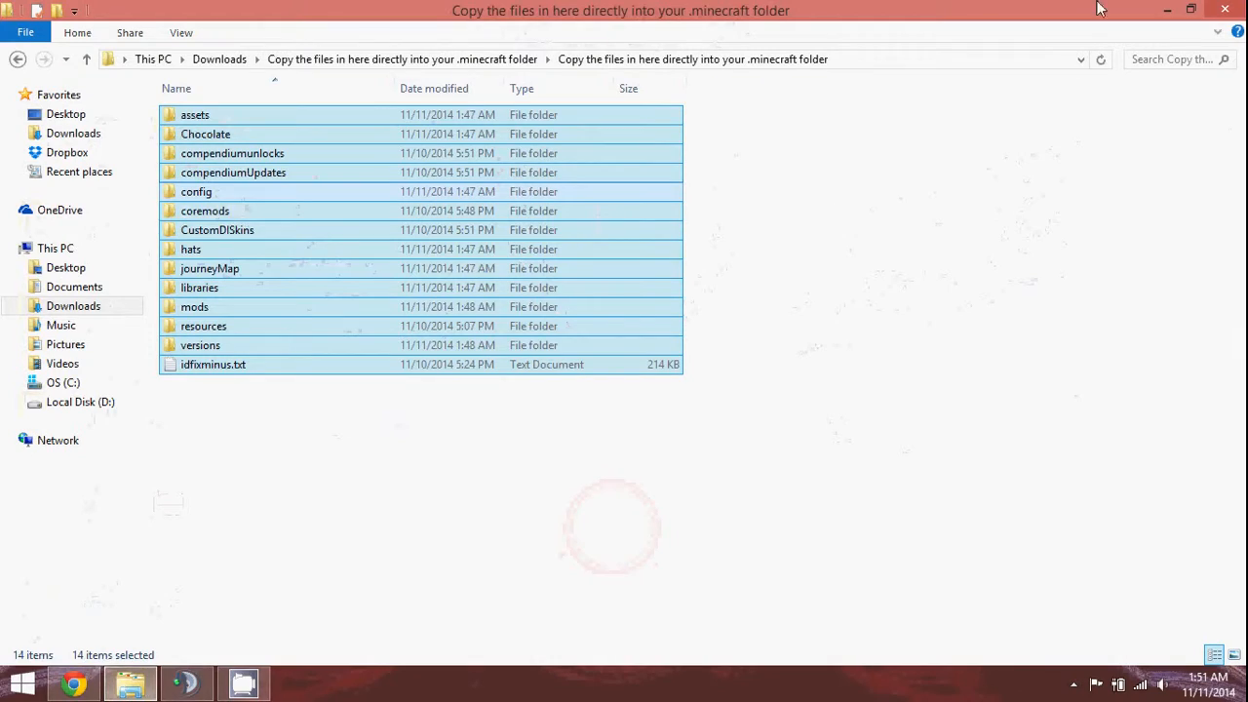
Close Explorer and start the launcher via 'Minecraft - Shortcut' in the desktop Minecraft folder.
click(1226, 10)
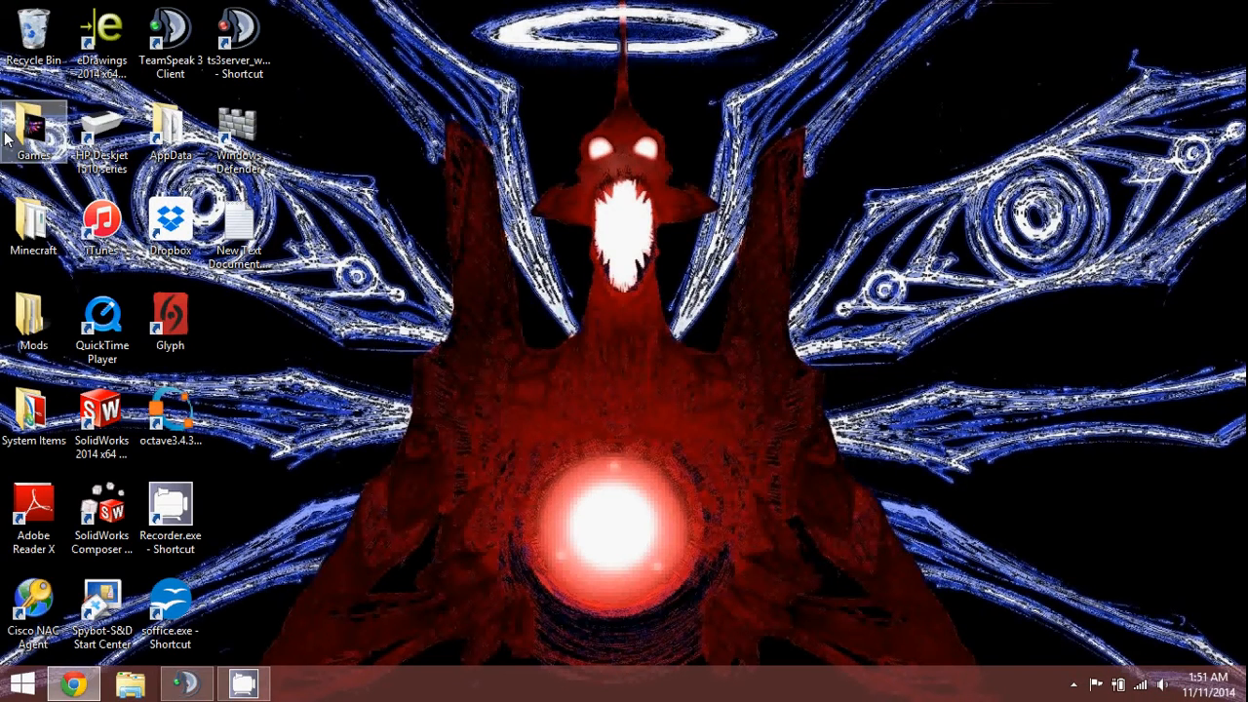
click(33, 214)
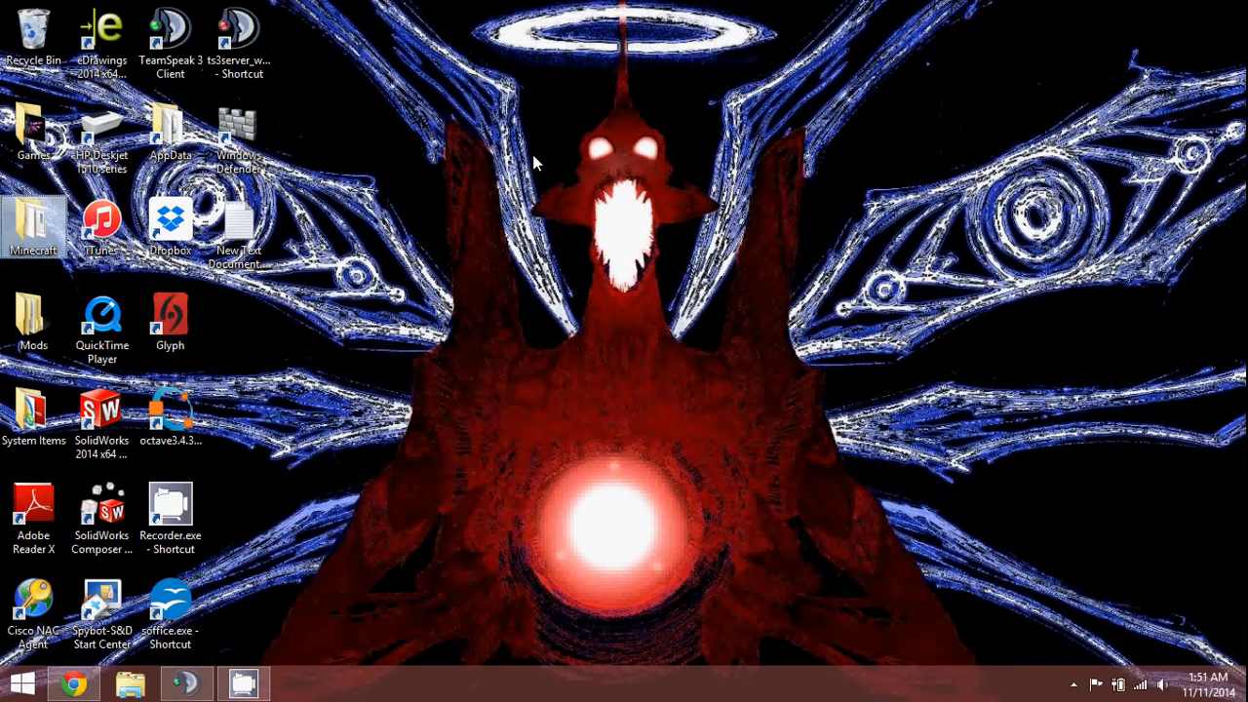
double_click(29, 221)
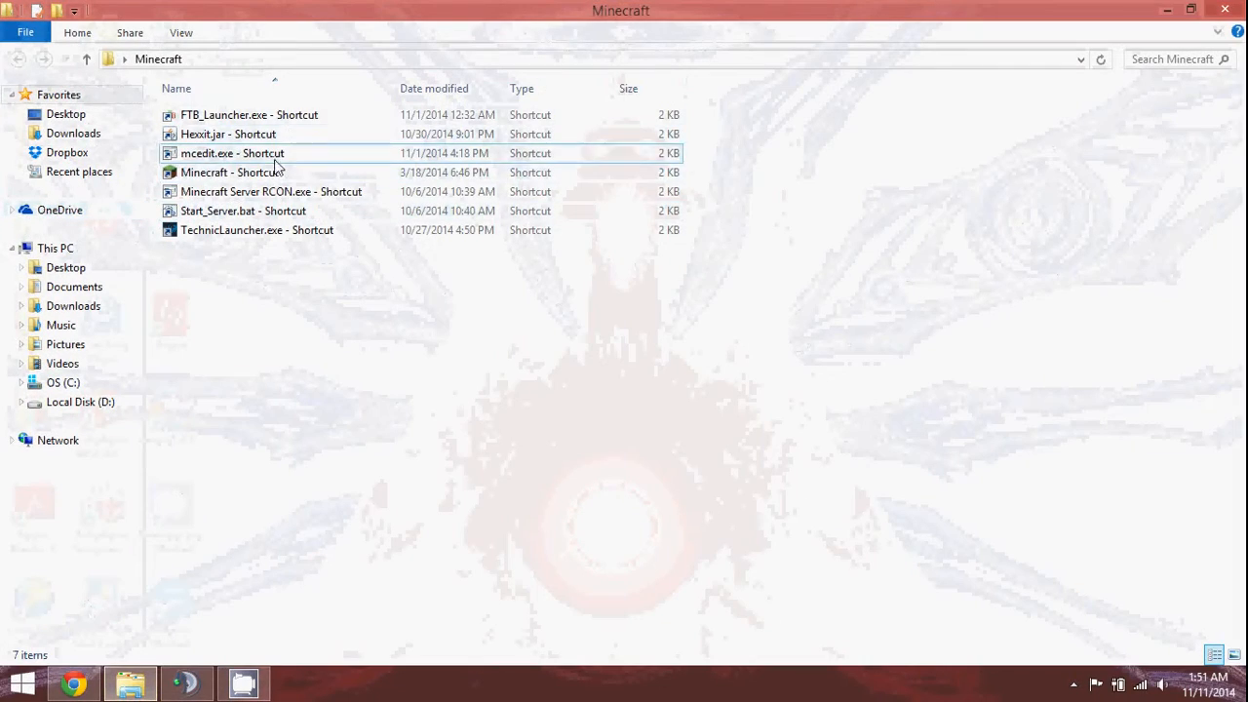
click(273, 173)
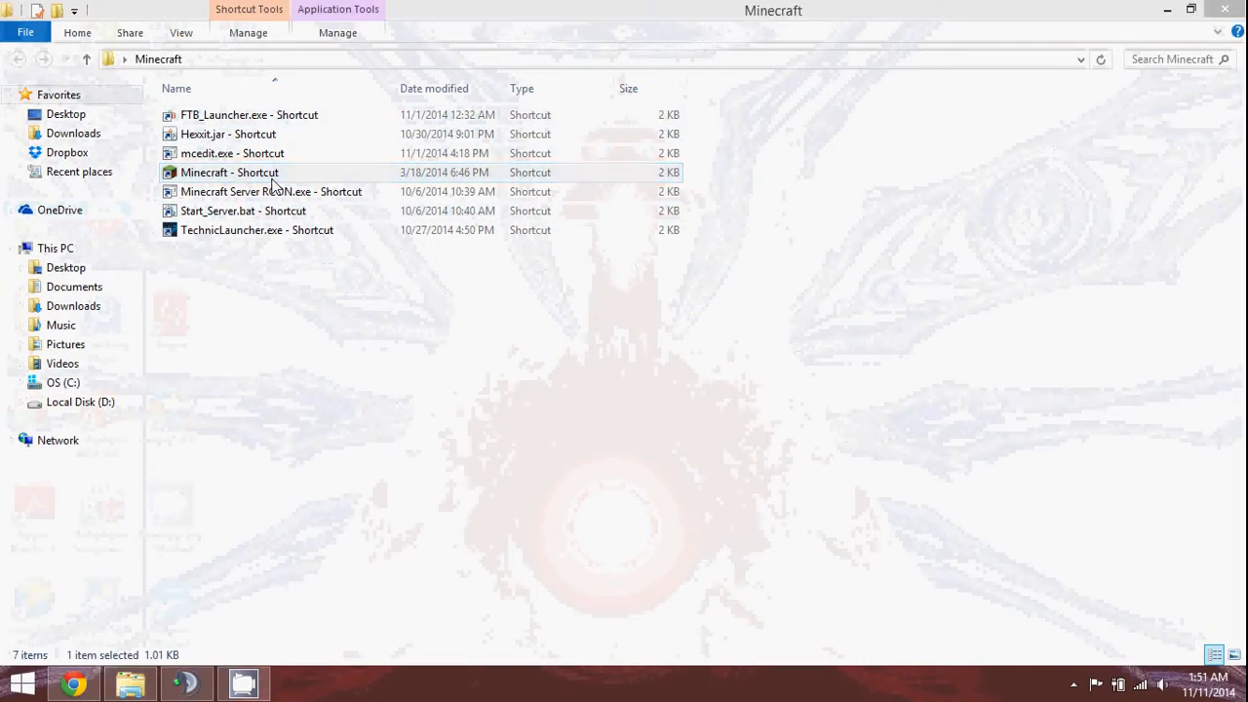
click(1238, 12)
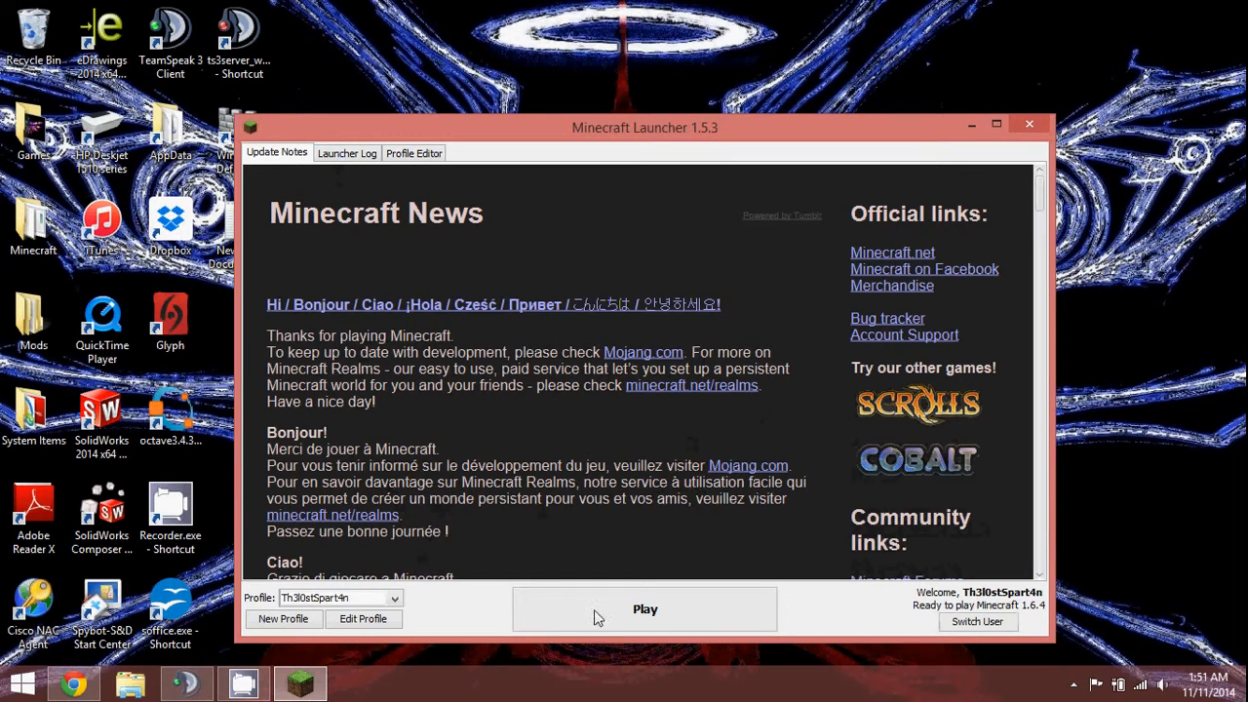
Edit the Forge profile so the launcher hides and re-opens when the game closes.
click(394, 597)
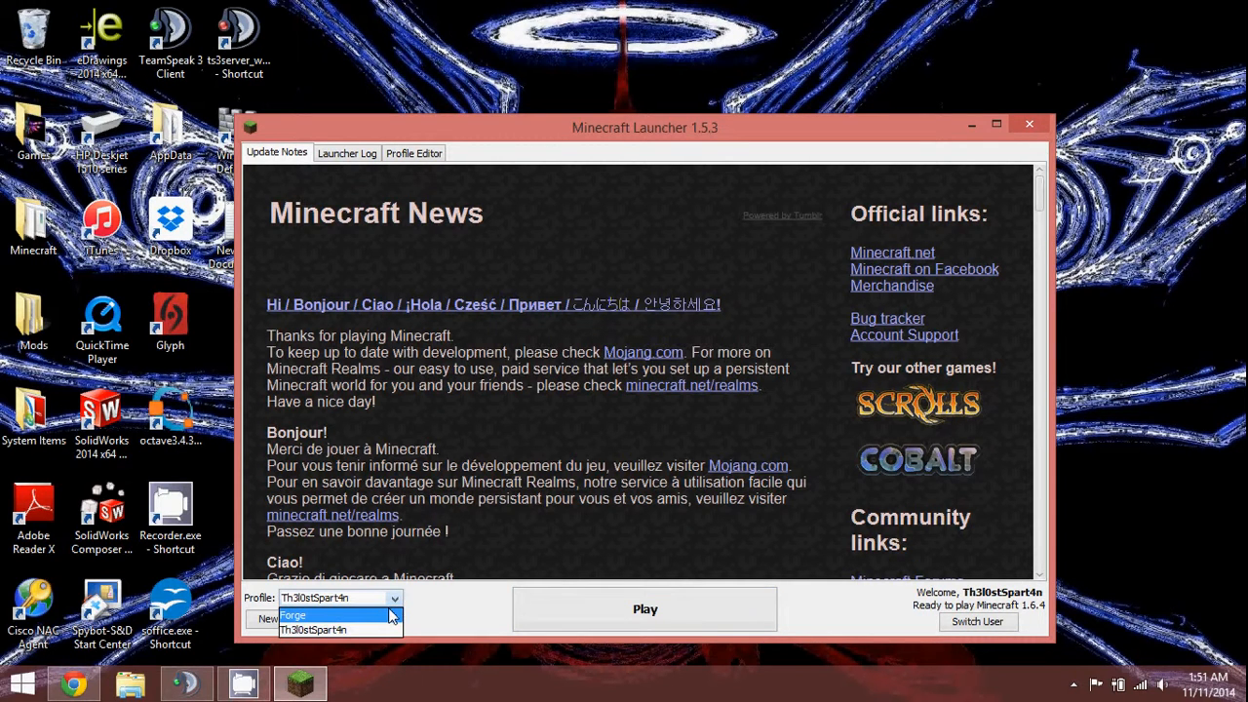
click(393, 617)
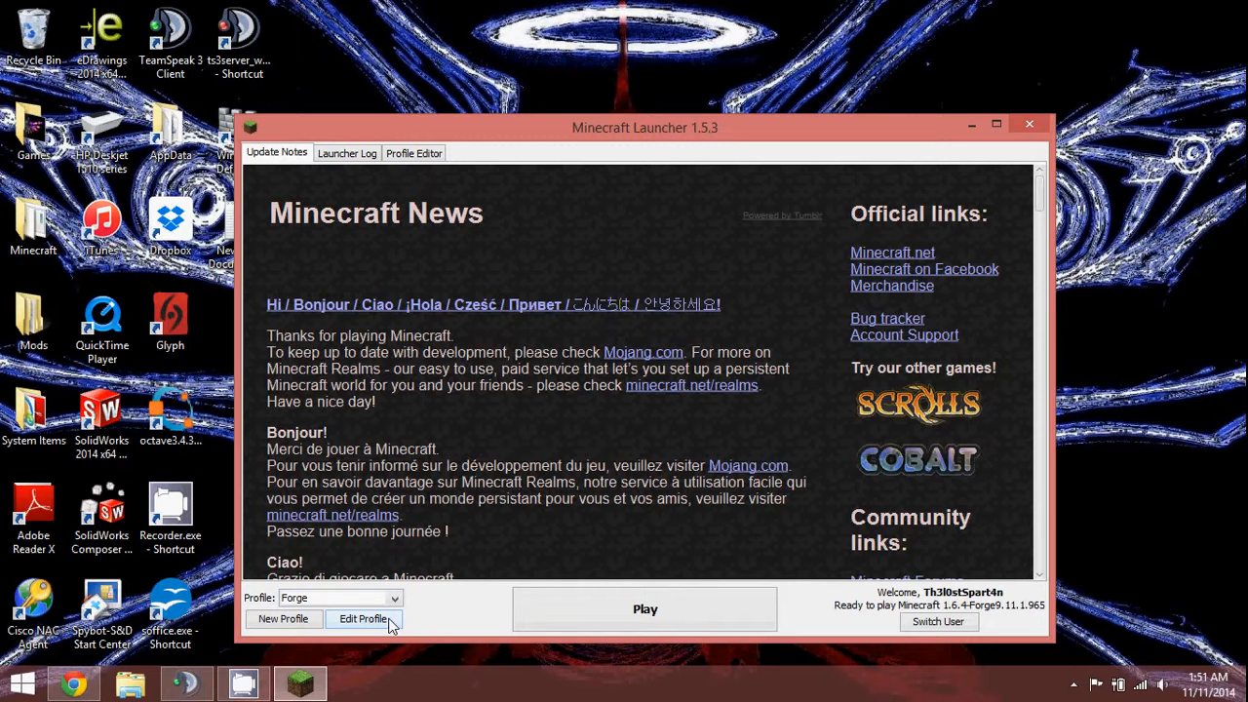
click(363, 622)
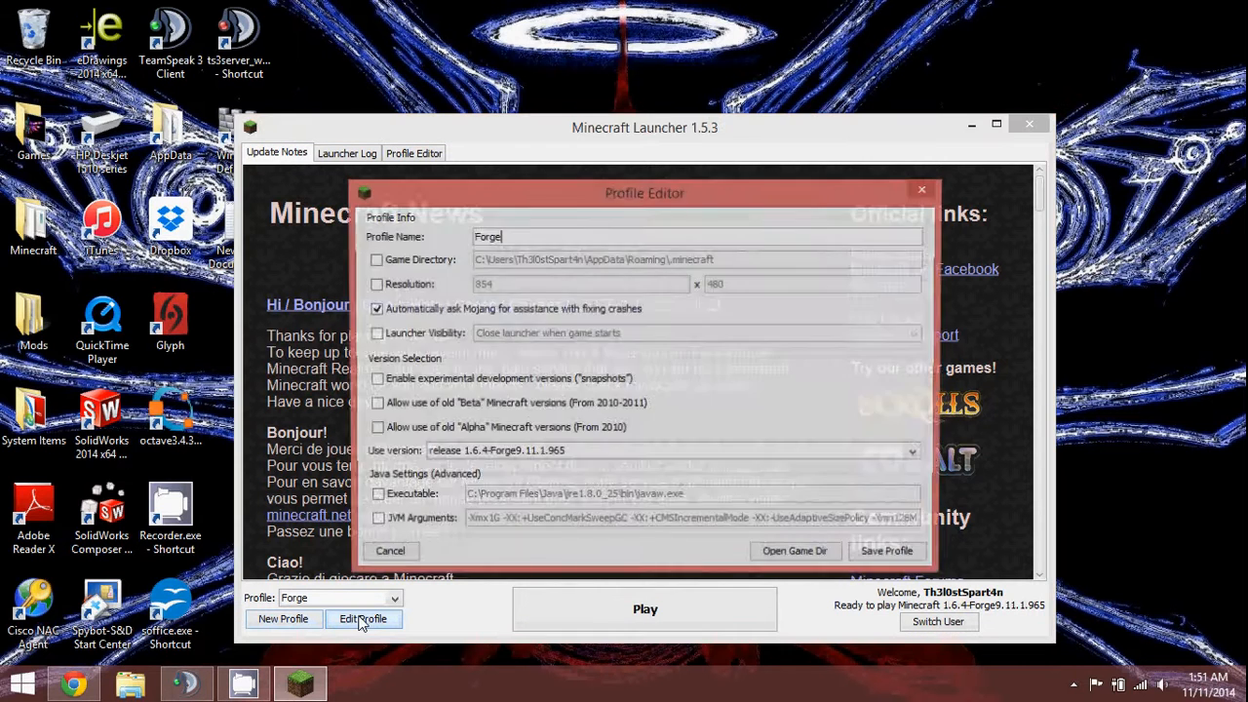
click(374, 334)
click(552, 333)
click(553, 348)
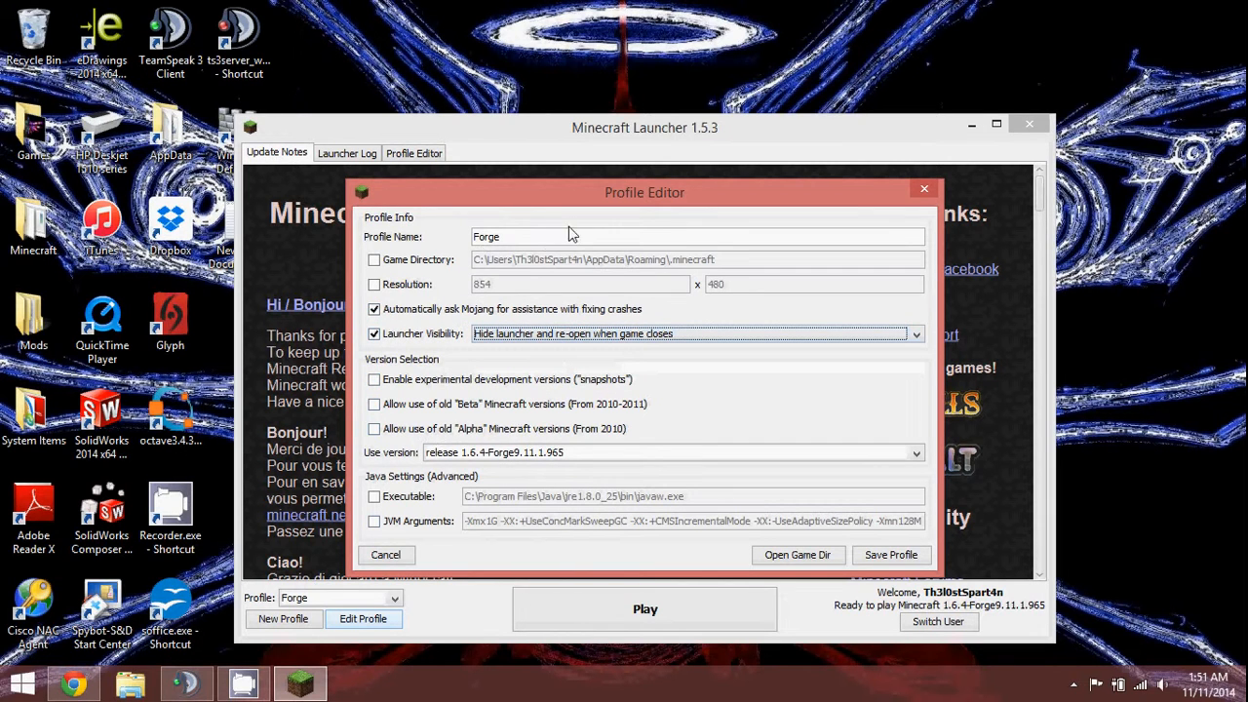
Rename the profile 'Beercules the Destroyer of RAM', keep version 1.6.4-Forge9.11.1.965, and save.
click(511, 236)
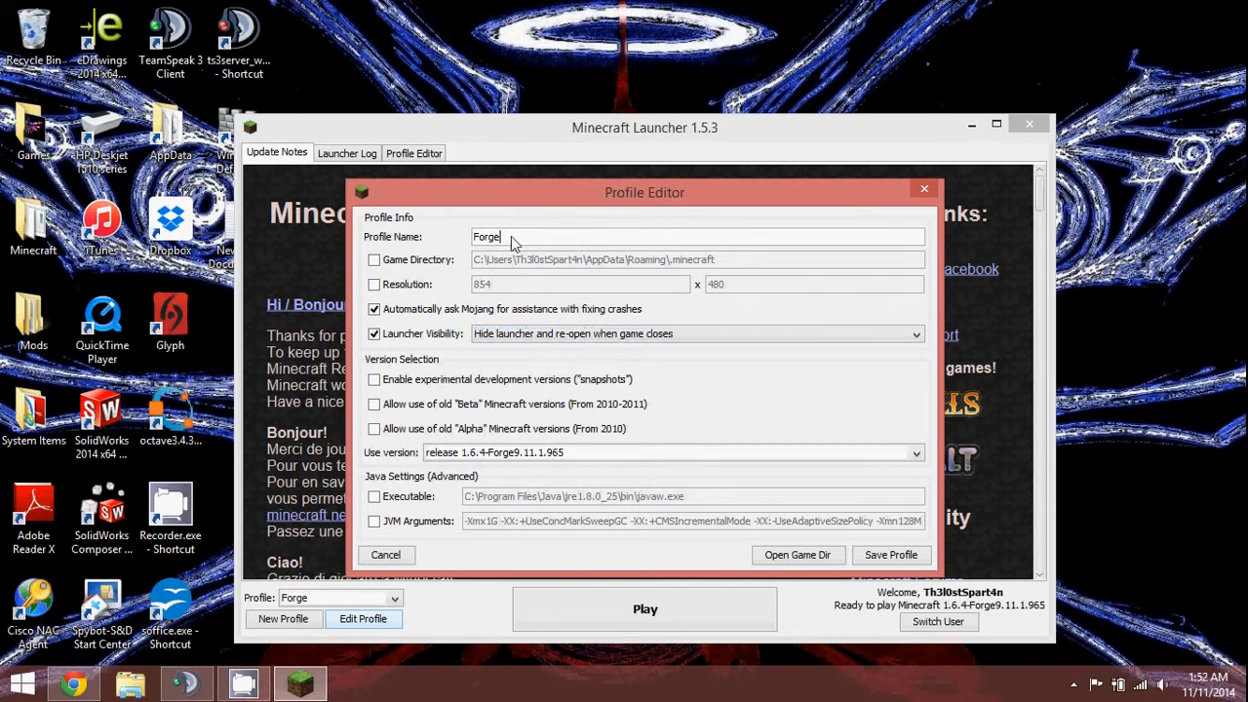
drag(511, 238, 402, 237)
text(Beercules the Dest)
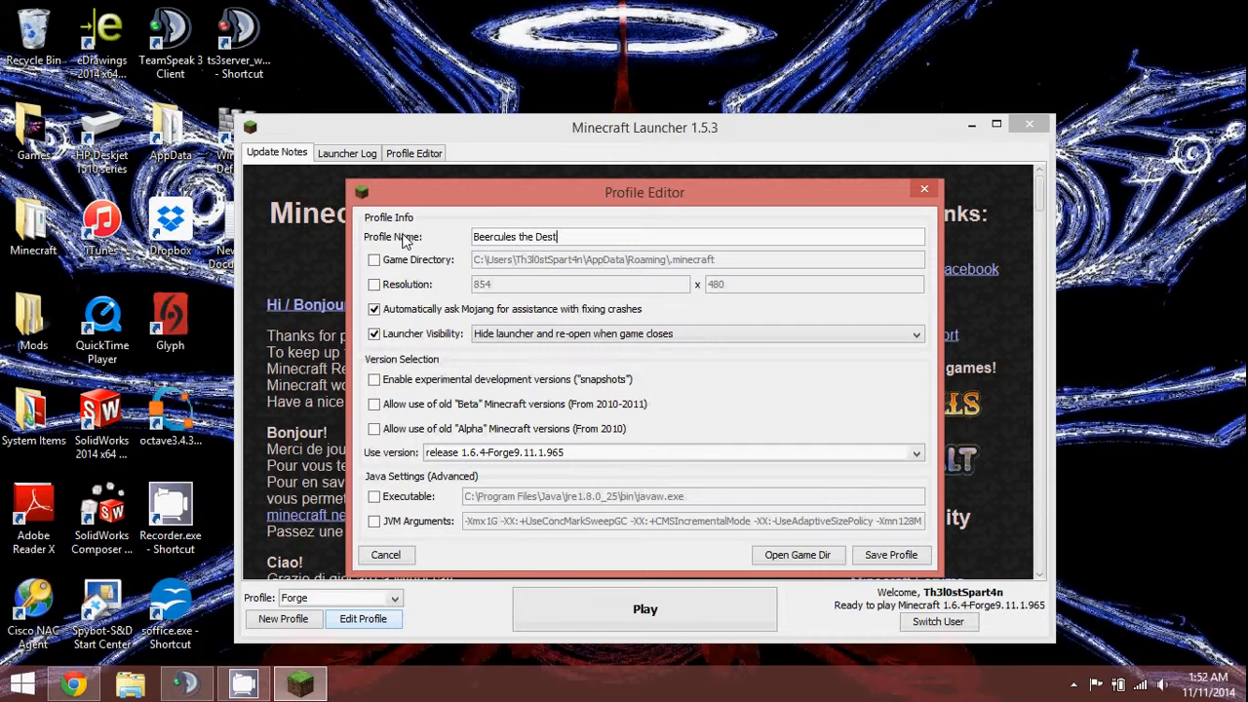
text(royer of RAM)
click(577, 456)
click(577, 456)
click(564, 458)
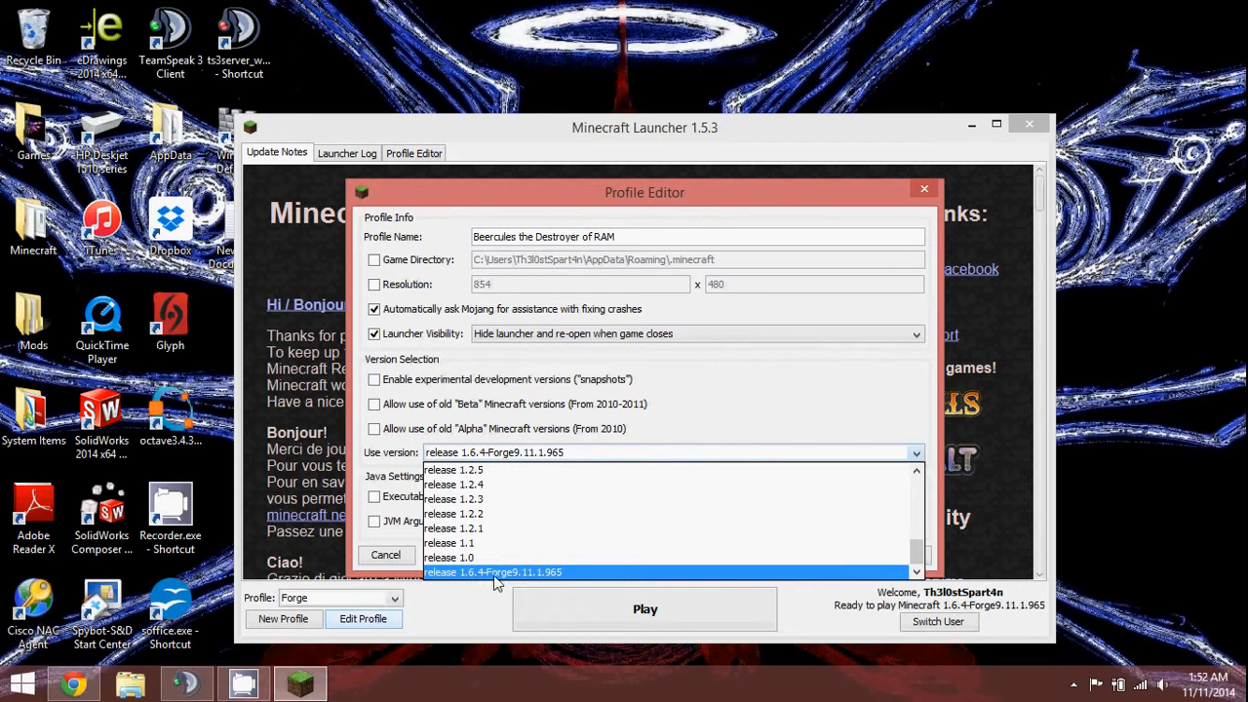
click(548, 574)
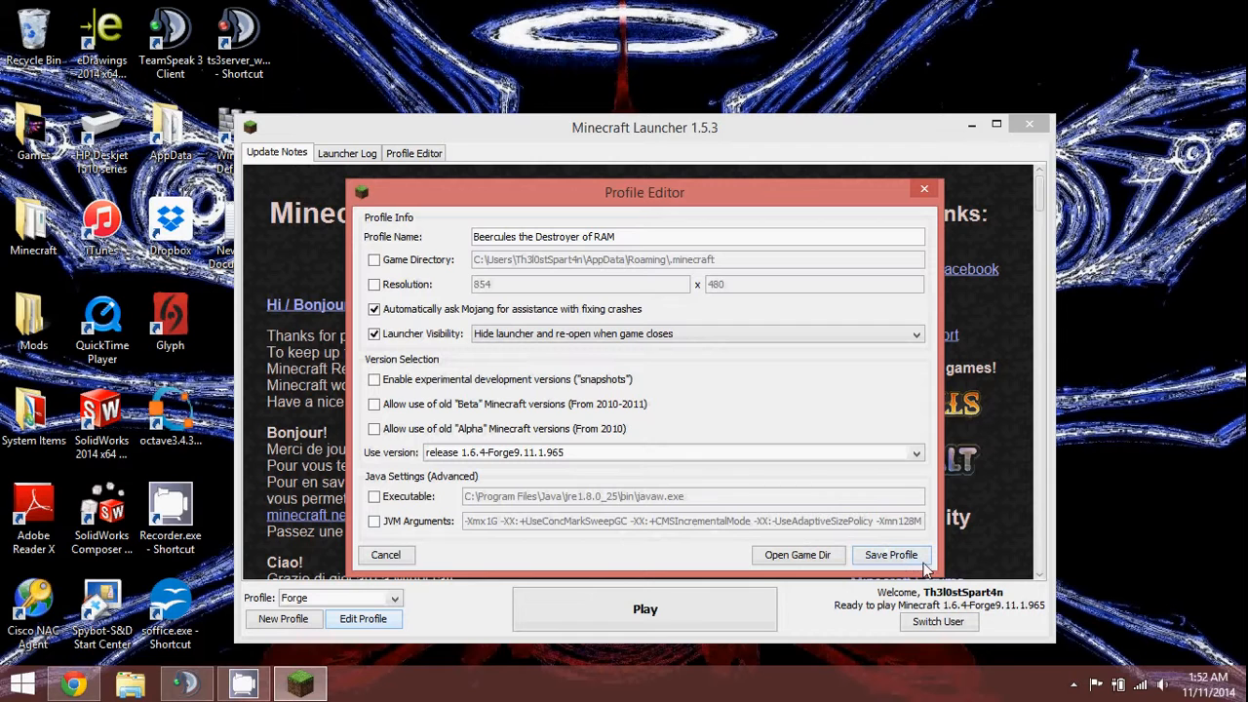
click(891, 555)
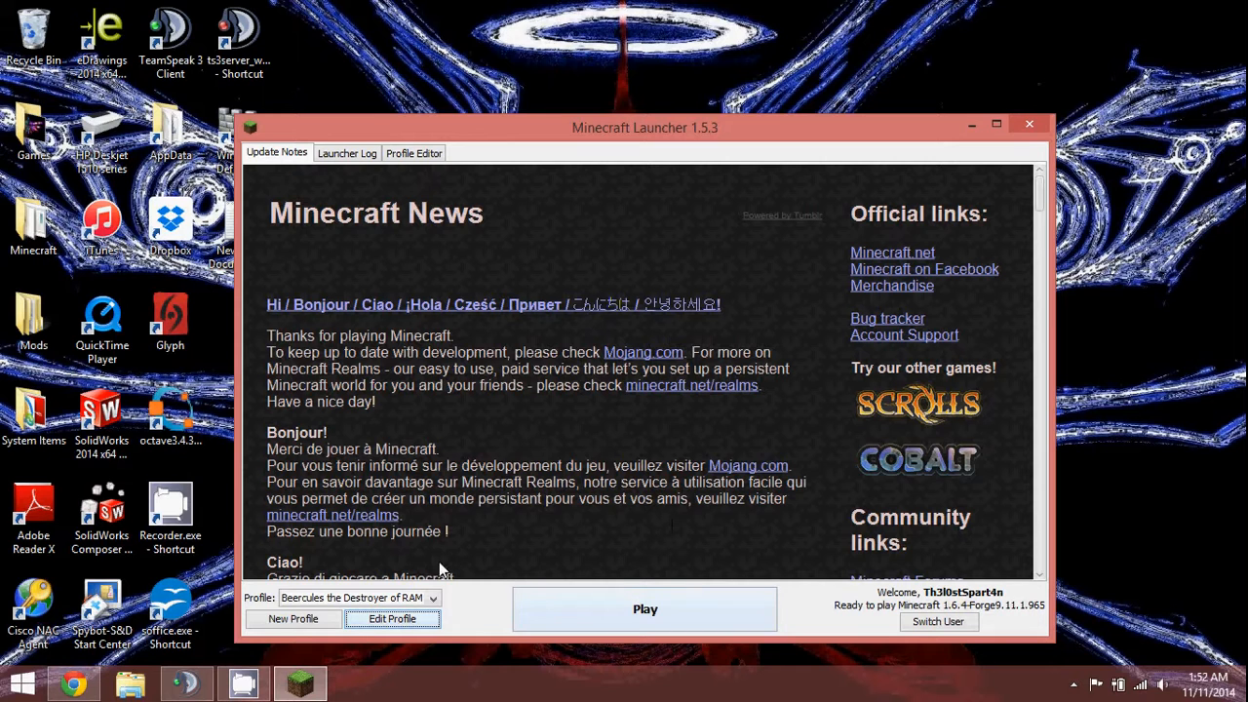
Play the renamed profile until Minecraft 1.6.4 reaches its menu, then use the screen recorder's tray options.
click(629, 608)
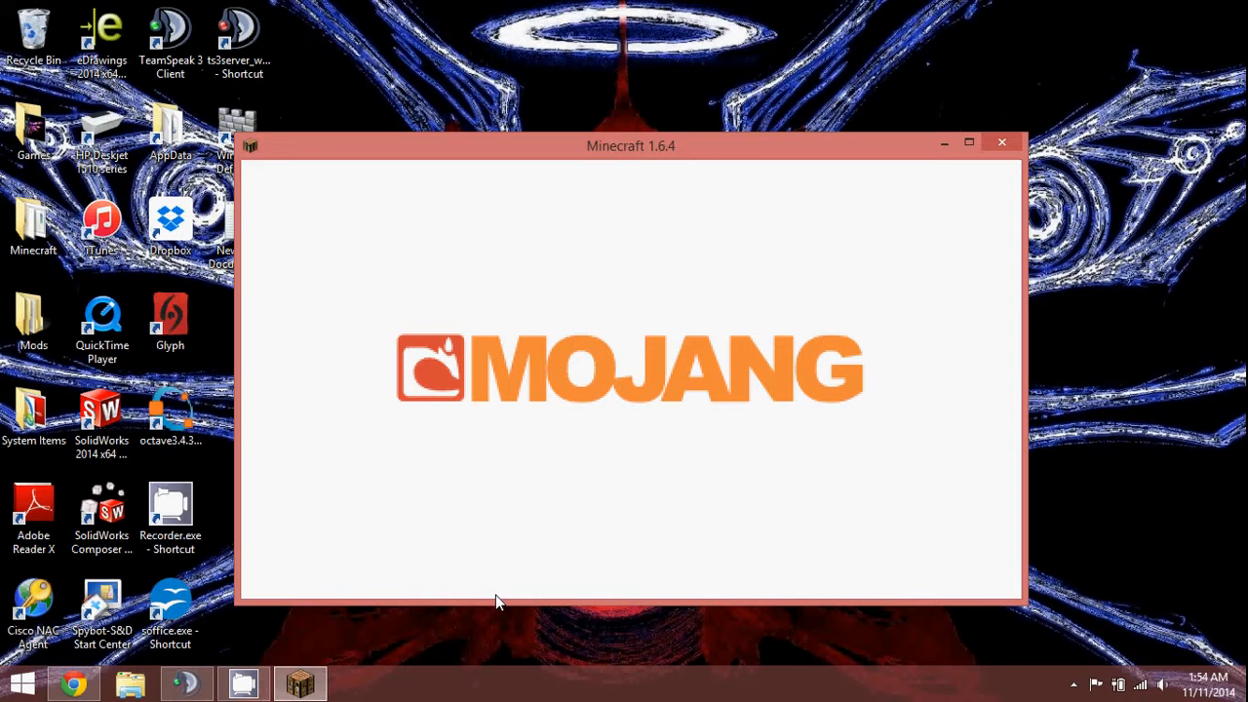
mouse_move(267, 685)
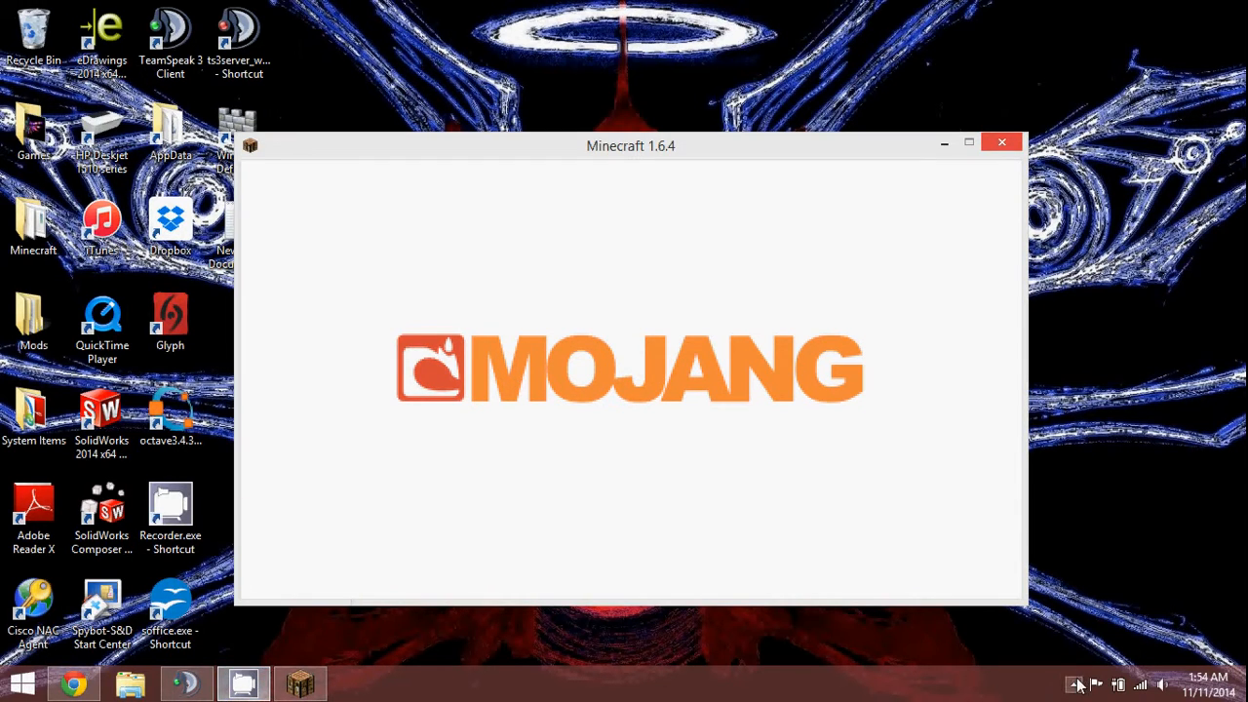
click(1076, 684)
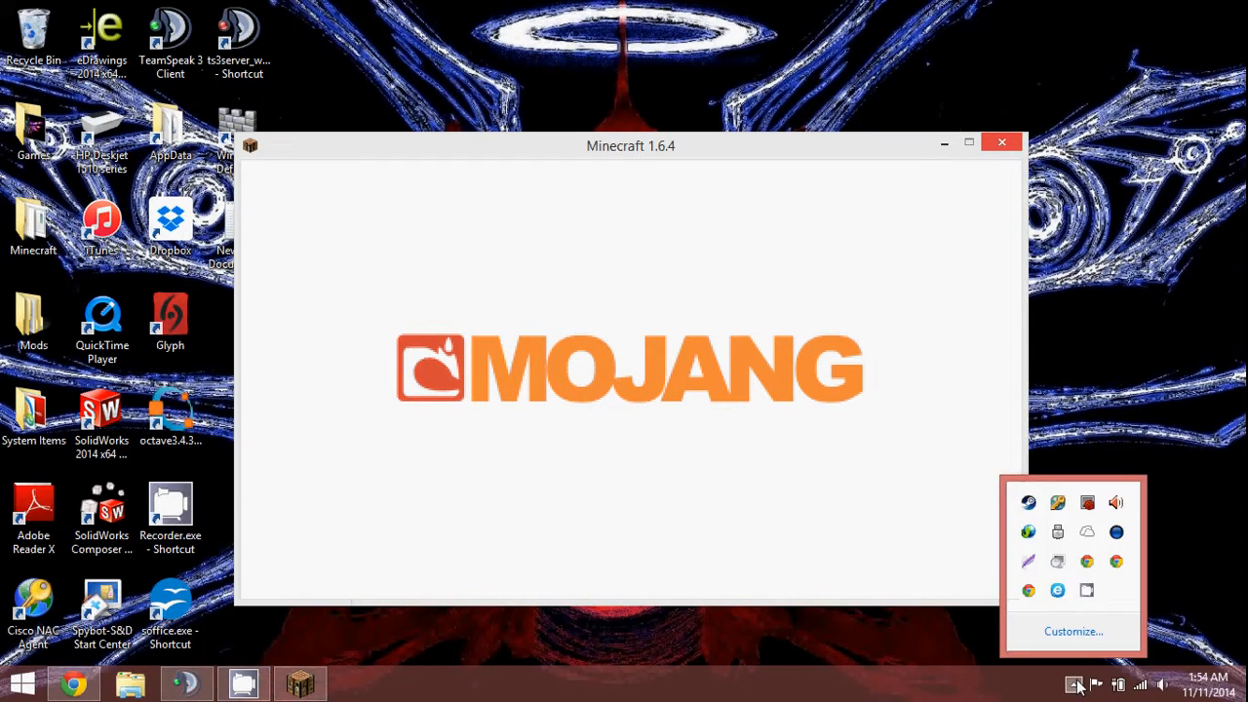
right_click(1089, 596)
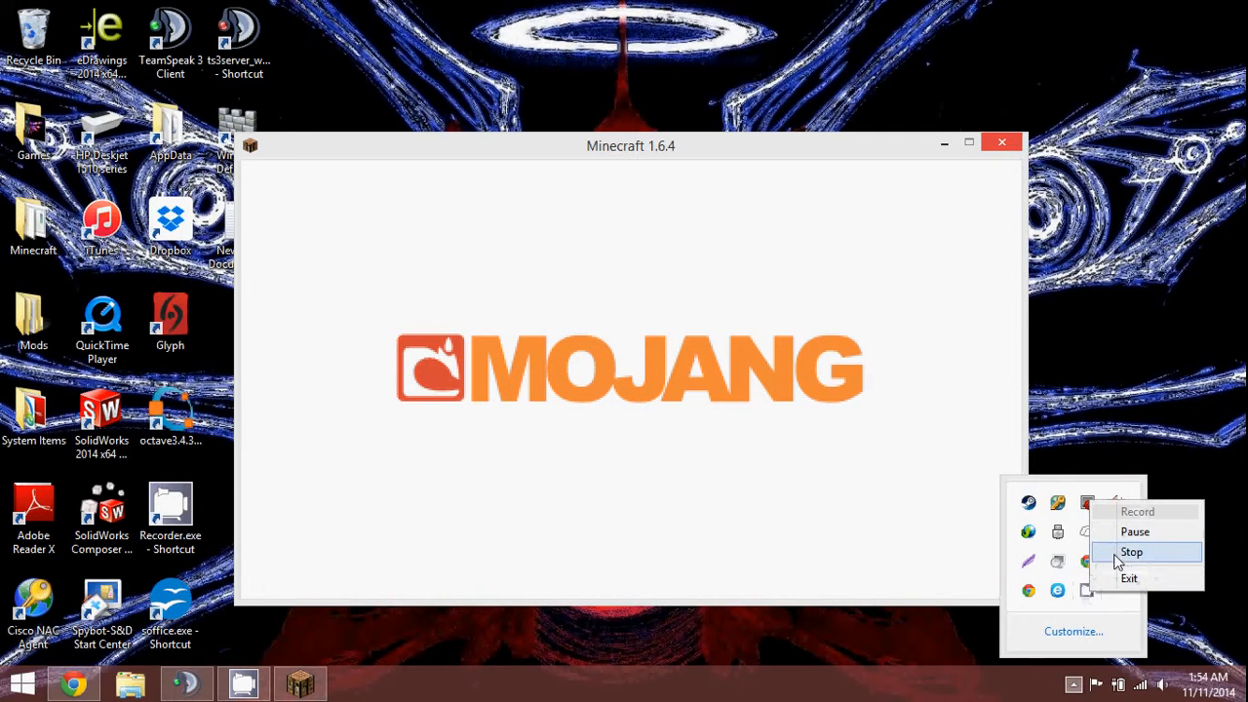
click(951, 633)
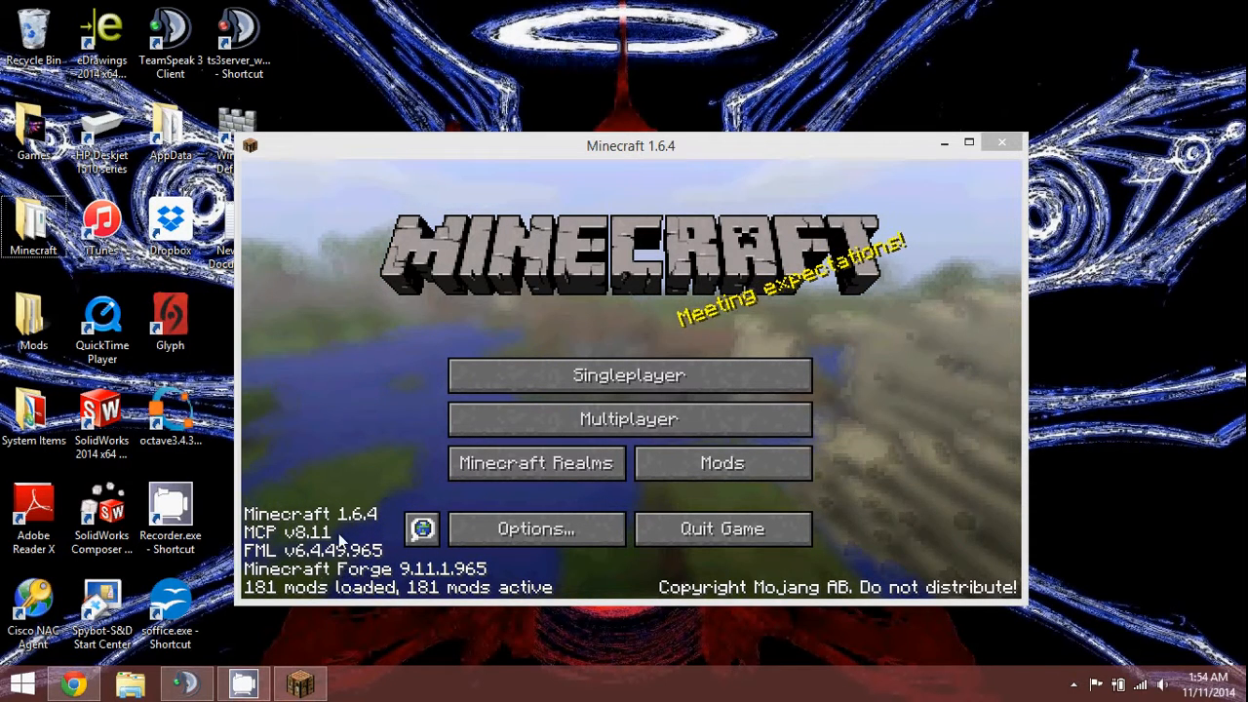
Focus the Minecraft window and open the Mods screen from the main menu.
click(247, 597)
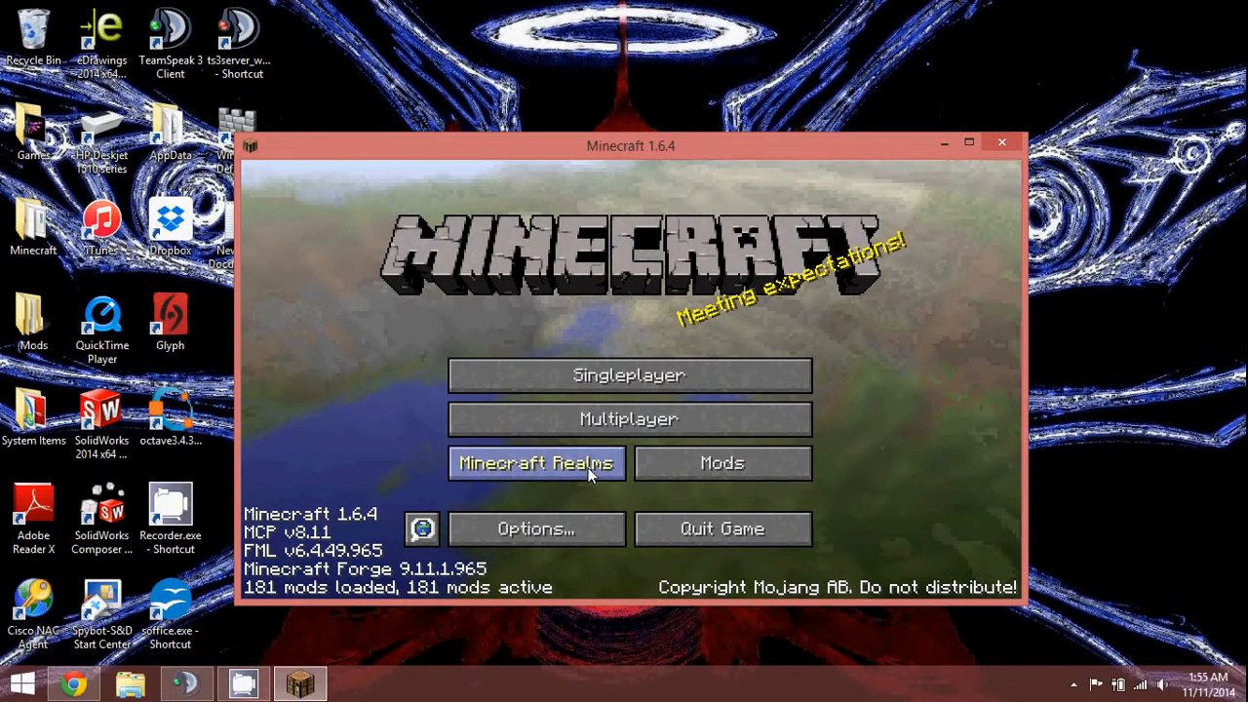
click(661, 474)
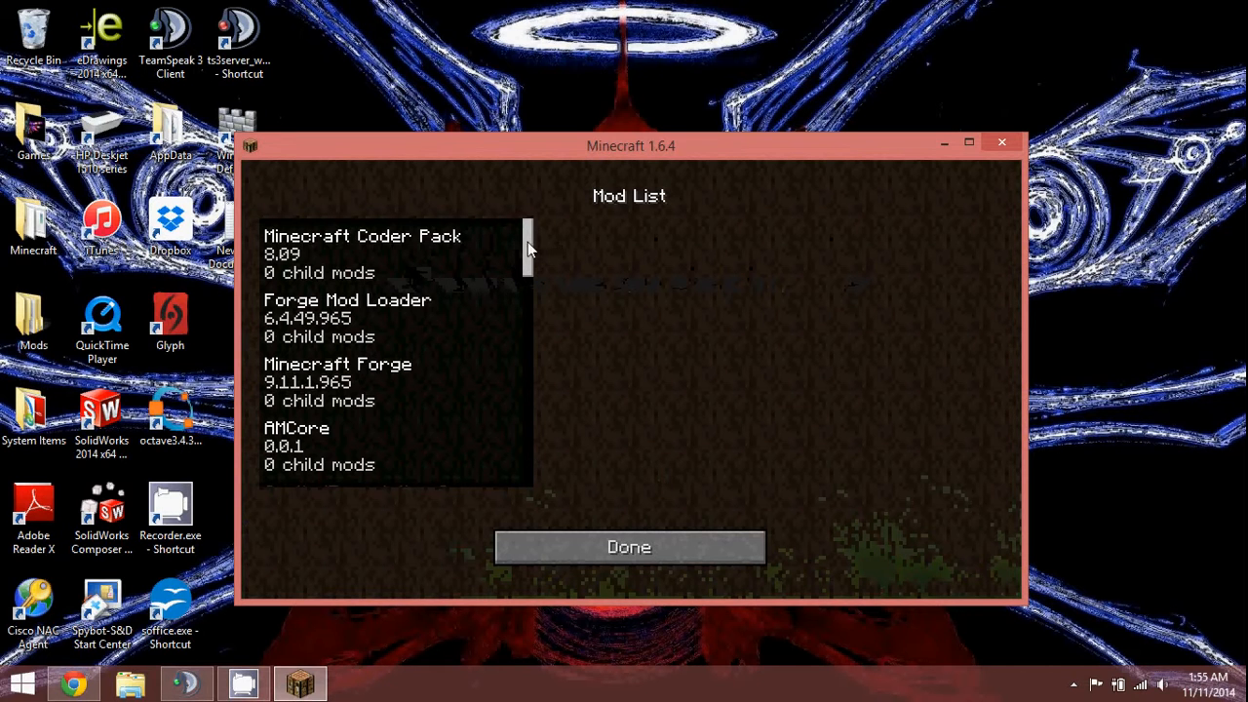
Scroll through the Mod List, return to the title screen, and briefly open the hidden-icons tray.
drag(528, 242, 519, 474)
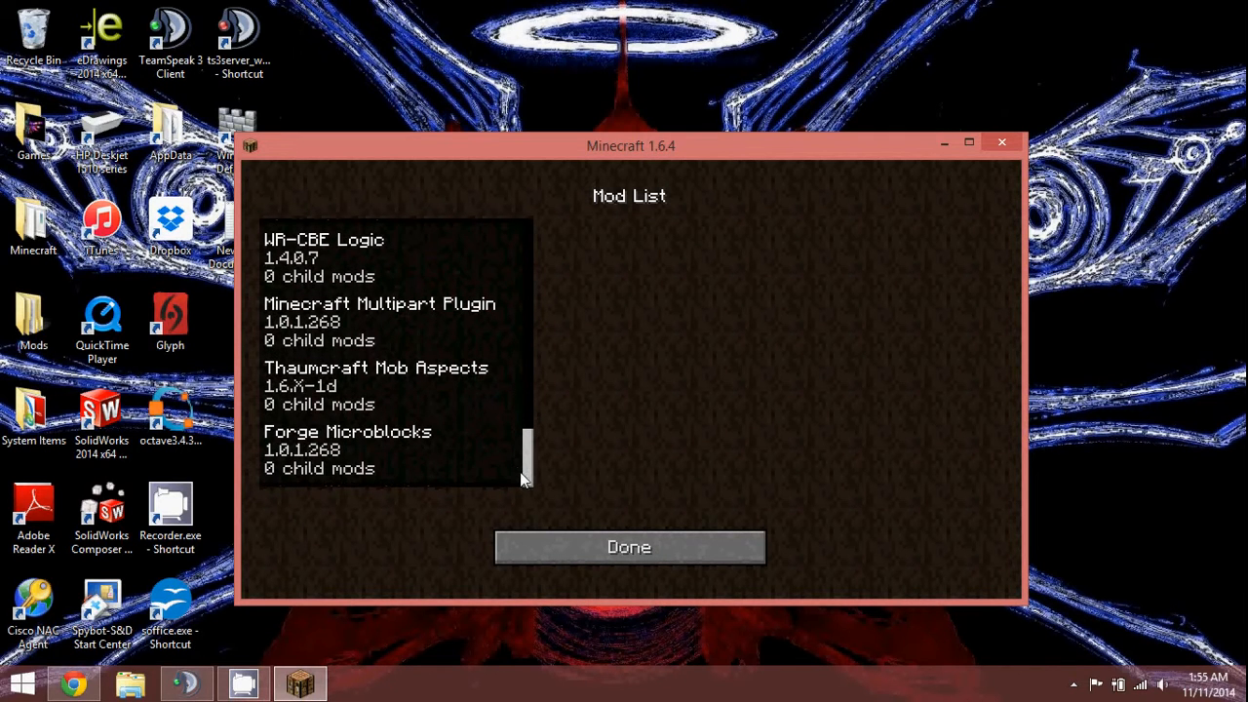
click(543, 541)
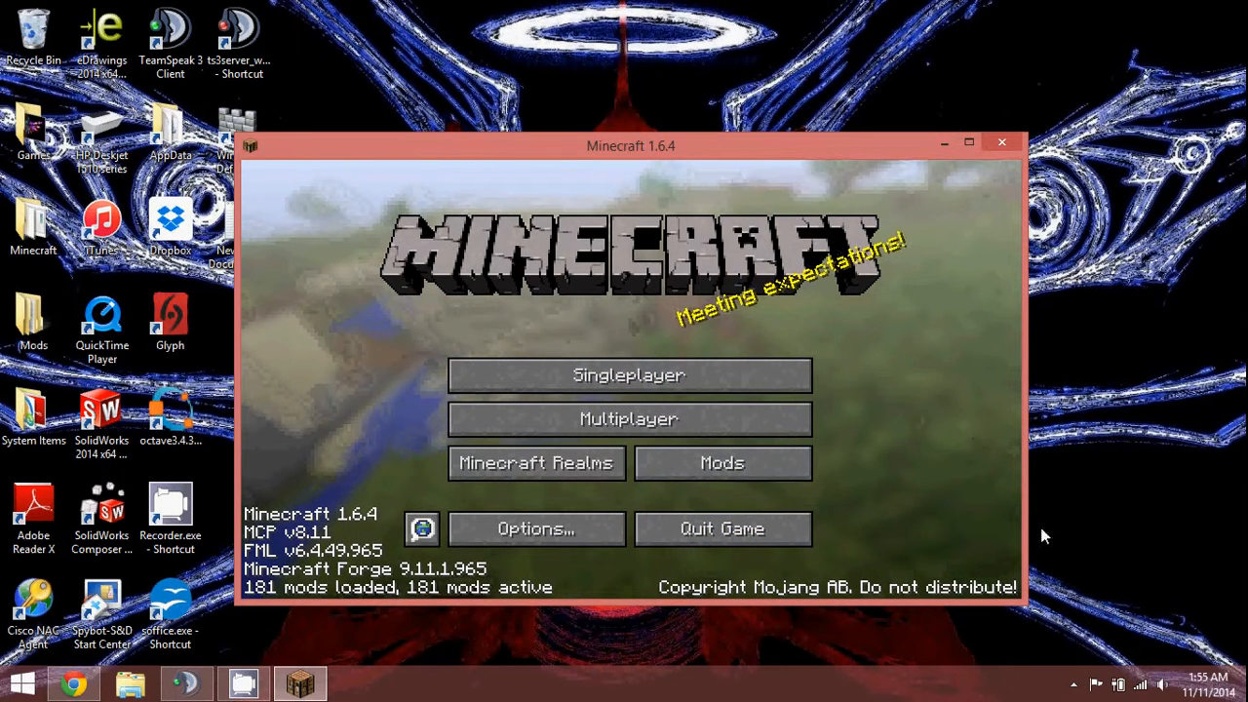
click(1073, 683)
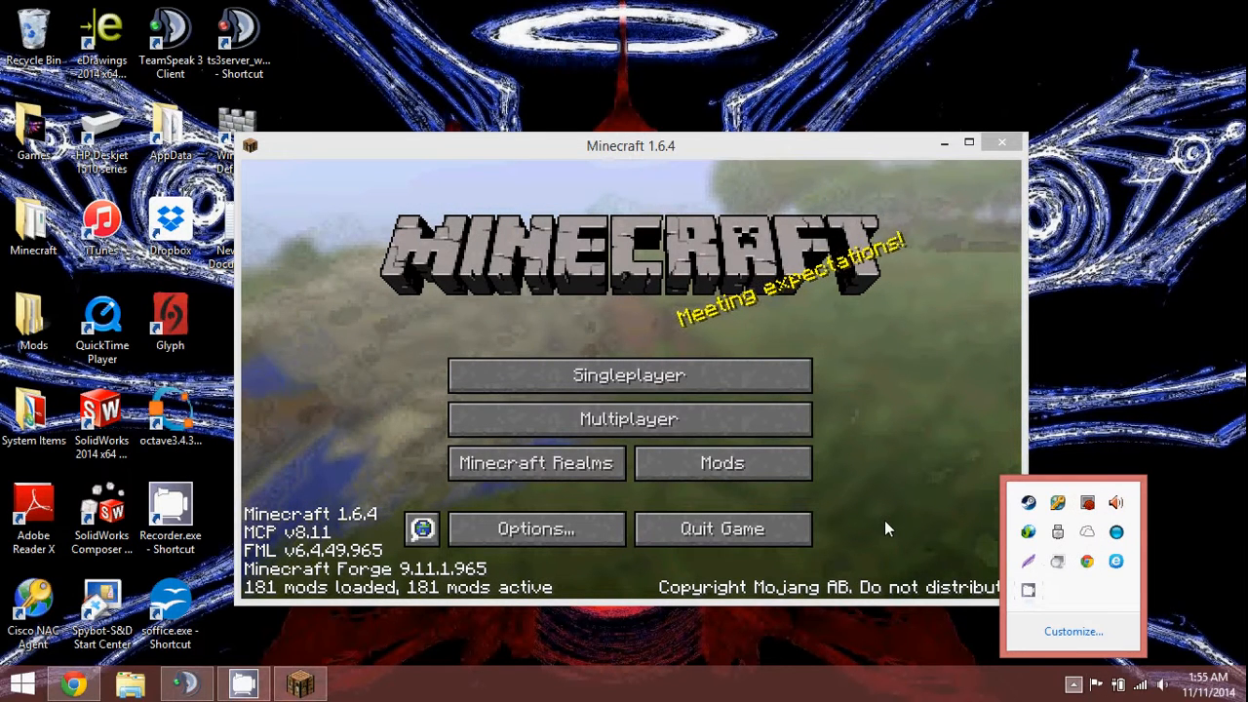
click(771, 486)
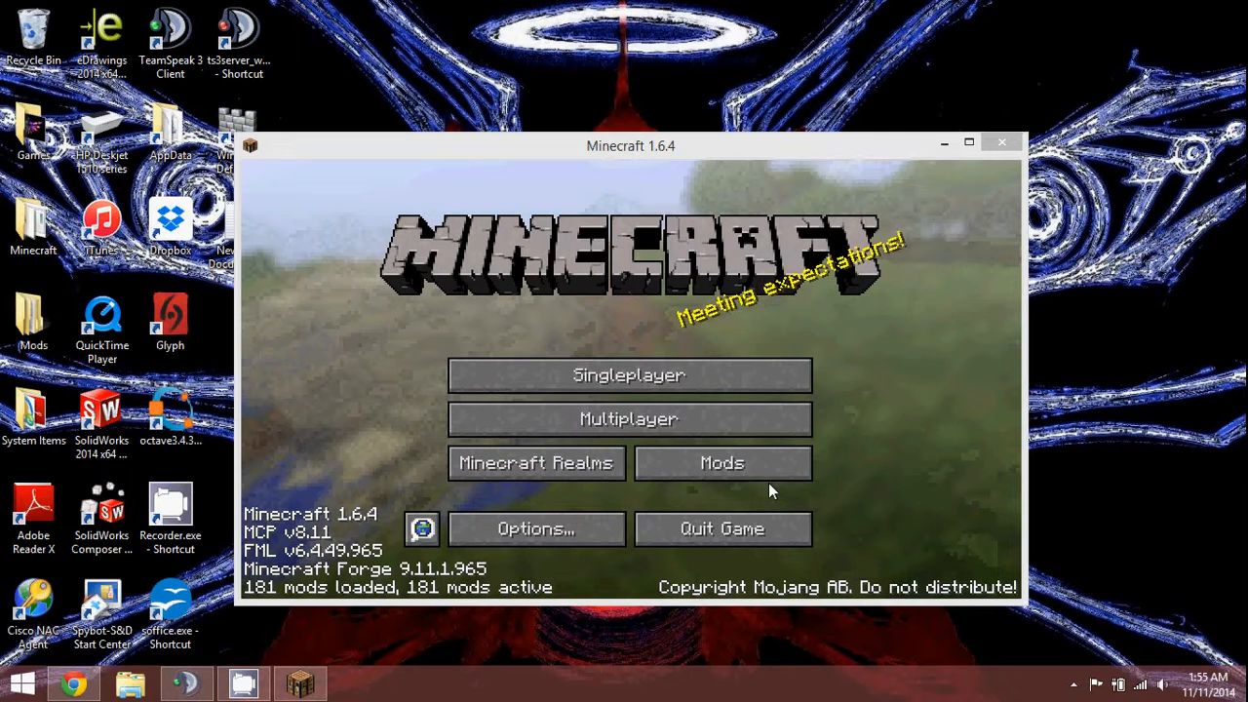